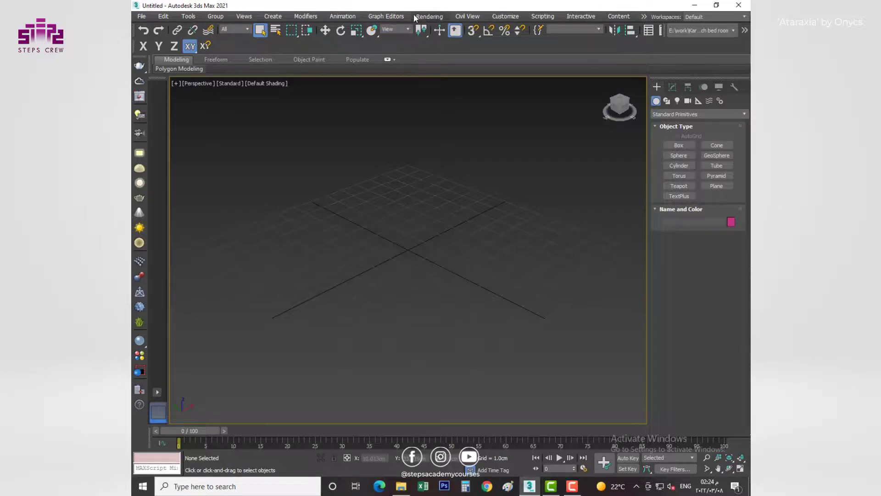
Open the Customize menu to check that display units are Metric, Centimeters.
left_click(505, 16)
Set the system unit scale to Centimeters and confirm Units Setup.
left_click(517, 177)
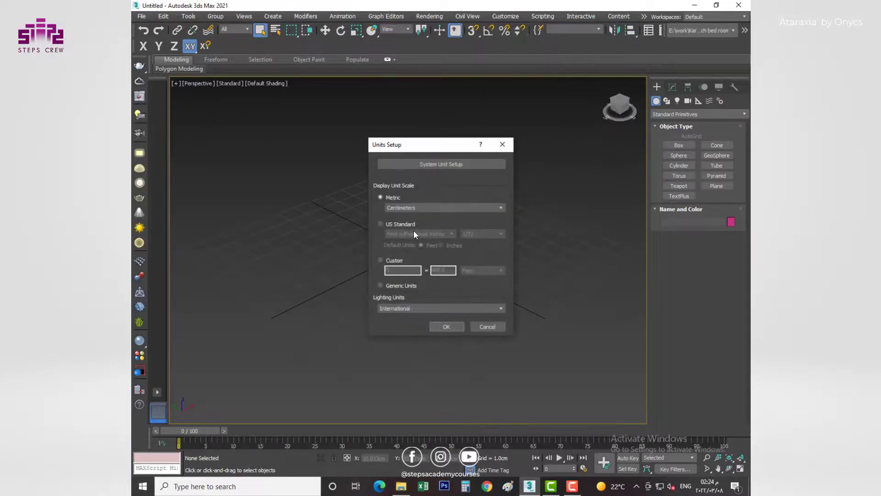
left_click(441, 164)
left_click(471, 246)
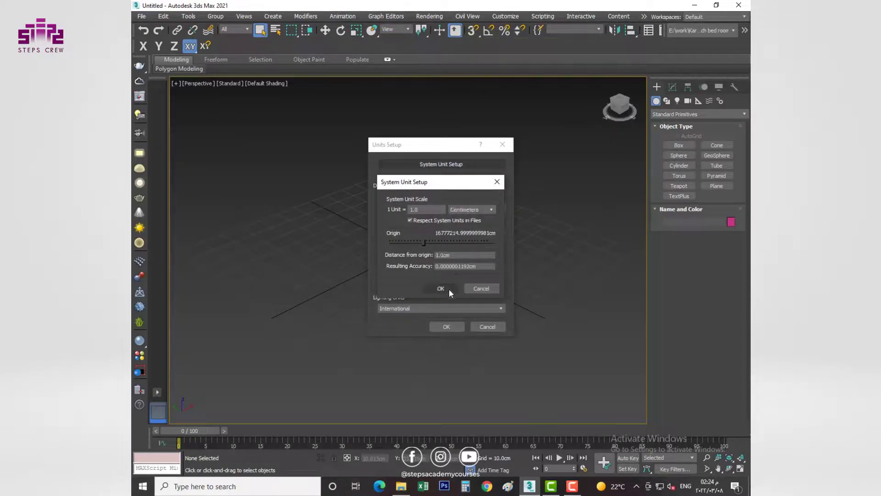
left_click(441, 288)
left_click(446, 327)
Import the AutoCAD floor plan Drawing1.dwg with default import options.
left_click(142, 16)
mouse_move(186, 148)
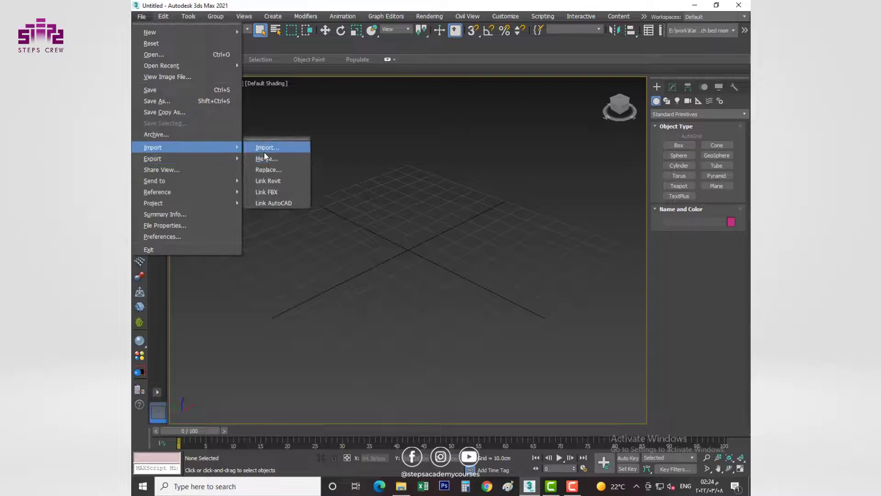
left_click(256, 148)
left_click(523, 302)
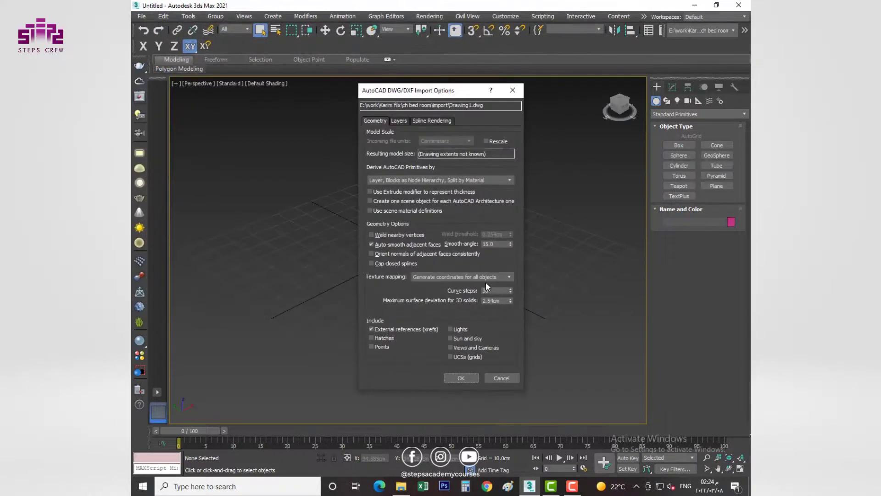
left_click(461, 378)
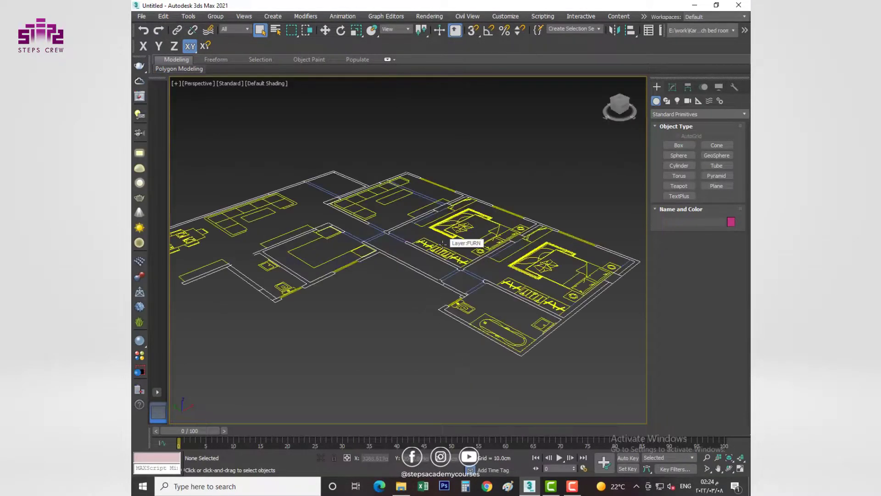
Maximize the Top view and begin snap-tracing the wall outline with a Line.
key("alt+w")
key("alt+w")
key("z")
scroll(490, 247, "up", 2)
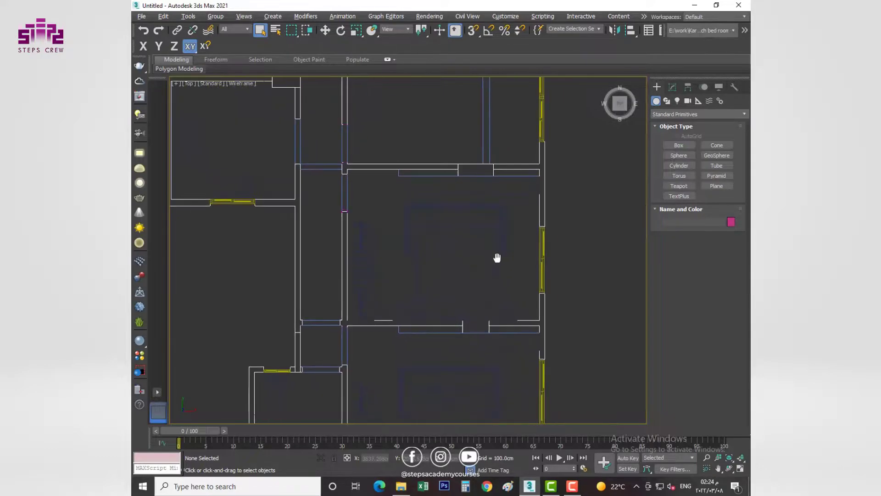
scroll(488, 249, "up", 2)
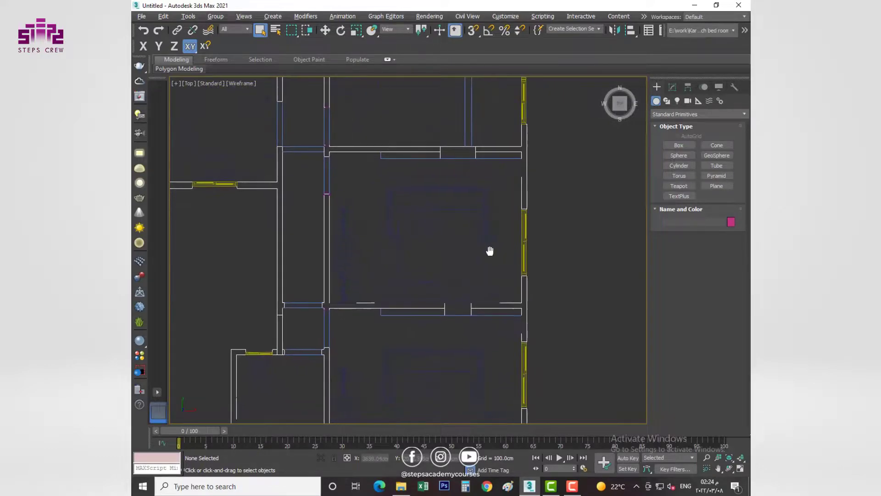
left_click(670, 101)
left_click(683, 153)
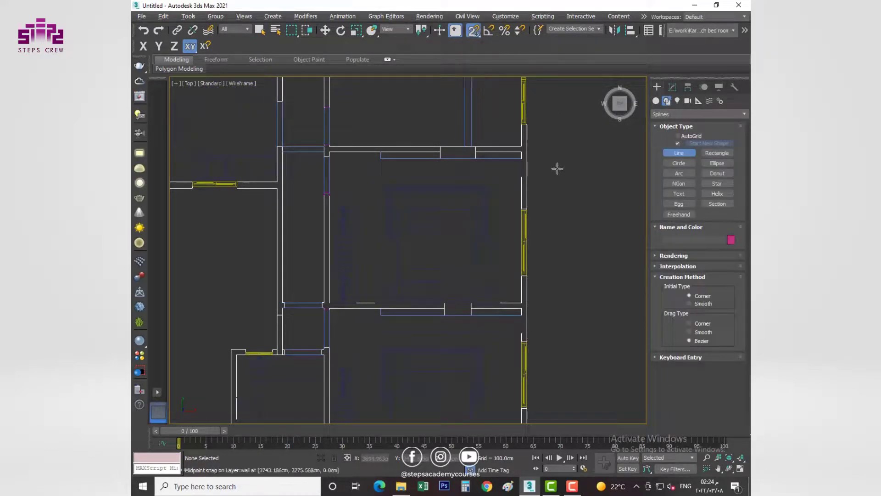
scroll(324, 151, "up", 10)
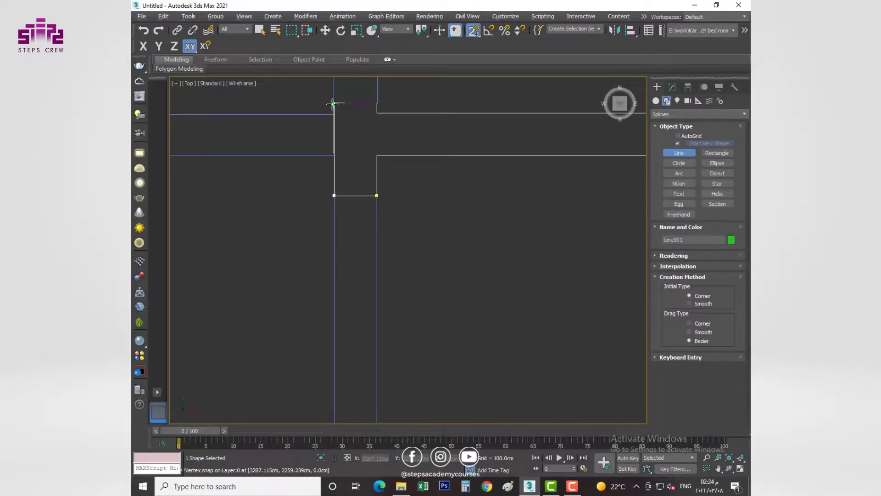
scroll(333, 104, "up", 6)
scroll(472, 164, "down", 5)
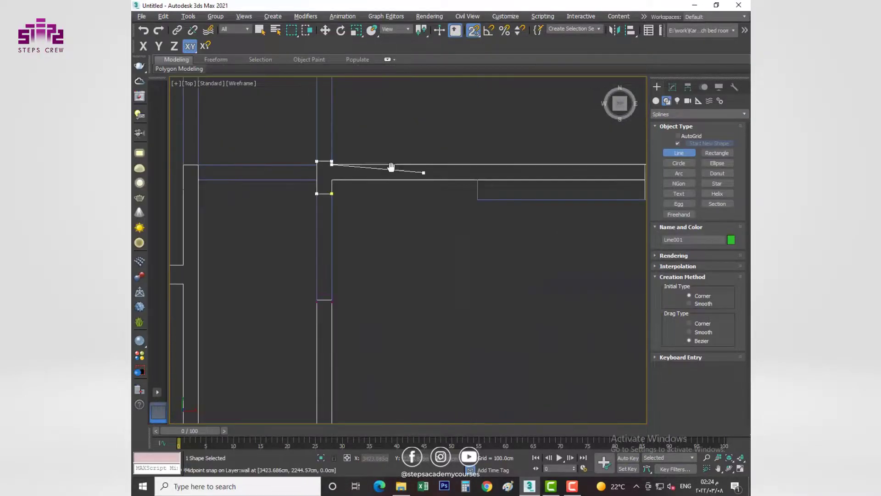
mouse_move(390, 167)
middle_mouse_down()
mouse_move(512, 128)
mouse_move(481, 183)
middle_mouse_up()
Trace the remaining wall corners and close the wall outline.
scroll(512, 129, "up", 3)
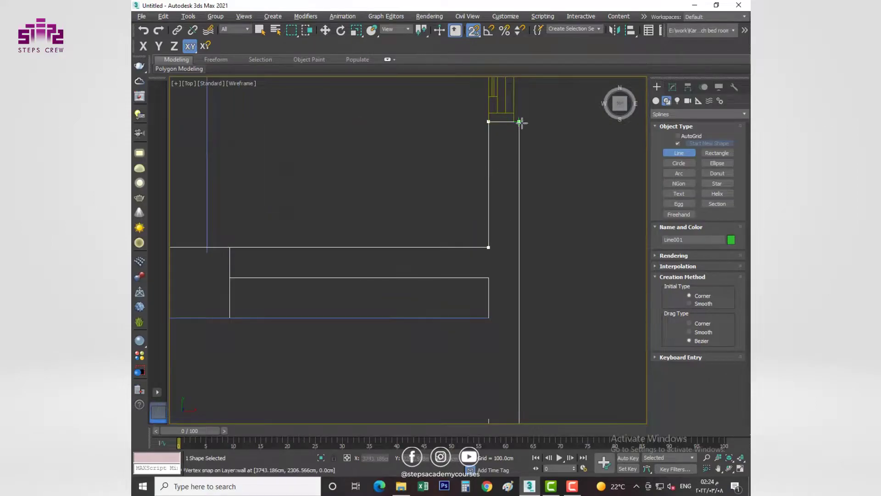
scroll(522, 121, "down", 5)
scroll(502, 270, "up", 5)
mouse_move(445, 225)
middle_mouse_down()
mouse_move(512, 220)
mouse_move(511, 147)
middle_mouse_up()
middle_click_drag(263, 131, 406, 147)
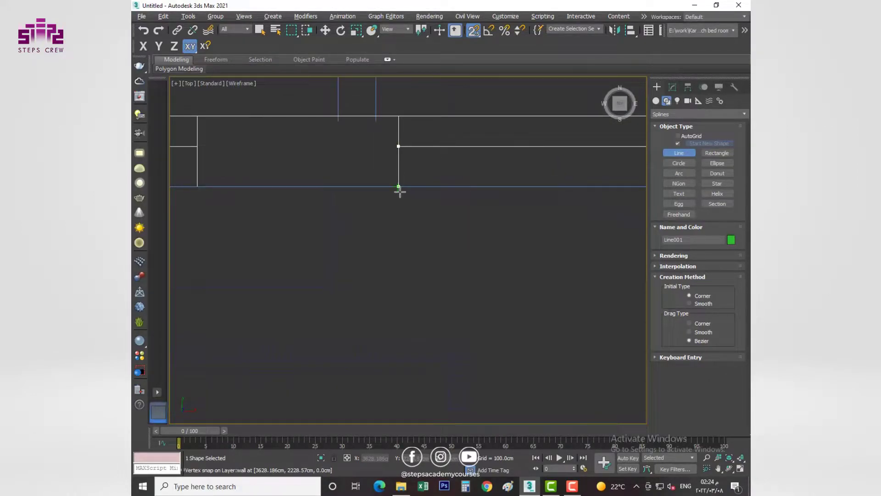
middle_click_drag(231, 185, 445, 214)
middle_click_drag(411, 173, 295, 191)
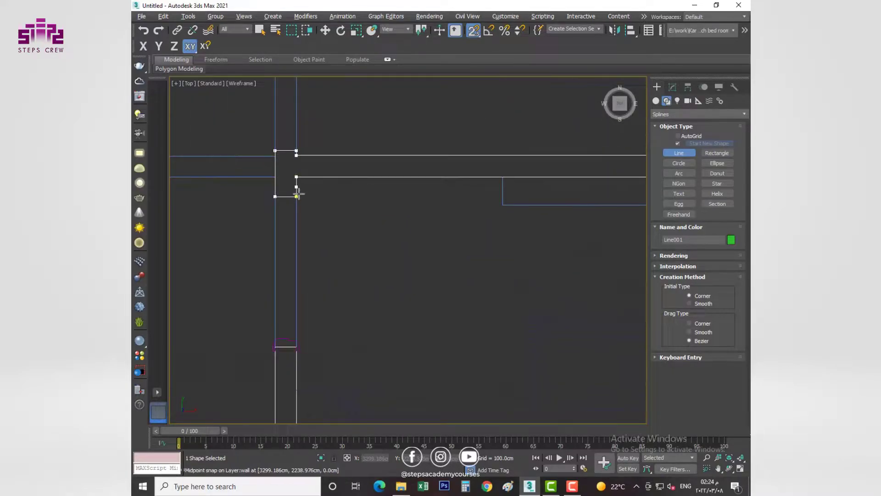
key("Return")
scroll(412, 211, "down", 5)
scroll(411, 211, "down", 3)
Extrude the wall outline to 280 cm and inspect the walls in perspective.
key("p")
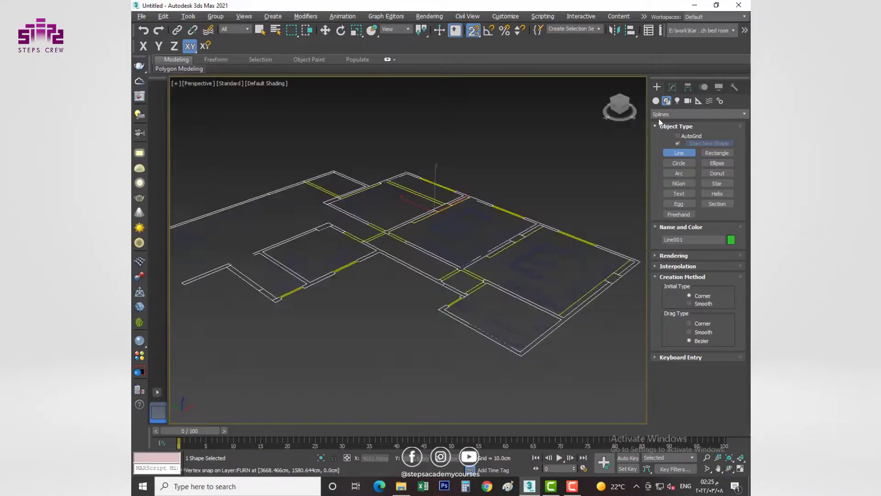
left_click(673, 87)
left_click(681, 116)
key("e")
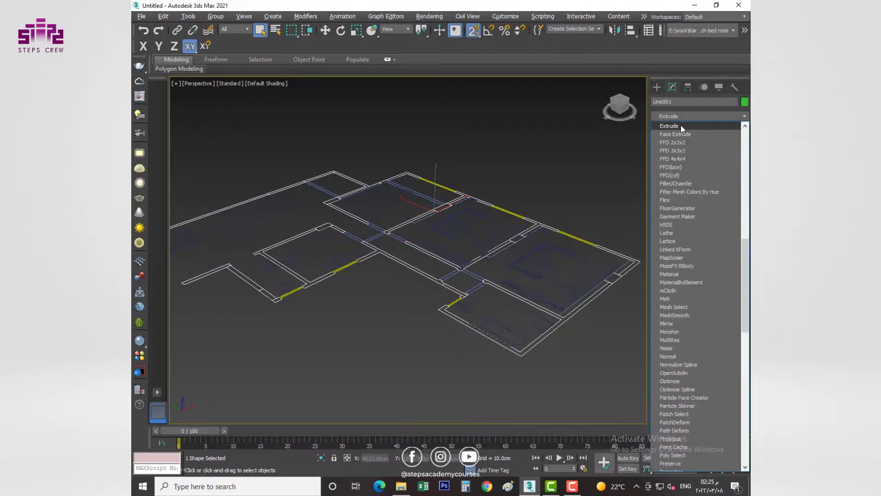
left_click(682, 125)
type("0")
key("Return")
middle_click_drag(413, 202, 492, 202, "alt")
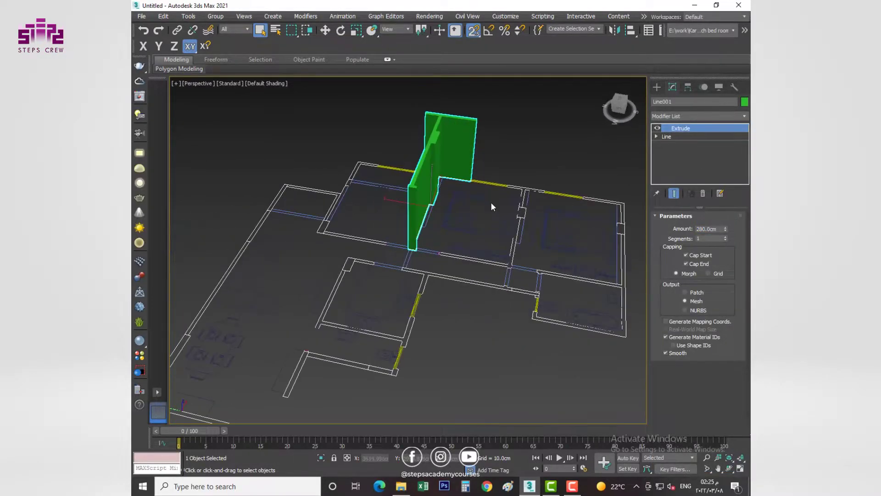
key("alt+w")
key("alt+w")
left_click(657, 87)
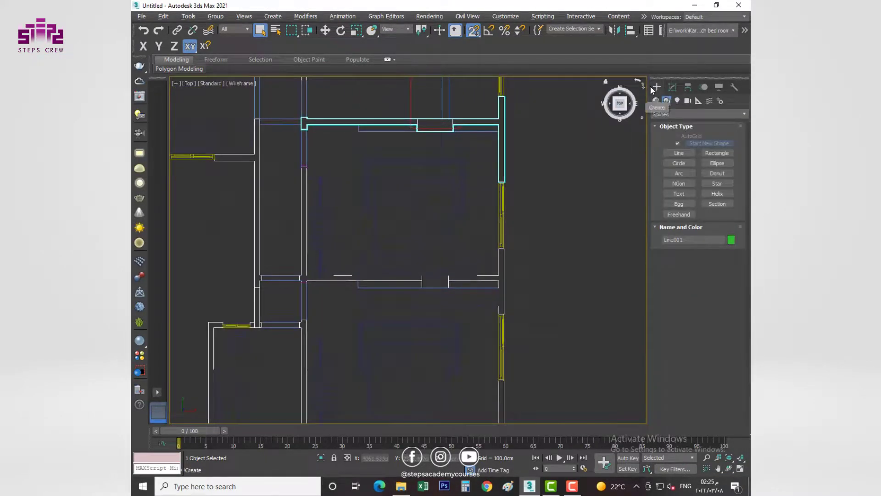
Start a new Line and place the first vertices of the second wall outline.
left_click(673, 153)
scroll(302, 170, "up", 5)
scroll(293, 138, "up", 3)
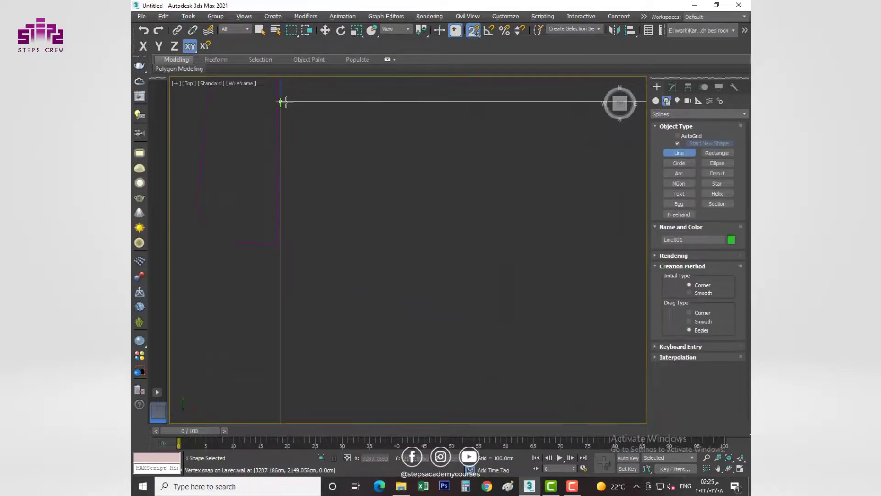
left_click(282, 103)
scroll(413, 151, "up", 2)
mouse_move(451, 198)
middle_mouse_down()
mouse_move(388, 141)
mouse_move(374, 270)
mouse_move(354, 309)
mouse_move(385, 287)
middle_mouse_up()
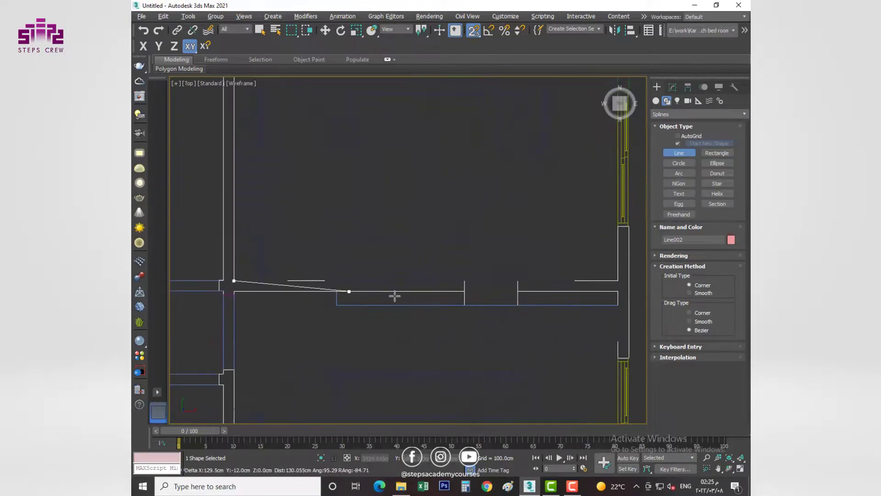
scroll(460, 275, "up", 5)
scroll(459, 253, "down", 3)
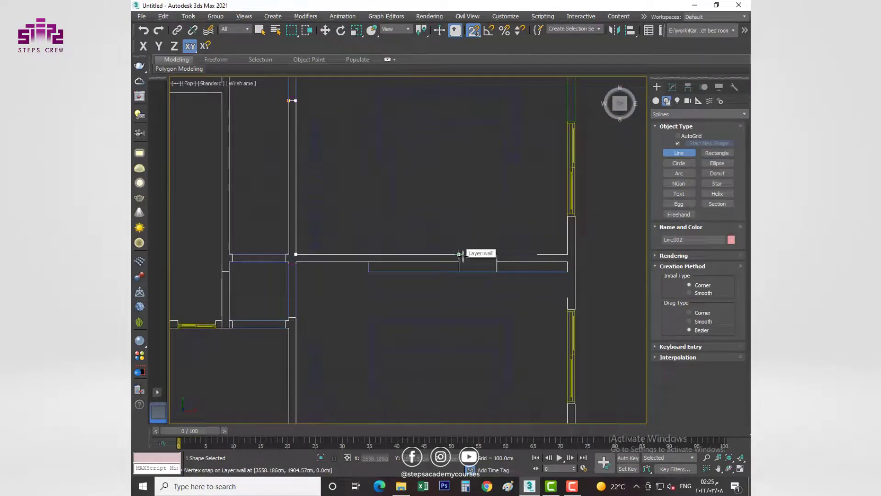
left_click(569, 255)
Snap vertices at the opposite door jamb and the next wall corners.
scroll(569, 255, "up", 2)
middle_click_drag(573, 263, 501, 238)
mouse_move(560, 207)
middle_mouse_down()
mouse_move(561, 275)
mouse_move(522, 154)
mouse_move(558, 315)
mouse_move(508, 283)
middle_mouse_up()
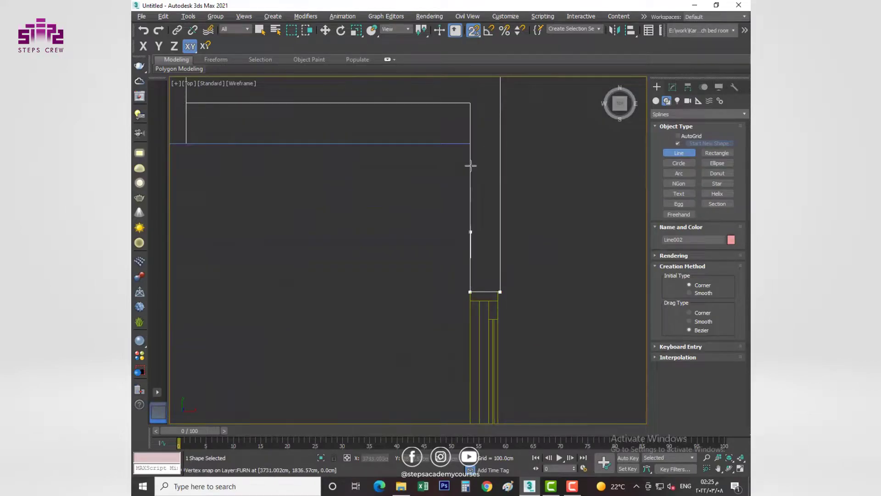
scroll(470, 165, "down", 3)
scroll(497, 205, "up", 3)
left_click(220, 256)
scroll(264, 216, "down", 2)
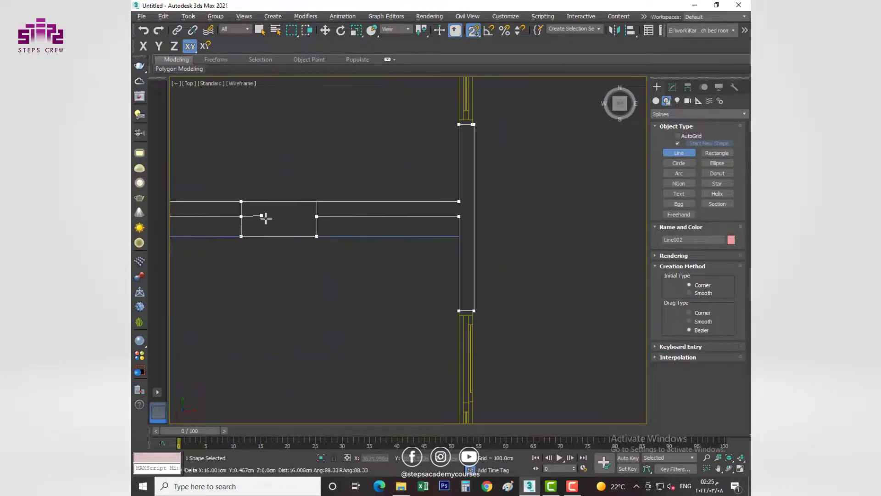
scroll(275, 260, "up", 2)
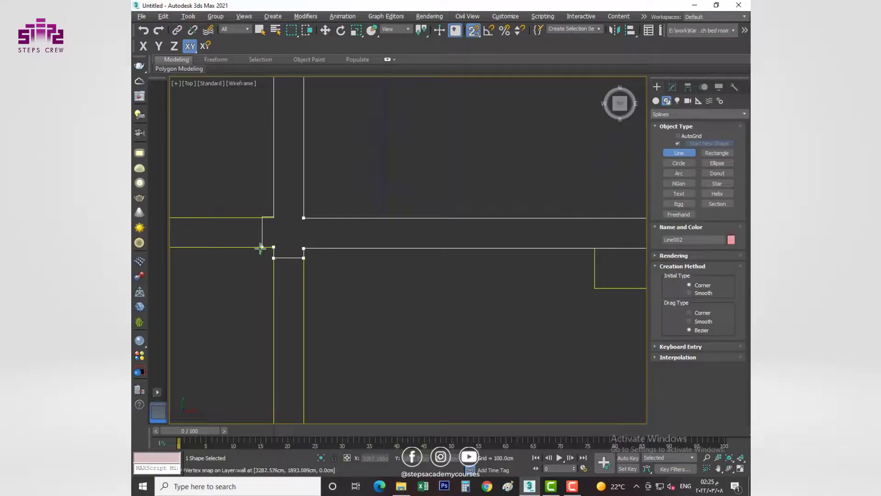
scroll(263, 215, "up", 5)
left_click(322, 223)
Close the second wall outline and bring up its Modifier List for Extrude.
scroll(322, 224, "down", 3)
scroll(384, 193, "up", 3)
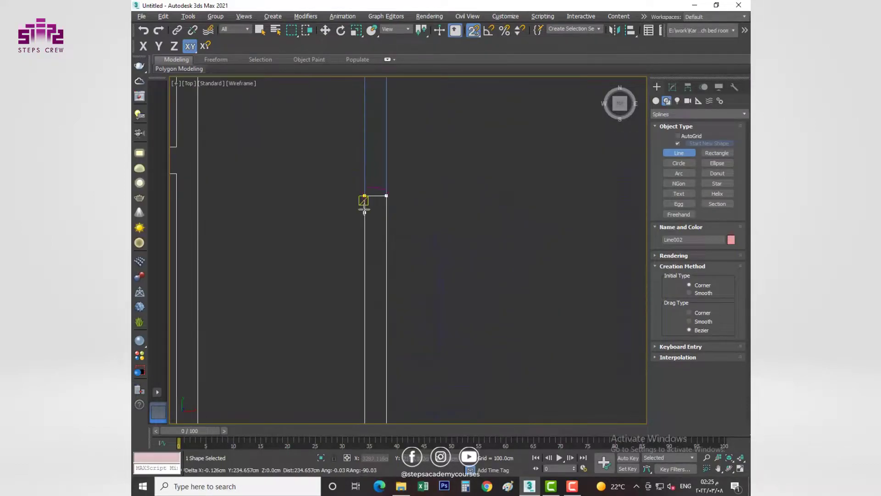
scroll(366, 191, "up", 1)
scroll(292, 235, "up", 1)
left_click(293, 235)
left_click(423, 252)
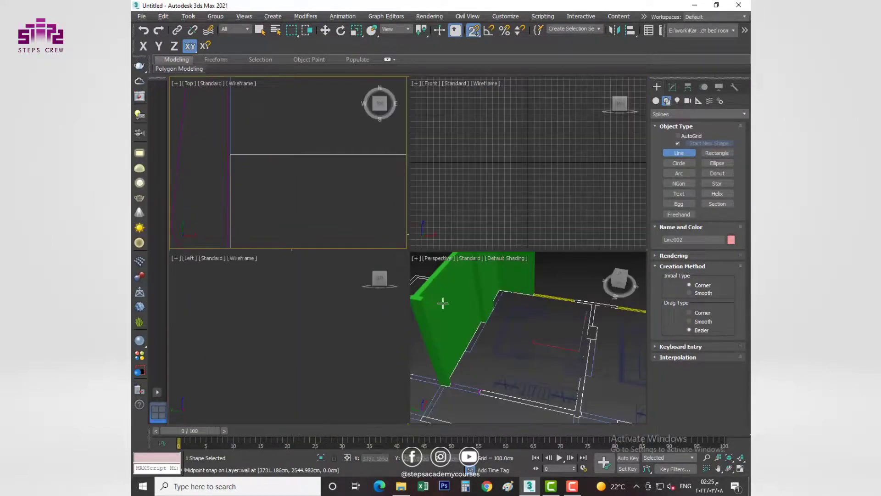
key("alt+w")
key("alt+w")
left_click(672, 87)
left_click(687, 117)
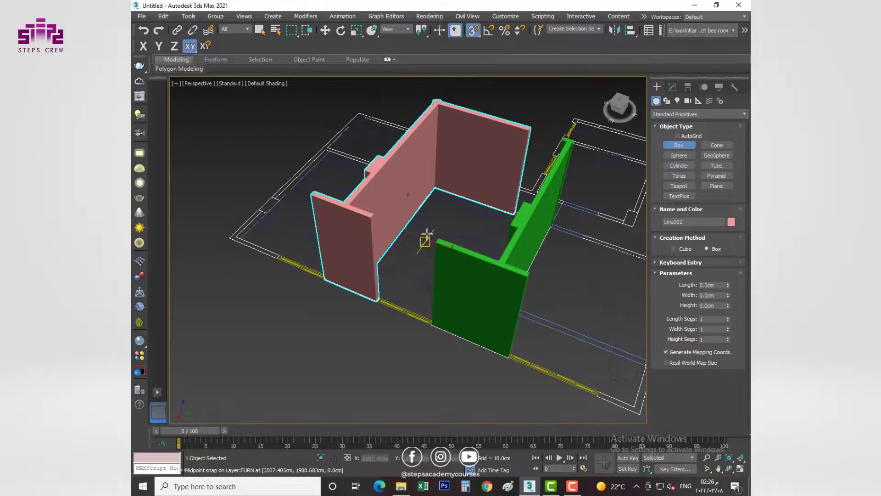
Draw a header box from the green wall corner with height -60 cm.
scroll(427, 234, "up", 3)
scroll(442, 246, "up", 1)
left_click_drag(527, 275, 196, 128)
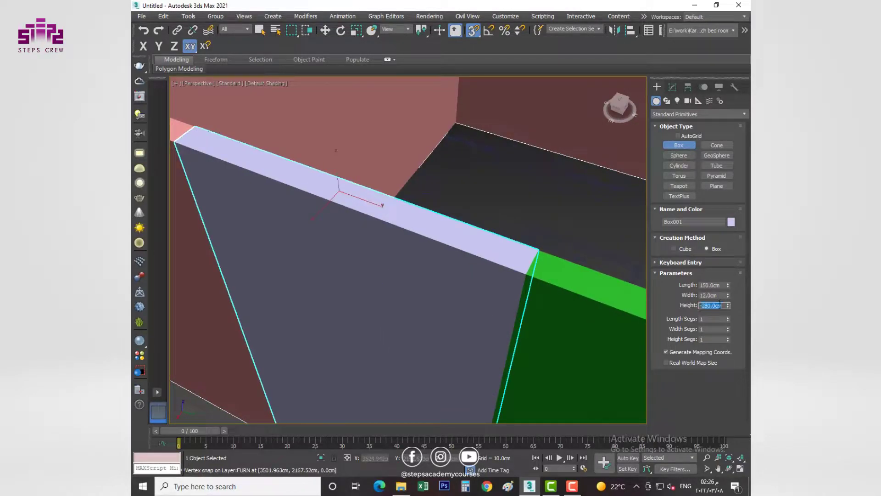
type("-60")
key("Return")
Draw a second box along the floor strip as the sill block.
scroll(455, 307, "down", 5)
scroll(464, 357, "up", 3)
scroll(495, 388, "up", 3)
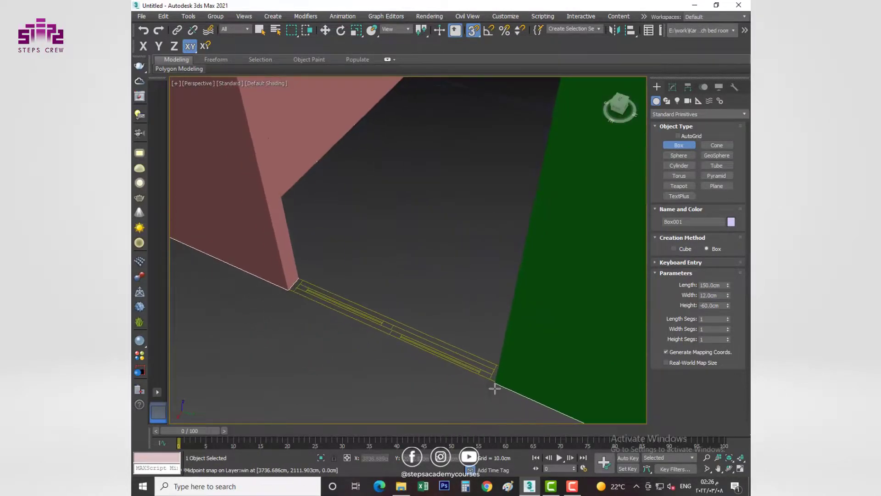
left_click_drag(498, 386, 294, 278)
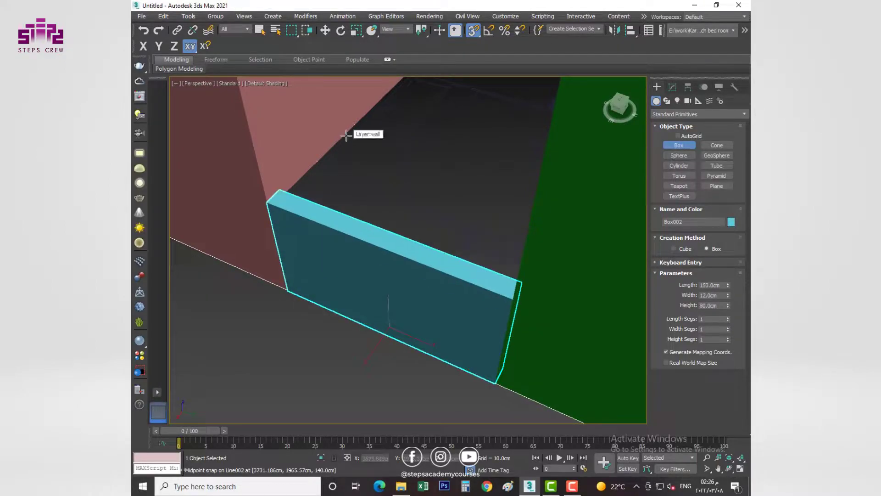
left_click(369, 149)
key("w")
Draw a thin box across the opening's top between the pink and green walls.
scroll(436, 354, "down", 5)
middle_click_drag(436, 353, 490, 244, "alt")
scroll(473, 217, "up", 5)
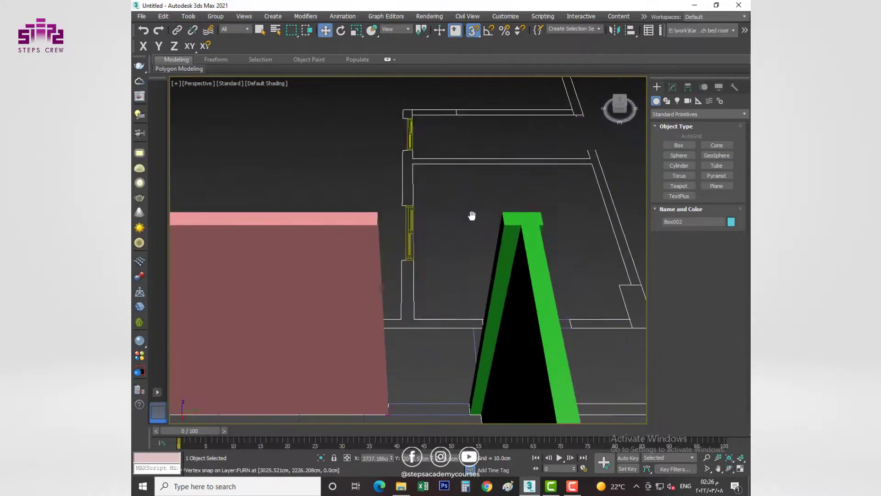
left_click_drag(505, 213, 377, 216)
left_click(376, 220)
scroll(349, 257, "up", 3)
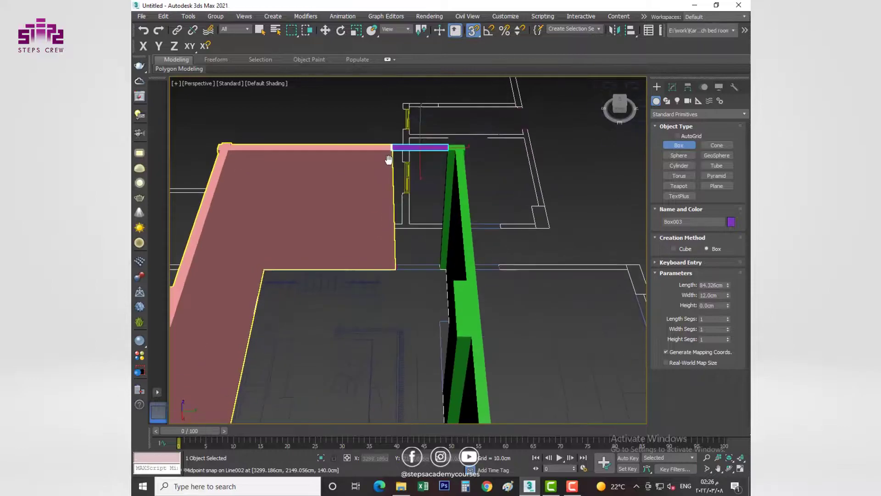
scroll(341, 276, "up", 3)
scroll(374, 248, "down", 5)
key("w")
middle_click_drag(398, 242, 386, 220, "alt")
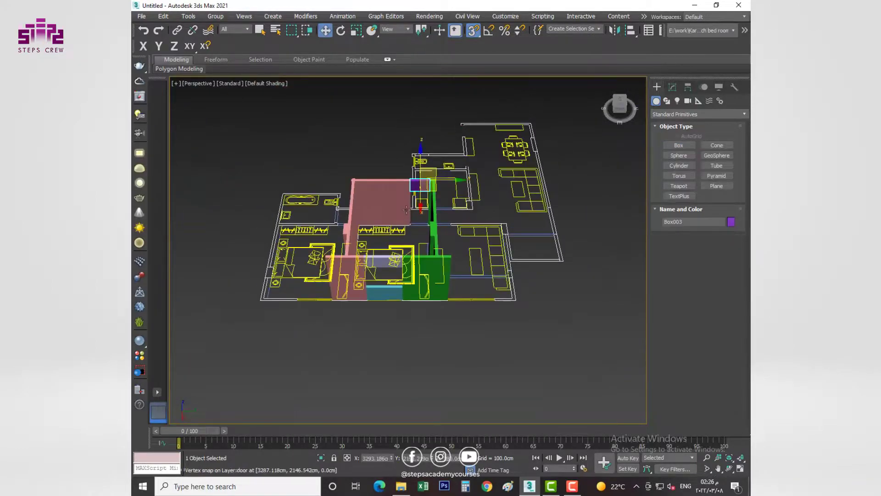
scroll(385, 221, "up", 5)
left_click(374, 191)
Add an Edit Poly modifier to the pink wall and attach the blue box into it.
middle_click_drag(373, 191, 493, 235, "alt")
left_click(672, 87)
left_click(685, 116)
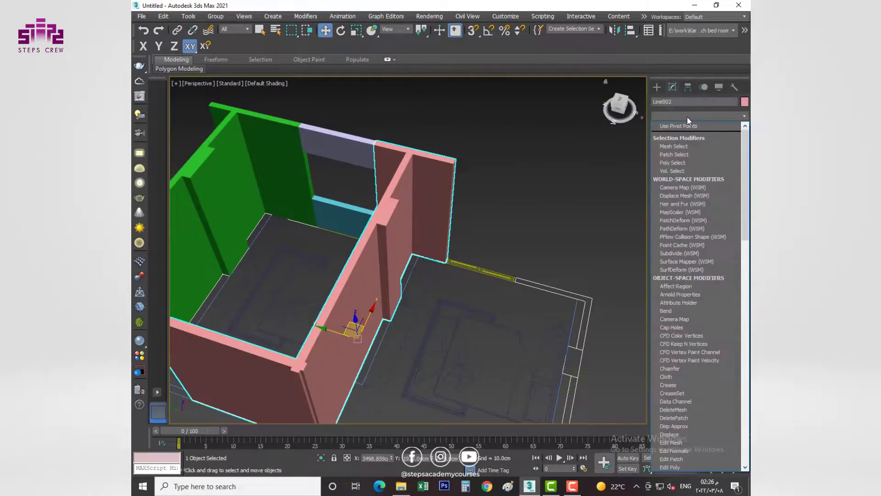
left_click(685, 151)
scroll(697, 321, "down", 5)
left_click(675, 329)
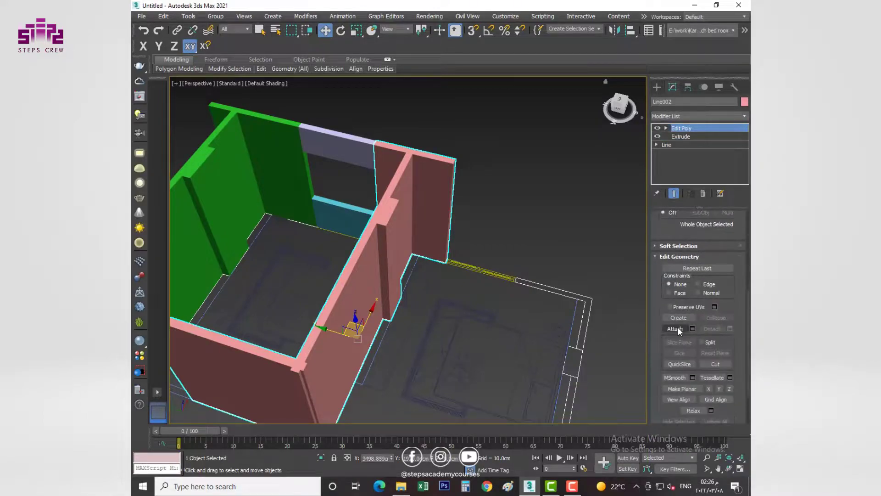
left_click(343, 205)
scroll(343, 205, "down", 3)
scroll(343, 205, "down", 3)
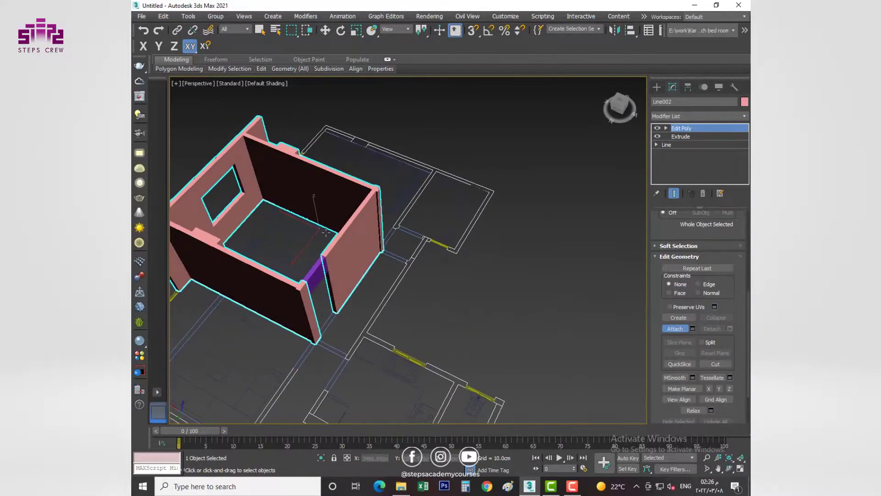
right_click(333, 180)
key("alt+w")
key("alt+w")
scroll(417, 246, "down", 2)
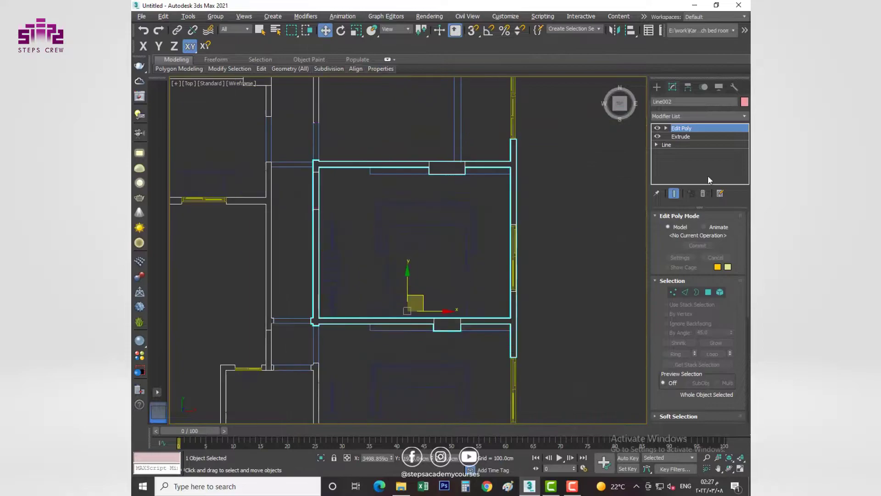
left_click(657, 87)
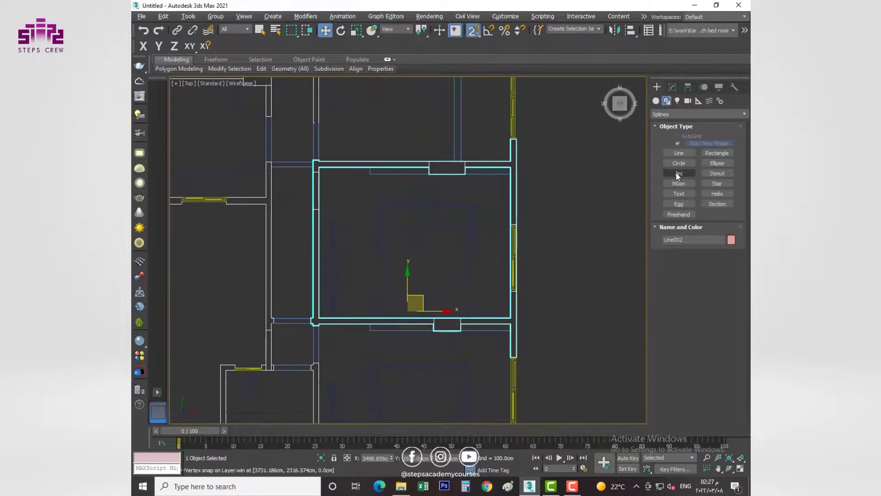
Start a new line at an inner wall corner and snap the second corner point.
left_click(679, 153)
scroll(518, 134, "up", 3)
left_click(496, 162)
scroll(532, 260, "down", 2)
scroll(533, 237, "up", 3)
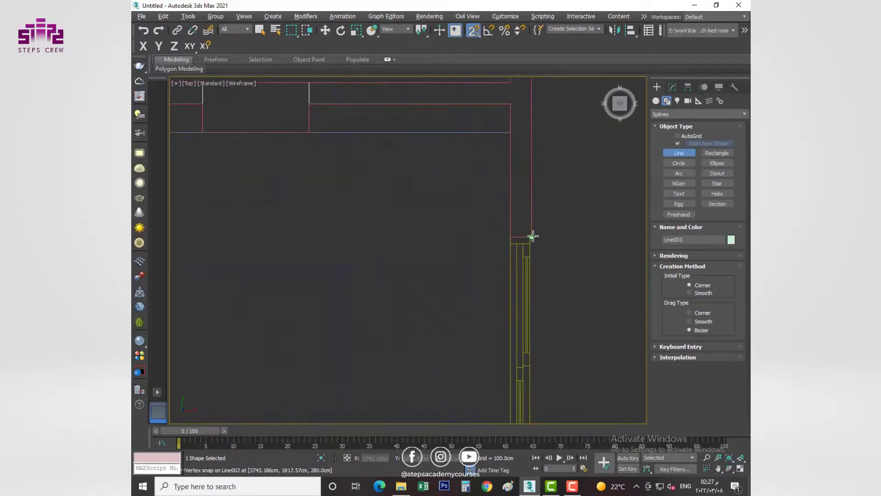
left_click(308, 131)
middle_click_drag(222, 142, 452, 199)
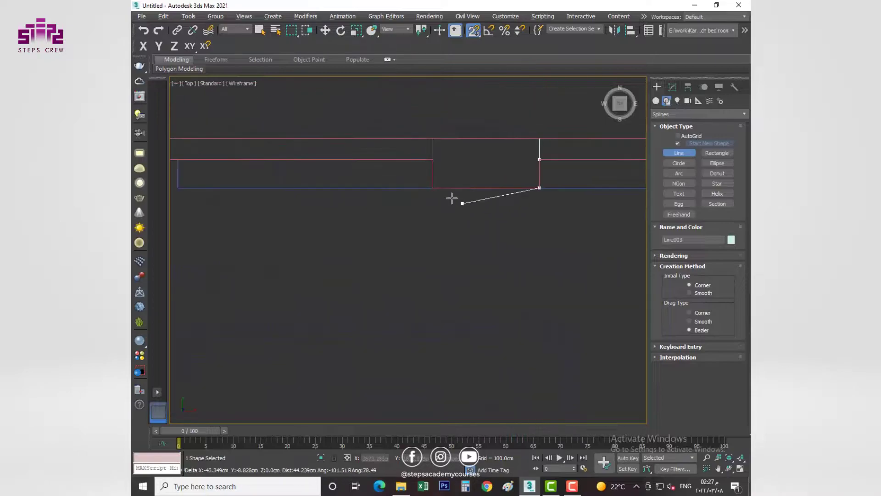
scroll(433, 162, "down", 3)
scroll(514, 193, "up", 2)
scroll(427, 183, "up", 2)
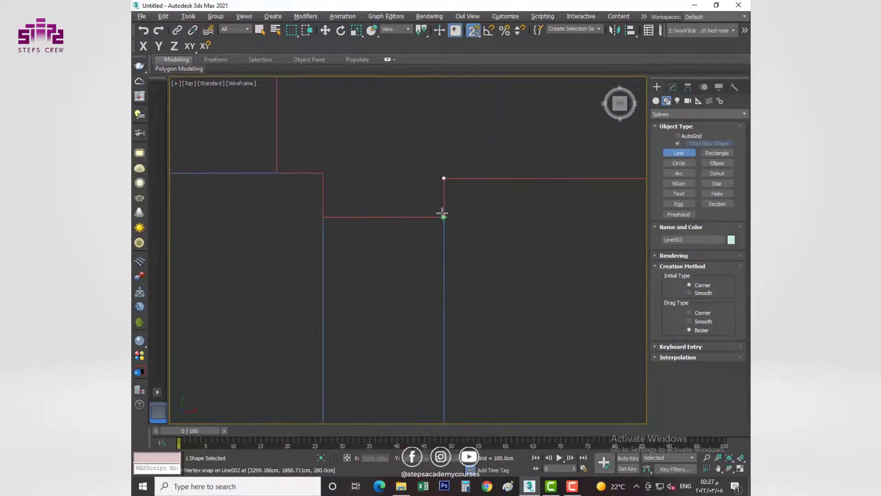
scroll(283, 173, "down", 2)
scroll(312, 217, "up", 2)
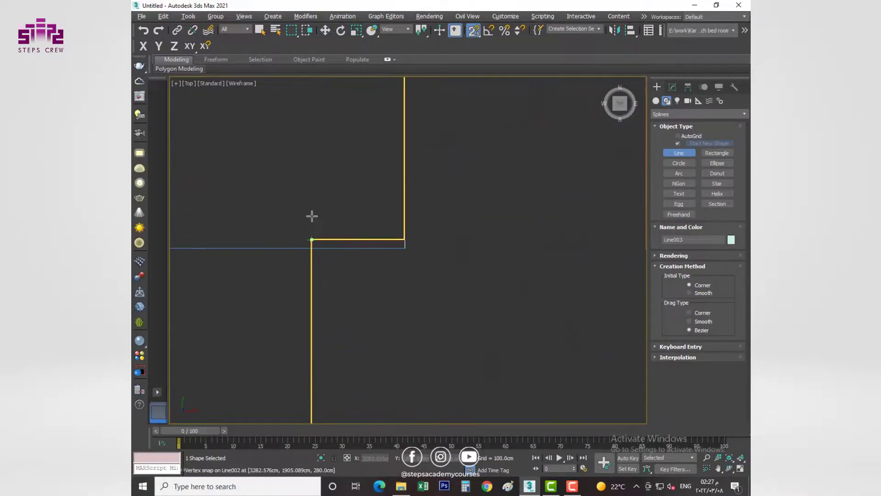
Place outline points at the next two inner wall corners.
left_click(387, 231)
scroll(470, 282, "down", 1)
scroll(447, 230, "down", 2)
scroll(412, 209, "up", 2)
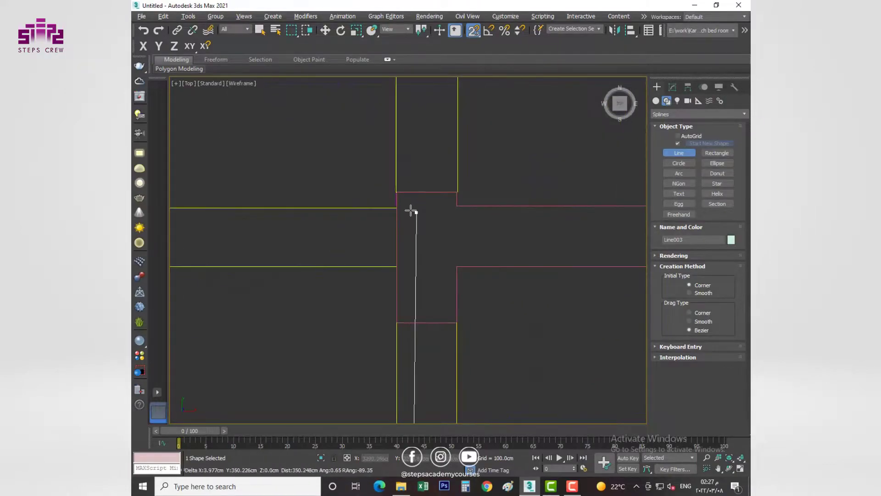
scroll(359, 137, "up", 1)
left_click(359, 136)
scroll(443, 180, "down", 1)
scroll(516, 161, "up", 1)
Add the last corner and close the interior outline at its start point.
left_click(521, 213)
scroll(521, 213, "down", 2)
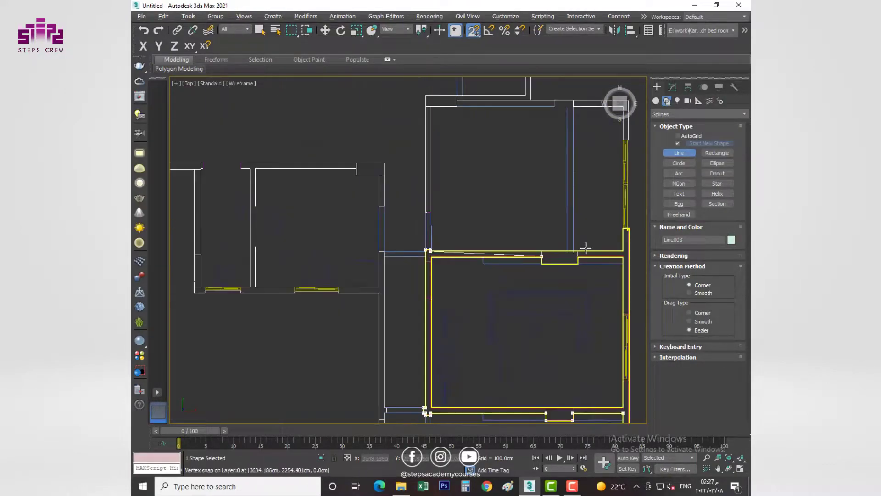
scroll(508, 197, "up", 2)
scroll(484, 213, "up", 1)
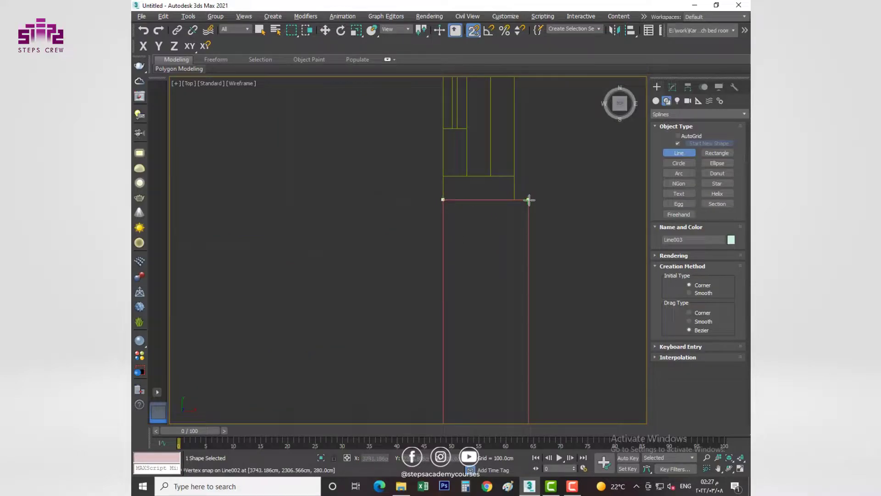
left_click(529, 199)
left_click(456, 250)
key("alt+w")
key("alt+w")
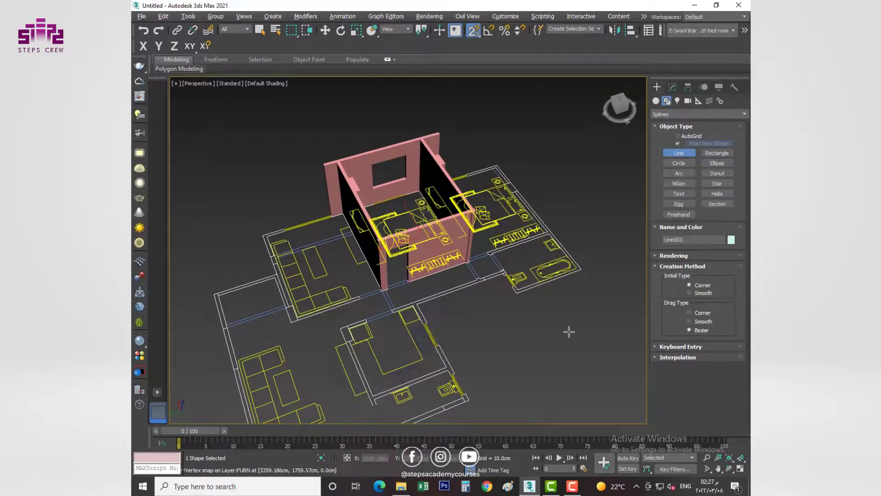
Extrude the Line003 room outline by -20 cm to form the floor slab.
right_click(569, 331)
left_click(673, 87)
left_click(689, 116)
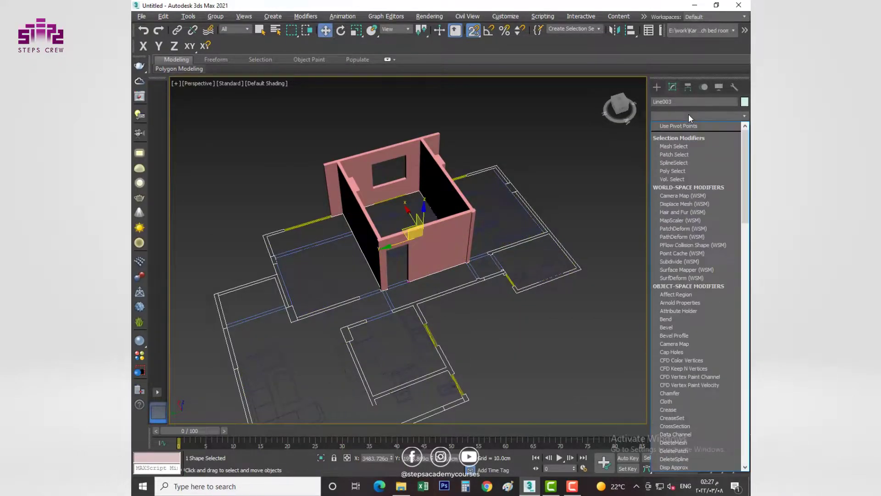
key("e")
key("Return")
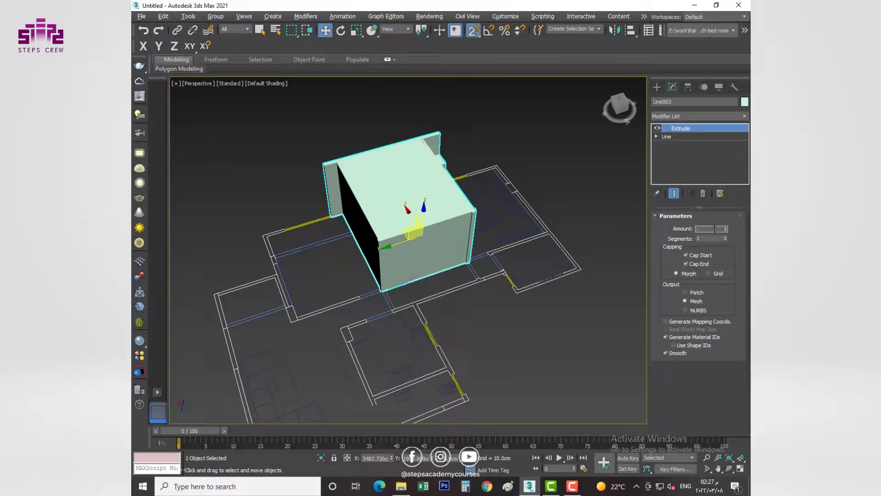
type("300")
key("Return")
Copy the slab upward and 3D-snap it onto the wall-top vertex as a ceiling.
scroll(413, 220, "up", 3)
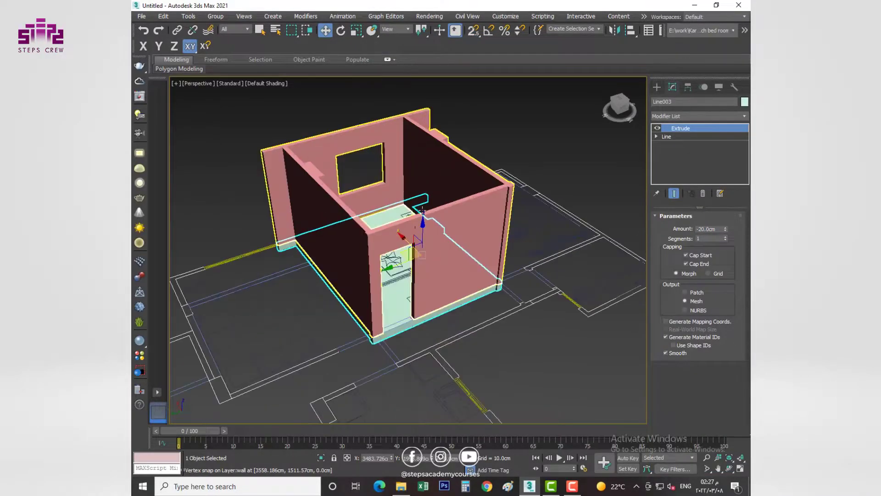
left_click_drag(404, 255, 411, 133, "shift")
left_click(440, 284)
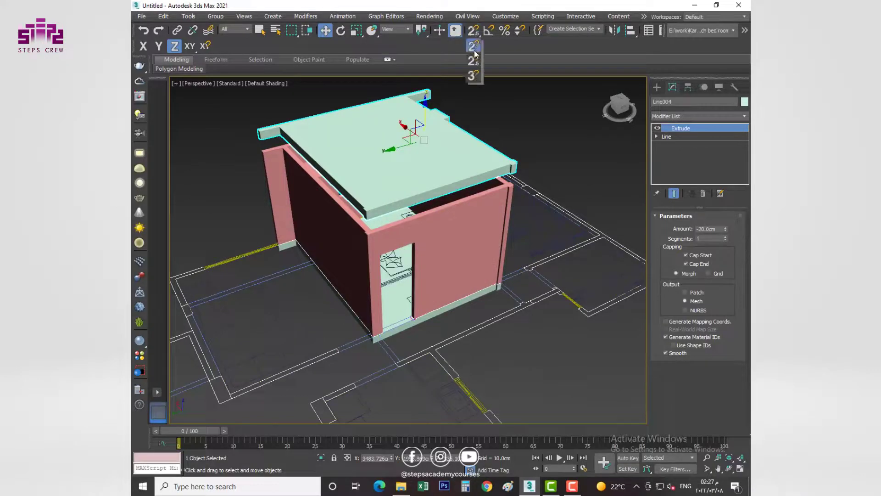
left_click_drag(475, 54, 473, 75)
scroll(502, 187, "up", 5)
scroll(463, 181, "down", 2)
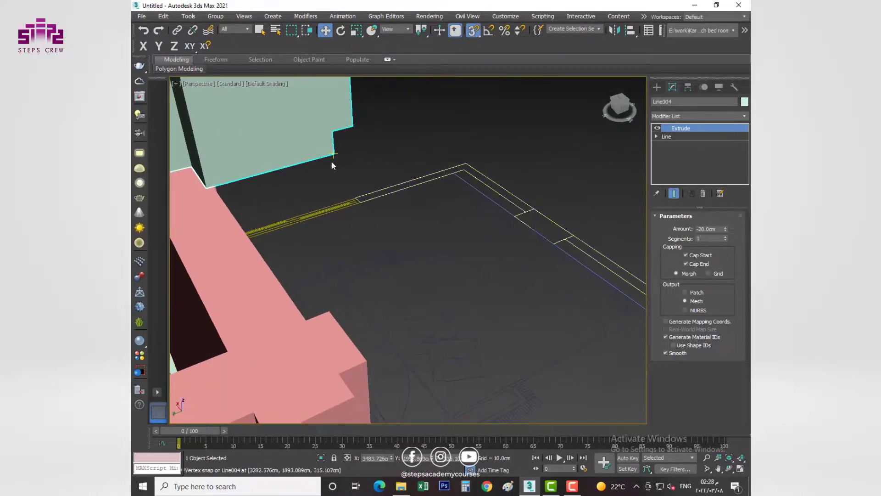
left_click_drag(332, 162, 354, 397)
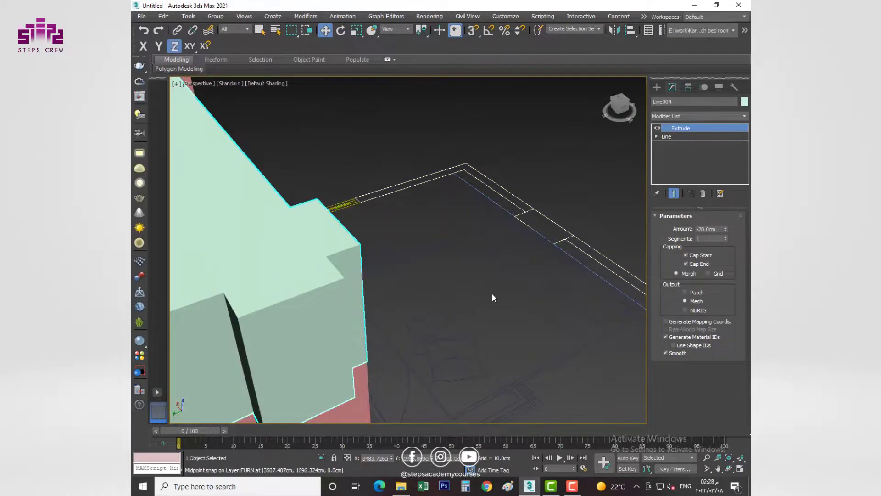
scroll(459, 276, "down", 5)
Hide the ceiling slab and make a copy of the floor slab.
right_click(432, 237)
left_click(455, 216)
scroll(456, 253, "up", 4)
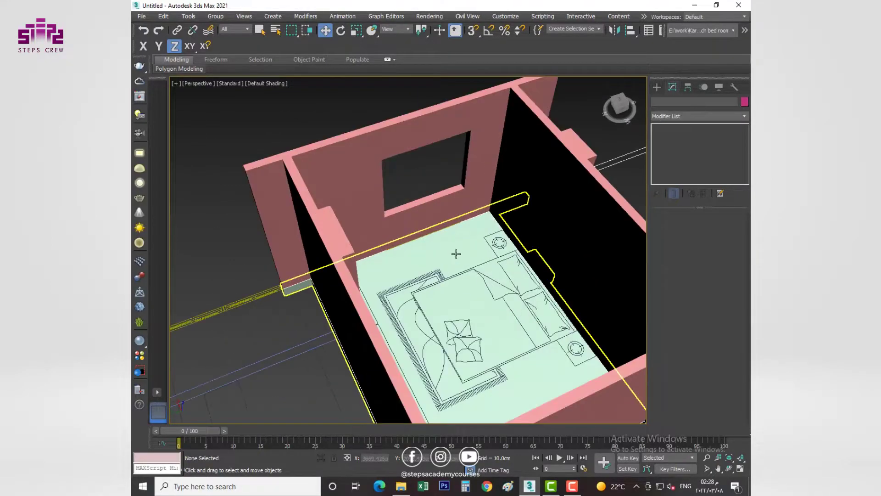
left_click(456, 254)
key("ctrl+v")
left_click(483, 281)
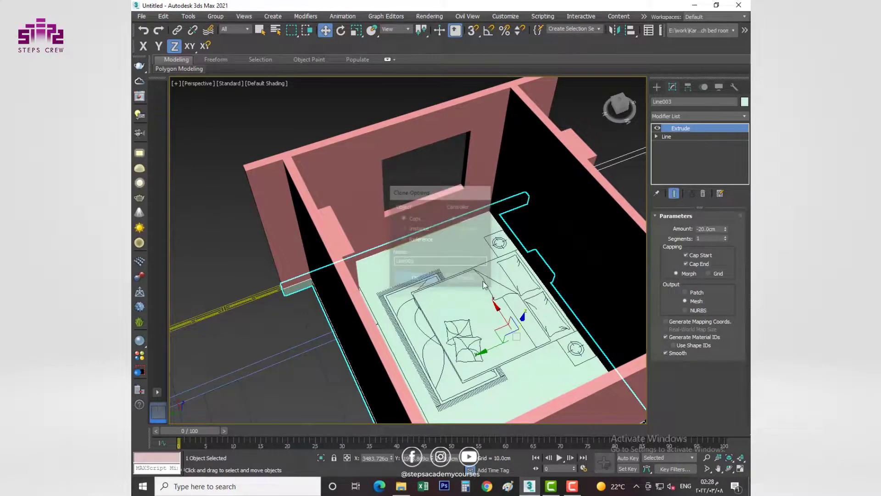
Replace the copy's Extrude with FloorGenerator using 90 × 20 cm boards and zero grout.
right_click(681, 128)
left_click(703, 138)
left_click(709, 115)
key("f")
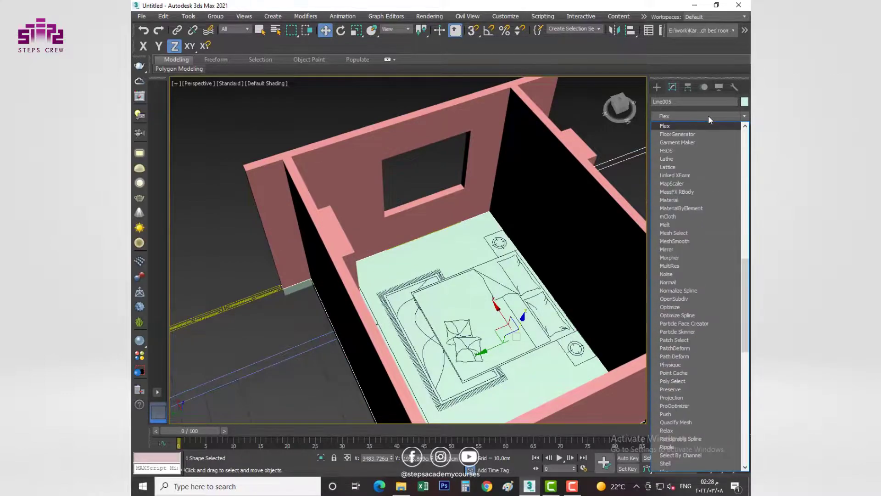
left_click(693, 134)
left_click(714, 265)
type("100")
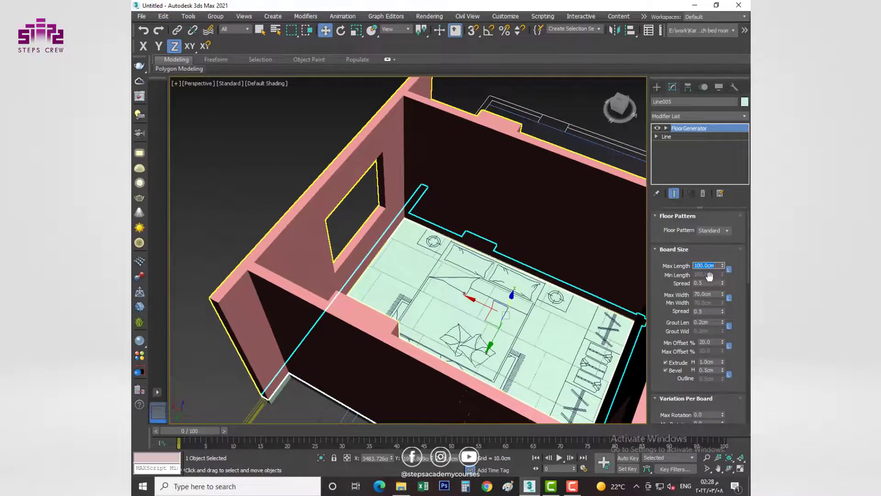
left_click(712, 294)
type("2")
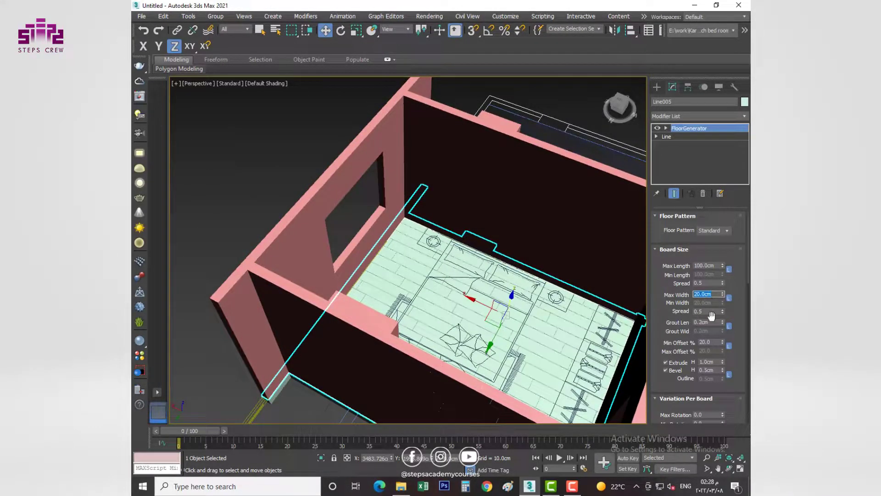
type("0")
key("Return")
Isolate the new floor boards and orbit around to inspect the whole floor.
mouse_move(413, 276)
middle_mouse_down("alt")
mouse_move(441, 327)
mouse_move(423, 299)
middle_mouse_up("alt")
scroll(441, 326, "up", 5)
scroll(441, 326, "down", 3)
key("alt+q")
scroll(442, 285, "up", 5)
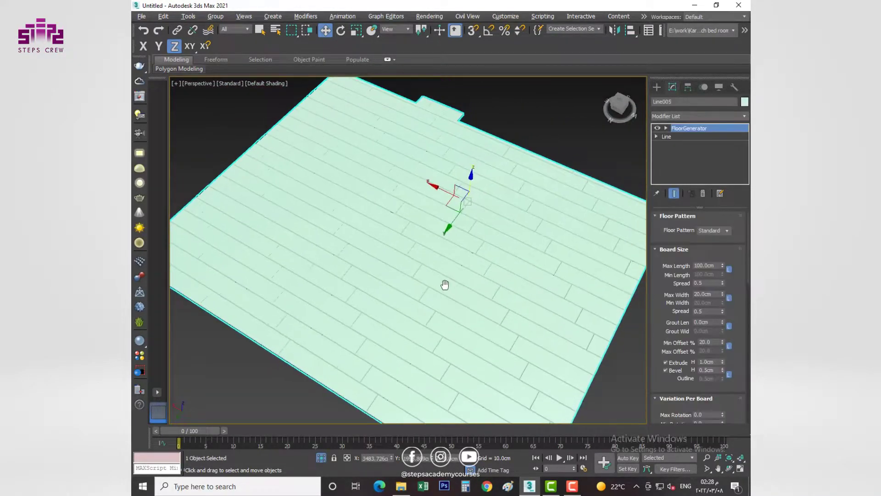
scroll(442, 285, "up", 2)
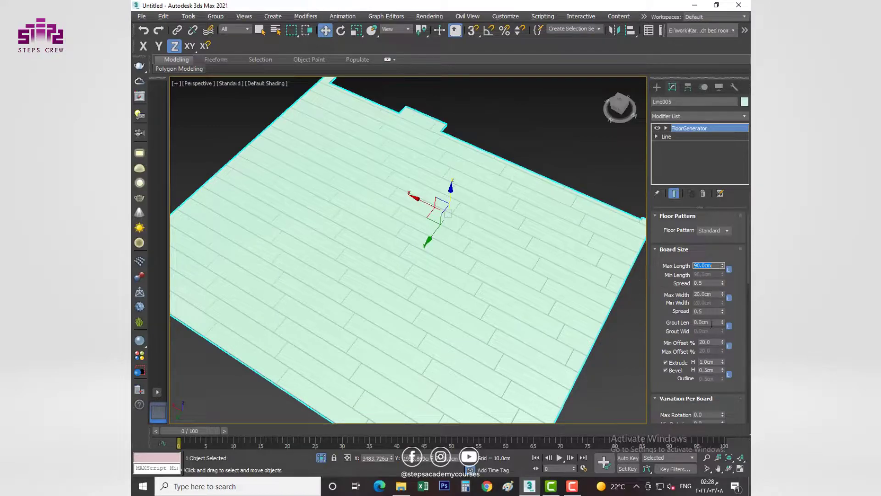
middle_click_drag(431, 325, 583, 295, "alt")
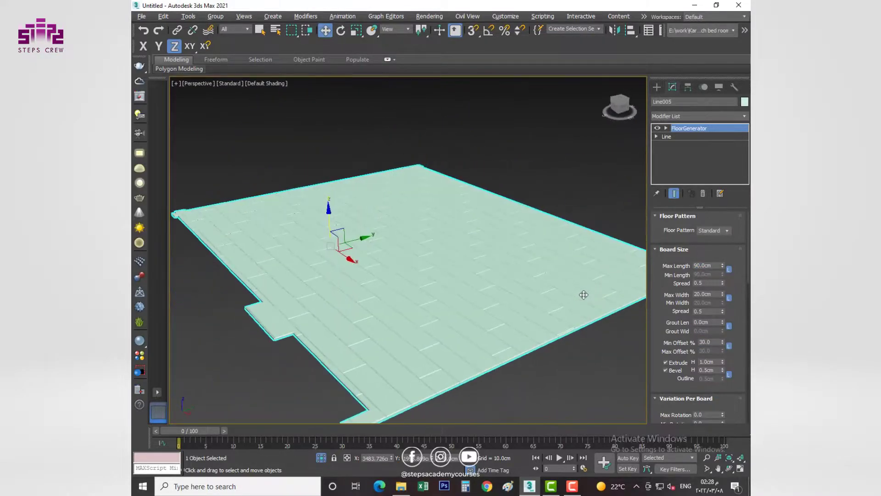
scroll(470, 295, "up", 5)
scroll(435, 311, "down", 6)
scroll(418, 312, "down", 2)
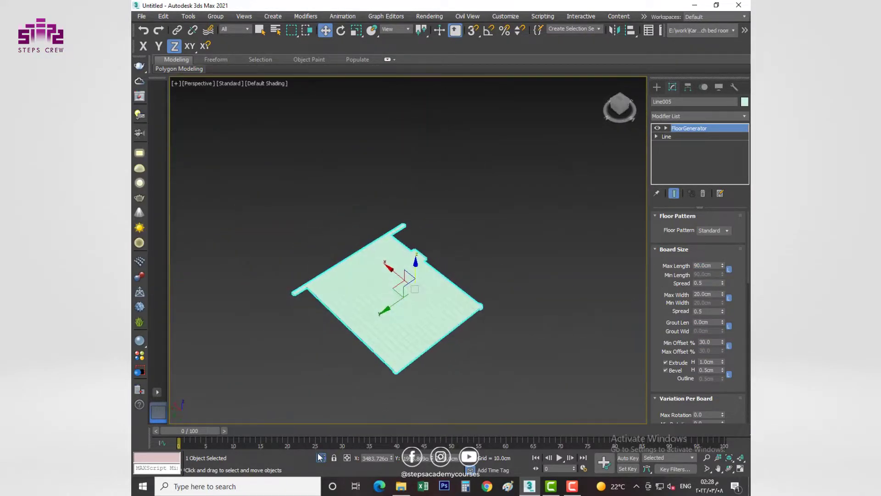
Trace a closed Line outline around the room's inner walls in the Top view.
key("alt+w")
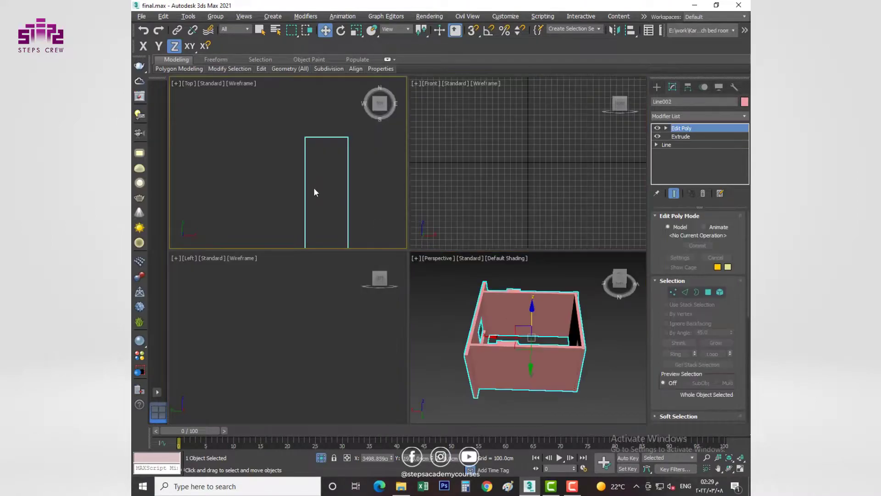
left_click(313, 188)
key("alt+w")
left_click(679, 153)
scroll(426, 200, "up", 3)
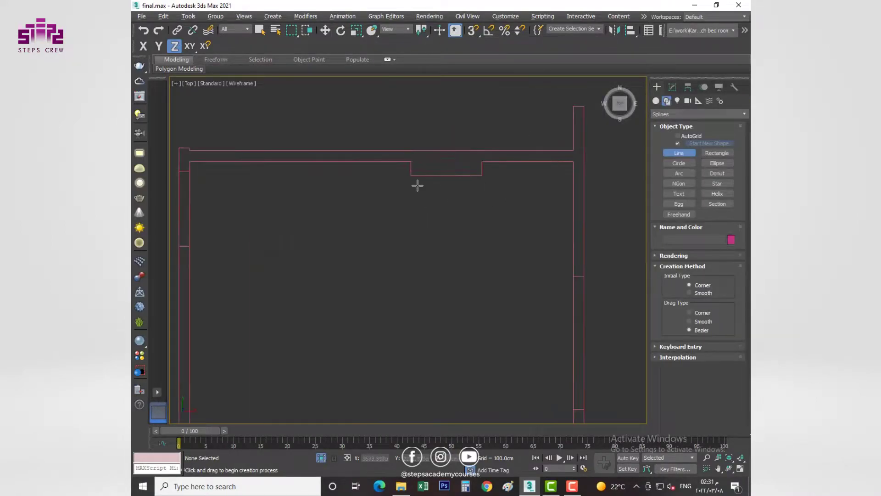
middle_click_drag(215, 188, 347, 188)
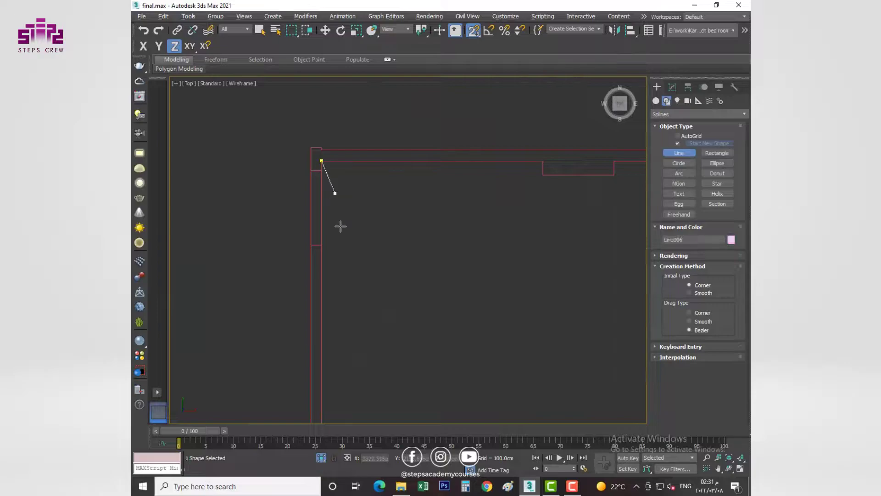
scroll(341, 226, "down", 3)
left_click(295, 303)
scroll(295, 303, "up", 3)
scroll(419, 266, "down", 2)
left_click(542, 299)
middle_click_drag(541, 298, 537, 346)
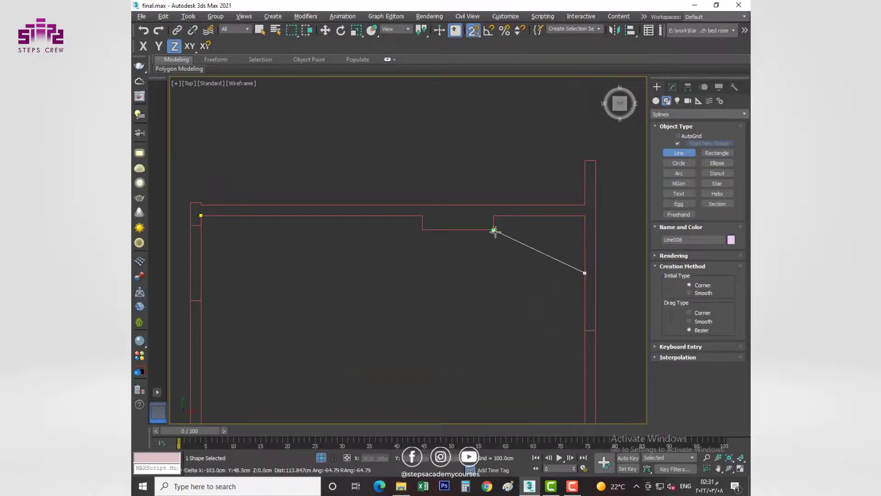
left_click(201, 216)
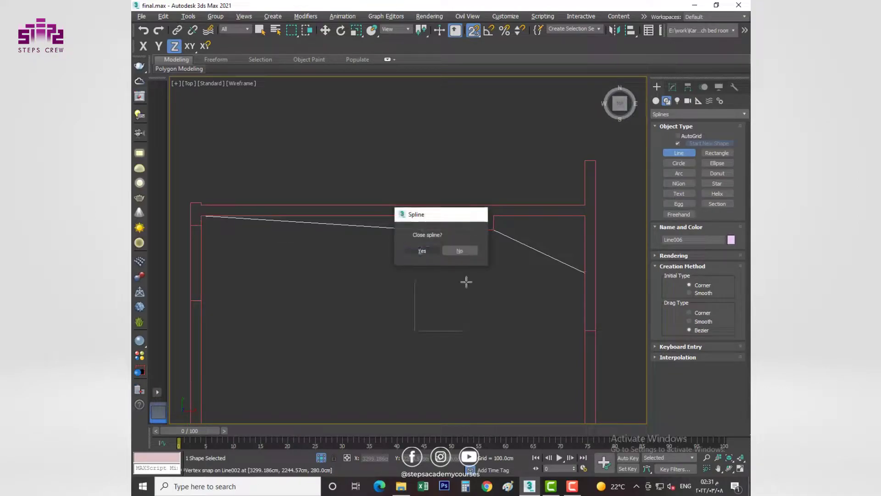
left_click(460, 251)
Move the outline's left-end vertex level with its neighbouring vertex.
left_click(672, 86)
key("1")
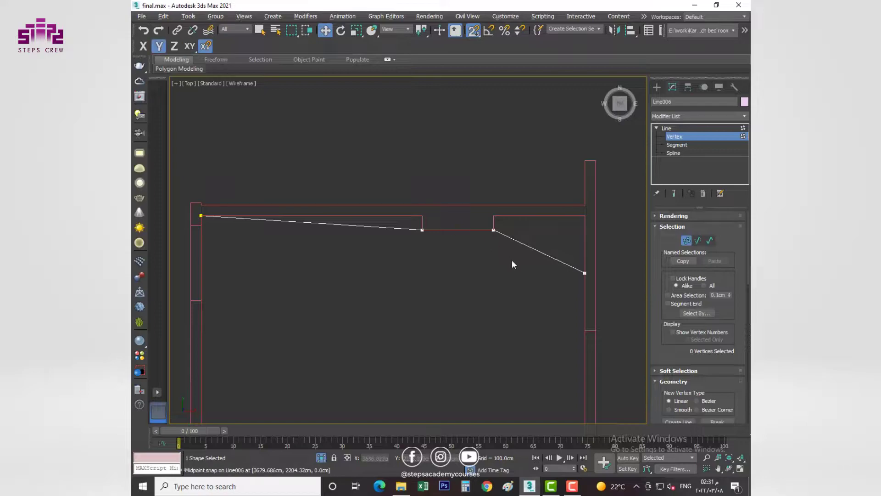
middle_click_drag(513, 265, 487, 212)
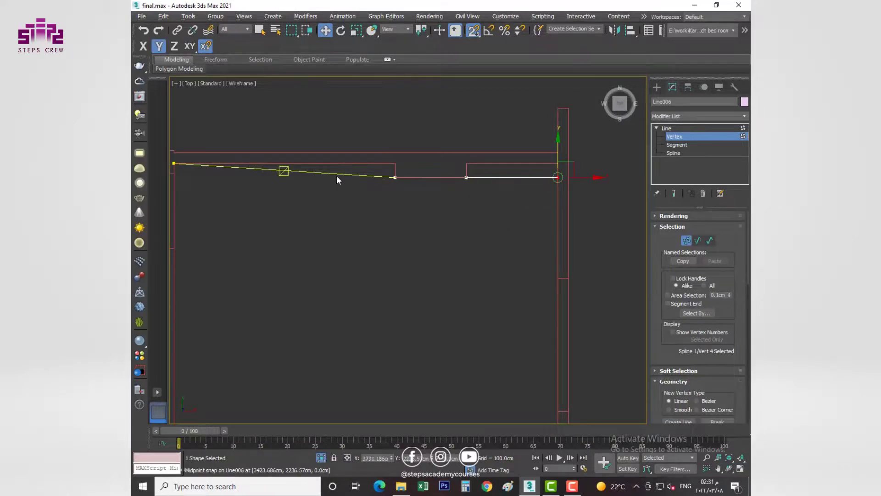
middle_click_drag(337, 180, 428, 164)
left_click_drag(295, 109, 248, 159)
left_click_drag(262, 113, 486, 162)
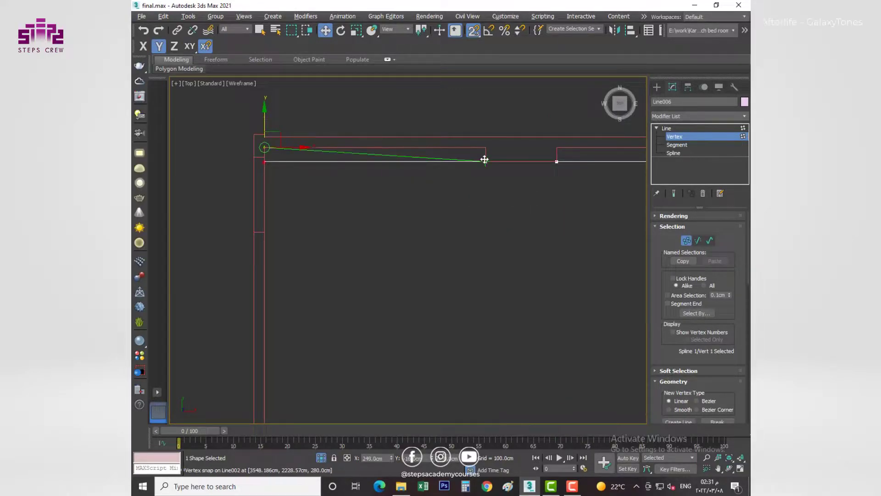
scroll(458, 191, "down", 3)
left_click(687, 244)
middle_click_drag(359, 196, 384, 196)
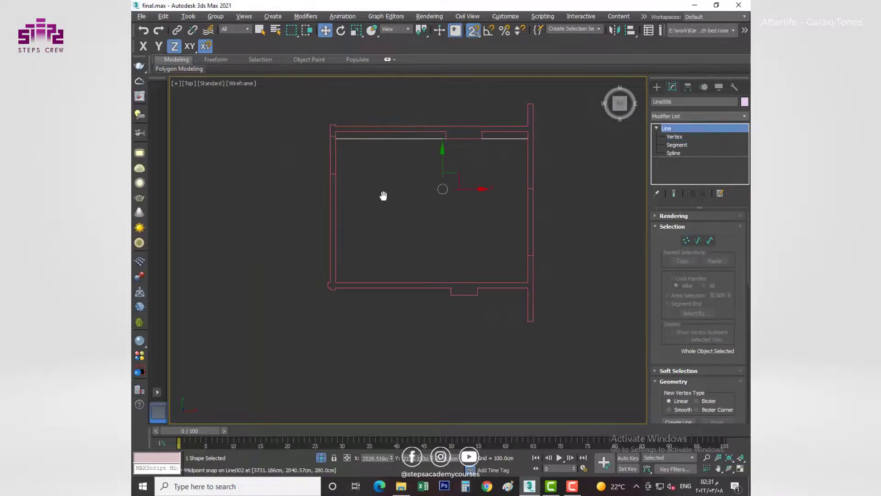
Move the outline spline along Y and snap its right edge onto the wall.
left_click(673, 153)
left_click(387, 139)
key("s")
key("F6")
left_click_drag(657, 325, 664, 129)
key("2")
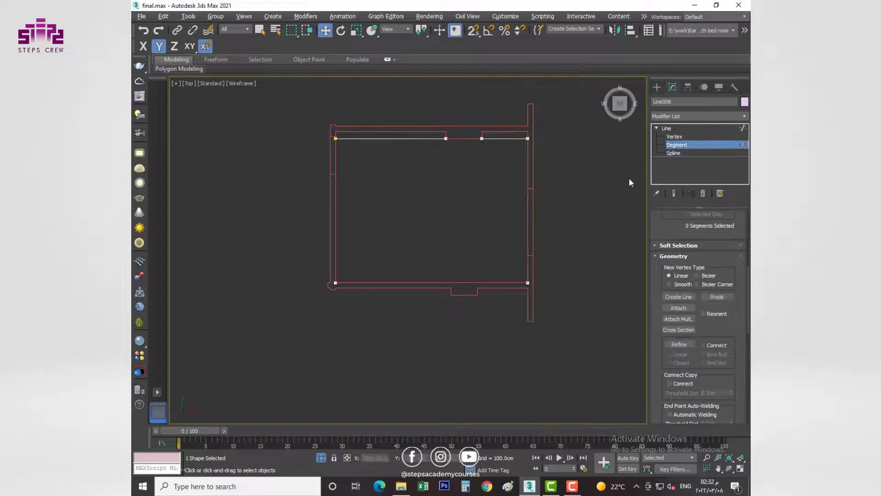
scroll(497, 167, "up", 2)
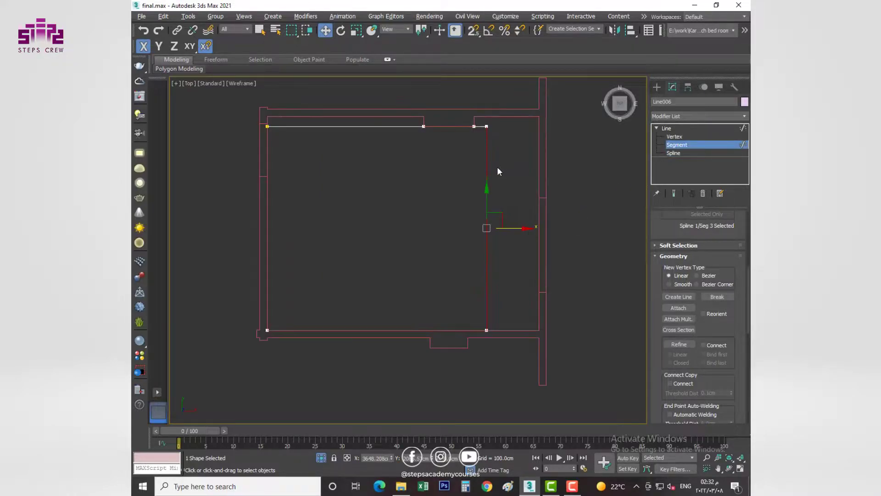
key("s")
left_click_drag(486, 228, 476, 144)
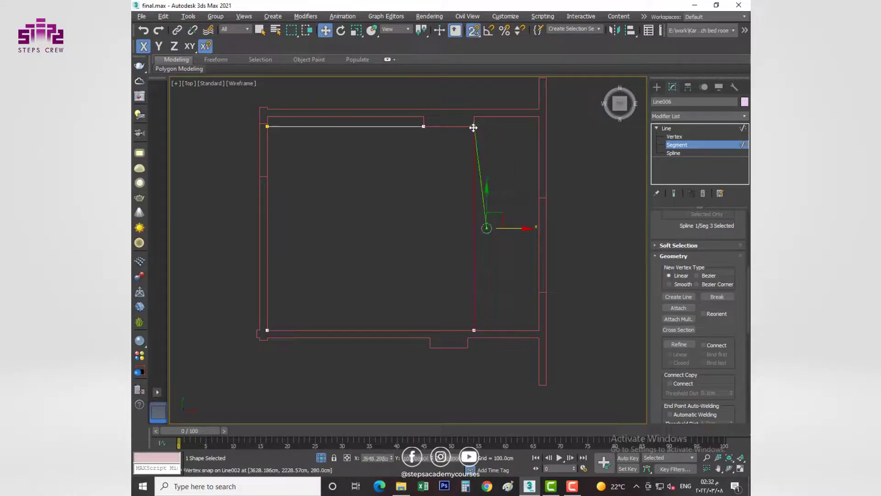
Nudge the right edge segment down so it lines up with the rest of the outline.
left_click(674, 137)
scroll(497, 106, "up", 2)
scroll(497, 105, "down", 2)
scroll(698, 299, "down", 5)
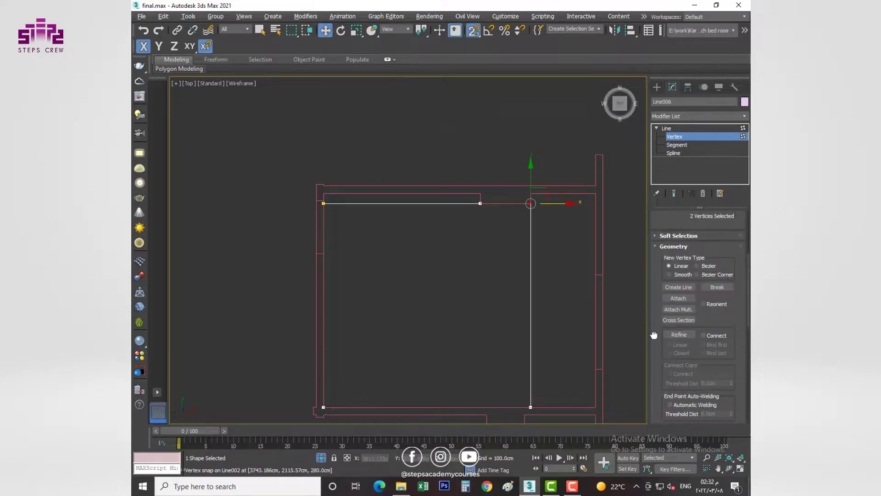
scroll(514, 243, "down", 2)
scroll(506, 233, "up", 2)
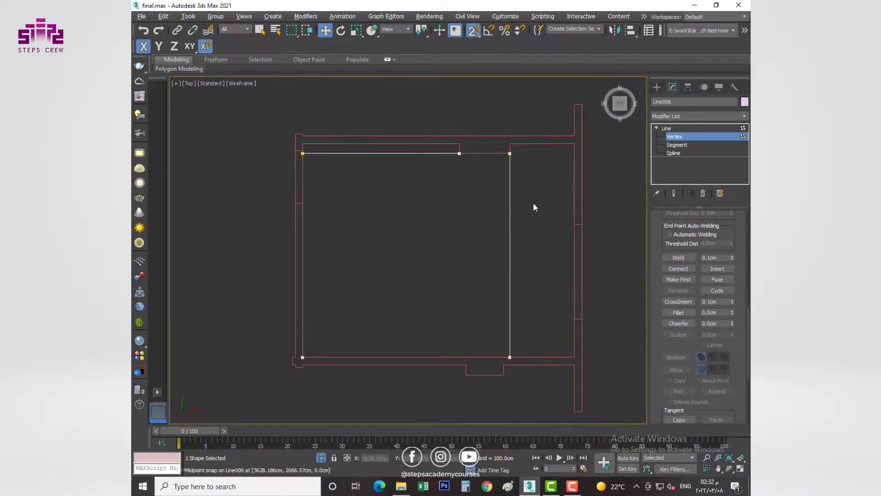
scroll(527, 217, "down", 2)
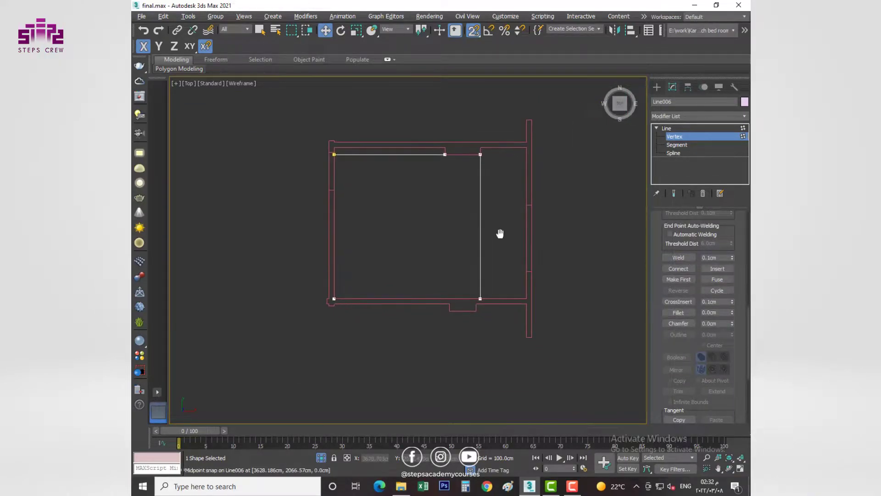
scroll(500, 232, "up", 2)
left_click(677, 144)
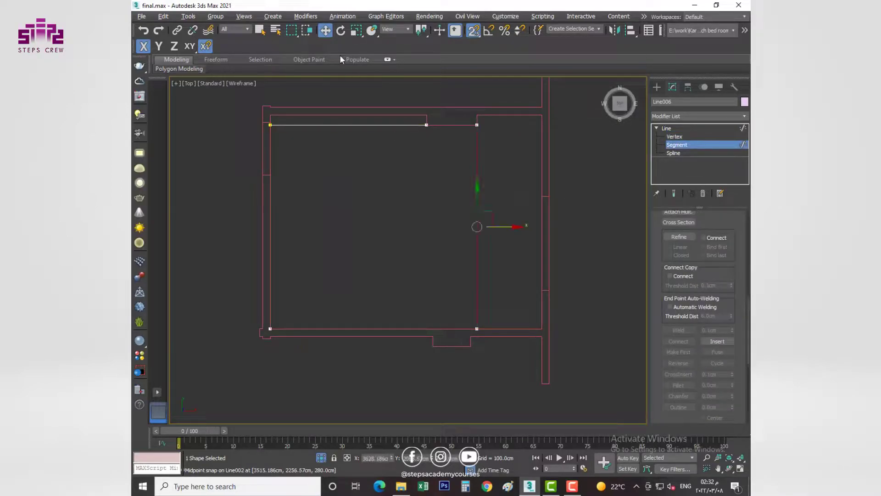
mouse_move(539, 207)
left_mouse_down()
mouse_move(509, 229)
mouse_move(543, 200)
left_mouse_up()
Create a 300 × 10 cm rectangle strip and place it beside the wall.
left_click(657, 88)
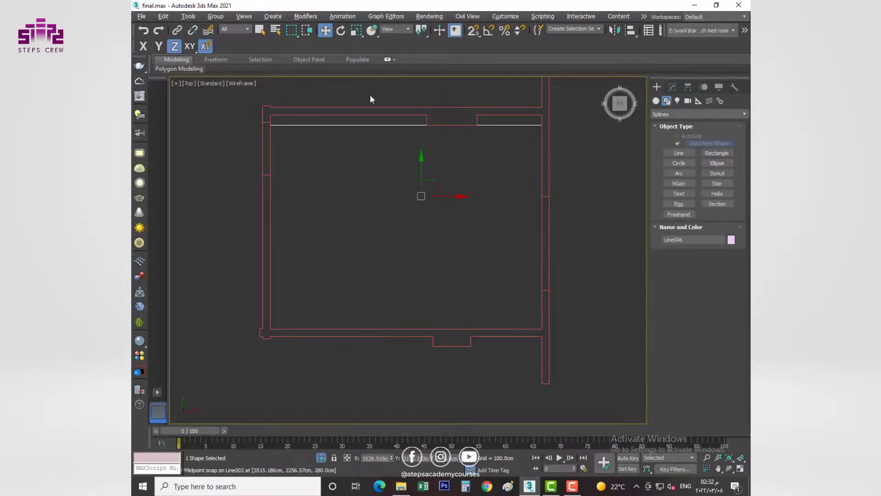
left_click(717, 153)
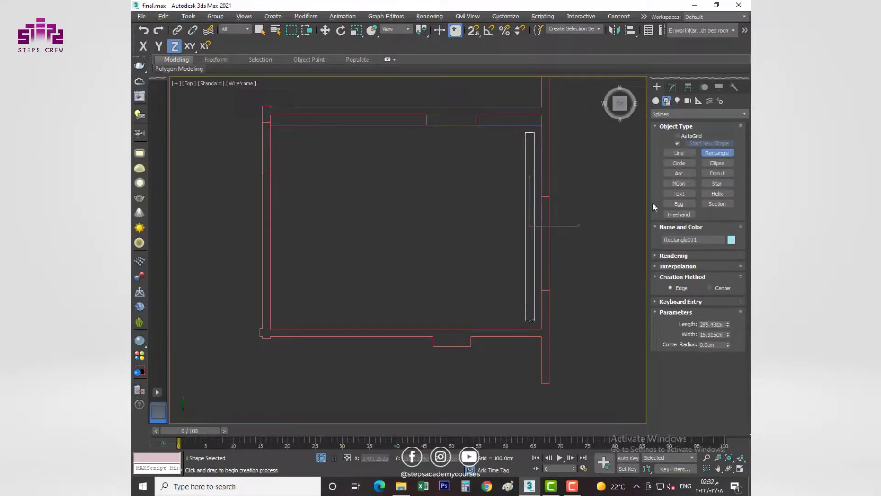
left_click(672, 86)
left_click(718, 258)
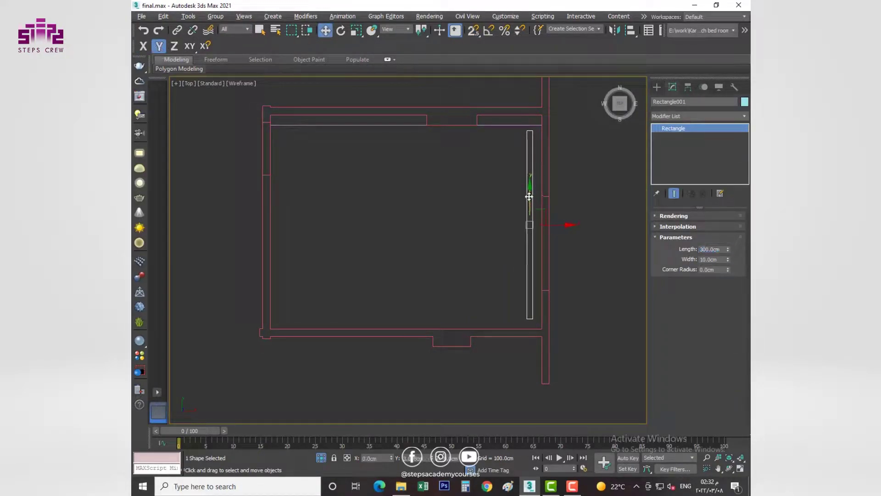
left_click_drag(529, 197, 522, 197)
left_click(504, 109)
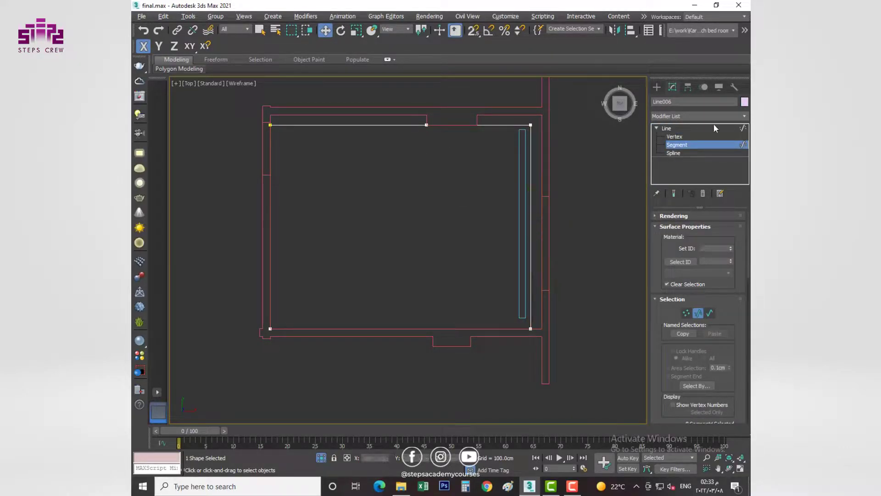
Clone the strip three times to the left and widen another copy into a 230 cm square.
left_click_drag(561, 231, 544, 234, "shift")
double_click(465, 247)
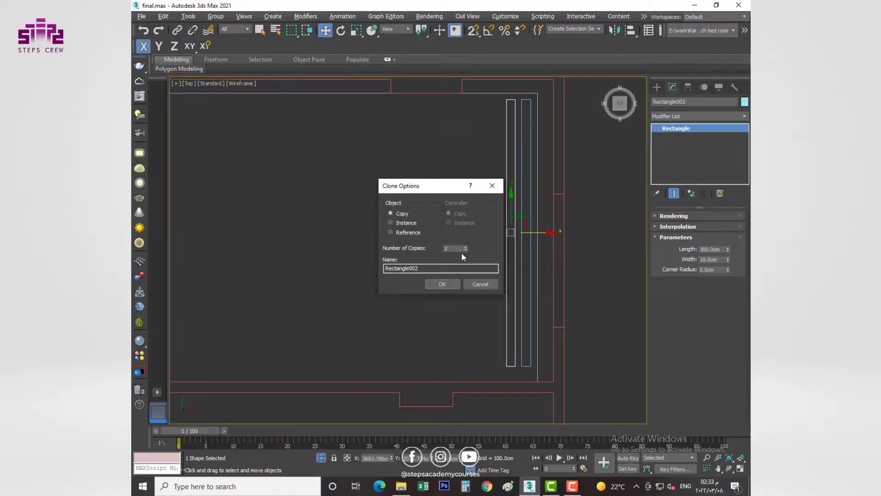
key("Return")
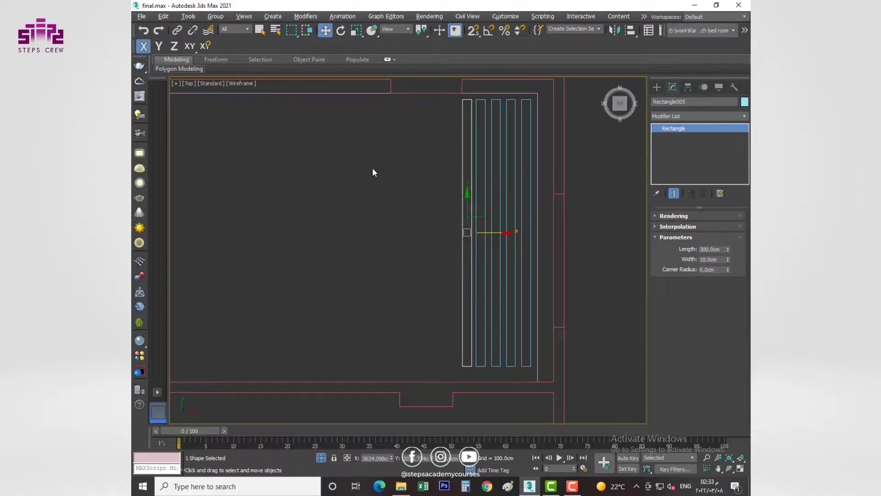
scroll(560, 231, "down", 2)
left_click_drag(560, 232, 457, 236, "shift")
key("Return")
left_click_drag(728, 259, 728, 259)
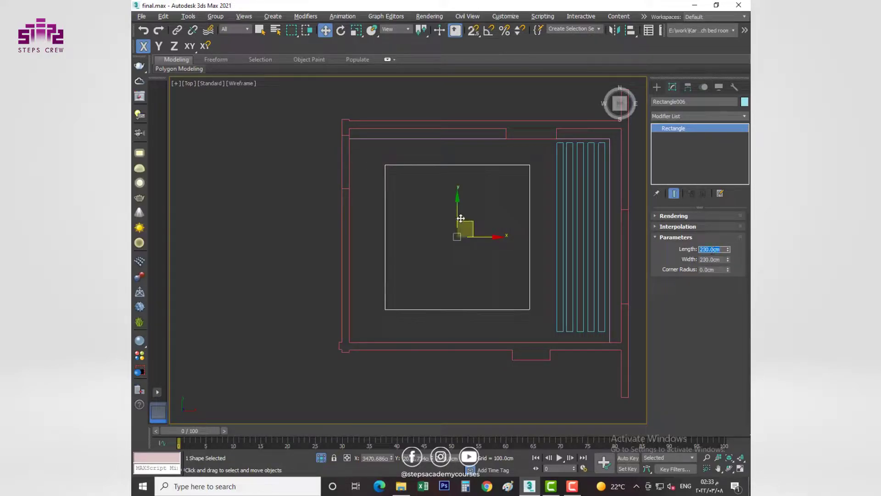
Add Edit Spline to the 230 cm square and attach the strips to it.
middle_click_drag(461, 219, 449, 218)
left_click(693, 117)
left_click(679, 158)
left_click(696, 116)
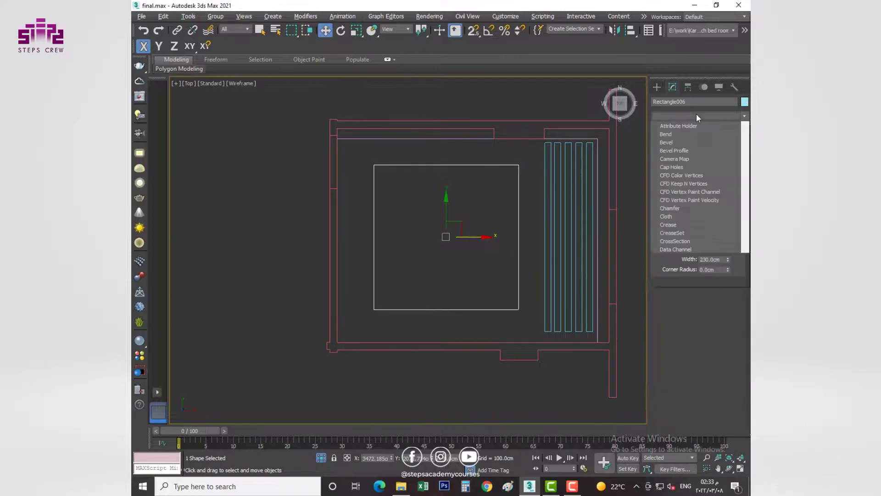
left_click(679, 155)
left_click(673, 321)
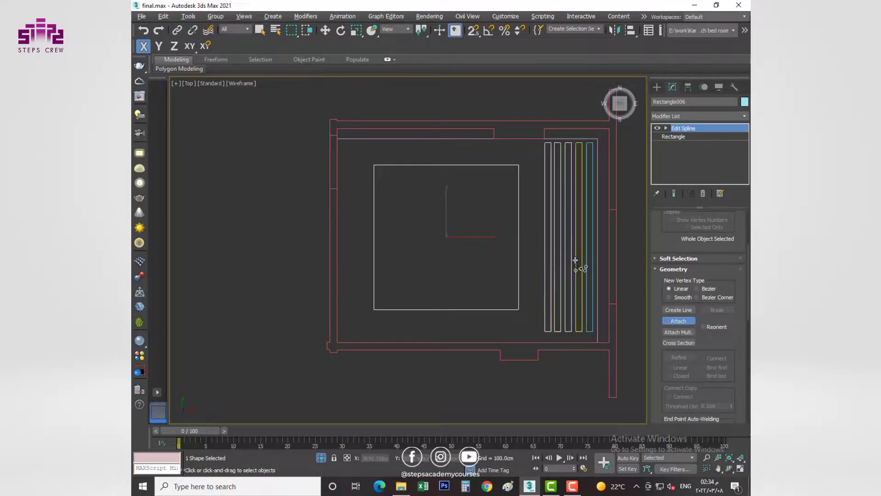
Lift the combined shape up to the wall tops in the Front view.
key("w")
key("f")
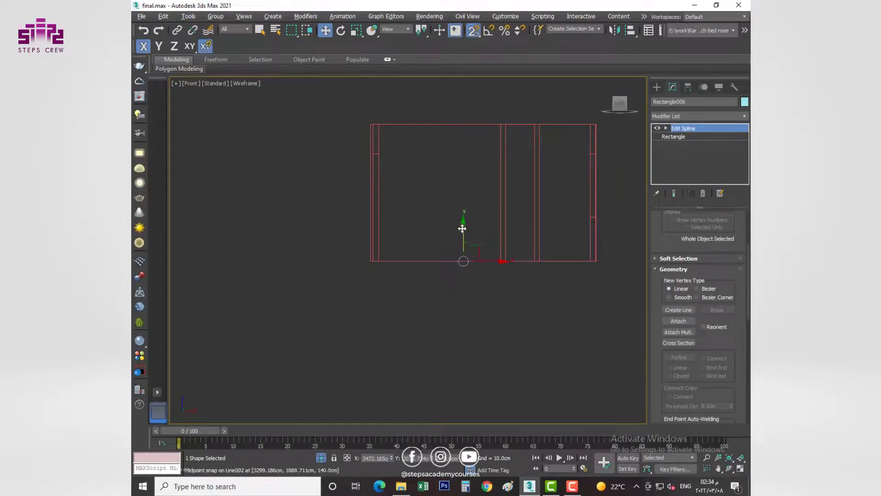
left_click_drag(462, 228, 499, 127)
key("p")
Extrude the combined shape by -8 cm instead of -10 cm.
left_click(701, 117)
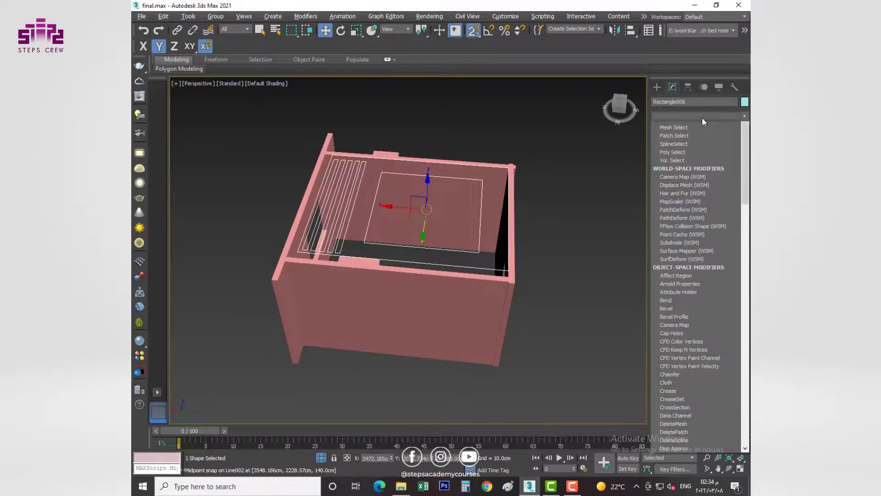
key("e")
left_click(693, 137)
double_click(711, 228)
type("-10")
key("Return")
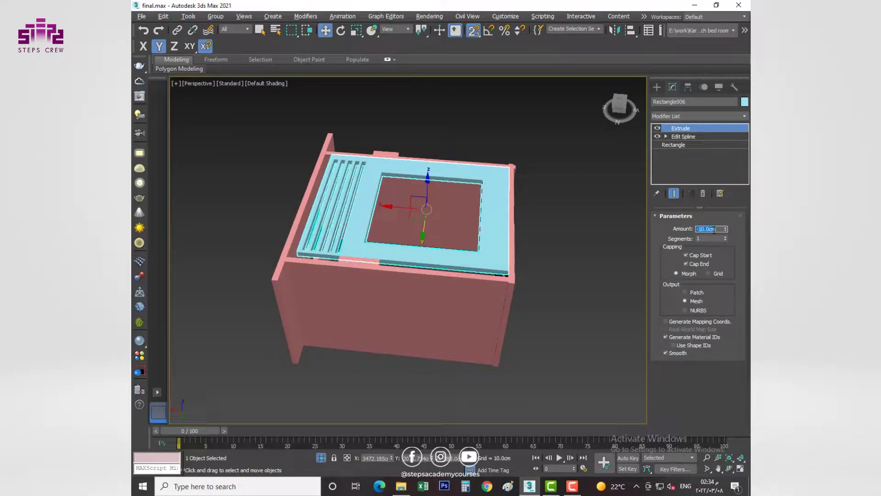
type("-8")
key("Return")
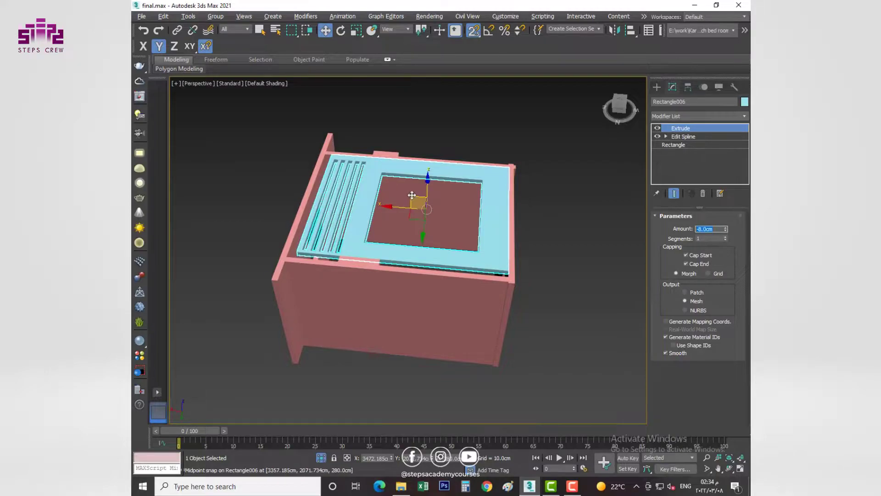
Check the thinner slab in the Front and full-size Perspective views.
key("f")
scroll(447, 205, "up", 5)
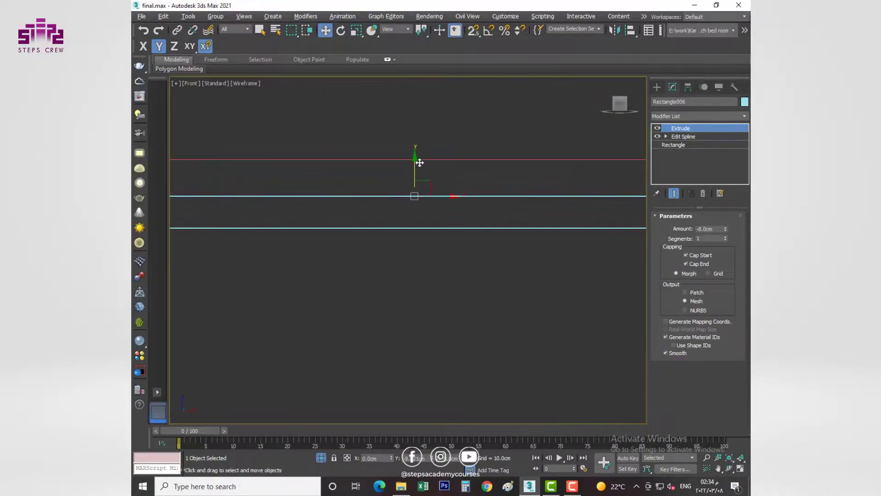
key("alt+w")
left_click(459, 377)
key("alt+w")
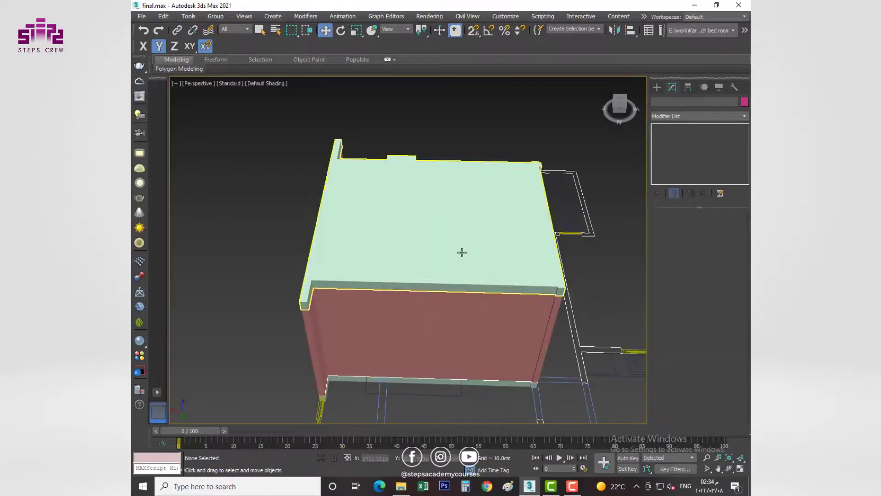
left_click(430, 16)
Set the V-Ray render output size to Custom, 600 wide by 480 high.
left_click(447, 65)
left_click(402, 294)
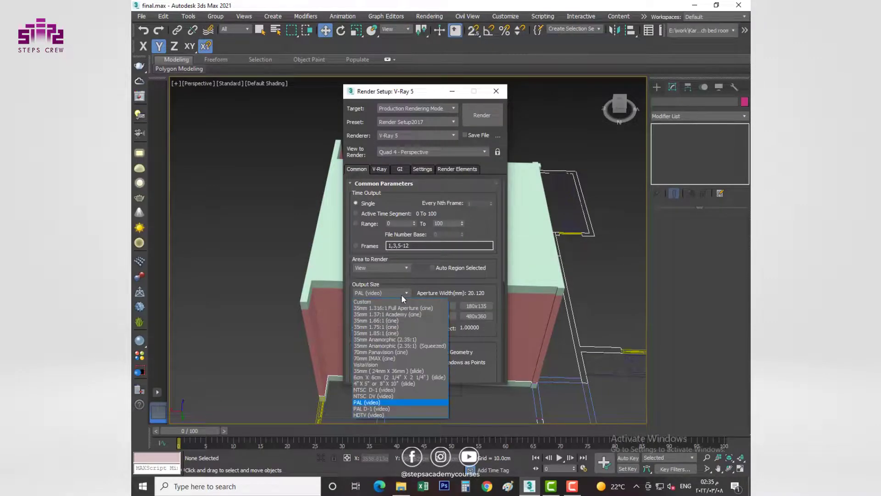
double_click(402, 304)
type("600")
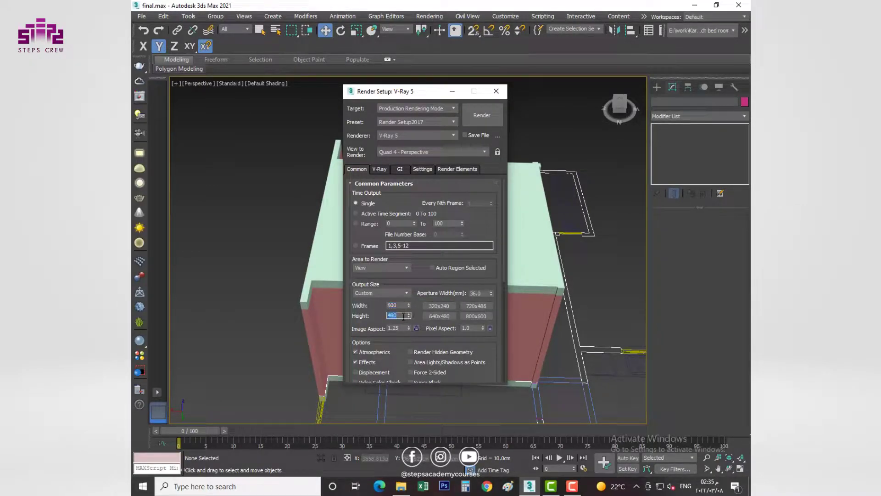
left_click(400, 169)
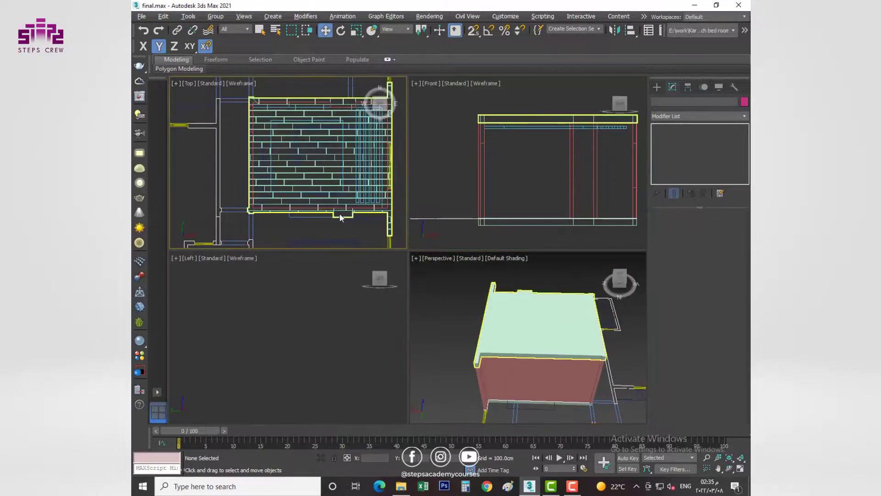
Place a targeted physical camera in the bedroom's corner in Top view and adjust its view.
middle_click_drag(424, 267, 334, 258)
left_click(657, 87)
left_click(688, 101)
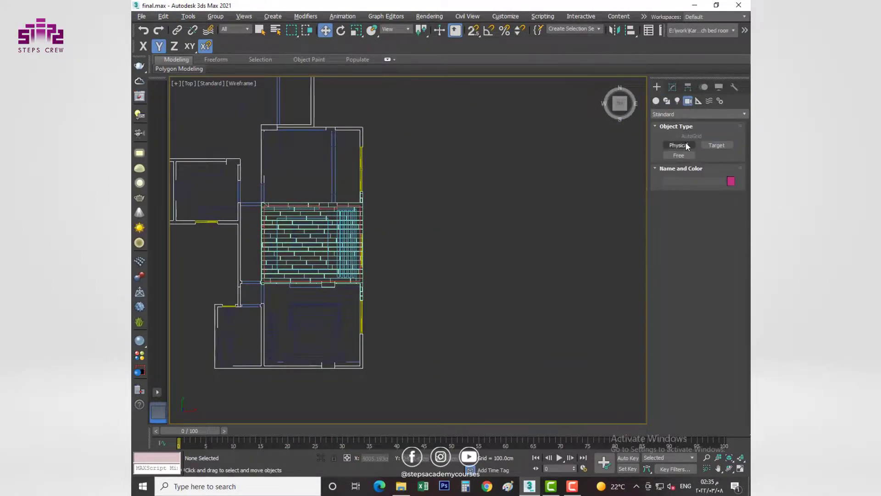
scroll(259, 219, "up", 3)
left_click_drag(268, 200, 311, 236)
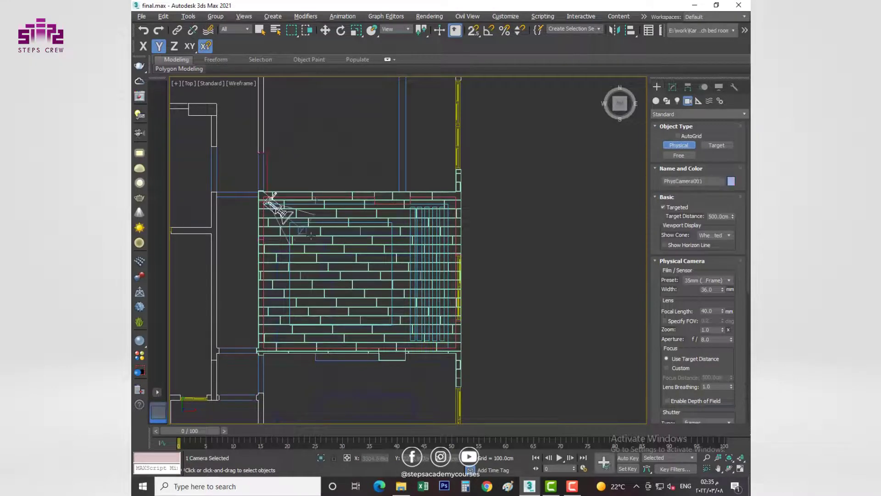
key("alt+w")
right_click(415, 314)
key("alt+w")
key("c")
key("w")
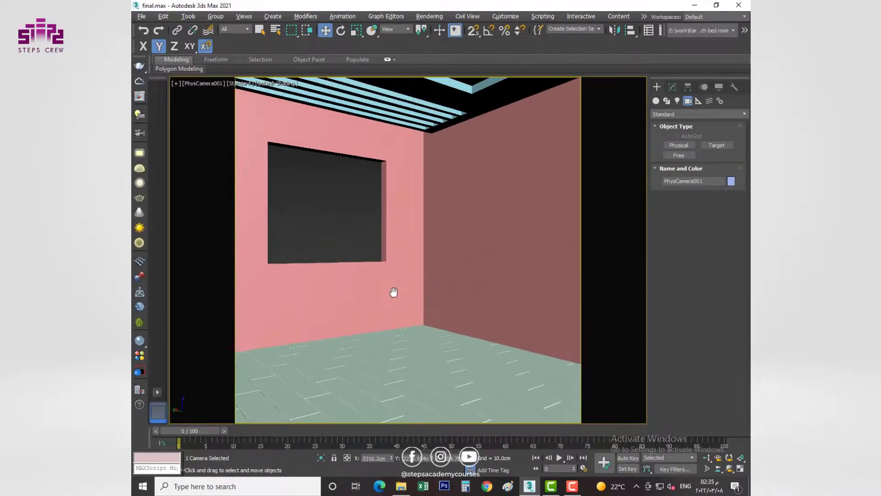
middle_click_drag(393, 292, 393, 315)
Set the camera's focal length to 35 mm and sensor width to 40 mm.
left_click(672, 87)
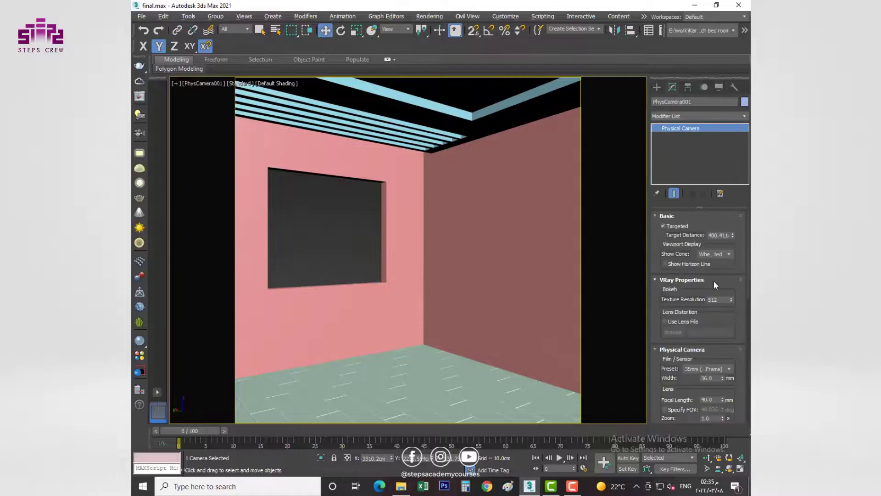
scroll(715, 281, "down", 5)
type("5")
key("Tab")
type("35")
key("Return")
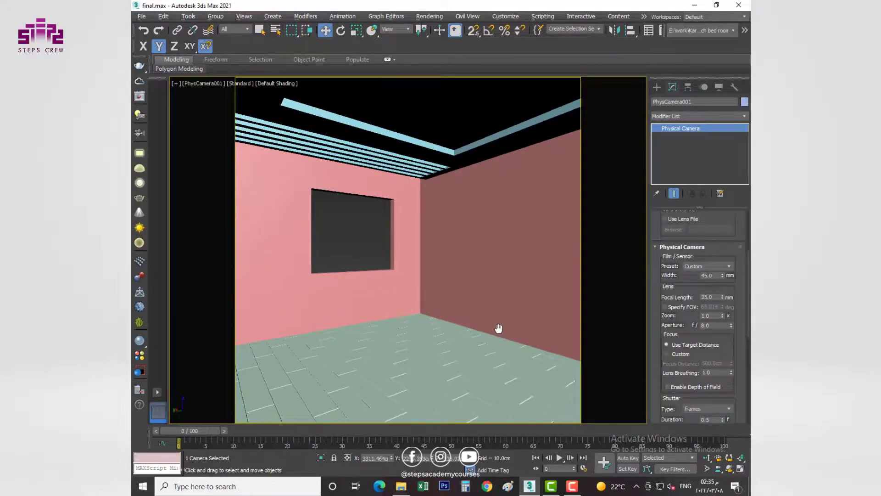
left_click(720, 325)
type("40")
key("Return")
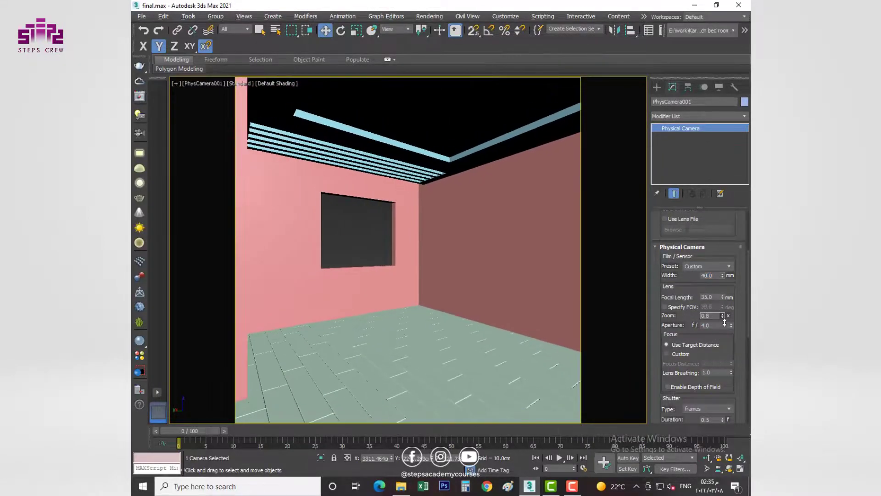
Set the camera zoom to 0.92, exposure gain ISO 400 and Sunlight (5200K) white balance.
mouse_move(723, 316)
left_mouse_down()
mouse_move(707, 342)
mouse_move(655, 338)
mouse_move(675, 301)
left_mouse_up()
scroll(698, 311, "down", 5)
key("Return")
left_click(693, 354)
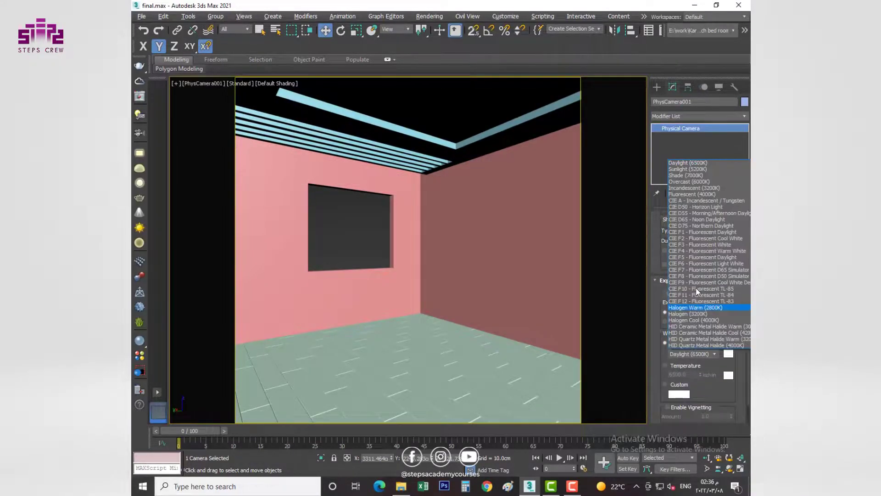
left_click(689, 324)
Place second and third physical cameras in the opposite and lower right corners, adjusting each view.
key("t")
left_click(656, 88)
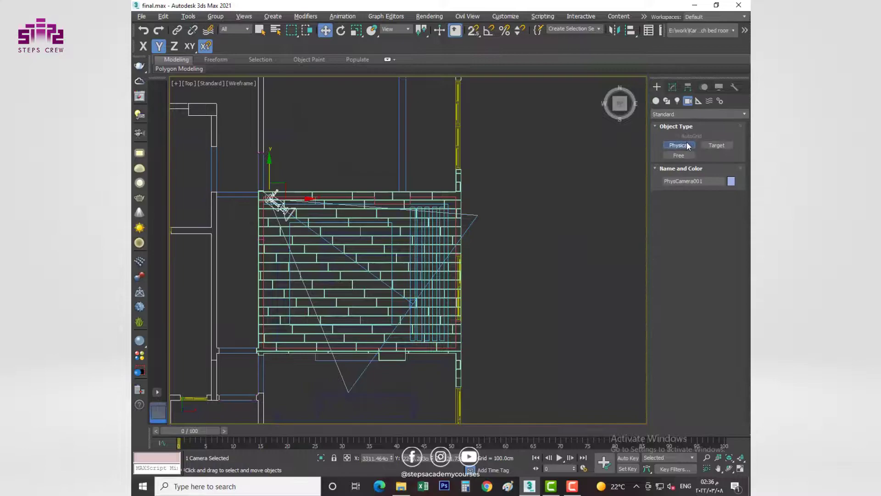
left_click_drag(450, 204, 449, 206)
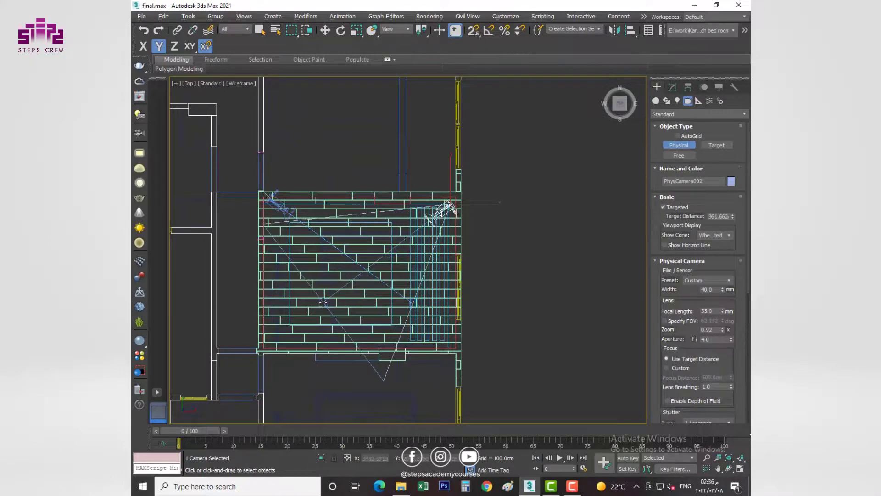
key("w")
key("c")
middle_click_drag(444, 232, 440, 299)
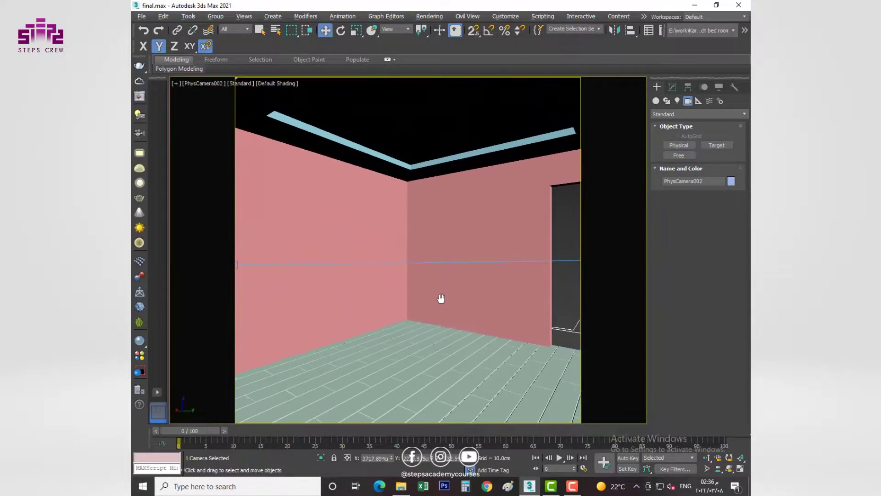
key("t")
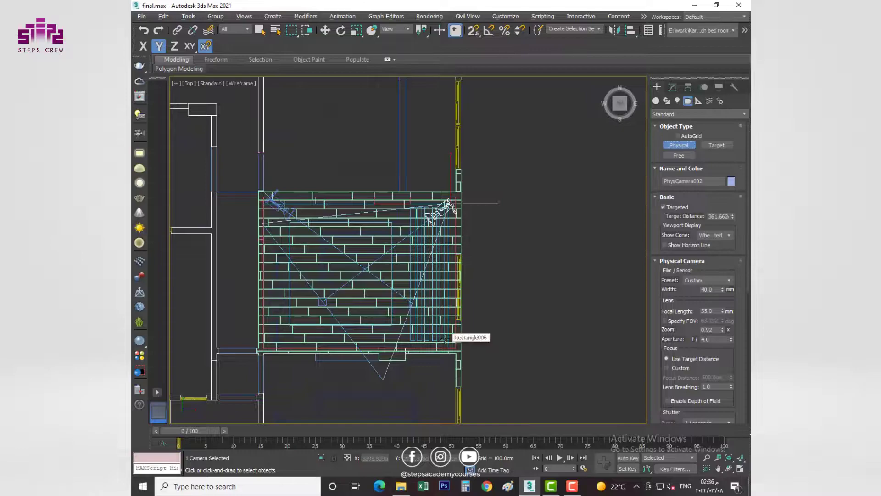
left_click_drag(444, 337, 376, 216)
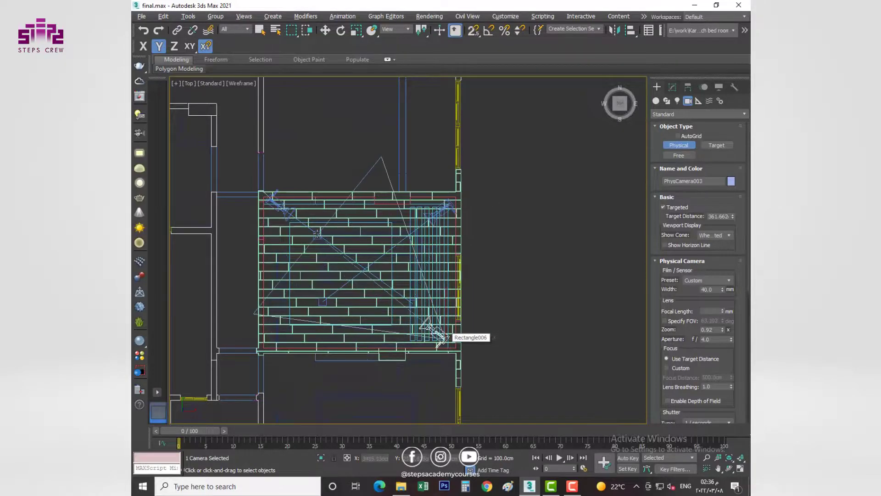
key("w")
key("c")
middle_click_drag(427, 303, 426, 320)
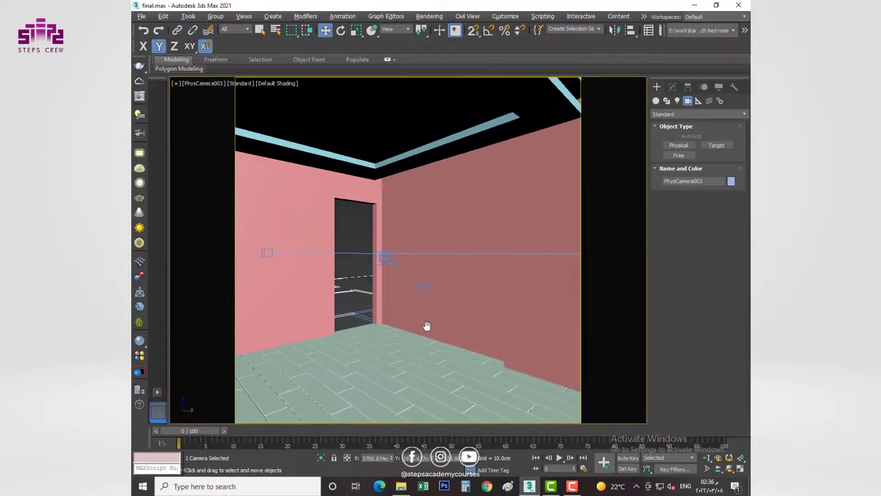
Place a fourth physical camera near the lower left corner and adjust its view.
key("t")
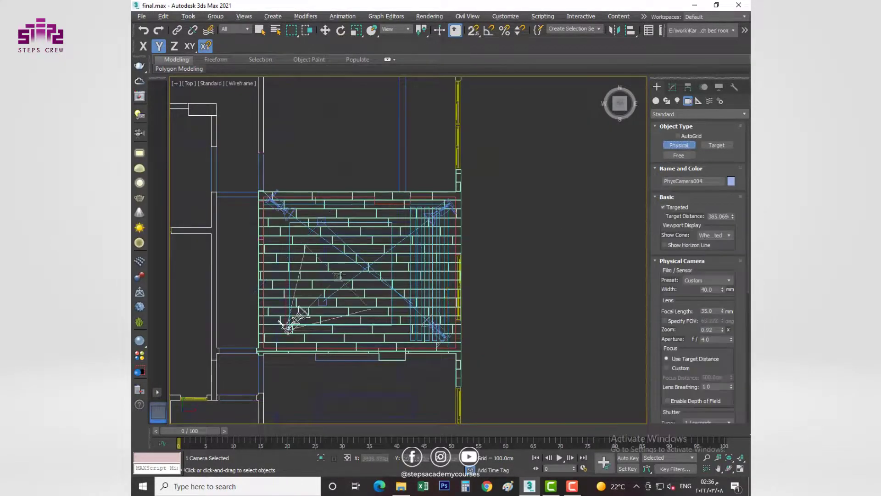
left_click_drag(339, 275, 323, 158)
key("w")
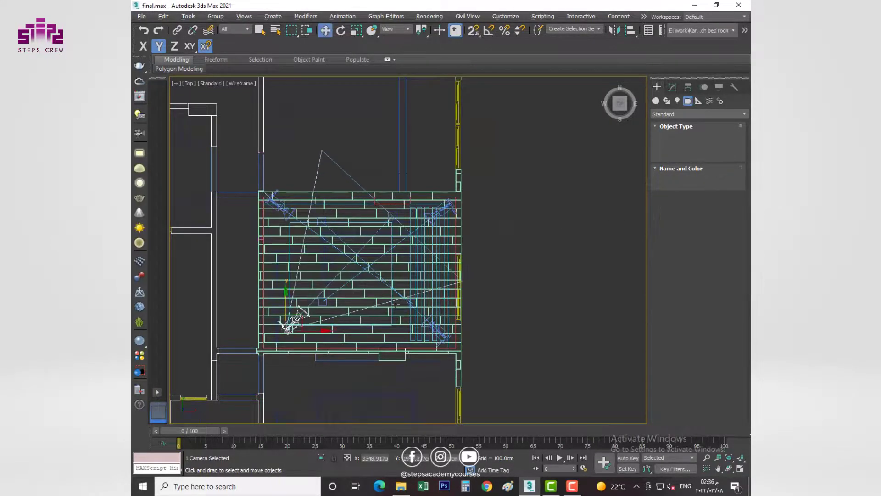
key("c")
middle_click_drag(431, 266, 411, 358)
Place PhysCamera005 outside the top wall with a 134.251 cm near clipping plane.
key("t")
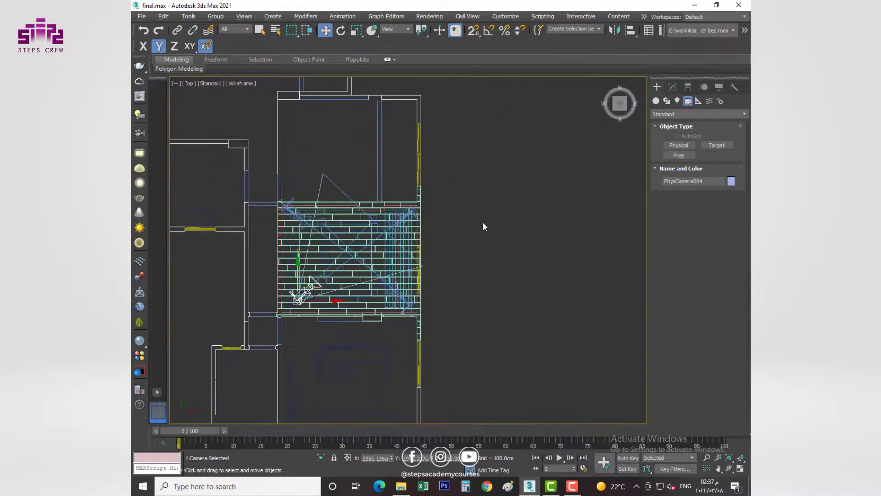
left_click_drag(357, 183, 355, 243)
key("w")
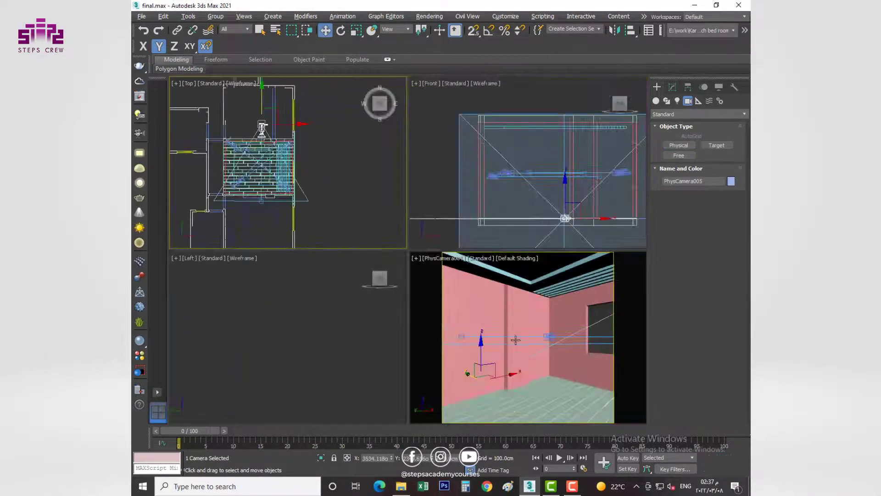
key("c")
left_click(673, 87)
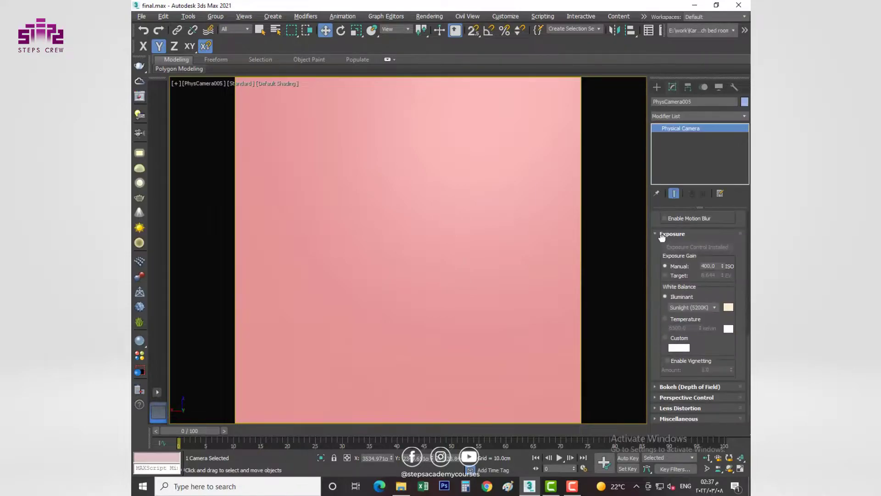
key("t")
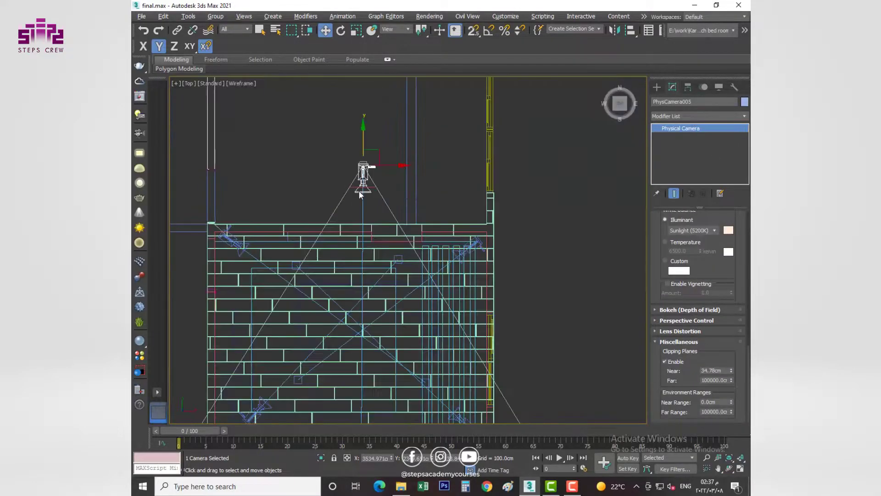
left_click_drag(732, 371, 527, 347)
key("c")
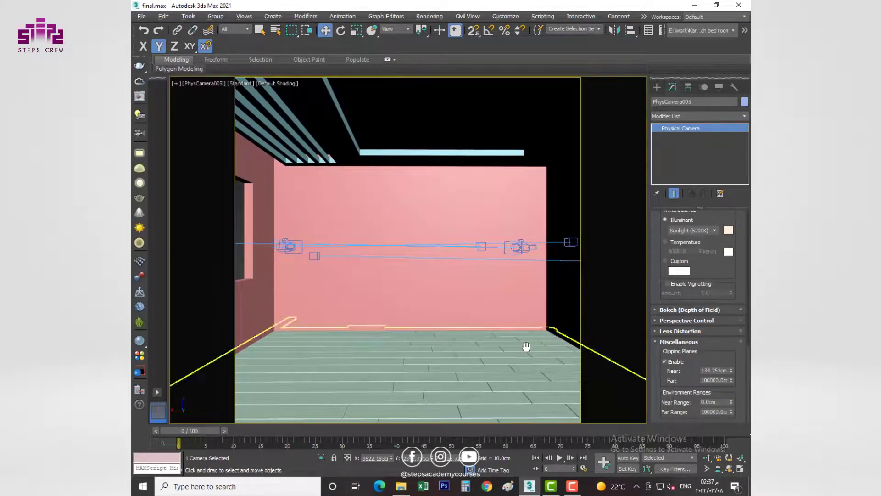
Return to the perspective view and select the ceiling panel.
key("p")
right_click(515, 199)
left_click(516, 216)
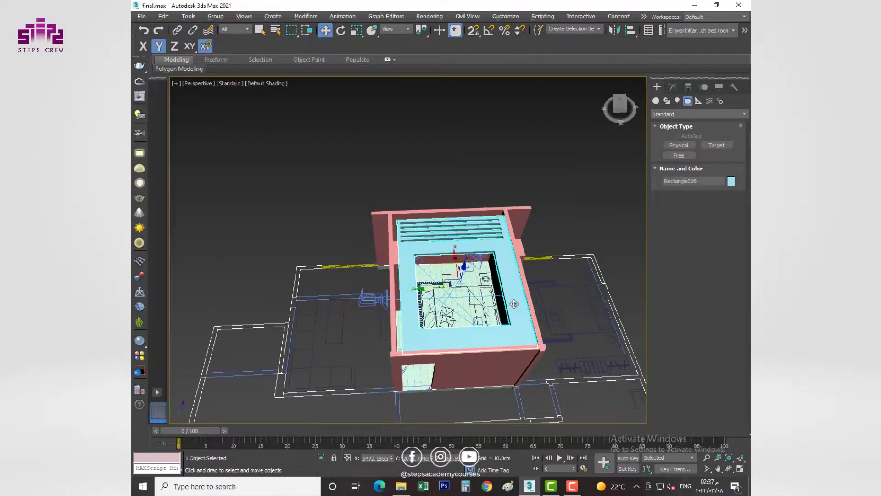
Isolate Rectangle006, outline its inner rectangle by 14 cm, and return to Extrude.
key("alt+q")
key("alt+w")
key("alt+w")
left_click(672, 88)
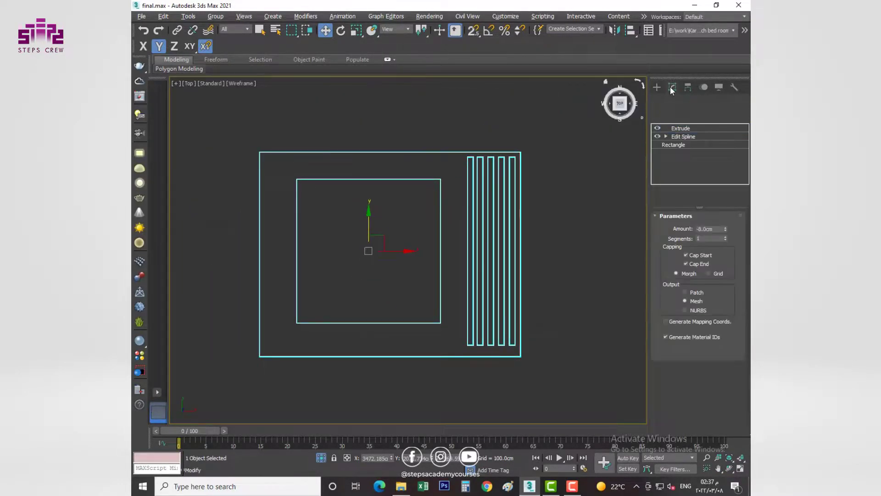
left_click(684, 161)
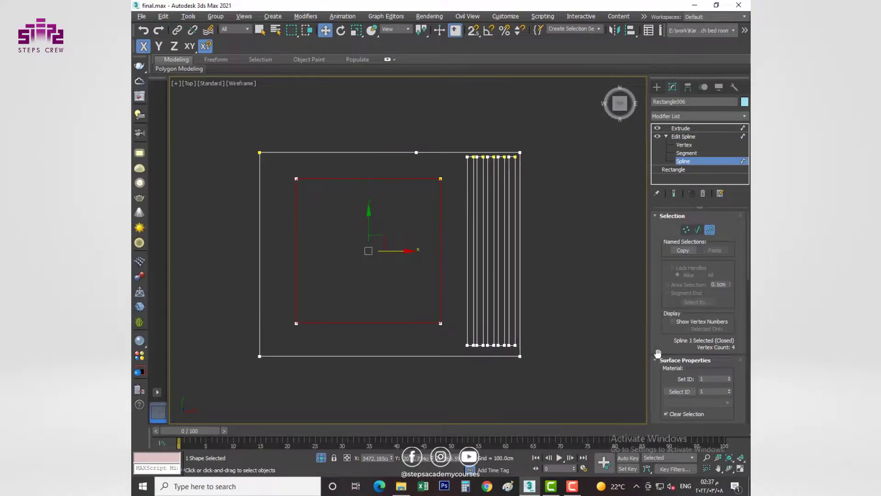
left_click_drag(658, 353, 657, 183)
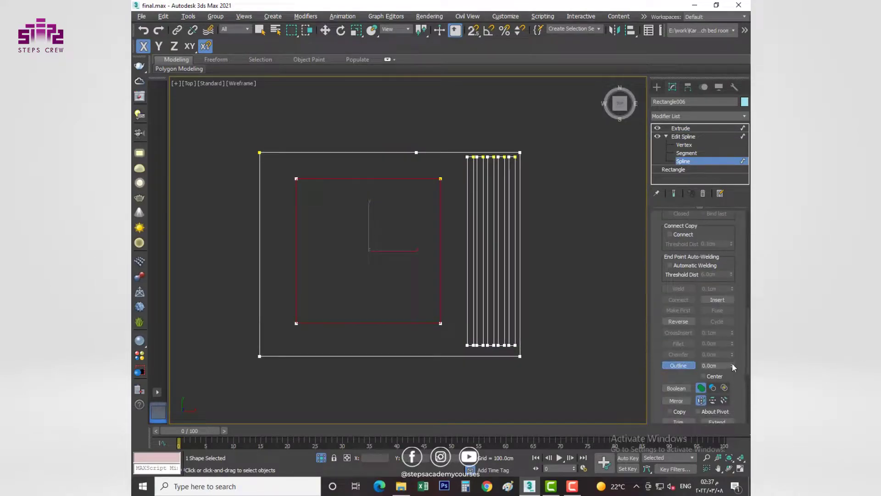
left_click_drag(732, 366, 730, 356)
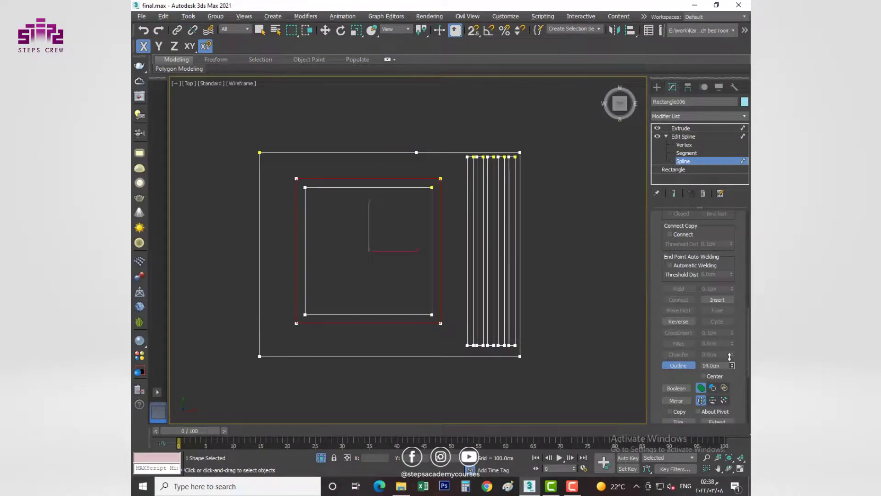
left_click(681, 128)
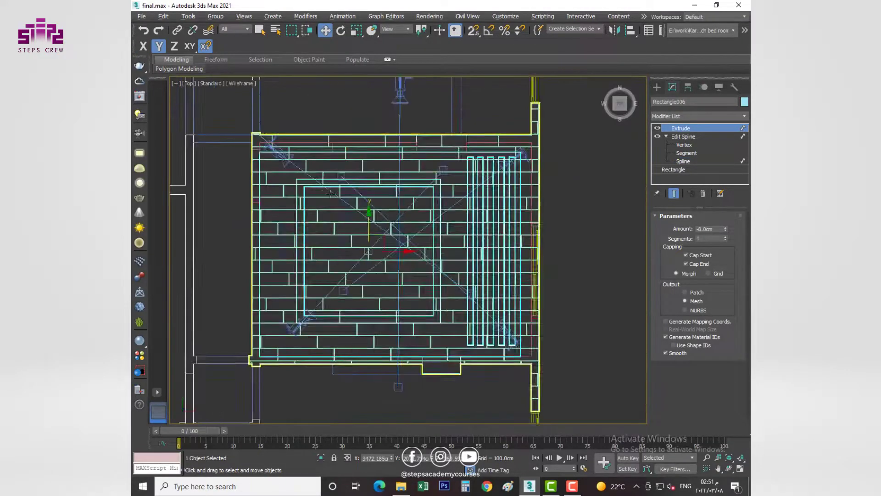
scroll(330, 193, "down", 5)
Create a VRaySun aimed into the room, dismissing the sky map prompt.
left_click(657, 87)
left_click(688, 101)
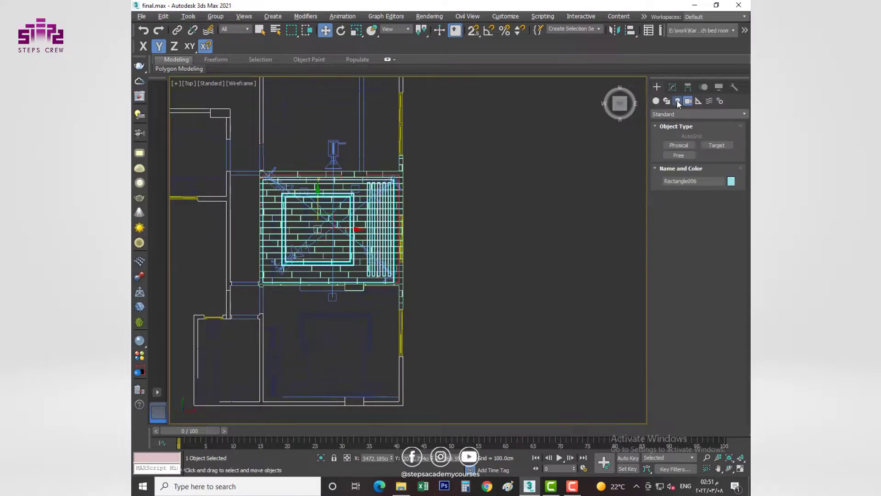
left_click(681, 114)
left_click(672, 141)
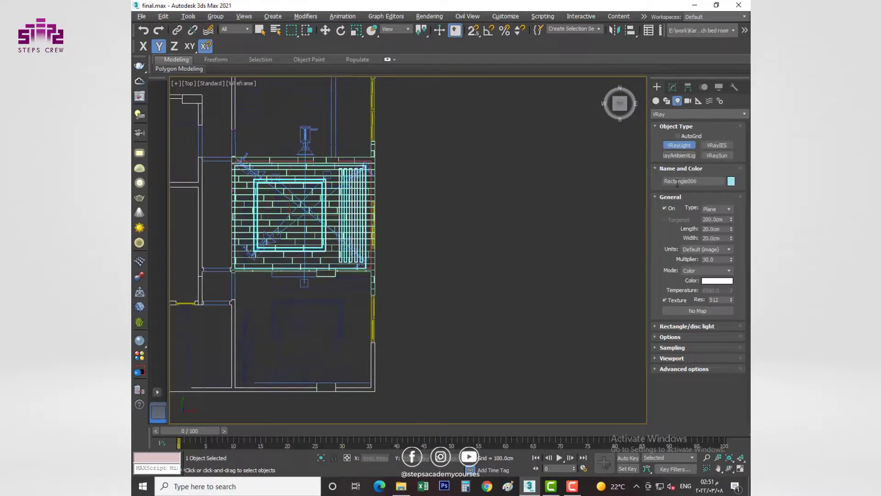
left_click(715, 156)
scroll(412, 244, "down", 2)
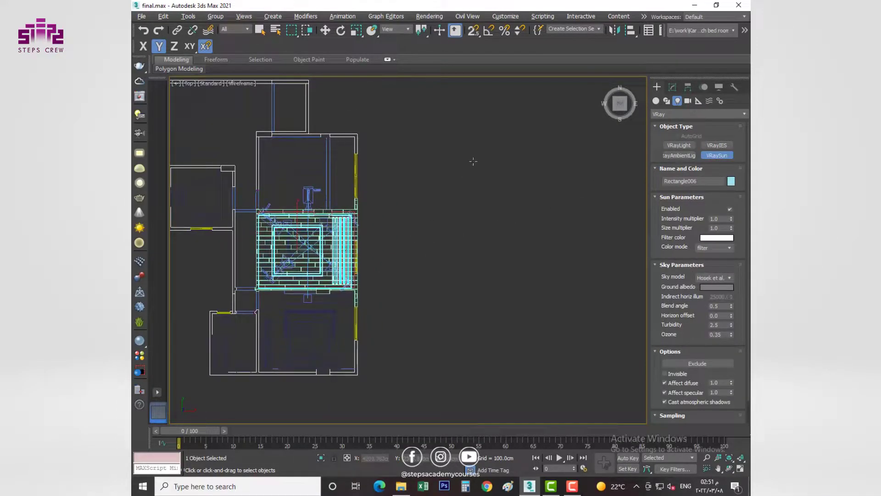
left_click_drag(491, 154, 323, 281)
left_click(511, 272)
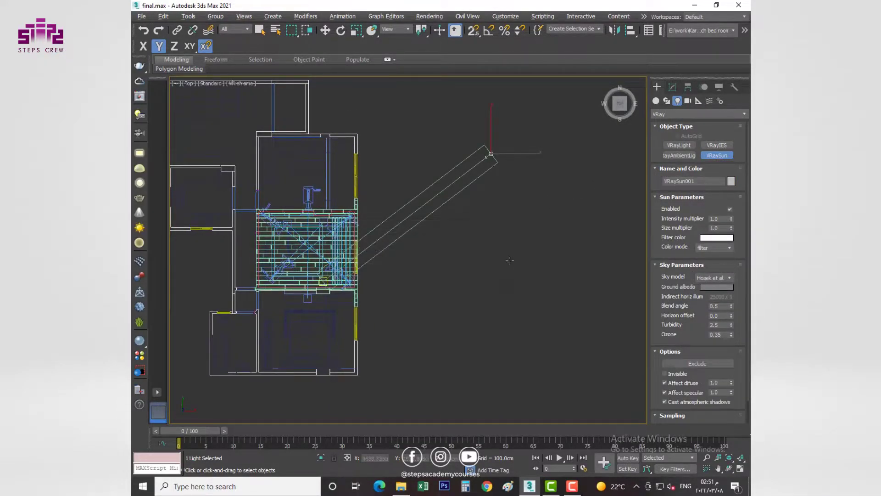
Raise the VRaySun higher above the room in the Front view.
key("alt+w")
right_click(495, 210)
key("alt+w")
scroll(575, 251, "up", 3)
key("w")
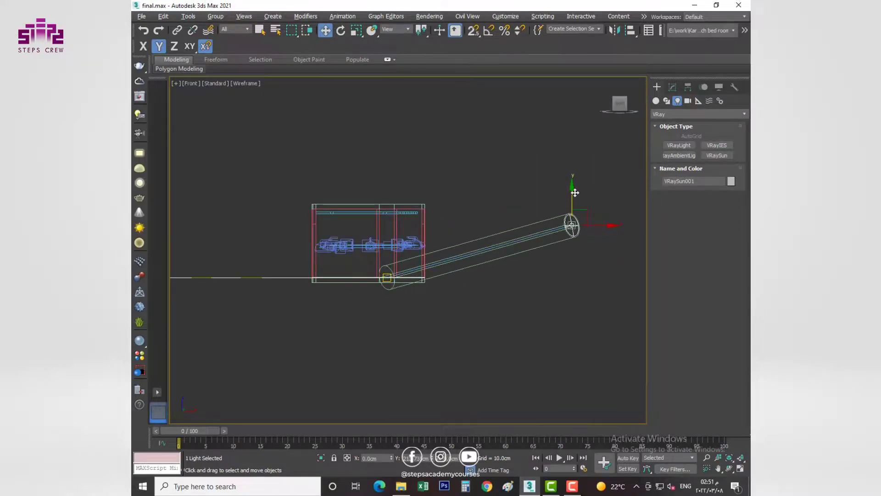
left_click_drag(575, 193, 558, 158)
scroll(492, 230, "down", 1)
Set the sun's size multiplier to 12 and keep a white filter colour.
key("alt+w")
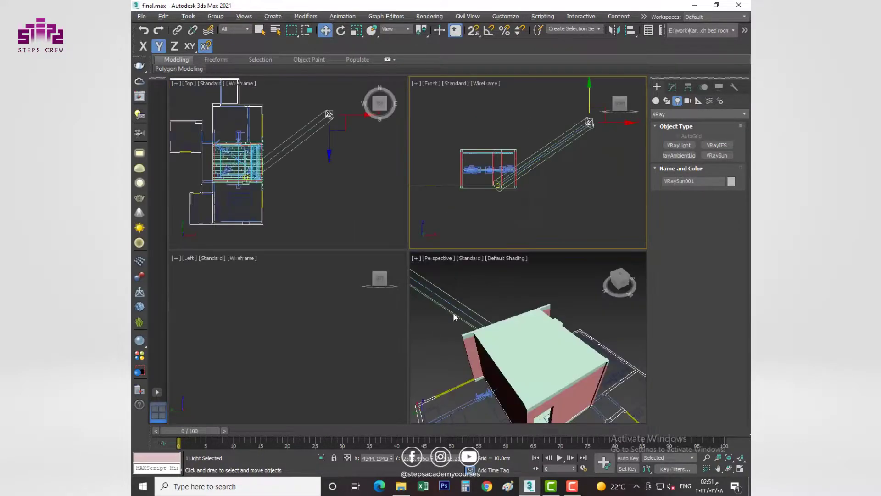
key("alt+w")
scroll(453, 317, "down", 3)
left_click(673, 87)
double_click(716, 246)
type("12")
key("Return")
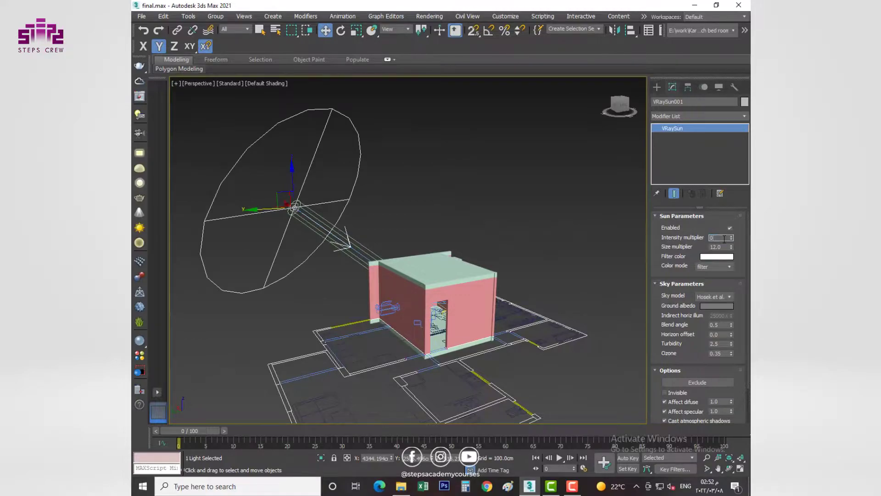
type("1")
left_click(716, 256)
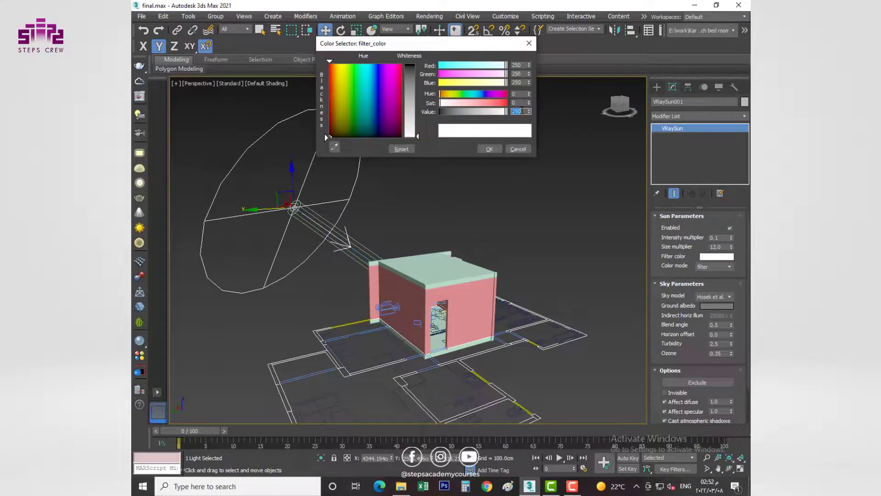
left_click(489, 149)
Raise the sun's photon emit radius to 225 cm.
scroll(659, 324, "down", 2)
key("alt+w")
right_click(326, 197)
key("alt+w")
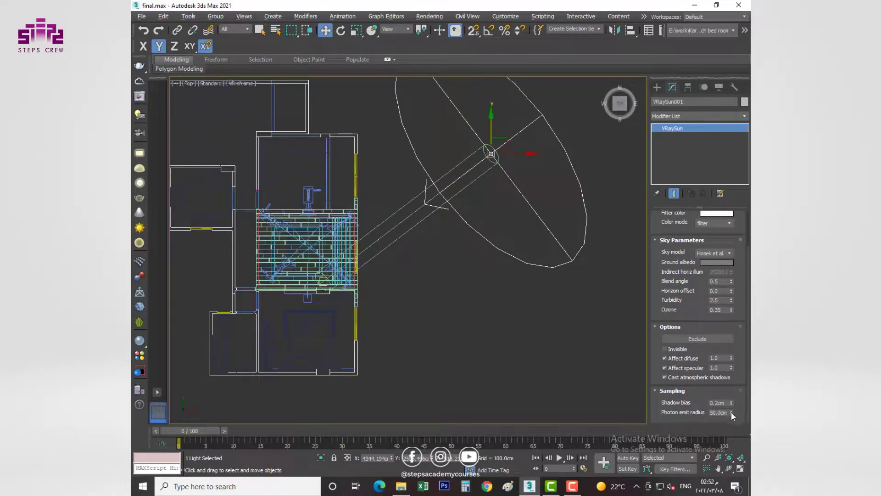
left_click_drag(731, 412, 718, 242)
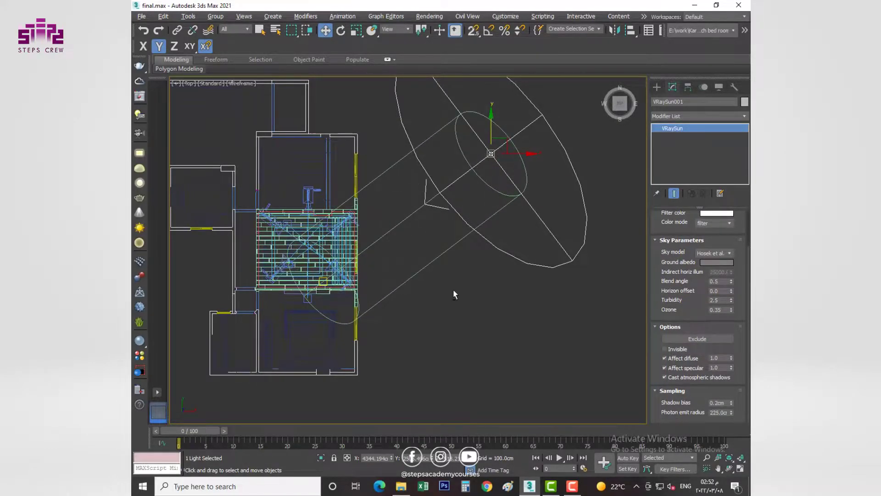
Start creating a V-Ray area light in the maximized top view.
key("alt+w")
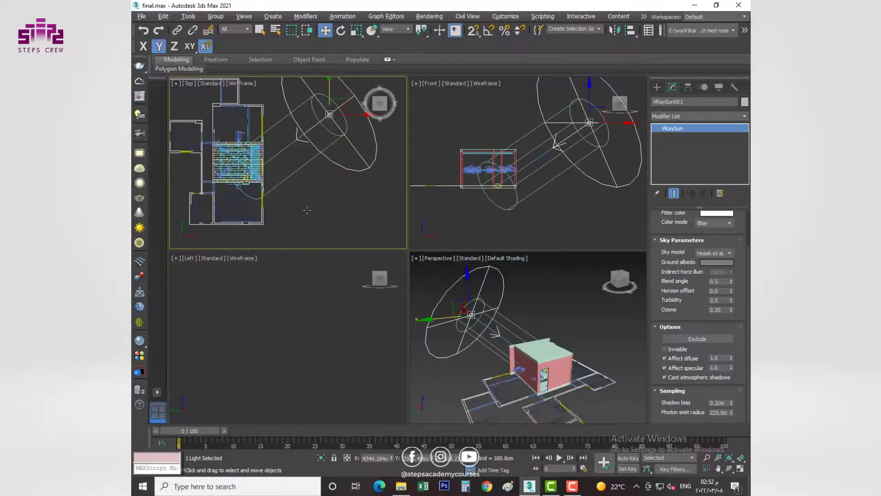
left_click(308, 209)
key("alt+w")
left_click(656, 86)
left_click(679, 145)
Place a VRayLight of Dome type in the scene.
left_click(718, 209)
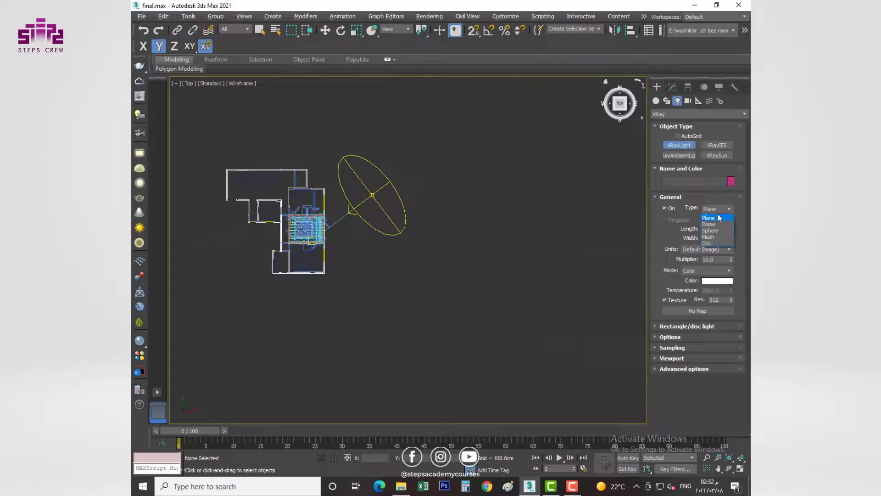
left_click(709, 224)
left_click(360, 250)
Give the dome an HDRI VRayBitmap texture and drag it into the Environment Map slot.
left_click(672, 87)
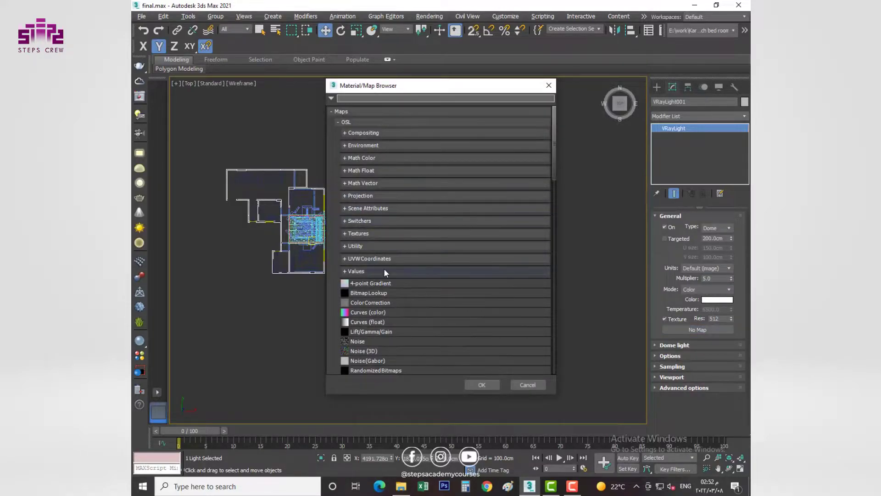
scroll(384, 271, "down", 5)
scroll(386, 216, "down", 5)
scroll(390, 289, "down", 5)
left_click(360, 303)
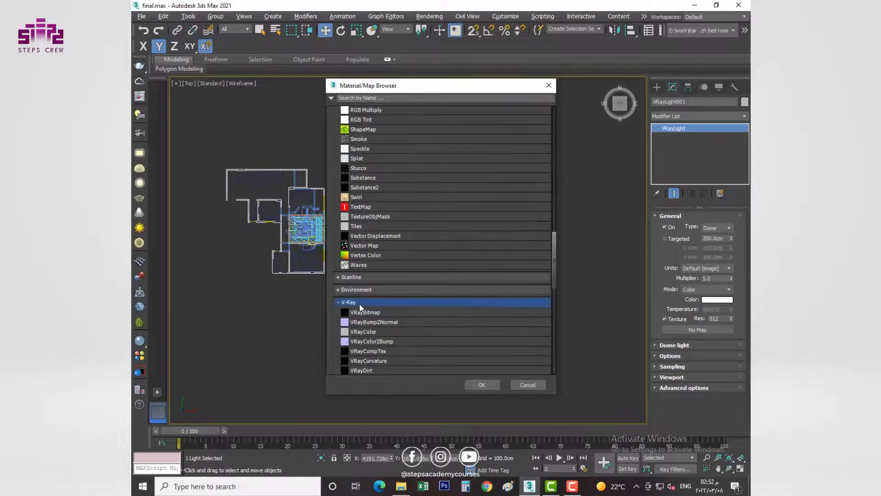
double_click(363, 312)
left_click(382, 279)
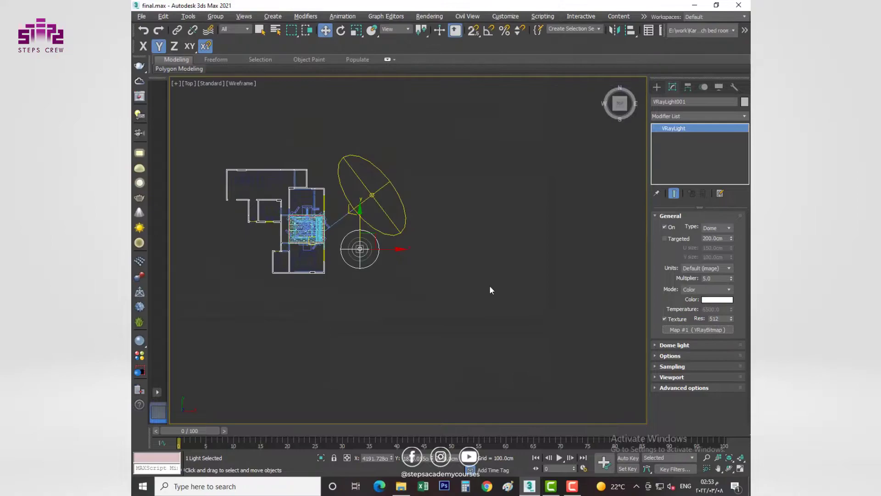
key("8")
left_click_drag(585, 214, 577, 180)
Confirm the environment map as an instance and scroll to V-Ray's Environment settings in Render Setup.
left_click(586, 287)
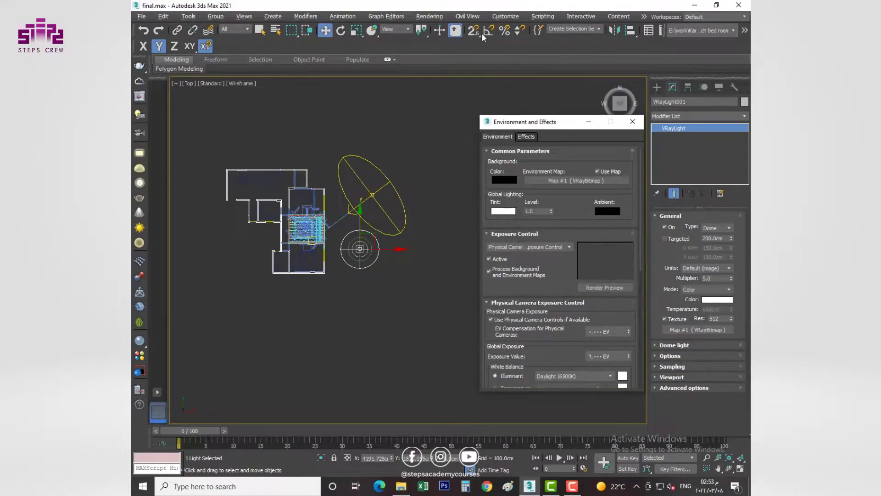
left_click(429, 16)
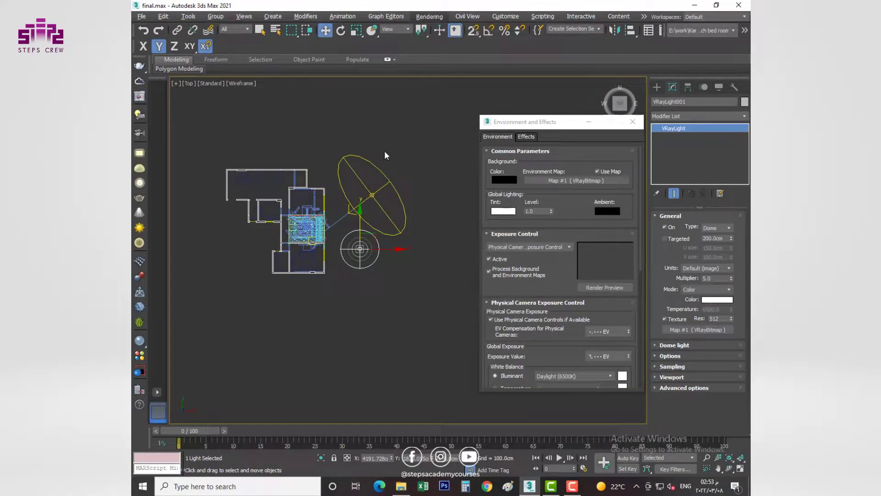
key("F10")
scroll(389, 360, "down", 2)
scroll(388, 361, "down", 2)
scroll(389, 360, "down", 2)
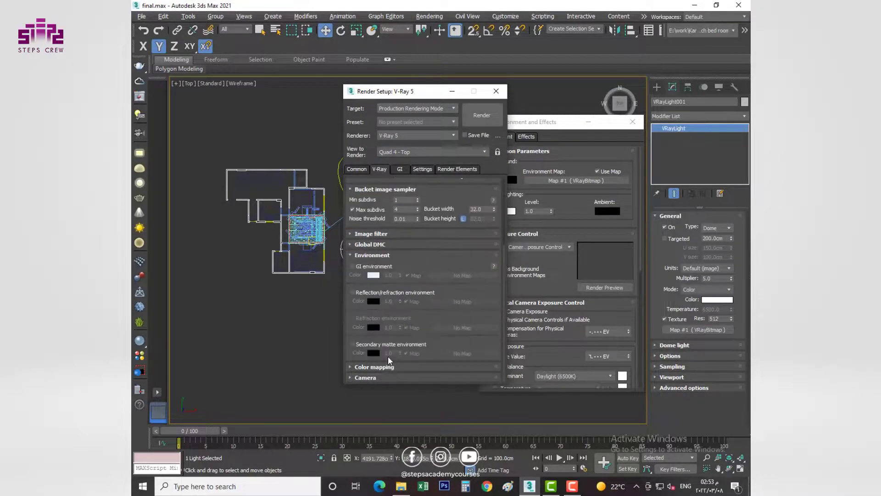
Instance the HDRI map into the GI, reflection/refraction and refraction environment slots.
mouse_move(484, 283)
left_mouse_down()
mouse_move(464, 275)
mouse_move(464, 302)
left_mouse_up()
left_click(414, 269)
left_click(413, 269)
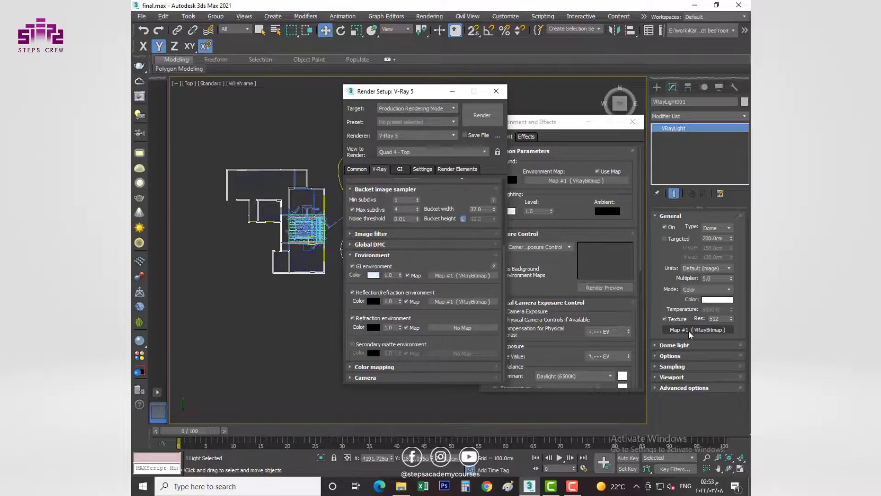
left_click_drag(477, 330, 472, 329)
left_click(404, 268)
Instance the HDRI map into a Material Editor slot, then close Material Editor, Render Setup and Environment.
key("m")
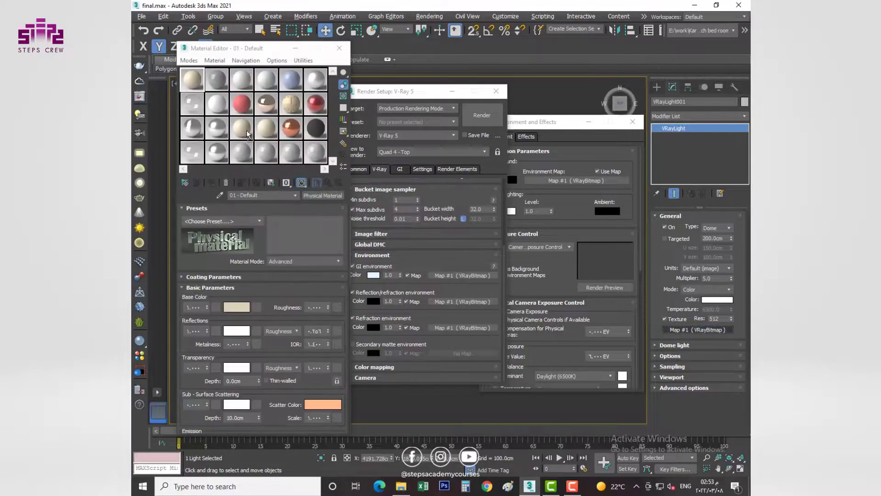
left_click_drag(698, 329, 205, 88)
left_click(251, 272)
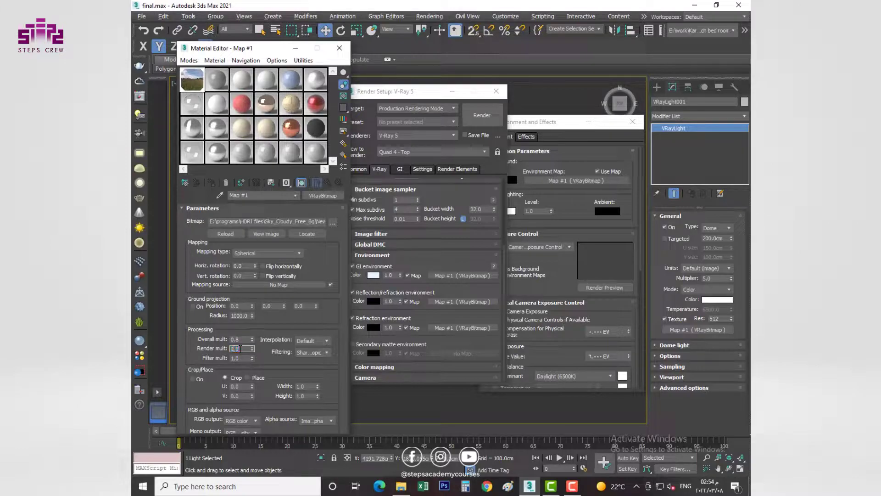
left_click(339, 47)
left_click(496, 91)
left_click(632, 122)
Set a plain grey viewport background and view through PhysCamera001.
key("alt+w")
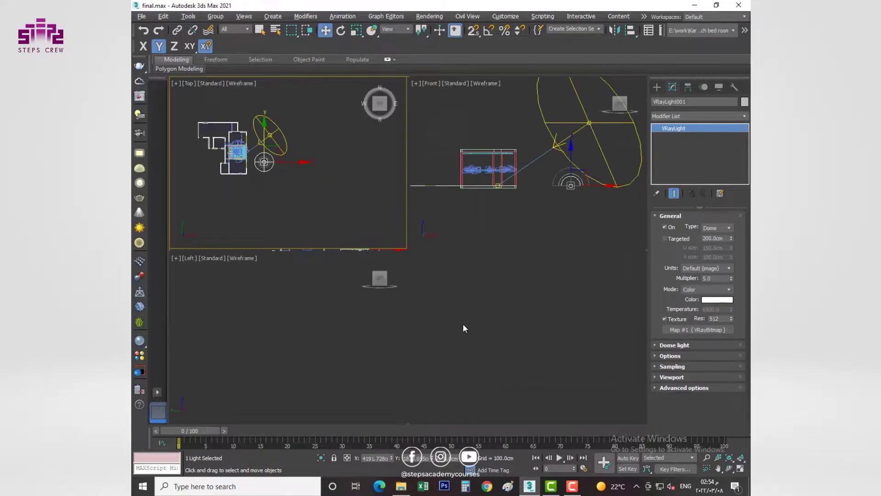
key("alt+w")
left_click(266, 83)
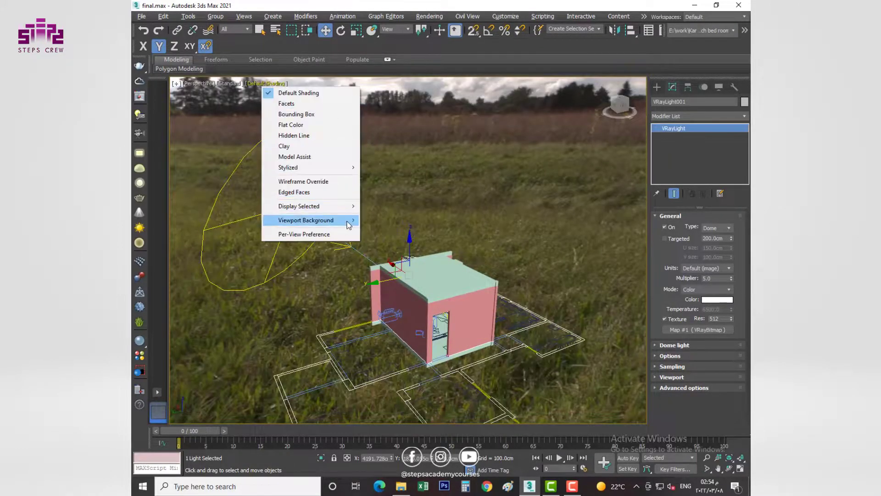
left_click(388, 224)
key("c")
double_click(404, 173)
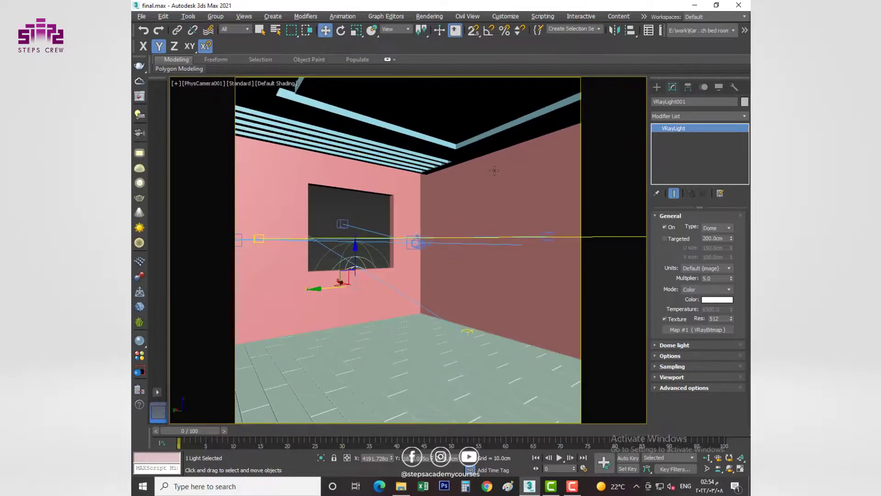
Make material slot 02 a VRayMtl in the Material Editor.
key("m")
left_click(216, 80)
left_click(314, 195)
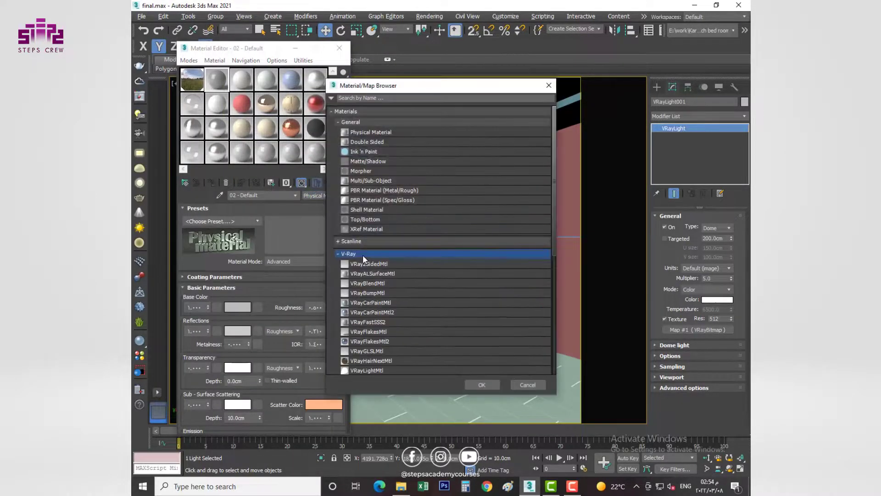
scroll(372, 285, "down", 3)
double_click(380, 321)
Instance the grey VRayMtl as Override mtl in Global switches and render the camera view.
left_click(429, 16)
left_click(458, 68)
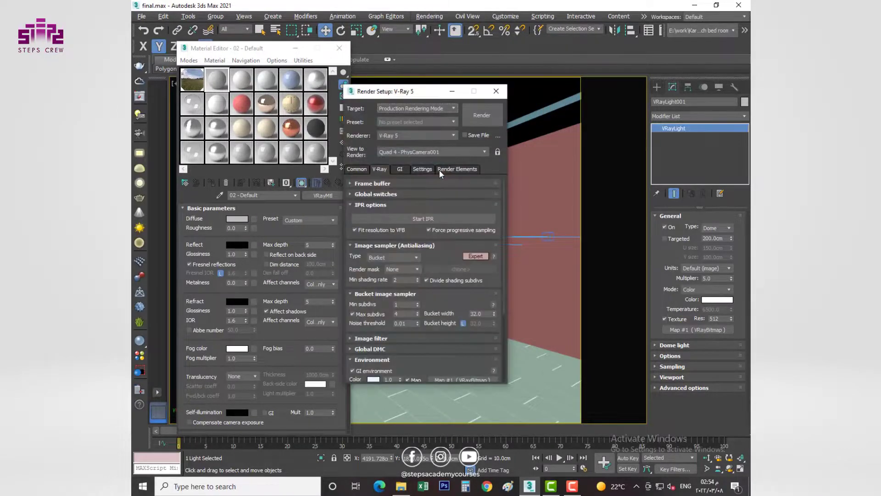
left_click(372, 195)
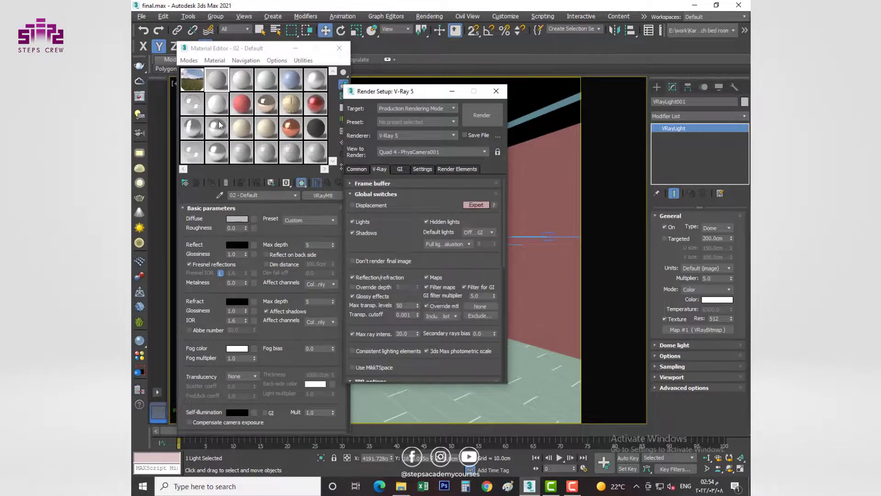
left_click_drag(217, 82, 480, 306)
left_click(404, 268)
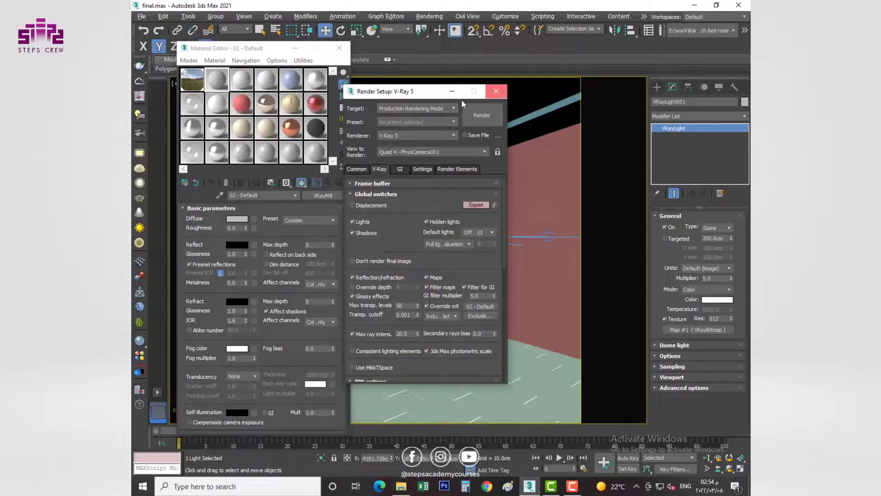
left_click(477, 115)
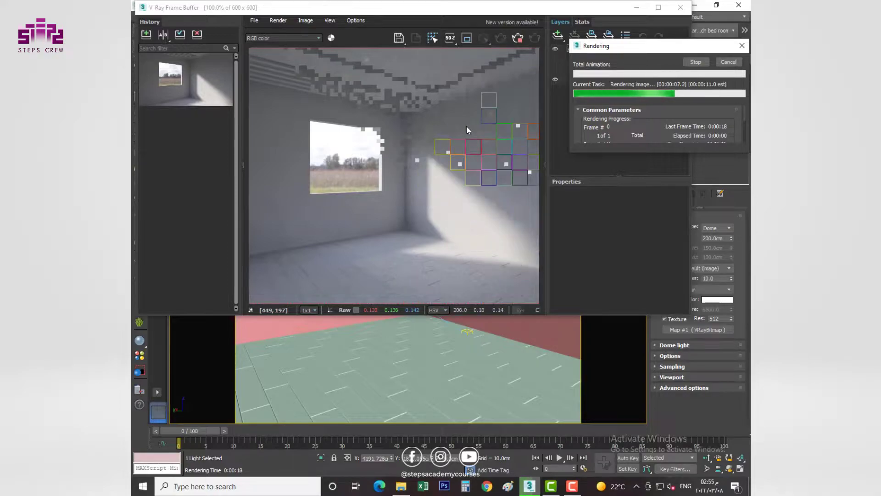
Minimize the V-Ray frame buffer, maximize the Top view and hide all but a few objects.
left_click(636, 7)
key("alt+w")
key("alt+w")
scroll(431, 195, "up", 2)
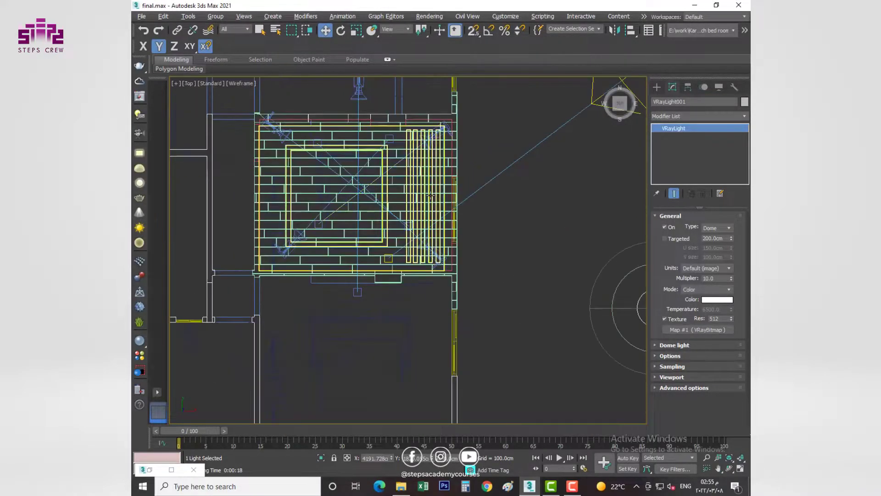
left_click(431, 195)
key("alt+w")
key("alt+w")
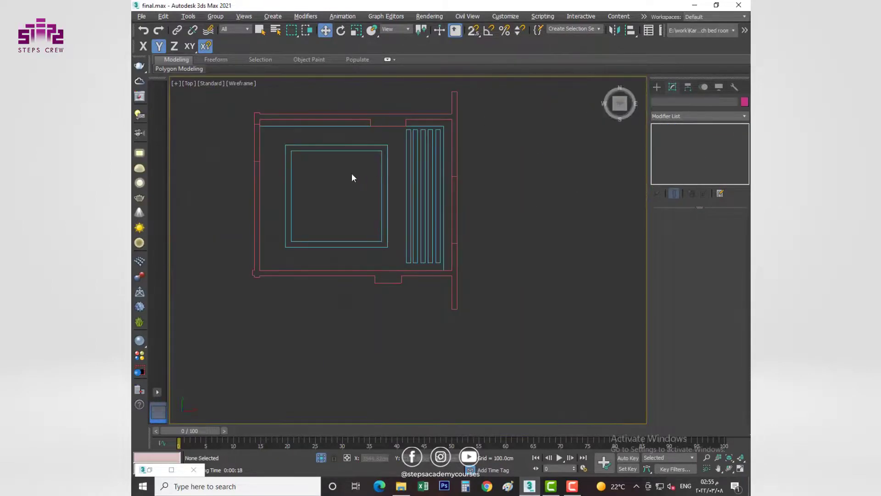
Draw a VRayLight plane over the ceiling recess and raise it toward the ceiling.
scroll(354, 178, "up", 2)
left_click(657, 87)
left_click(684, 145)
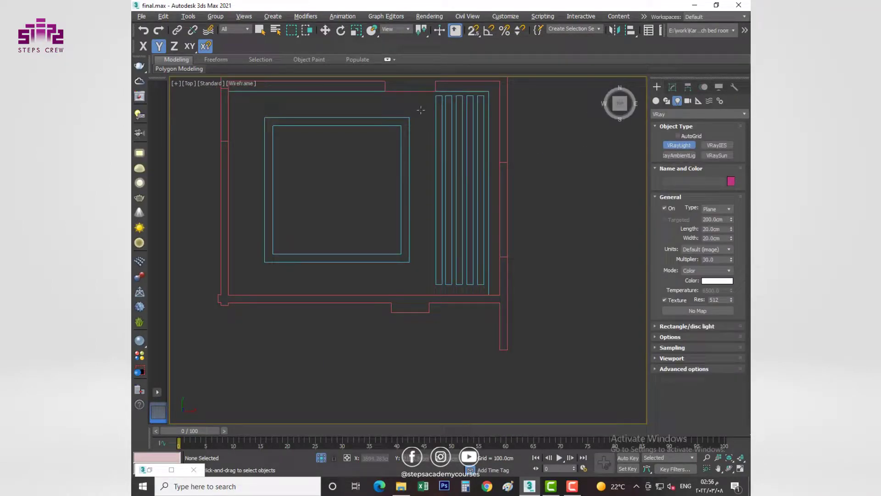
left_click_drag(420, 110, 246, 275)
key("w")
key("f")
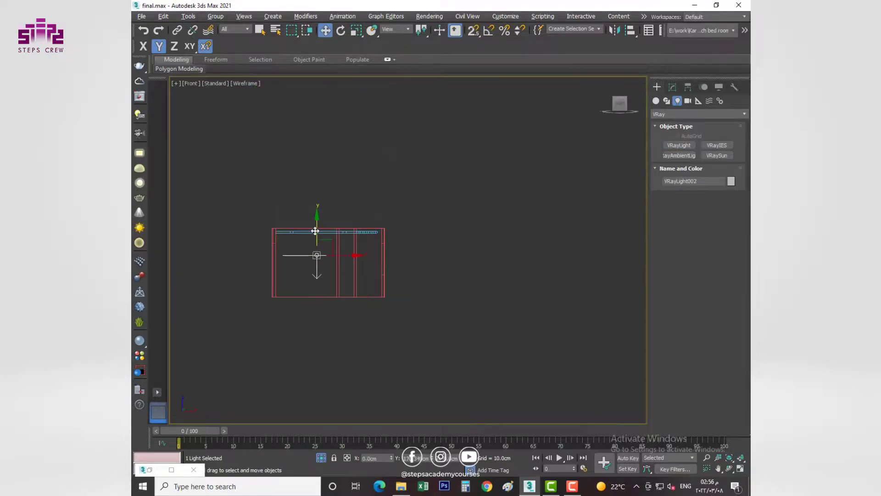
scroll(316, 231, "up", 5)
scroll(307, 238, "up", 2)
left_click_drag(335, 276, 337, 152)
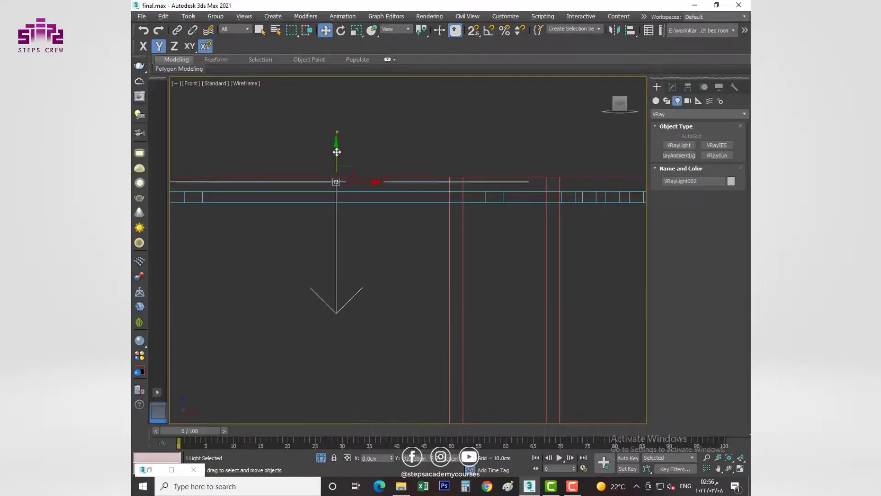
In the light's options, turn off Affect reflections.
left_click(672, 86)
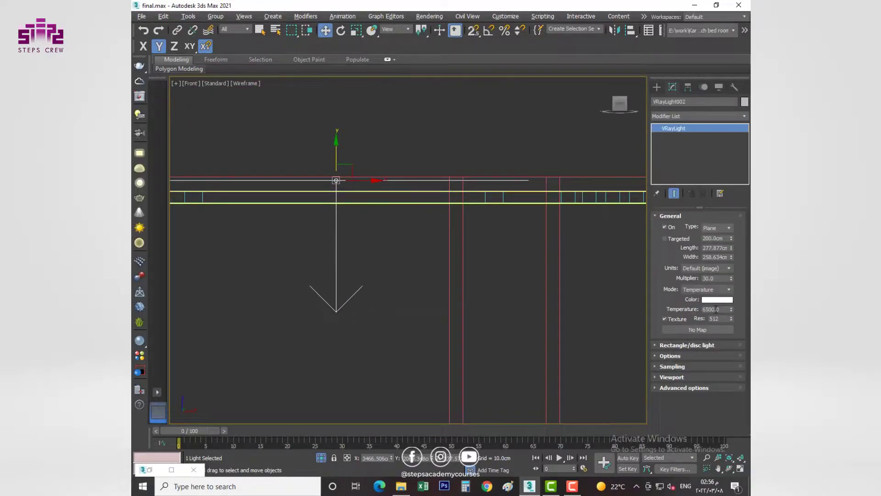
left_click(669, 355)
scroll(677, 334, "down", 2)
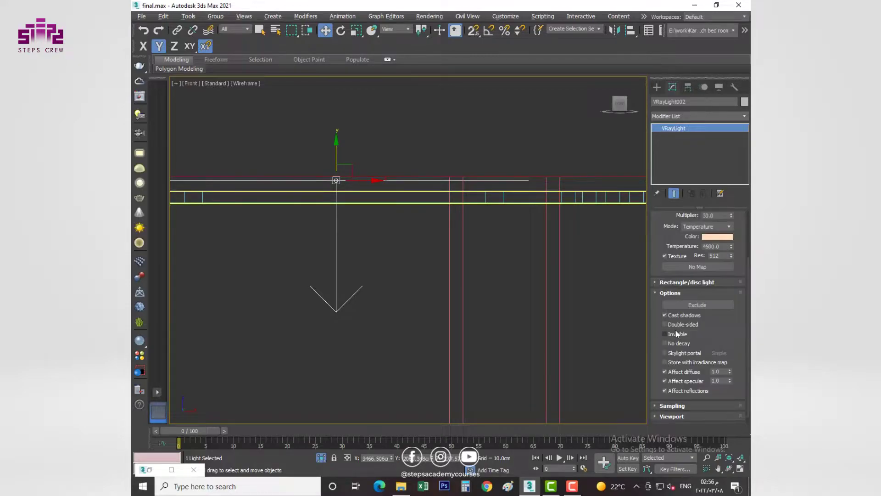
left_click(687, 392)
Clone the light over the slats, stretch it along them, and render the camera view.
key("alt+w")
key("alt+w")
mouse_move(335, 230)
left_mouse_down("shift")
mouse_move(464, 231)
mouse_move(413, 241)
left_mouse_up("shift")
left_click(442, 284)
key("r")
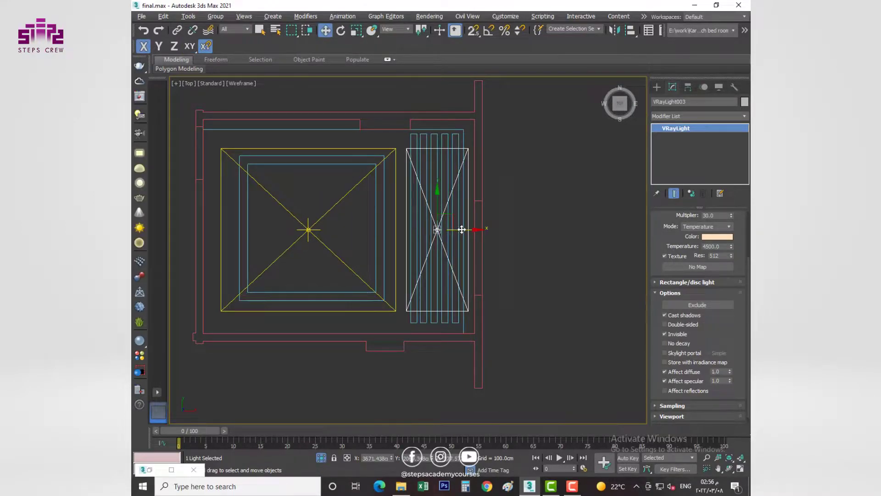
left_click_drag(437, 204, 464, 230)
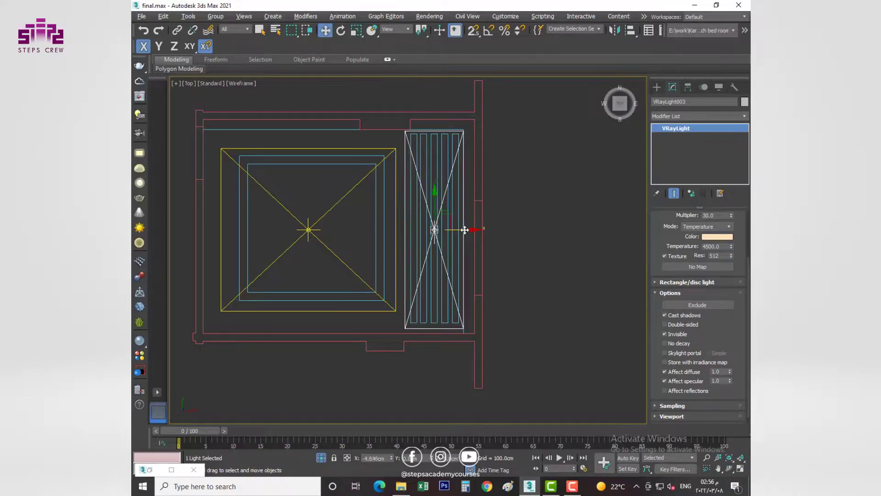
key("alt+w")
key("alt+w")
key("shift+q")
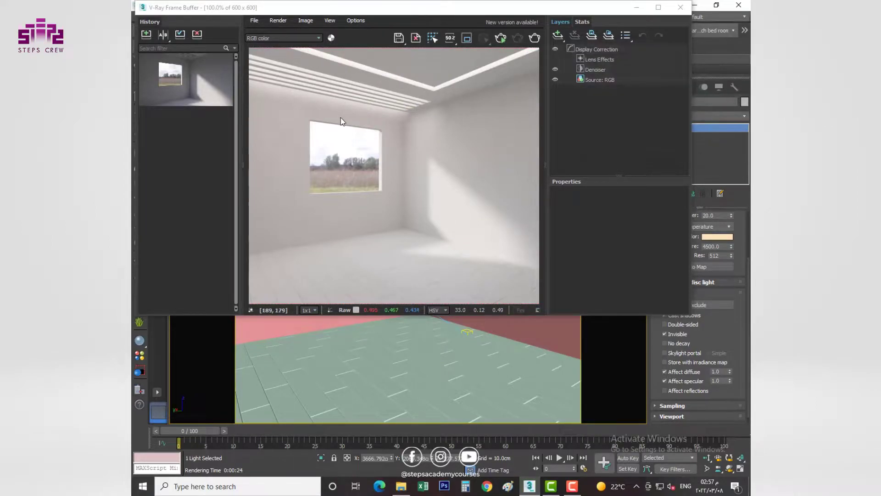
Close the render, deselect the light and edit the ceiling outline at Segment level in Top view.
left_click(147, 35)
left_click(407, 113)
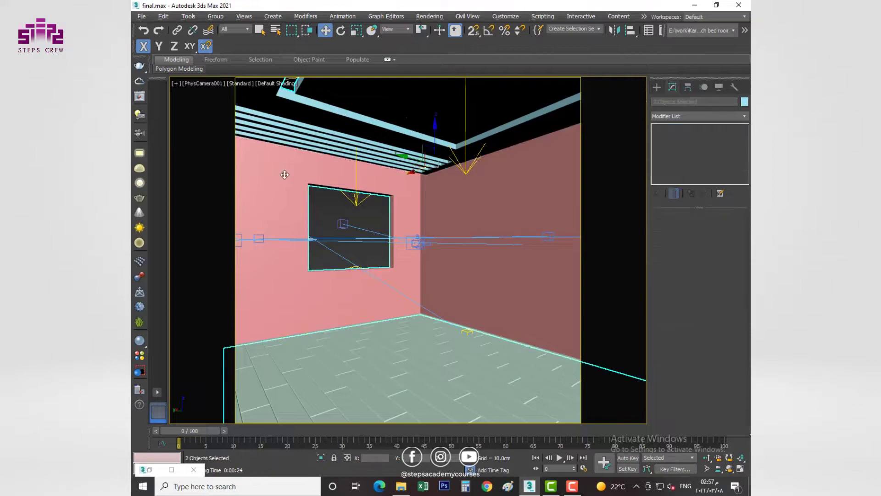
key("t")
scroll(450, 170, "up", 5)
key("2")
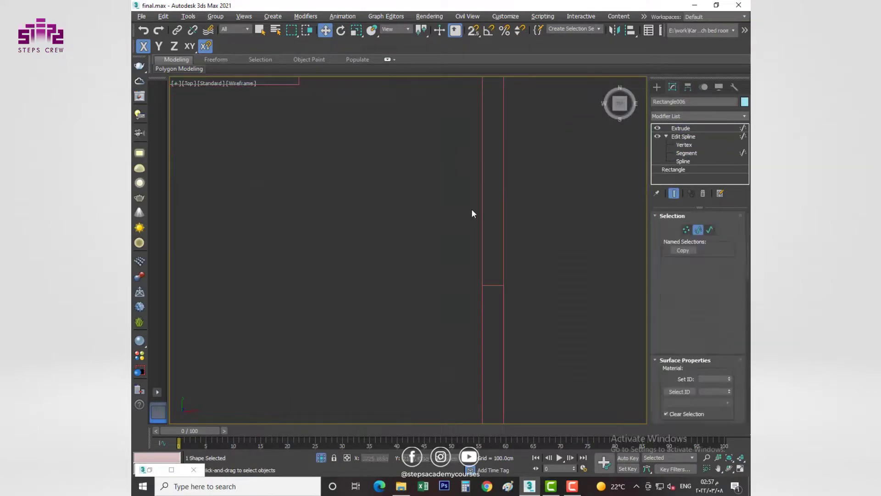
scroll(462, 291, "down", 5)
middle_click_drag(451, 285, 391, 284)
scroll(443, 296, "up", 4)
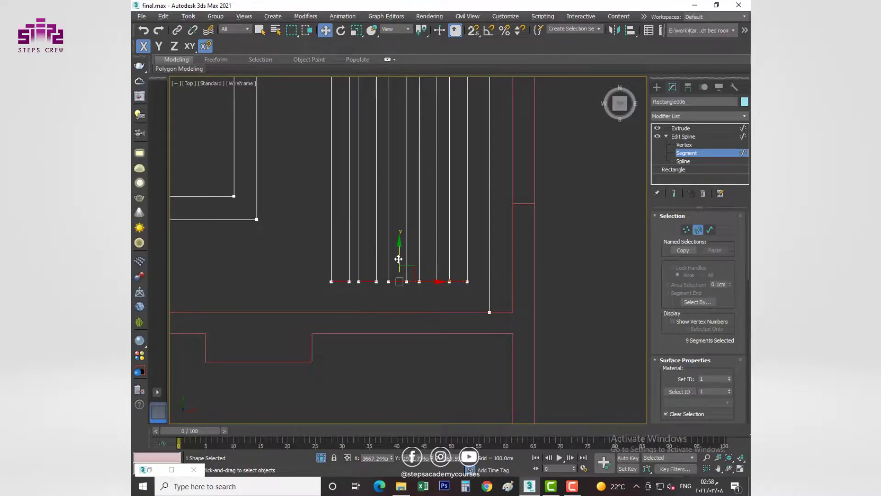
scroll(398, 249, "down", 3)
scroll(390, 206, "up", 4)
Select two slat end segments, then drag the ten 5943 wood textures into Photoshop.
left_click(380, 202)
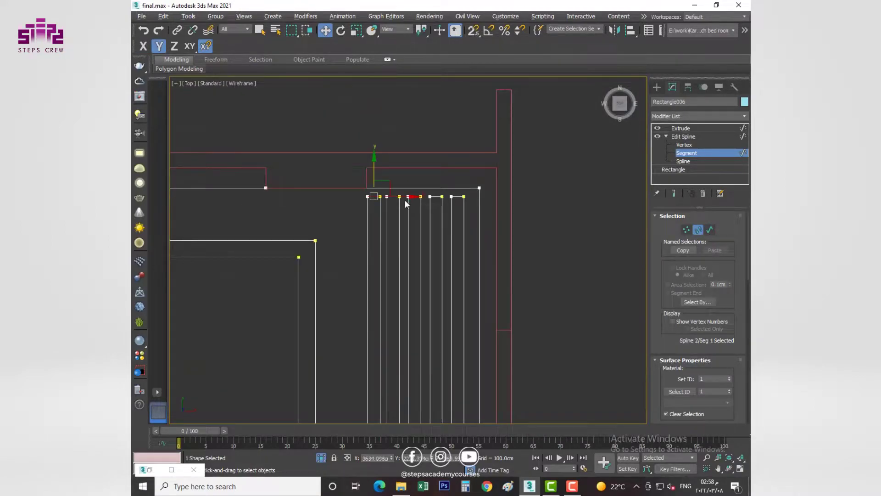
left_click(398, 197, "ctrl")
scroll(406, 202, "up", 3)
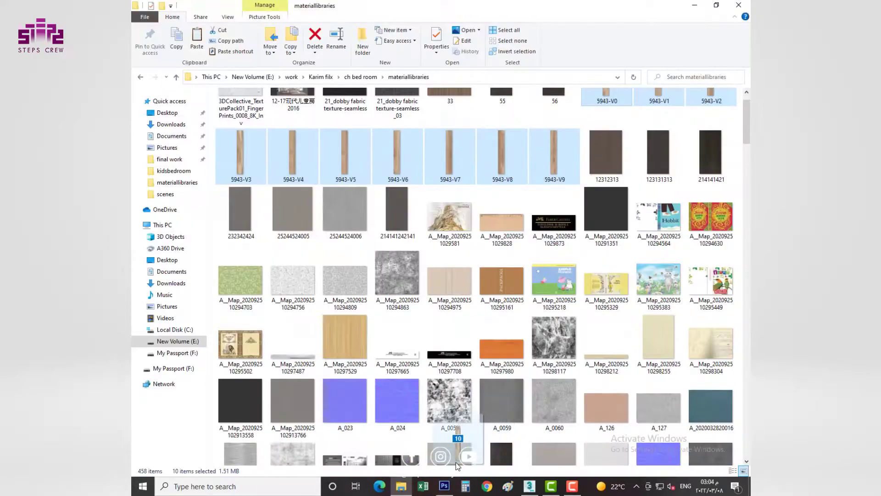
left_click_drag(458, 466, 440, 296)
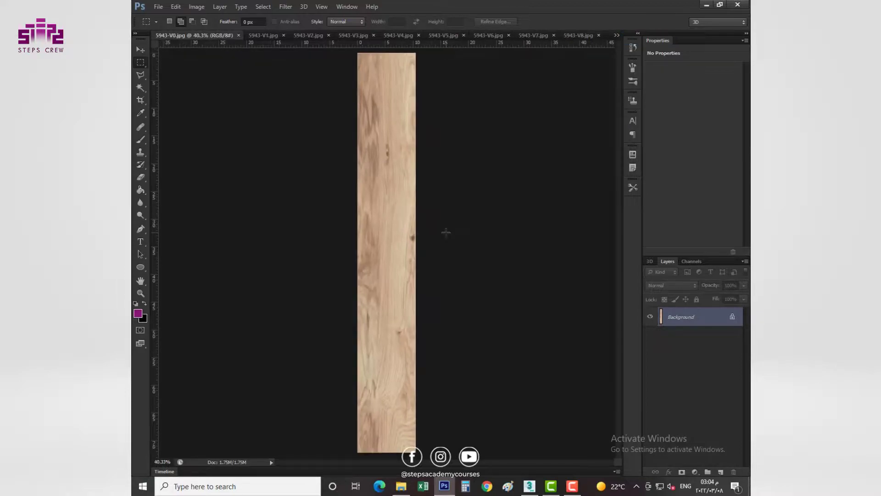
Apply Black & White to textures 5943-V0 through 5943-V4.
key("ctrl+alt+shift+b")
key("Escape")
left_click(263, 37)
key("ctrl+alt+shift+b")
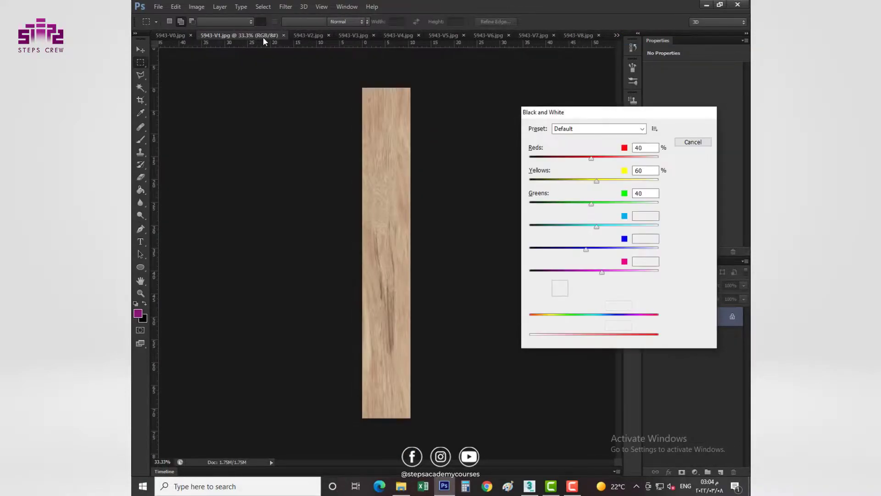
key("Return")
key("ctrl+Tab")
key("ctrl+alt+shift+b")
key("Return")
key("ctrl+Tab")
key("ctrl+alt+shift+b")
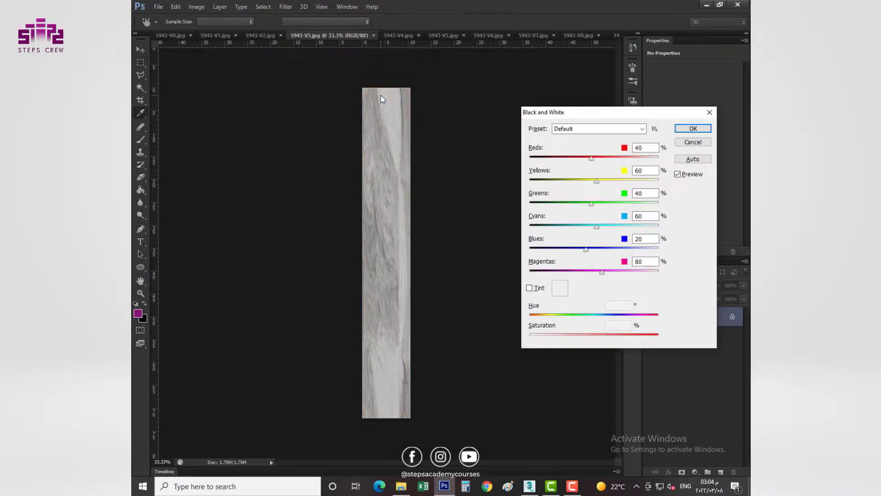
key("Return")
left_click(407, 34)
key("ctrl+alt+shift+b")
key("Return")
Apply Black & White to textures 5943-V5 through 5943-V9.
left_click(442, 35)
key("ctrl+alt+shift+b")
key("Return")
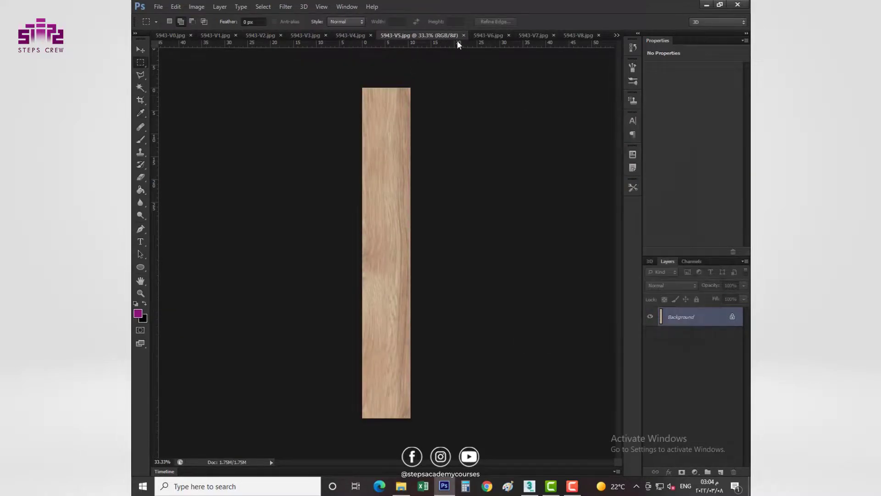
left_click(488, 37)
key("ctrl+alt+shift+b")
key("Return")
left_click(532, 35)
key("ctrl+alt+shift+b")
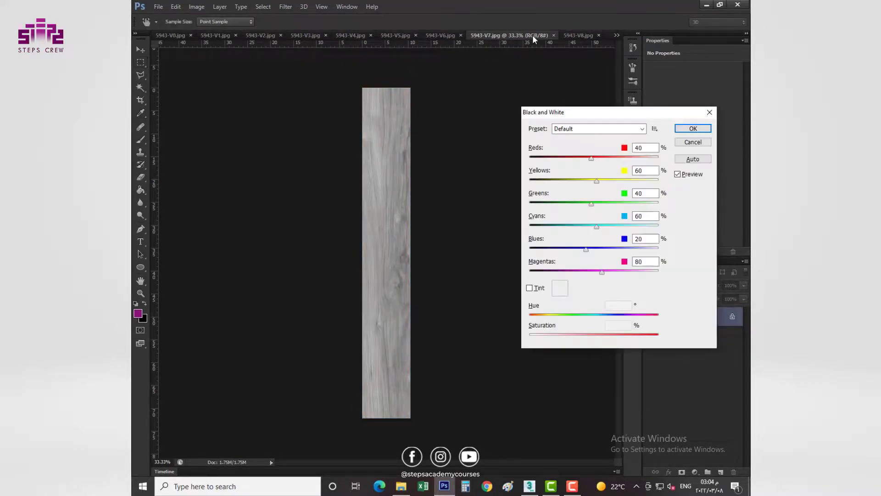
key("Return")
key("ctrl+Tab")
key("ctrl+alt+shift+b")
key("Return")
left_click(616, 34)
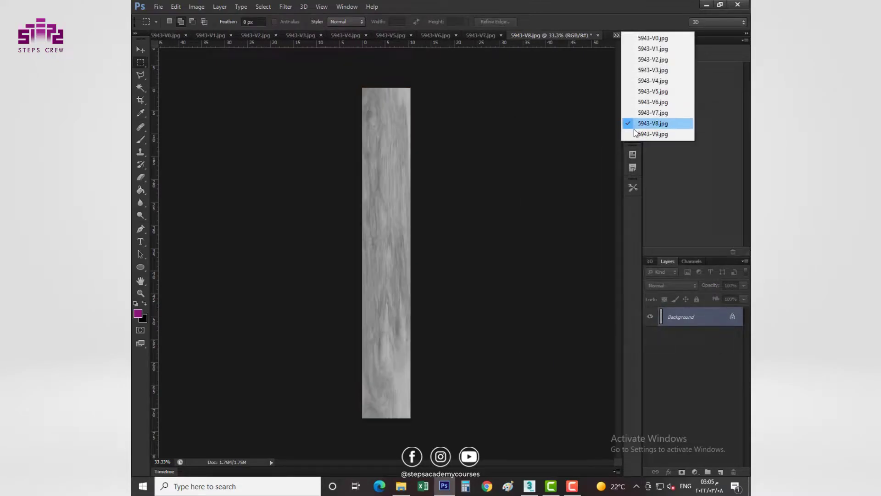
left_click(654, 134)
key("ctrl+alt+shift+b")
key("Return")
Save the first three textures as JPEGs named 5943-V00, 5943-V11 and 5943-V22.
key("ctrl+Tab")
key("ctrl+shift+s")
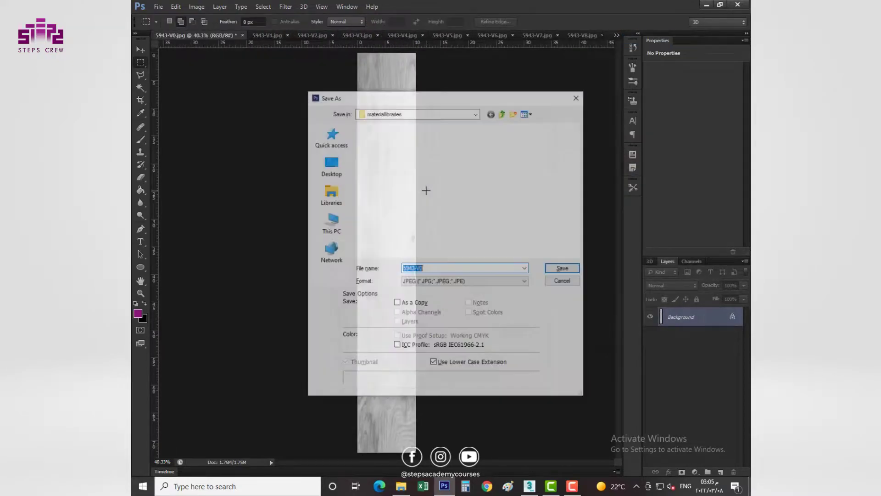
type("5943-V00")
key("Return")
key("Return")
key("ctrl+Tab")
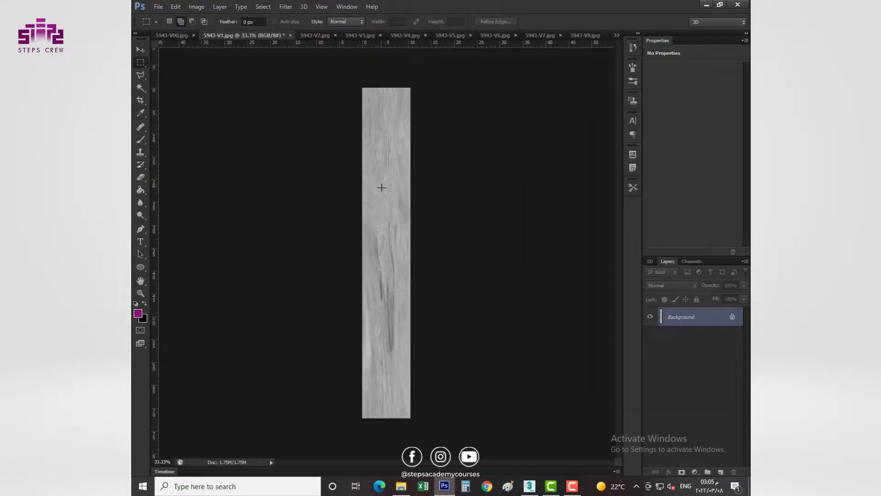
key("ctrl+shift+s")
type("5943-V11")
key("Return")
key("Return")
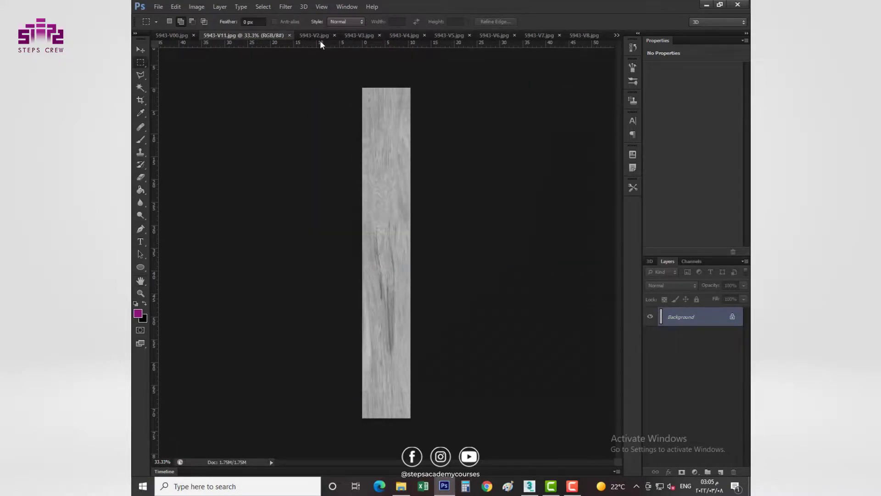
key("ctrl+Tab")
key("ctrl+shift+s")
type("5943-V22")
key("Return")
key("Return")
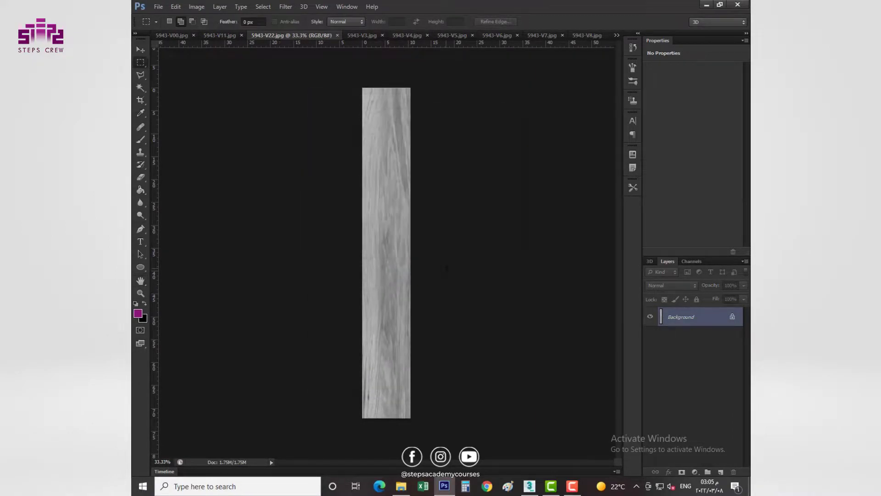
Save the next textures as JPEGs named 5943-V33, 5943-V44 and 5943-V55.
key("ctrl+Tab")
key("ctrl+shift+s")
type("5943-V33")
key("Return")
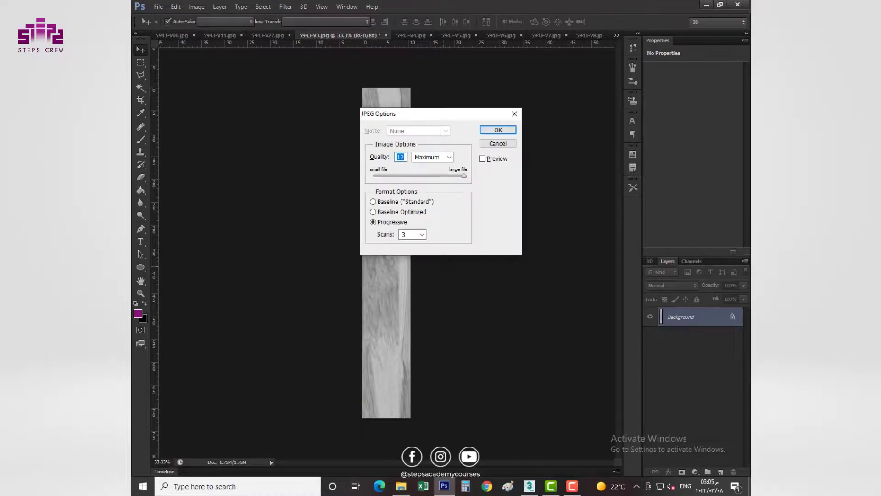
key("Return")
key("ctrl+Tab")
key("ctrl+shift+s")
type("5943-V44")
key("Return")
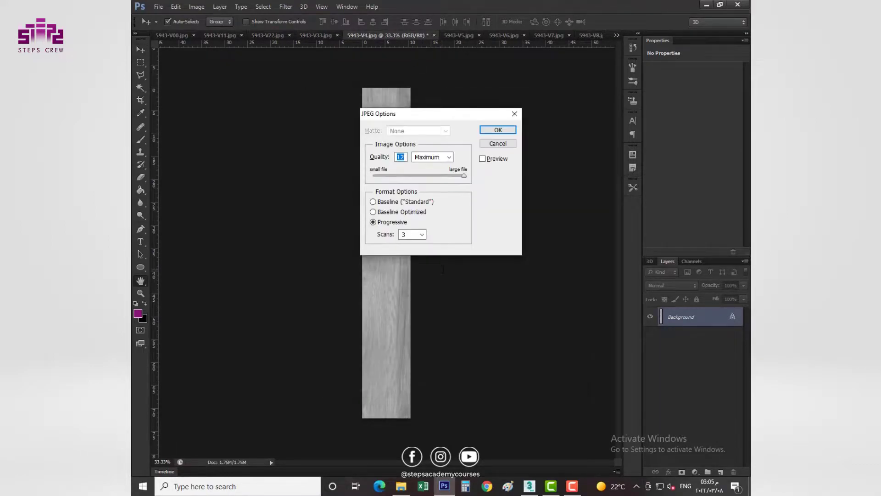
key("Return")
key("ctrl+shift+s")
type("5943-V55")
key("Return")
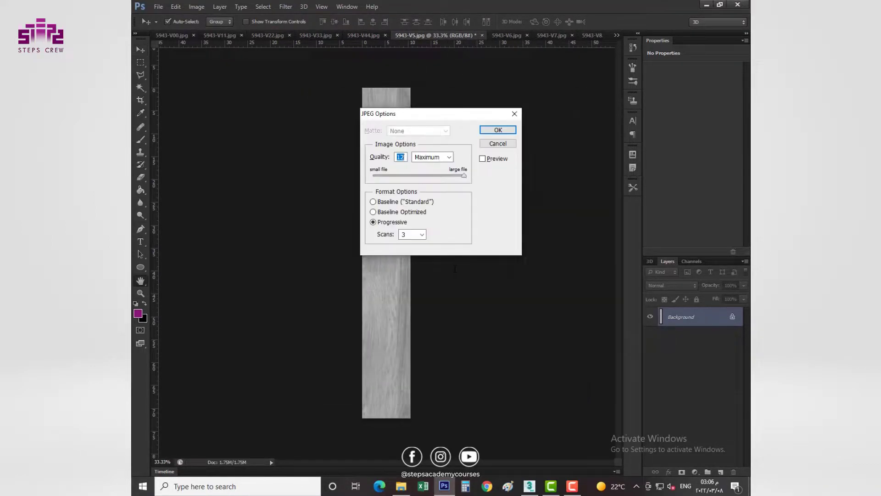
key("Return")
key("ctrl+Tab")
Save the remaining textures as JPEGs 5943-V66, 5943-V77, 5943-V88 and 5943-V99.
key("ctrl+shift+s")
type("5943-V66")
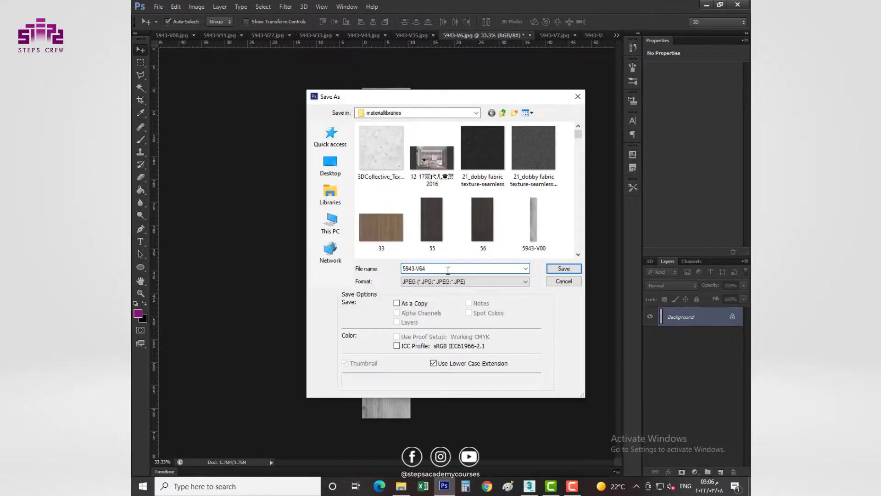
key("Return")
key("Return")
key("ctrl+Tab")
key("ctrl+shift+s")
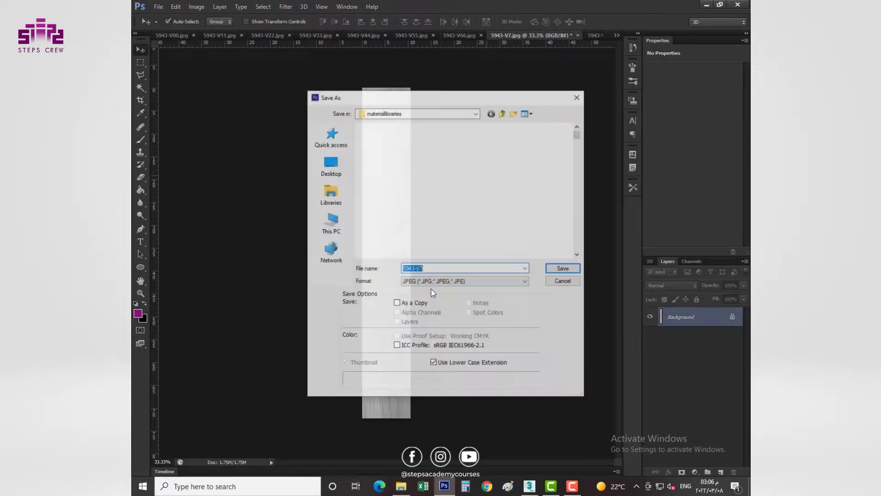
type("5943-V77")
key("Return")
key("Return")
key("ctrl+Tab")
key("ctrl+shift+s")
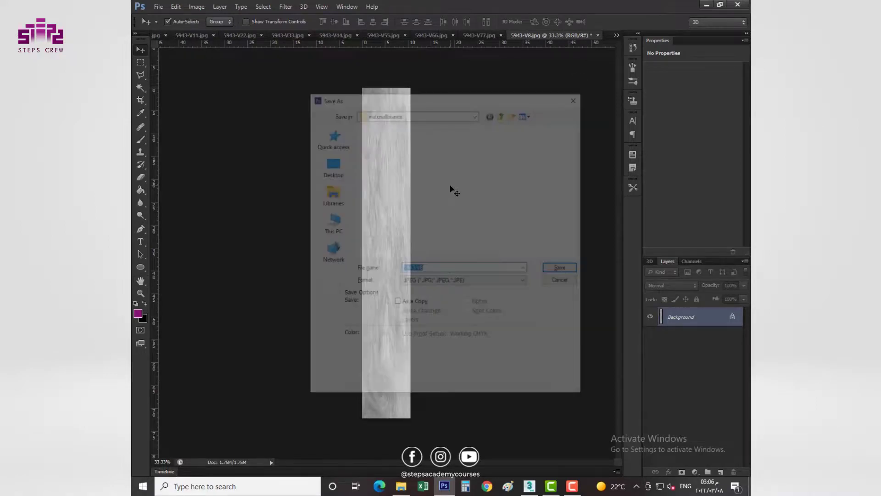
type("5943-V88")
key("Return")
key("Return")
key("ctrl+Tab")
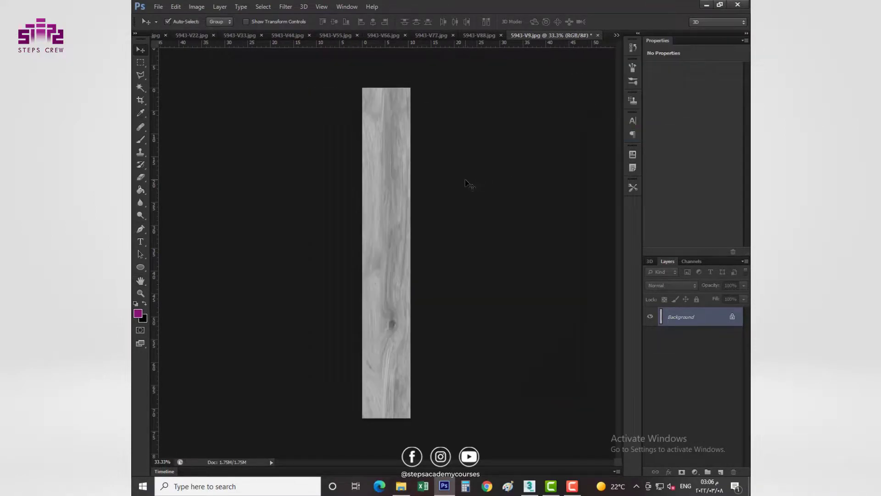
key("ctrl+shift+s")
type("5943-V99")
key("Return")
key("Return")
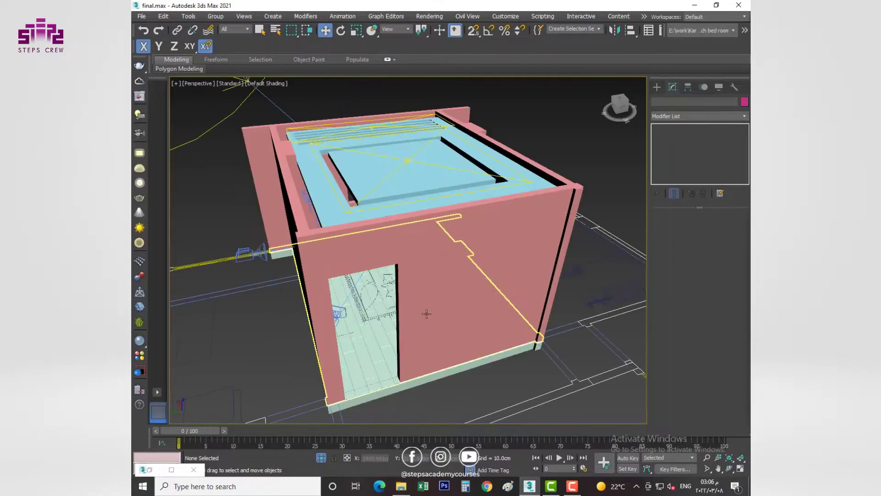
Isolate the floor and make slot 03 a VRayMtl with grey reflection, glossiness 0.65.
left_click(427, 314)
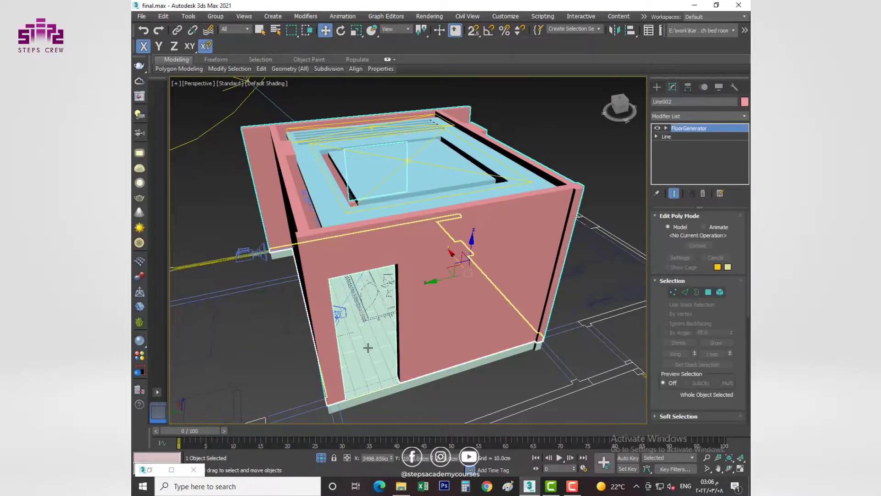
key("alt+q")
key("m")
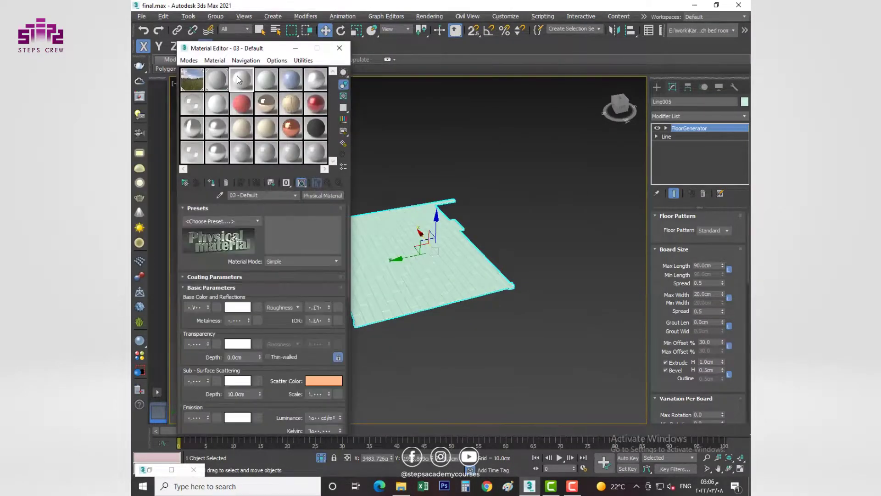
left_click(322, 195)
double_click(388, 317)
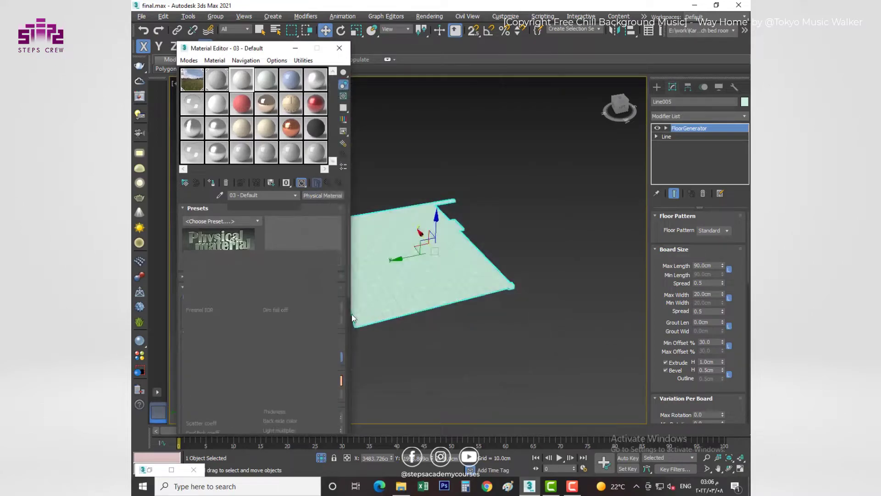
left_click(237, 219)
left_click(489, 148)
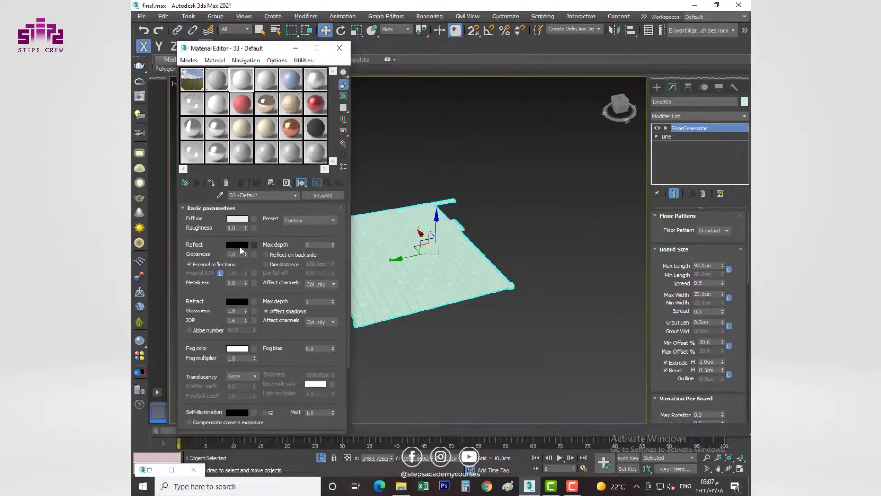
left_click(237, 244)
left_click(490, 149)
Restore the scene, hide the ceiling slab and select the walls object.
left_click(321, 458)
left_click(431, 151)
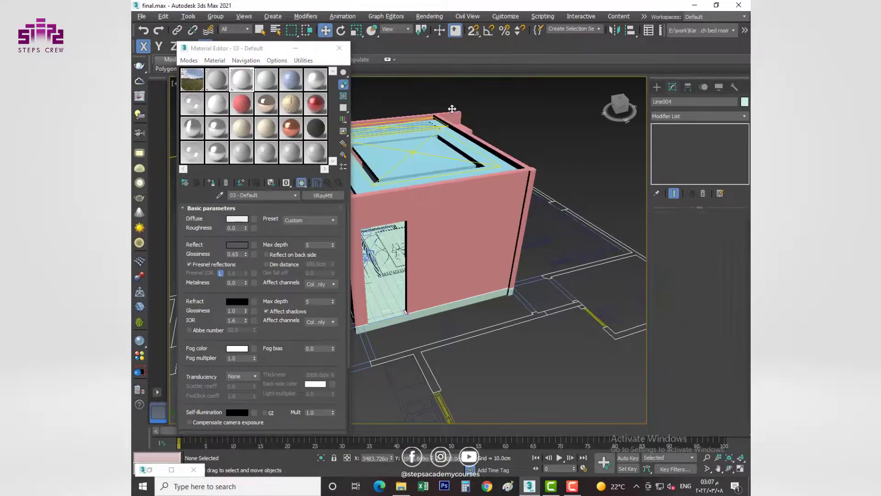
right_click(427, 138)
left_click(454, 129)
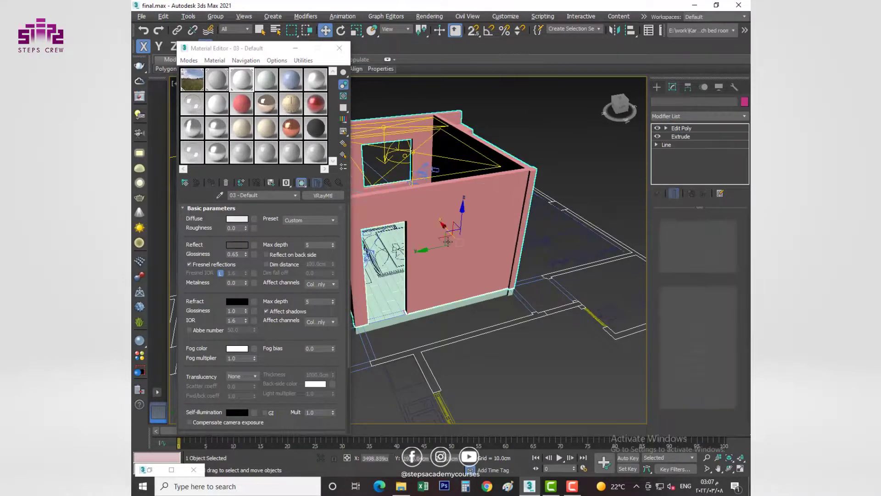
middle_click_drag(505, 230, 474, 252, "alt")
left_click(474, 252)
scroll(396, 301, "up", 5)
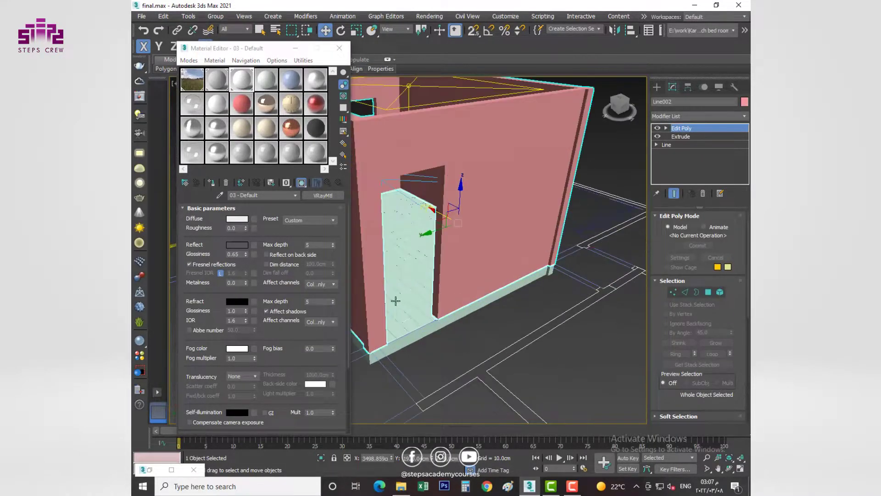
Make slot 04 a VRayMtl, isolate the floor and start picking its Diffuse map.
left_click(322, 195)
double_click(384, 314)
left_click(412, 299)
key("alt+q")
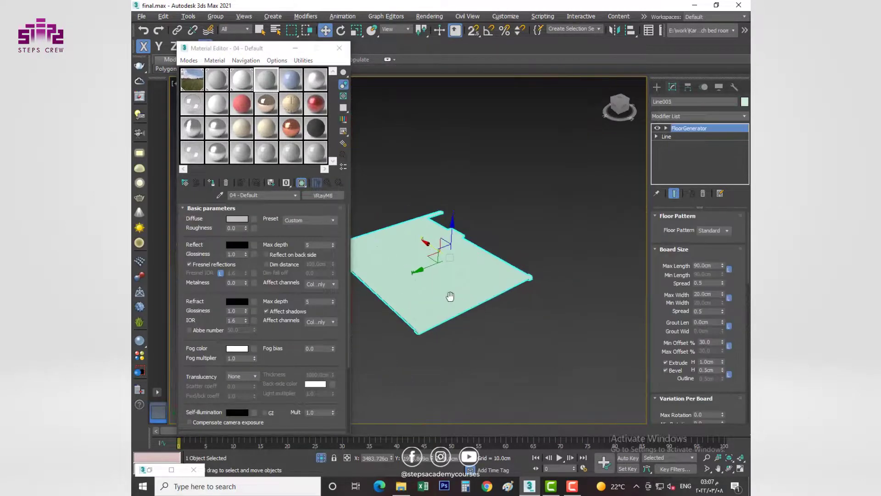
left_click(254, 219)
Add a MultiTexture map to the floor material's Diffuse and browse to the bedroom materiallibraries folder.
scroll(404, 267, "down", 5)
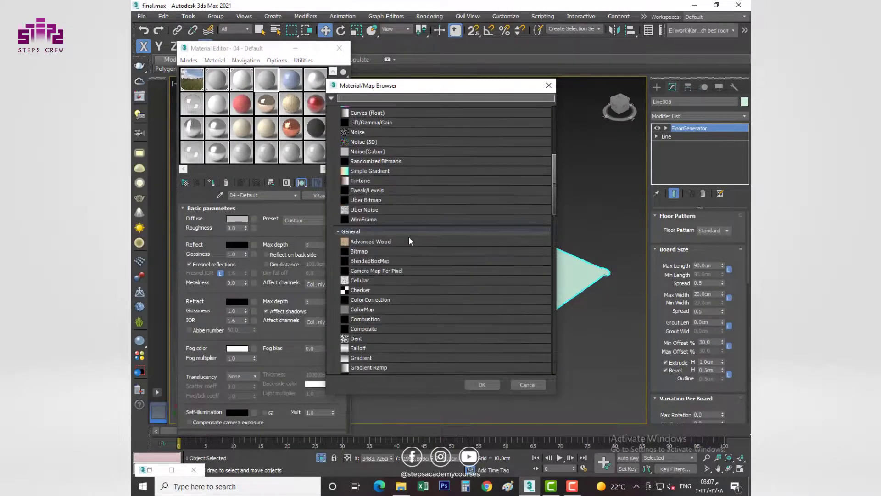
scroll(400, 275, "down", 5)
double_click(389, 316)
left_click(208, 229)
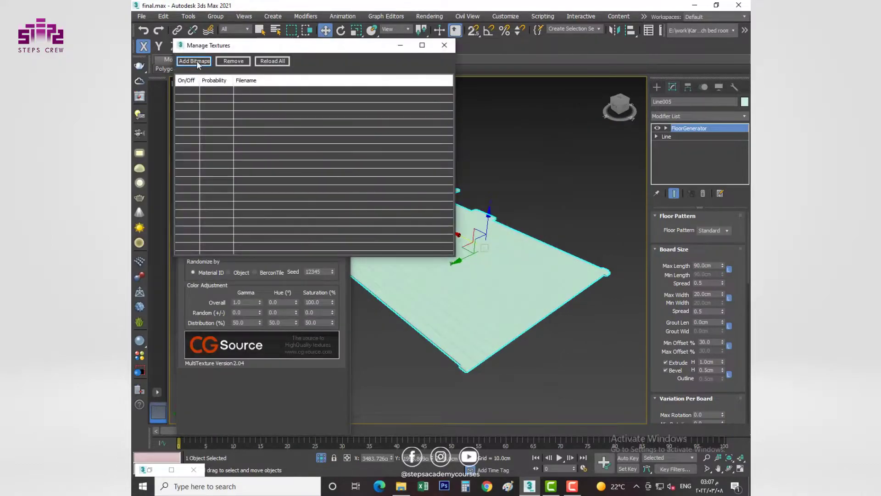
left_click(197, 61)
double_click(294, 144)
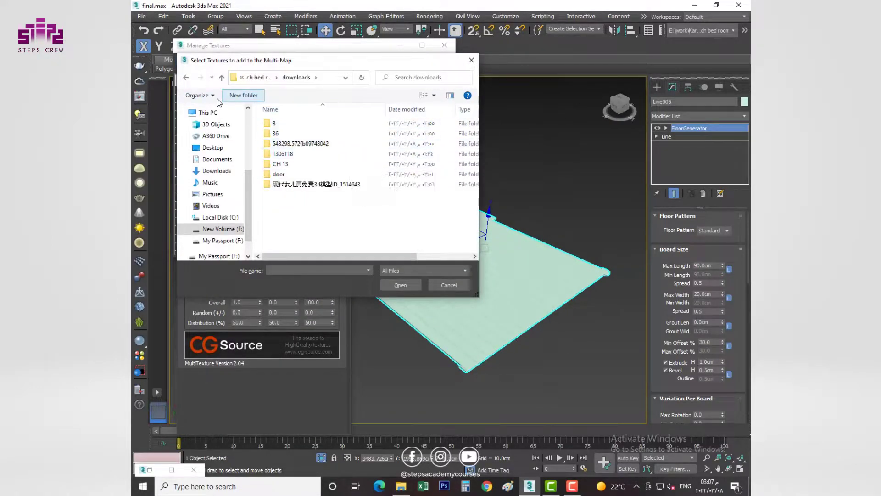
left_click(222, 77)
double_click(284, 174)
scroll(367, 193, "down", 1)
Load the ten 5943-V0 to V9 wood textures into the MultiTexture map.
left_click(286, 229)
left_click(393, 231, "shift")
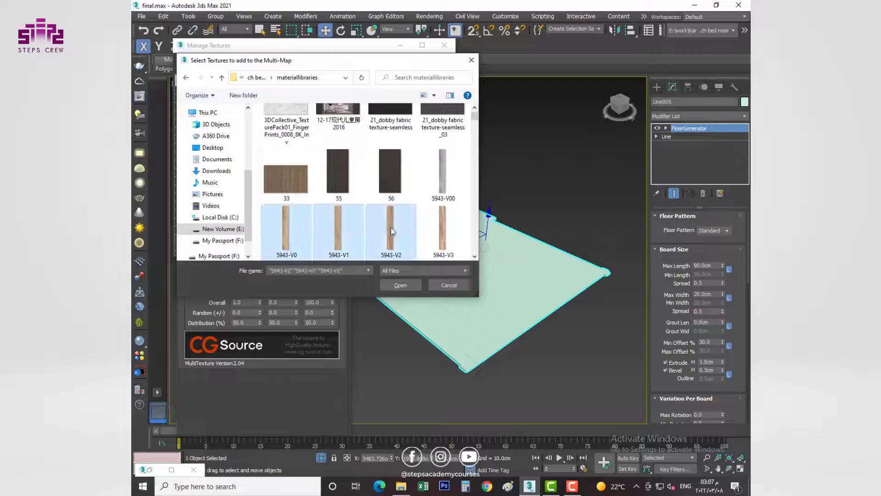
left_click(443, 230, "shift")
scroll(314, 223, "down", 1)
left_click(431, 232, "shift")
scroll(367, 180, "down", 1)
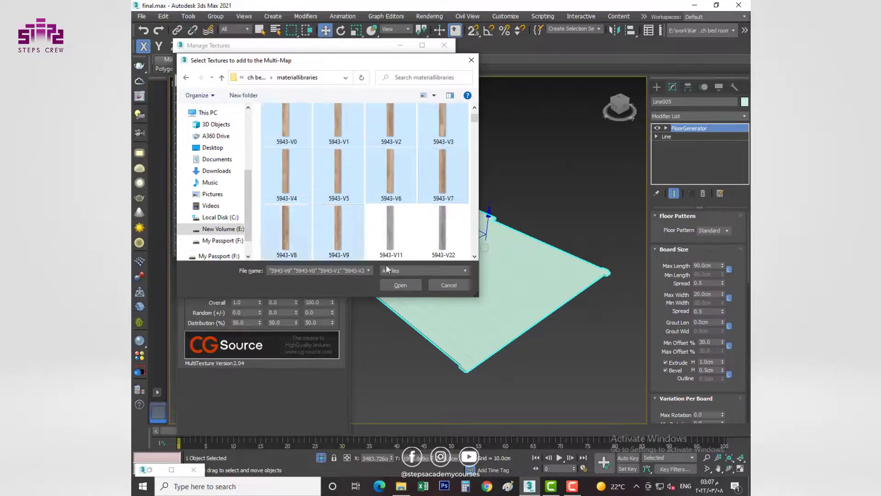
left_click(401, 284)
left_click_drag(345, 49, 525, 93)
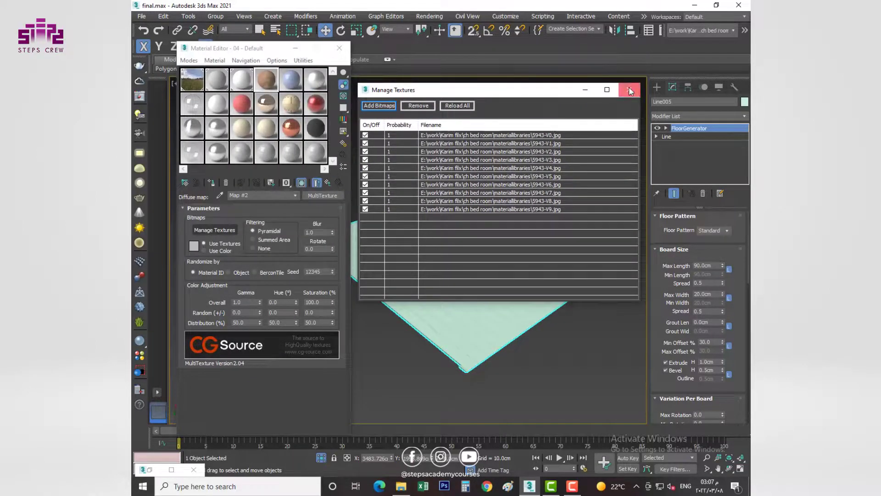
left_click(630, 91)
Give the floor material a grey reflection colour with 0.65 reflection glossiness.
left_click(317, 182)
left_click(237, 245)
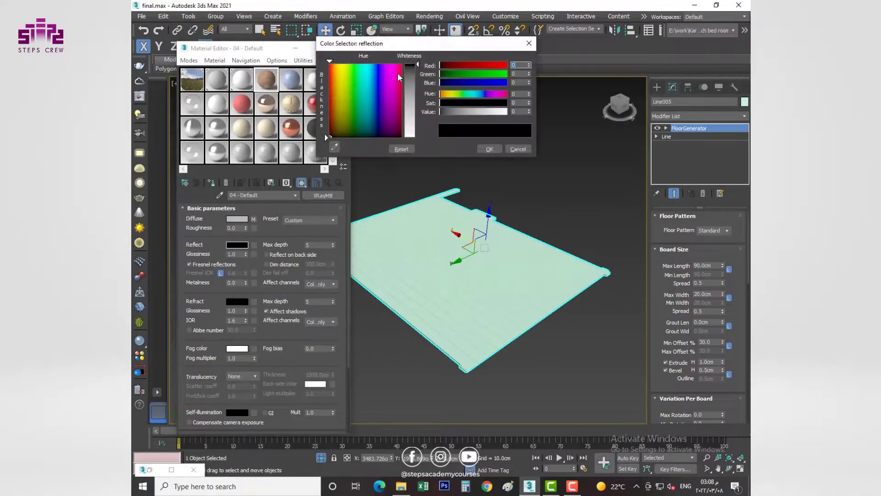
left_click(491, 149)
double_click(232, 254)
type("0.65")
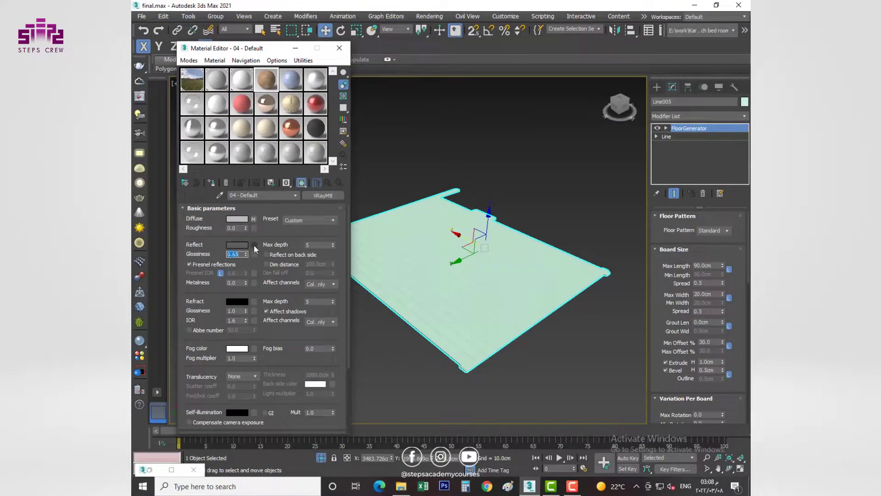
Add a second MultiTexture map with the grey texture variants and assign the wood material to the floor.
left_click(255, 247)
double_click(384, 309)
left_click(278, 197)
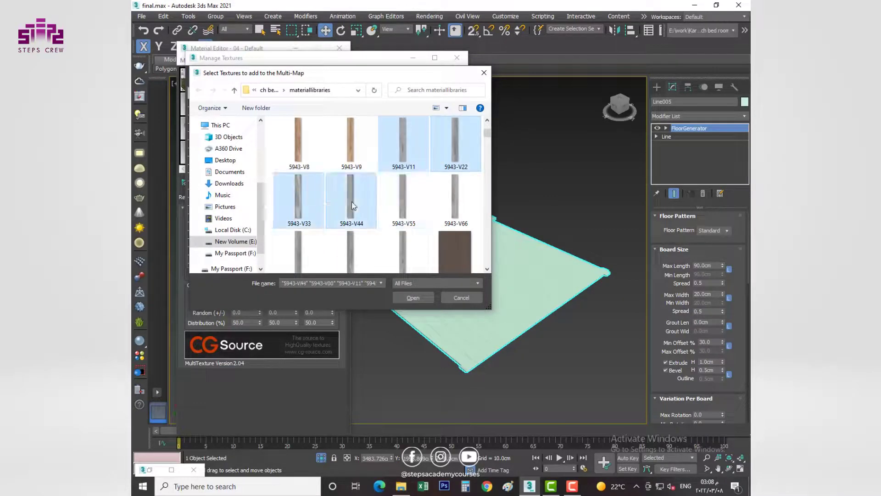
scroll(313, 252, "down", 1)
left_click(412, 297)
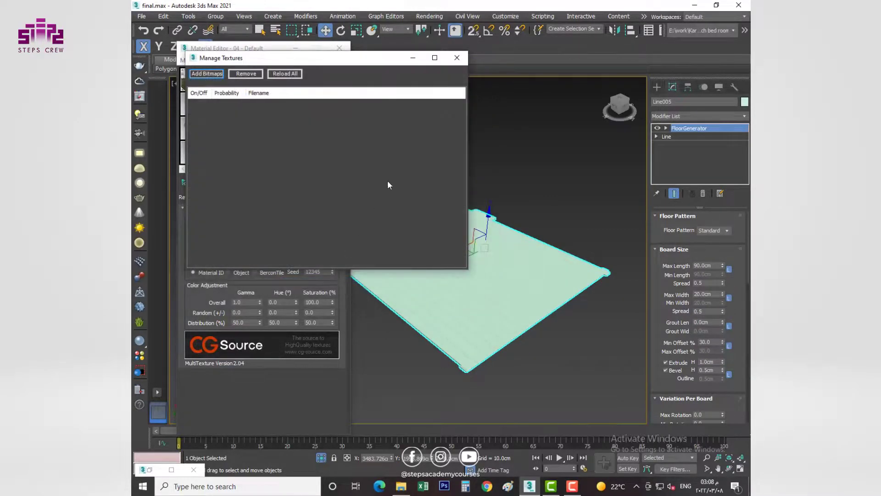
left_click(456, 58)
key("Up")
left_click(211, 183)
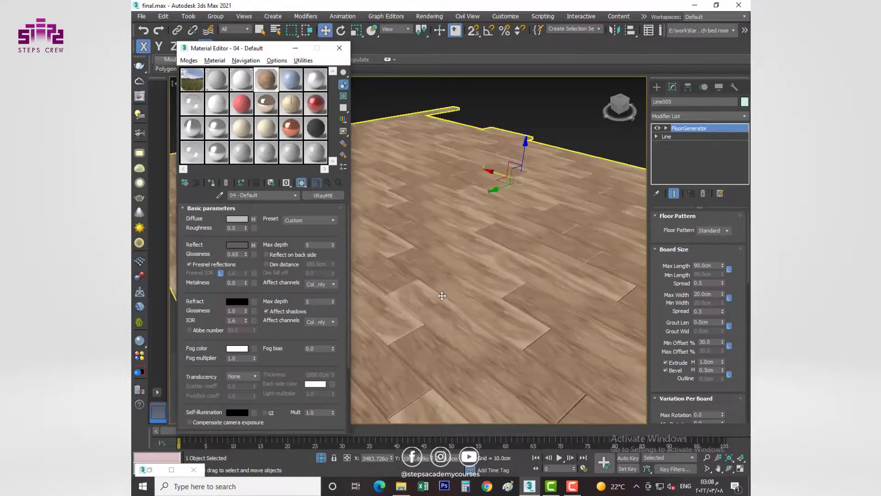
Create a new VRayMtl for the walls with a dark grey reflection.
left_click(291, 79)
left_click(322, 195)
double_click(370, 176)
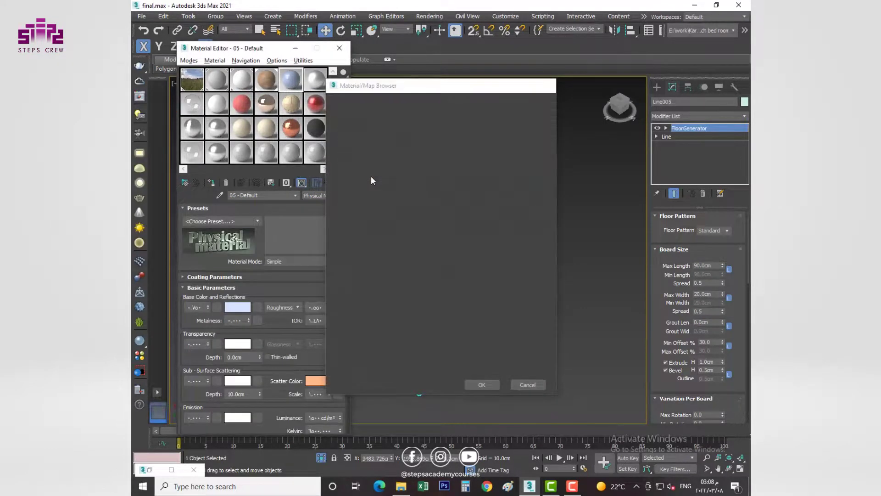
left_click(237, 219)
left_click(489, 149)
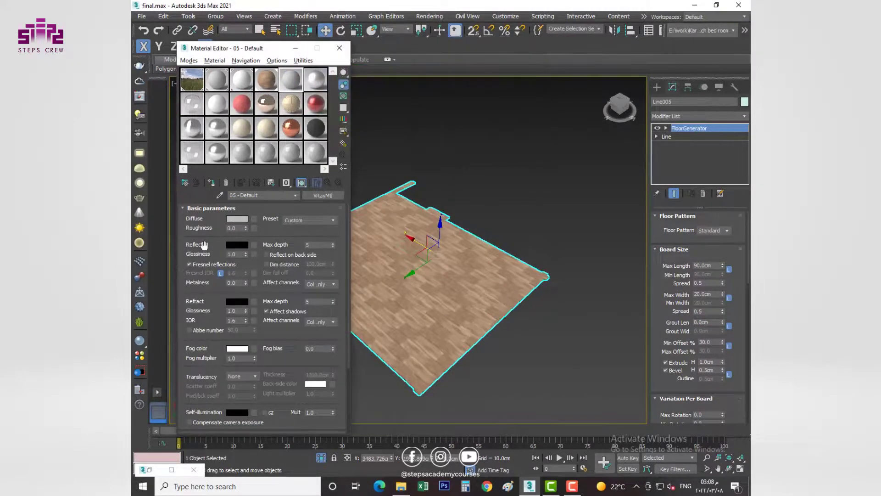
left_click(237, 244)
left_click(489, 149)
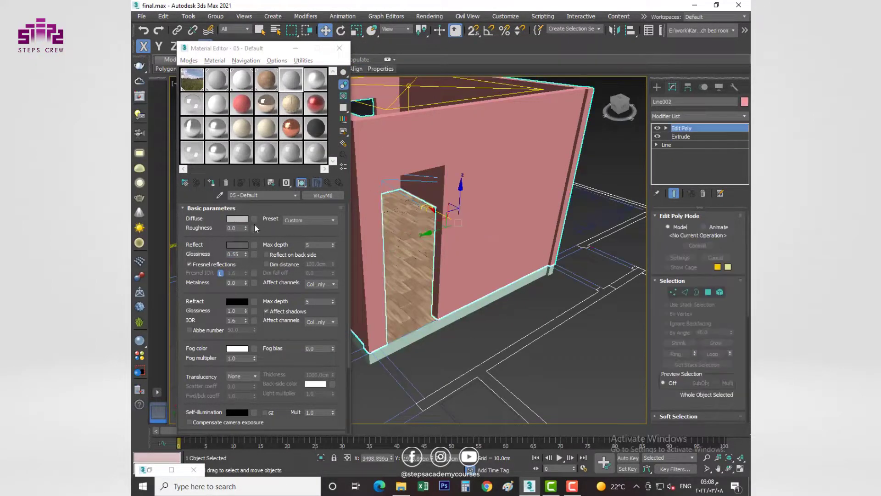
right_click(453, 230)
scroll(453, 230, "down", 3)
Confirm V-Ray in Render Setup and render the camera view to review the wood floor and grey walls.
left_click(339, 48)
left_click(430, 16)
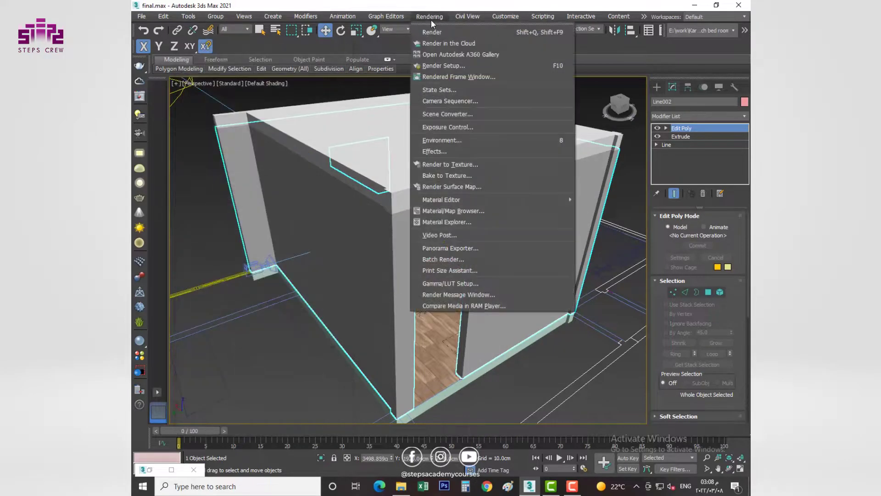
left_click(414, 171)
key("F10")
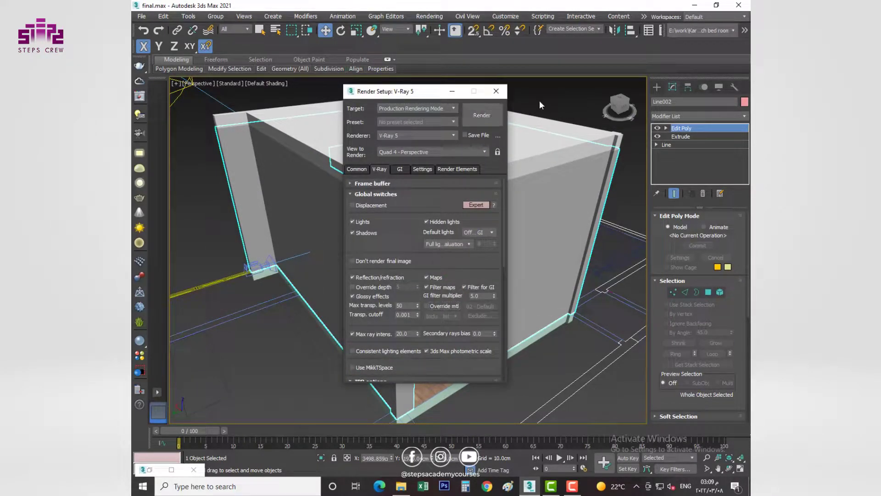
left_click(496, 91)
key("c")
key("shift+q")
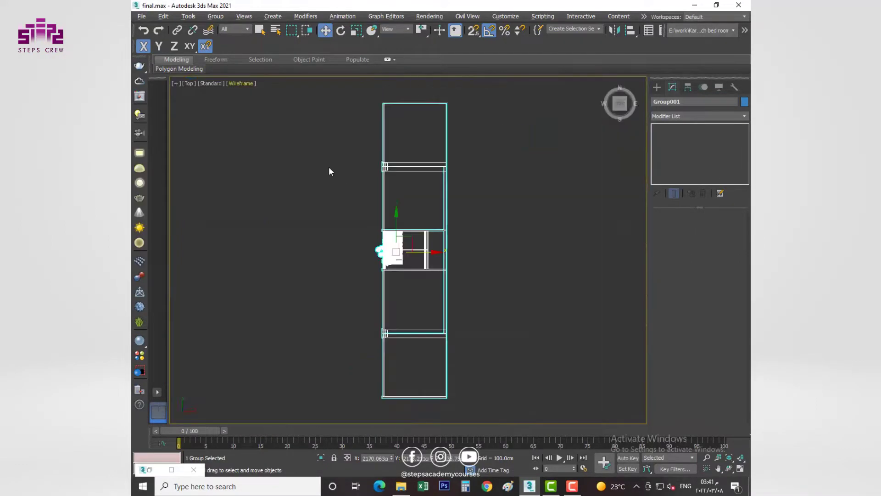
Mirror the shelf unit group and try aligning it while switching viewport layouts.
scroll(523, 200, "up", 5)
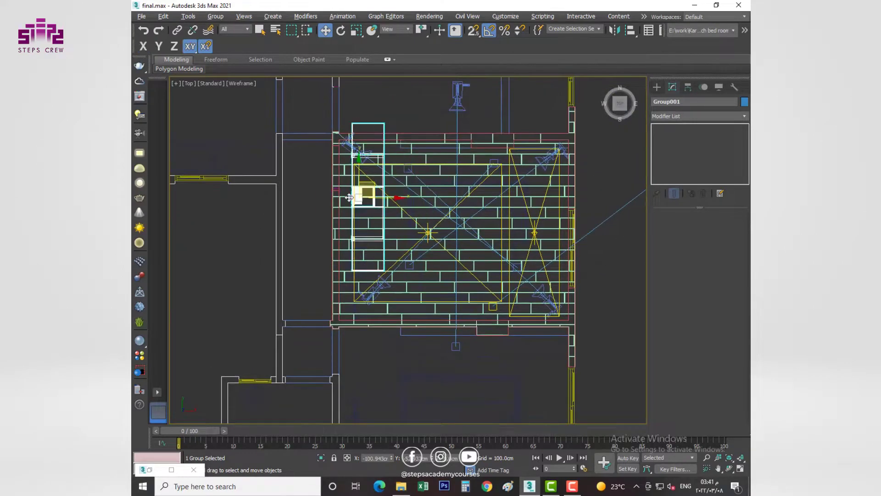
left_click(615, 30)
left_click(443, 318)
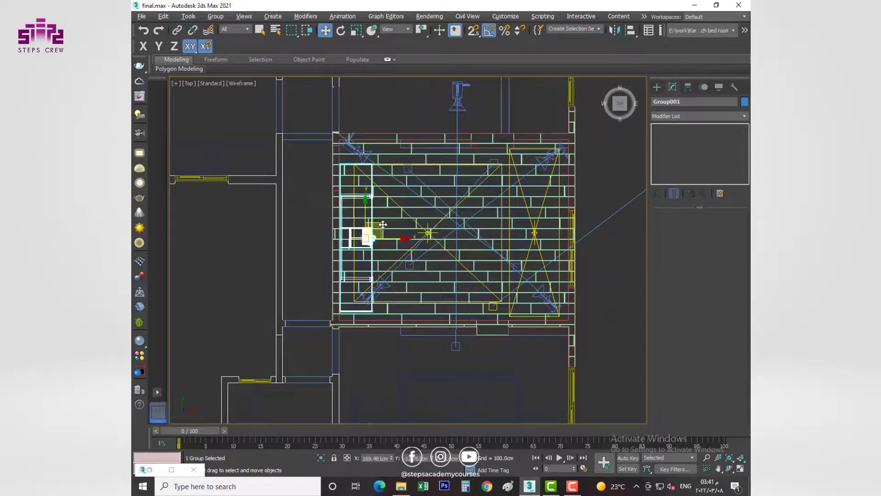
key("alt+w")
key("alt+w")
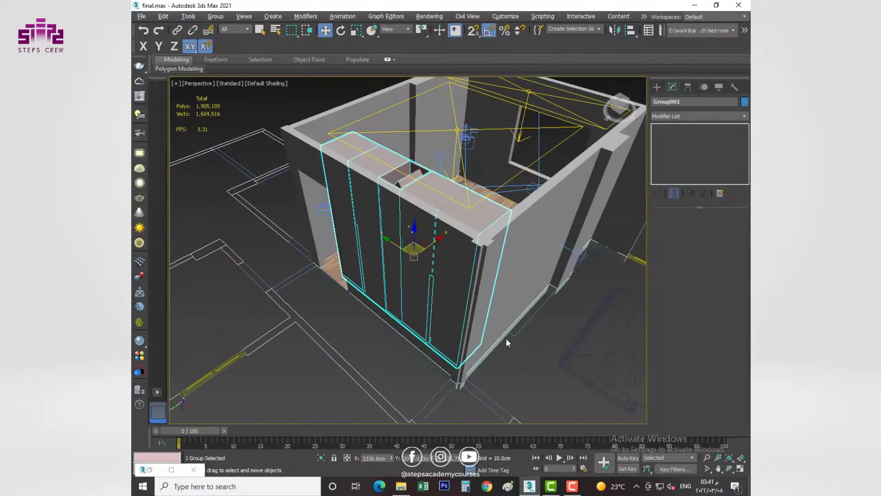
mouse_move(506, 338)
middle_mouse_down("alt")
mouse_move(464, 304)
mouse_move(456, 324)
middle_mouse_up("alt")
left_click(614, 30)
left_click(465, 318)
key("alt+a")
left_click(456, 325)
key("alt+w")
key("alt+w")
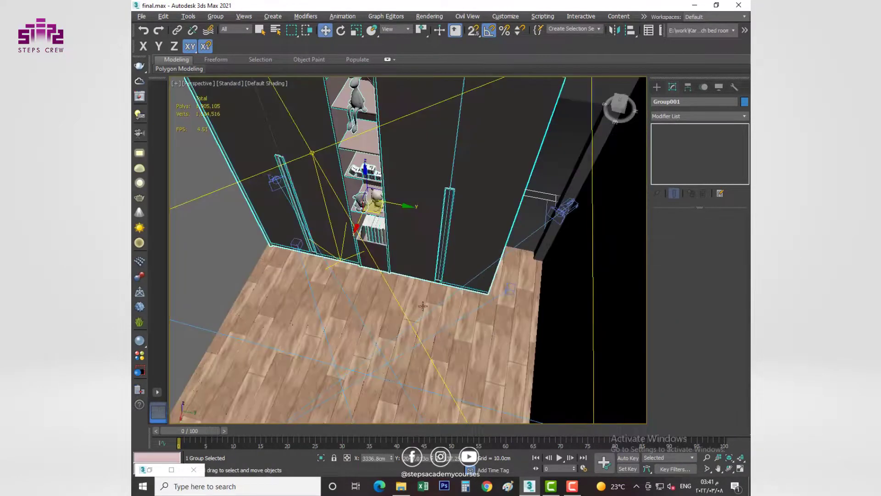
scroll(227, 253, "down", 5)
In Top view, select the shelf unit and slide it flush into the wall corner.
key("t")
scroll(304, 204, "up", 5)
left_click(384, 140)
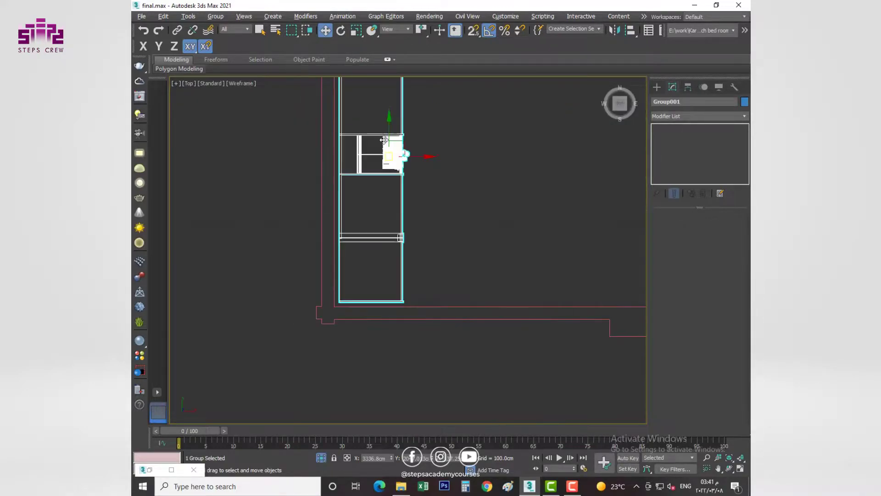
scroll(415, 294, "up", 5)
left_click_drag(420, 289, 413, 294)
scroll(413, 291, "down", 5)
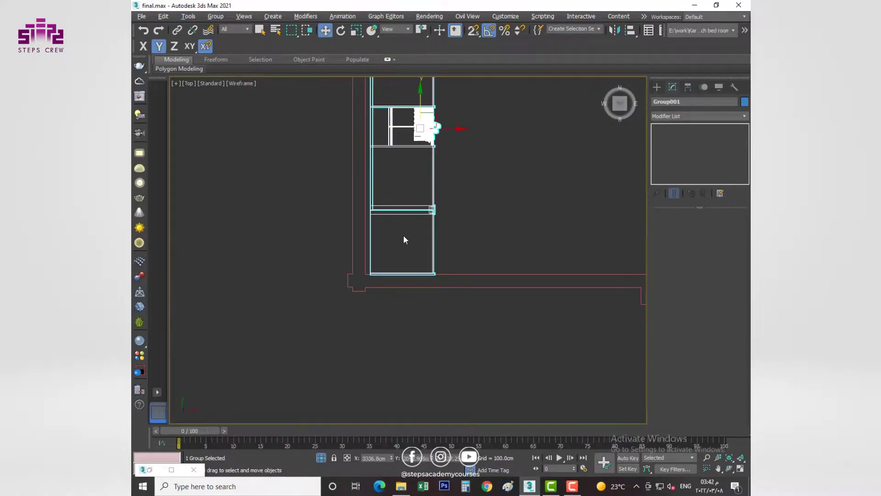
middle_click_drag(404, 235, 423, 263)
left_click_drag(471, 159, 478, 158)
scroll(376, 313, "up", 5)
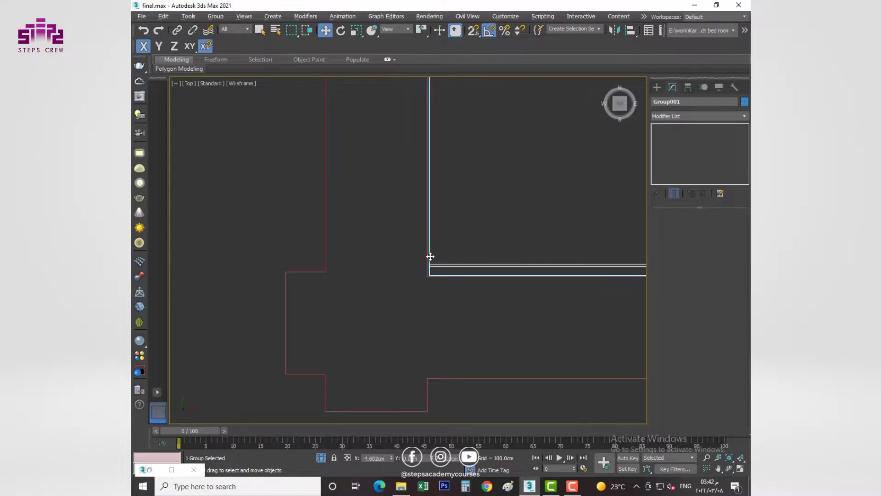
scroll(430, 257, "down", 5)
Orbit the Perspective view into the room and select the thin strip beside the wardrobe.
key("alt+w")
left_click(501, 340)
key("alt+w")
middle_click_drag(477, 239, 499, 229, "alt")
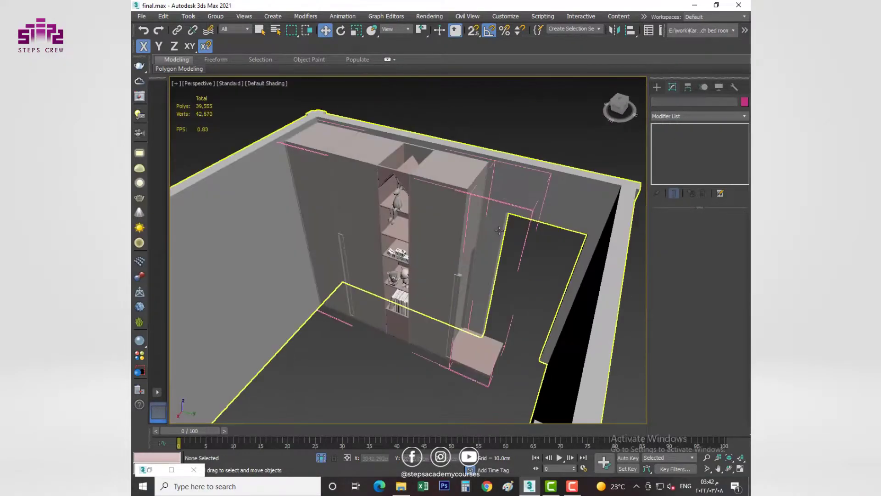
scroll(486, 358, "up", 5)
left_click(395, 317)
scroll(395, 316, "down", 5)
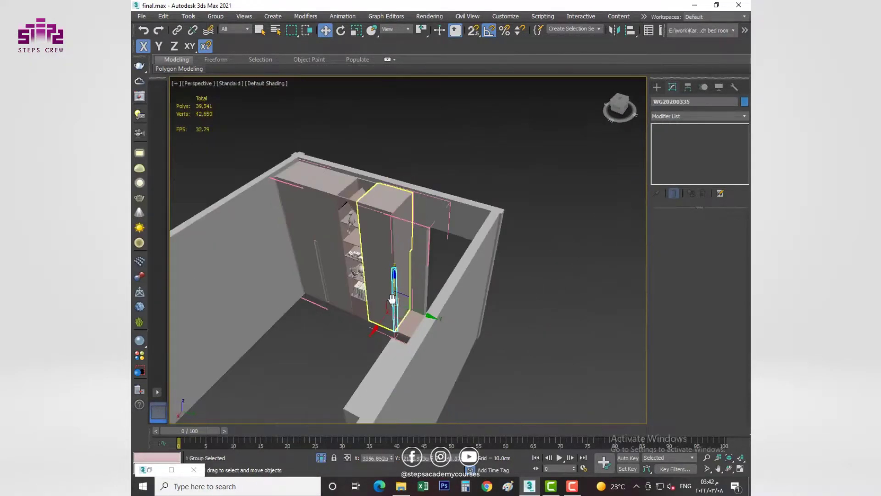
scroll(404, 327, "up", 5)
scroll(405, 328, "down", 5)
Inspect the wardrobe side panel, then orbit around the wardrobe and bench to check the fit.
left_click(404, 275)
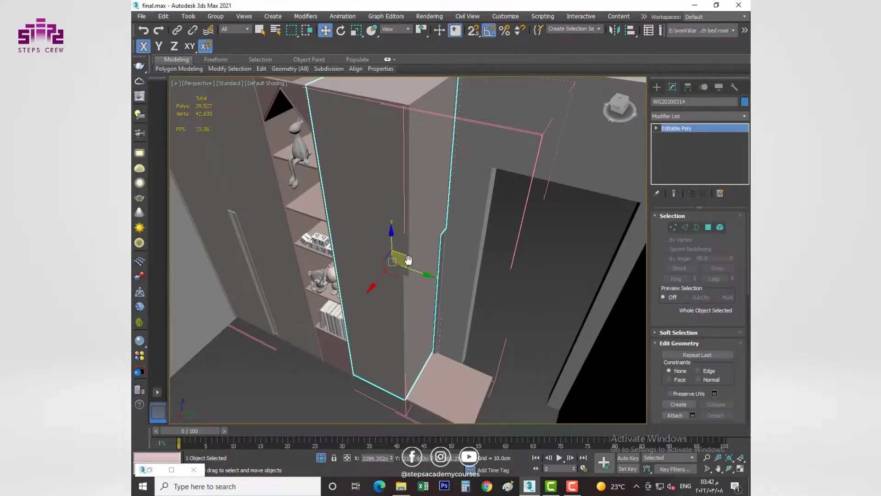
scroll(413, 294, "up", 5)
scroll(417, 306, "down", 5)
scroll(454, 308, "up", 5)
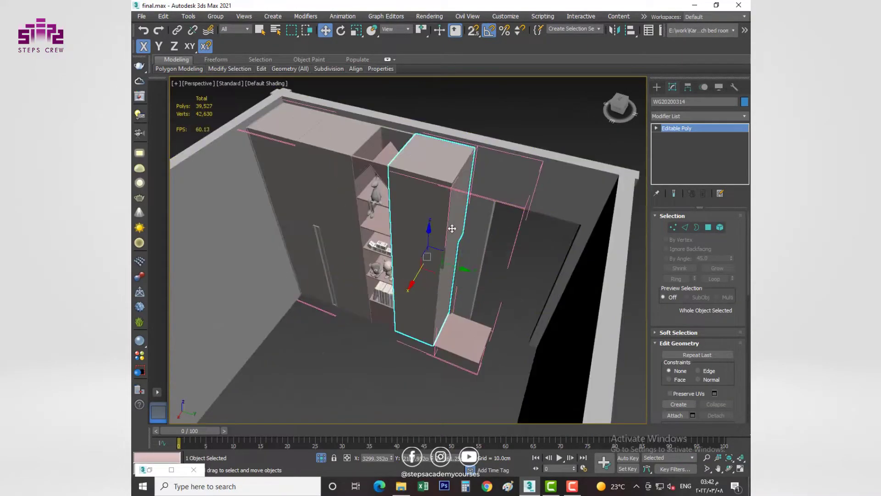
left_click(460, 310)
middle_click_drag(459, 310, 477, 322, "alt")
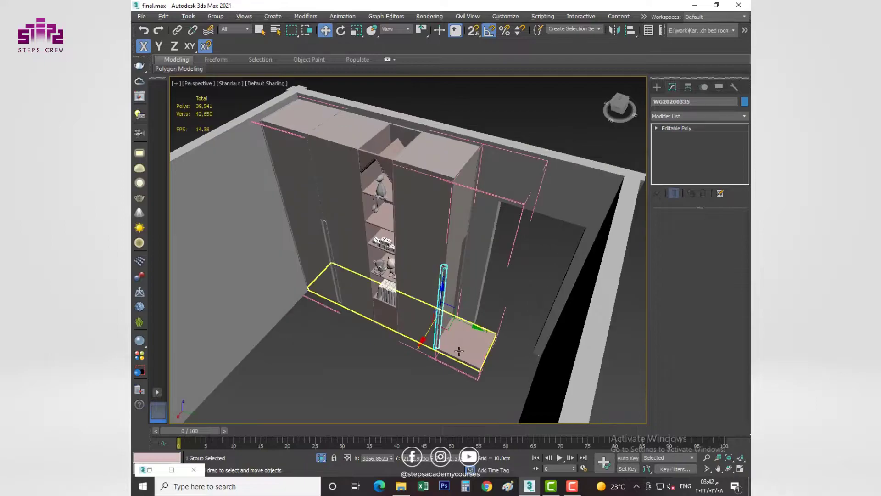
key("1")
left_click_drag(520, 281, 476, 357)
scroll(474, 363, "up", 5)
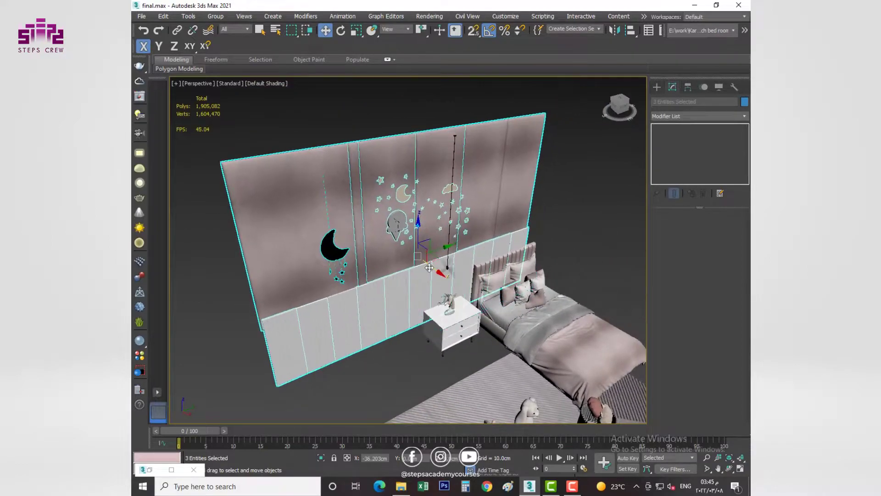
Zoom to the selected wall panel and isolate it from the rest of the scene.
scroll(349, 180, "down", 5)
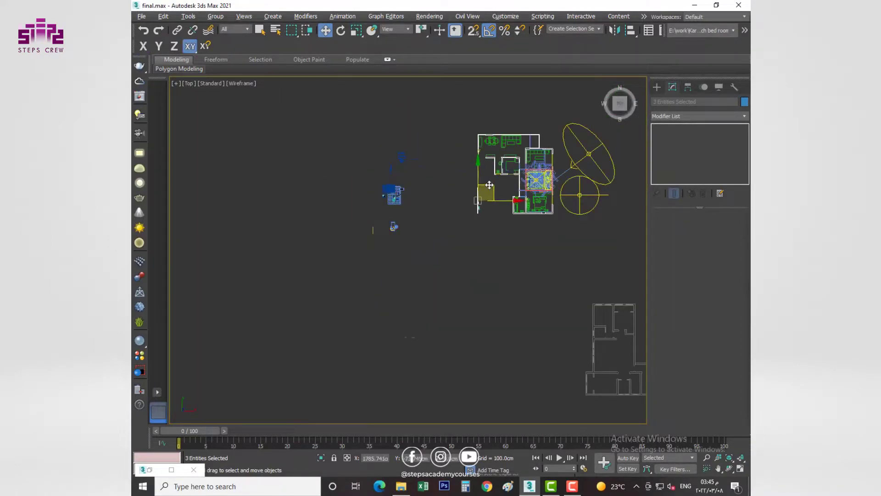
key("z")
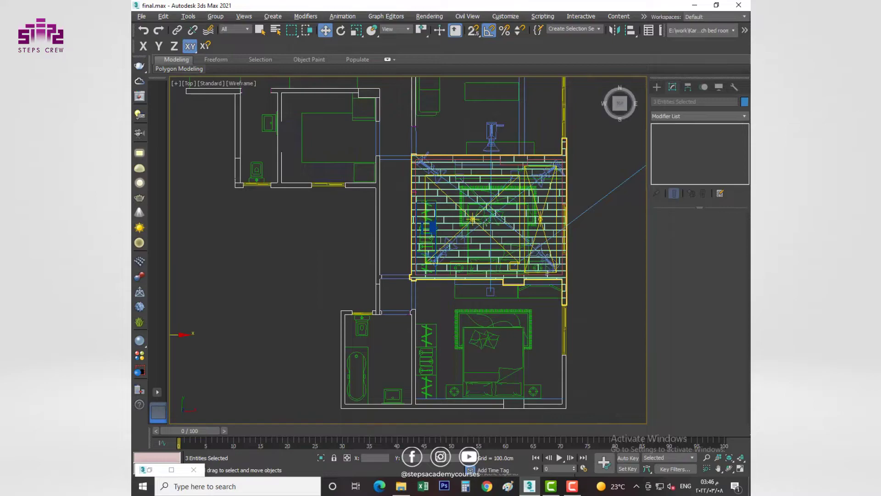
scroll(486, 222, "down", 4)
right_click(440, 275)
left_click(459, 264)
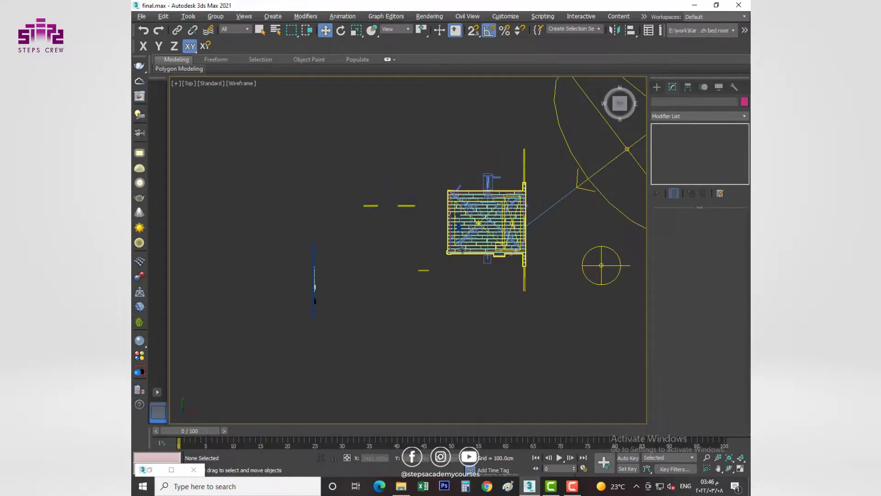
Rotate the moon-and-stars panel upright and reframe it in the Perspective view.
scroll(476, 299, "up", 3)
key("e")
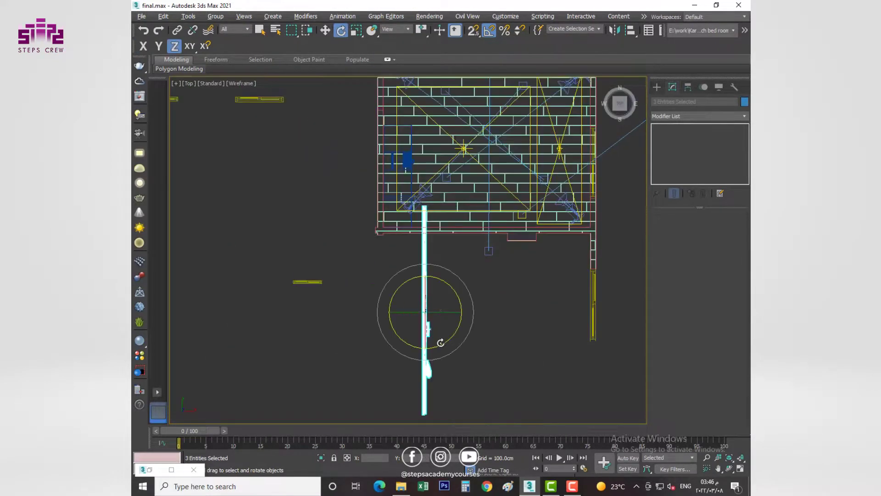
key("alt+w")
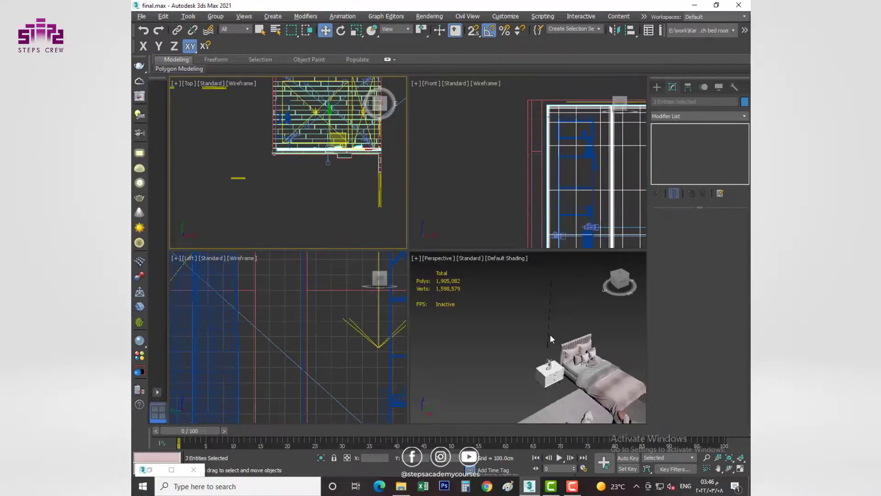
scroll(505, 338, "down", 3)
key("alt+w")
scroll(505, 337, "up", 5)
scroll(505, 337, "up", 3)
middle_click_drag(505, 337, 460, 347, "alt")
key("z")
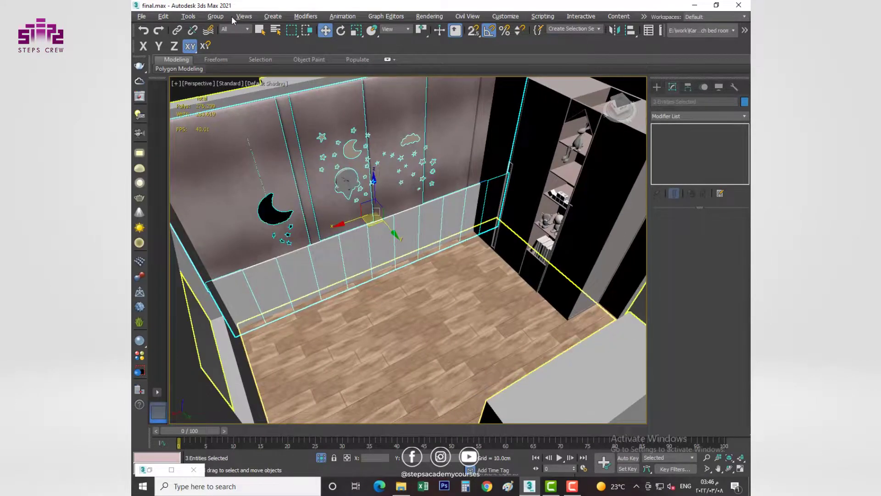
Group the moon panel pieces as Group003 and align it by Z position.
left_click(221, 16)
left_click(227, 27)
key("Return")
left_click(454, 293)
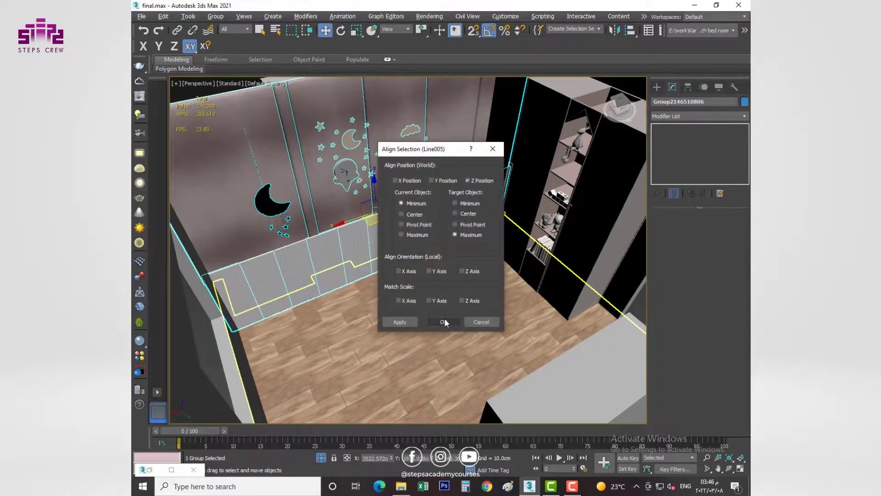
left_click(448, 319)
key("z")
left_click(216, 16)
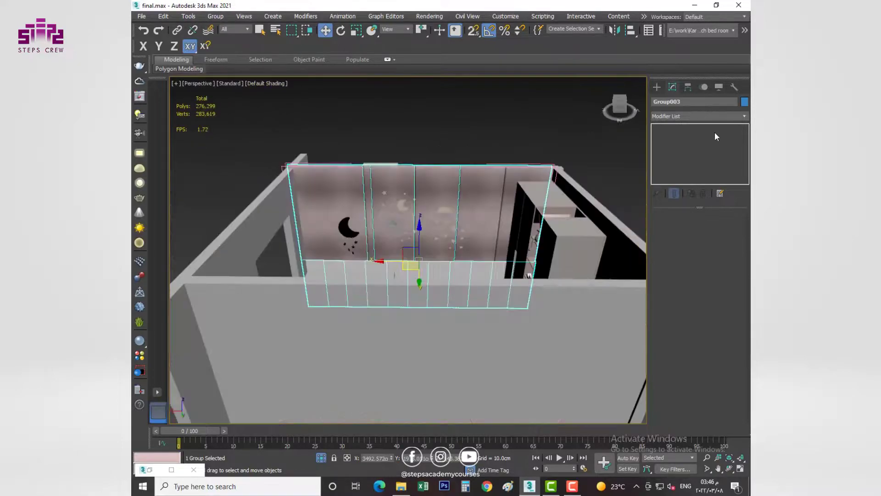
Add an FFD 2x2x2 modifier to the panel group and enter Control Points mode.
left_click(706, 116)
scroll(702, 121, "down", 5)
left_click(683, 127)
key("1")
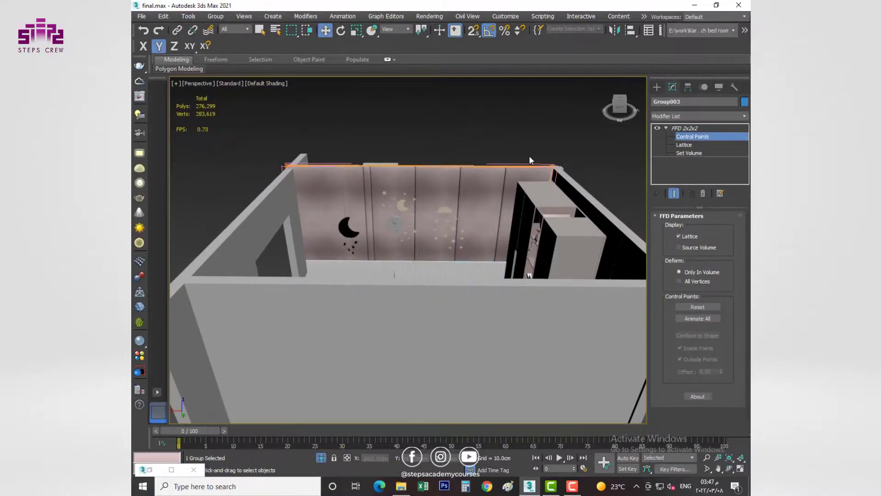
key("f")
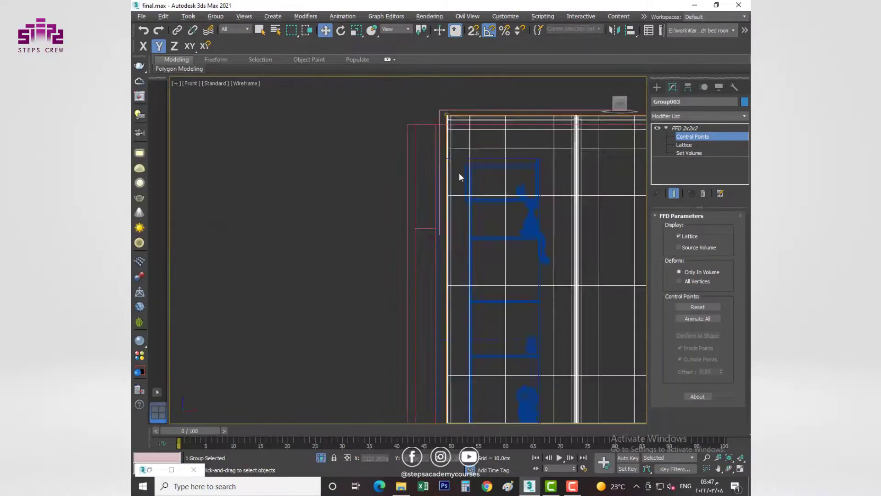
key("z")
In Back view, select the lattice's left control points and lock movement to the X axis.
key("alt+w")
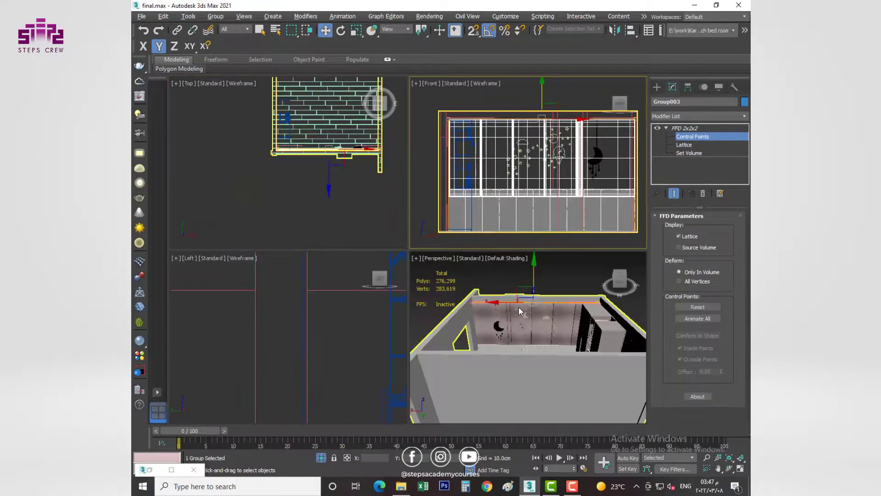
key("alt+w")
key("k")
middle_click_drag(407, 174, 411, 211)
left_click_drag(437, 89, 378, 269)
scroll(423, 197, "up", 5)
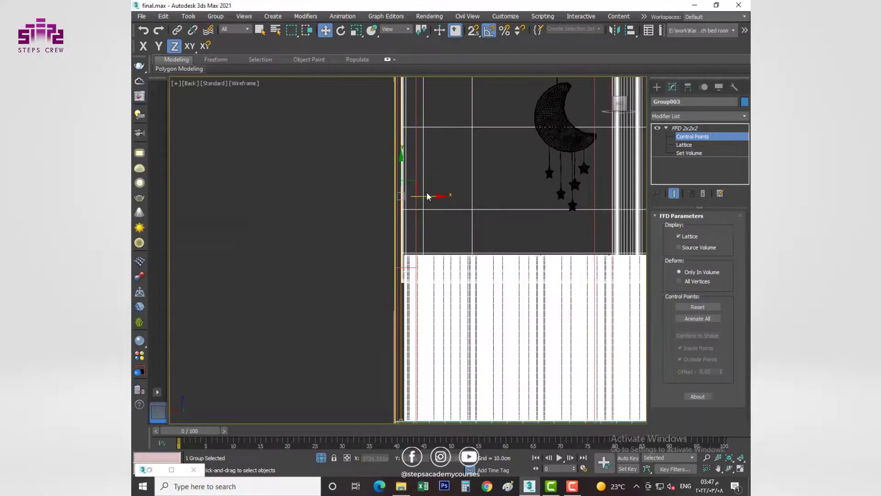
key("F5")
Move the curtains in Top view to sit along the wall's right side below the corner.
key("p")
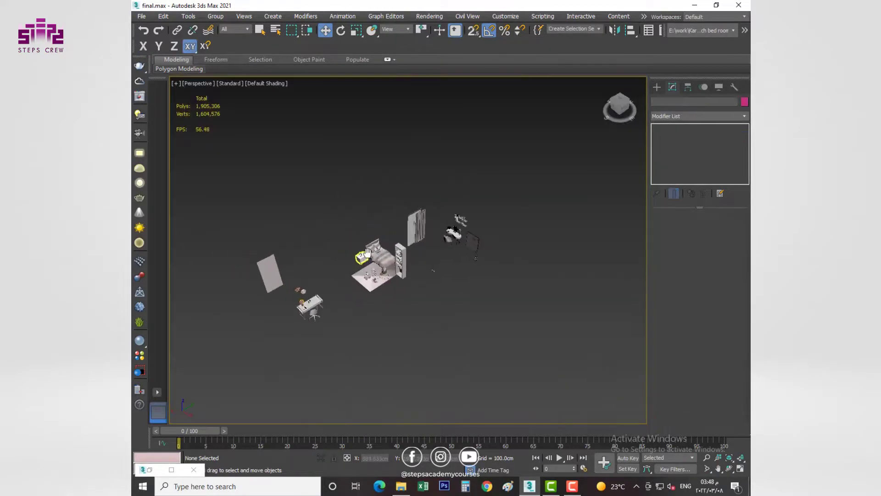
key("z")
key("F8")
key("alt+w")
key("alt+w")
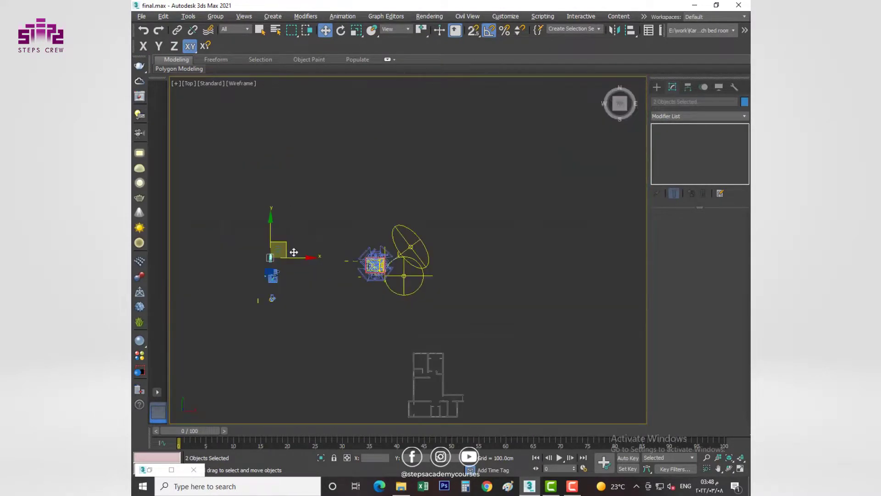
key("z")
mouse_move(368, 295)
middle_mouse_down()
mouse_move(432, 299)
mouse_move(319, 273)
middle_mouse_up()
middle_click_drag(413, 174, 257, 303)
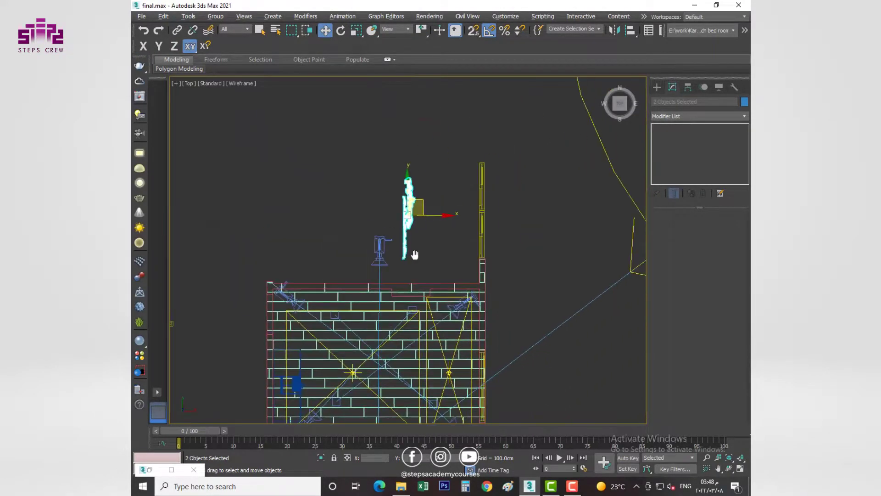
left_click_drag(445, 211, 544, 278)
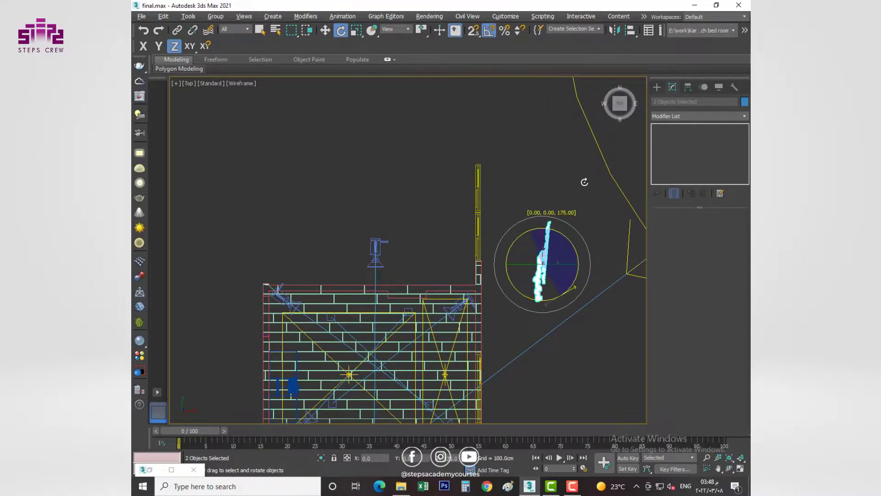
key("w")
middle_click_drag(553, 259, 531, 182)
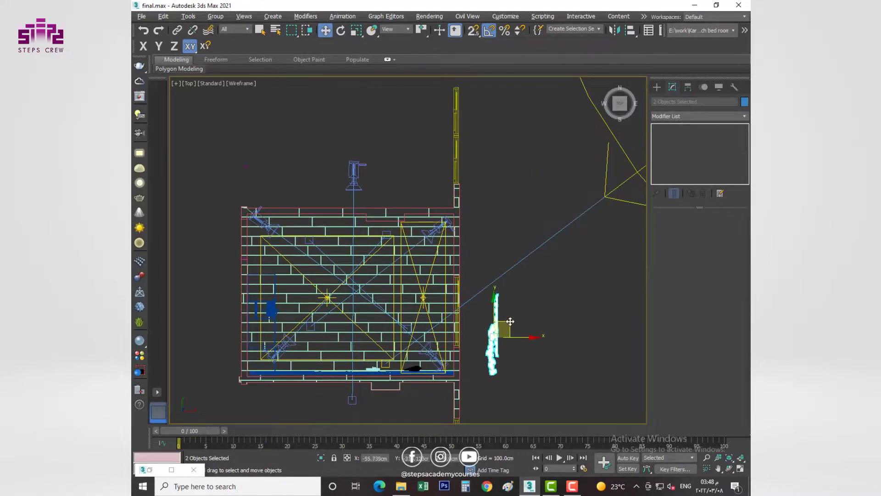
Isolate the curtains and stretch the white curtain wider to the left.
key("p")
mouse_move(510, 321)
middle_mouse_down("alt")
mouse_move(567, 277)
mouse_move(361, 259)
mouse_move(438, 276)
mouse_move(561, 344)
middle_mouse_up("alt")
key("alt+q")
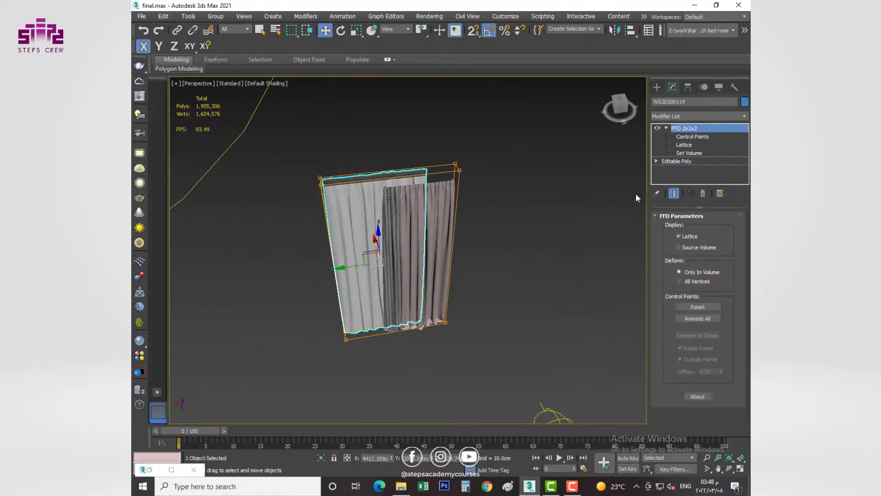
left_click_drag(300, 275, 268, 280)
Clone the right pink curtain and mirror the copy along X.
left_click(440, 239)
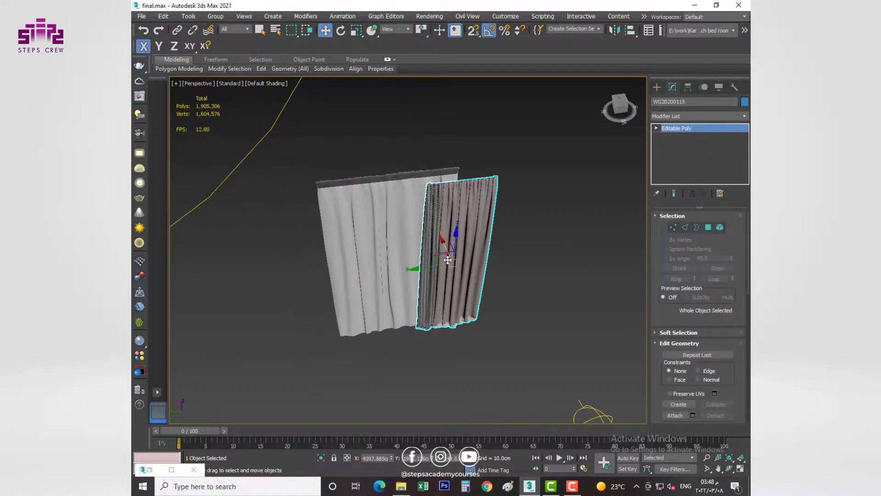
left_click_drag(441, 238, 322, 280, "shift")
left_click(448, 286)
left_click(619, 32)
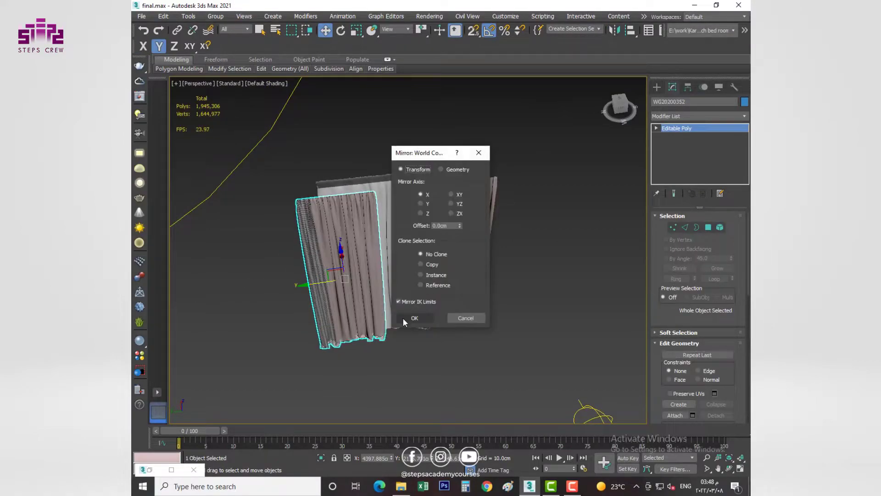
left_click(403, 318)
left_click(420, 269)
left_click(394, 246)
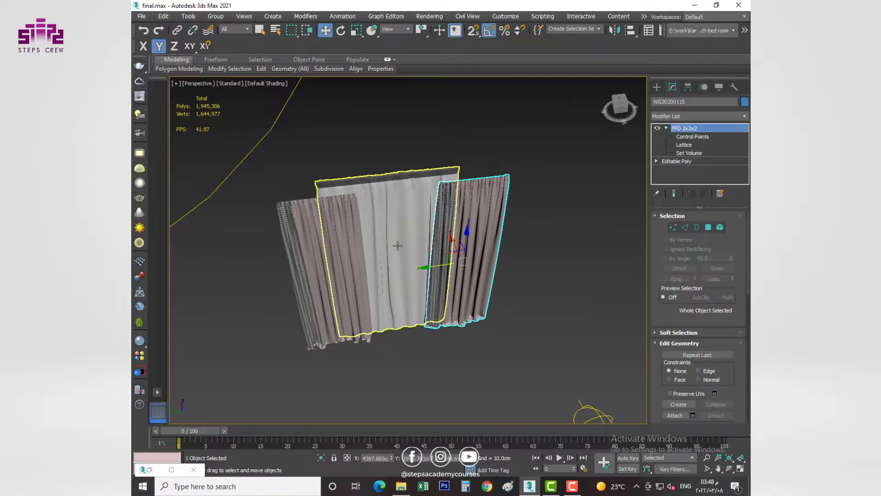
Convert the middle curtain's material to VRay2SidedMtl, keeping the original as front, with translucency set.
key("m")
left_click(320, 80)
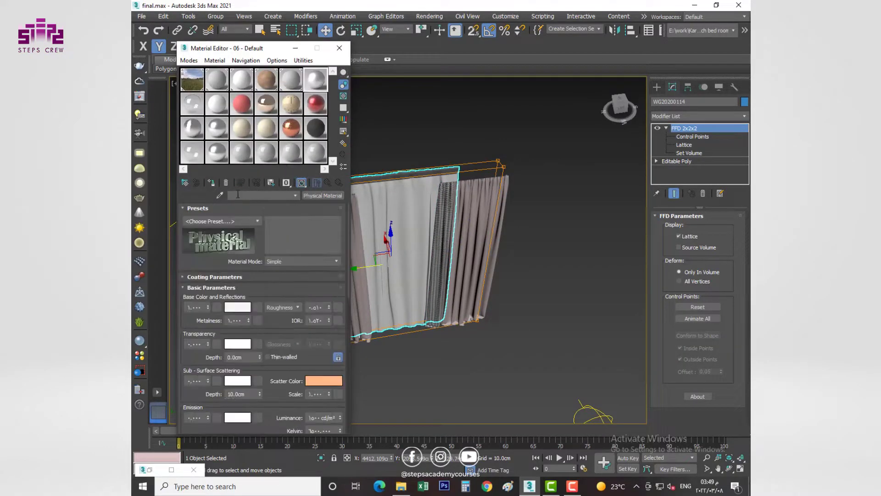
left_click(400, 205)
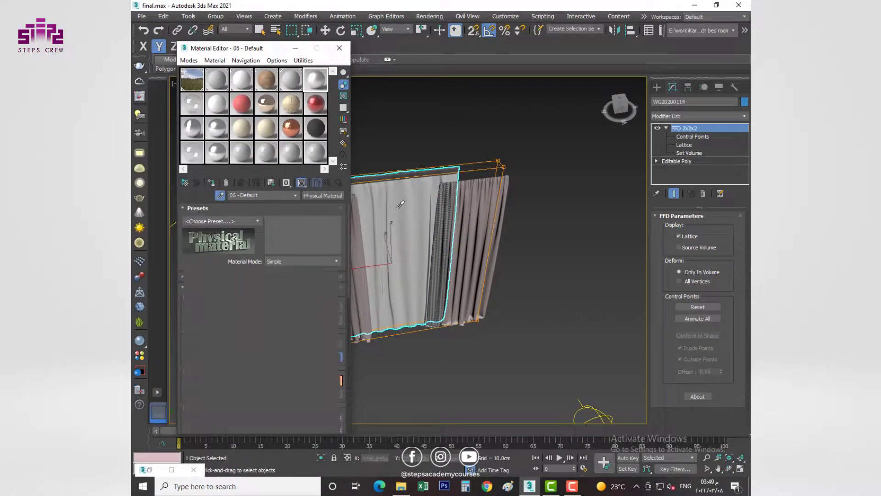
left_click(323, 195)
scroll(413, 207, "down", 5)
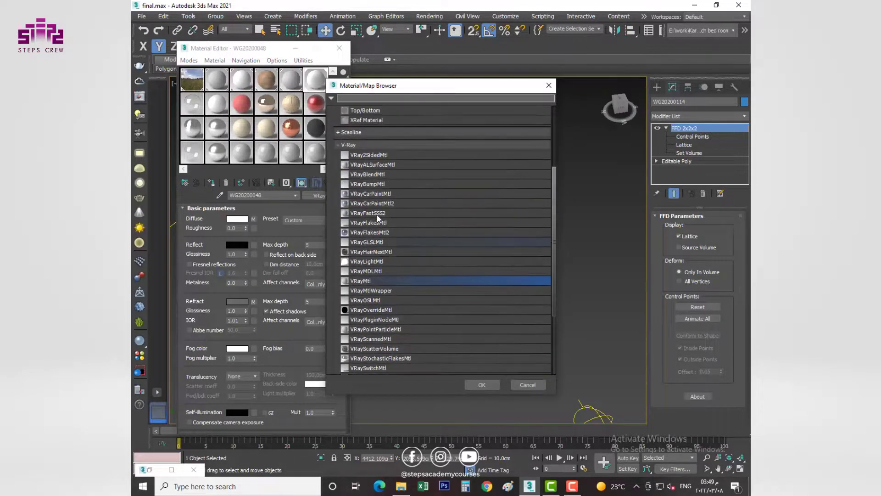
double_click(374, 279)
left_click(253, 266)
left_click(225, 240)
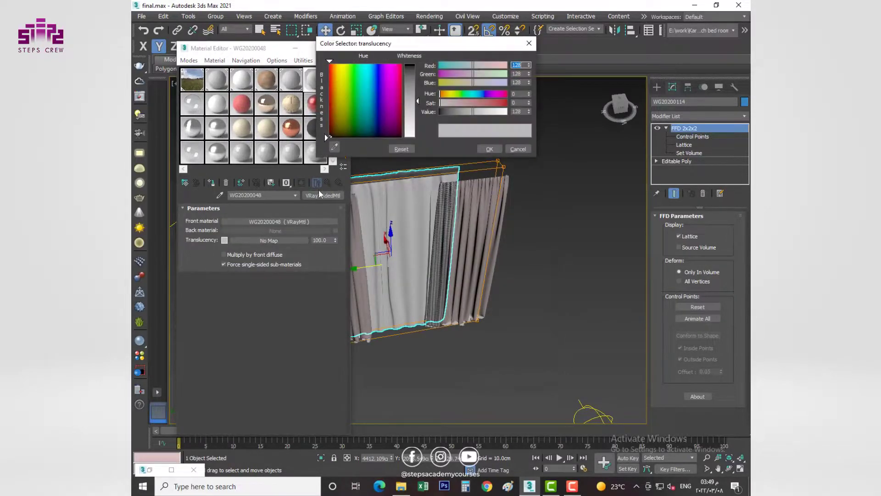
left_click(482, 149)
Wrap the side curtains' multi-material in a VRay2SidedMtl with translucency, then view the curtains head-on.
left_click(192, 103)
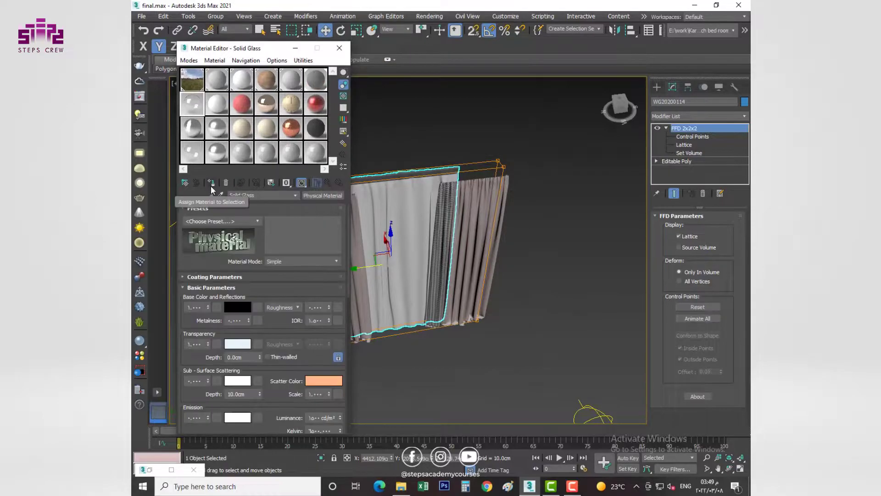
left_click(479, 247)
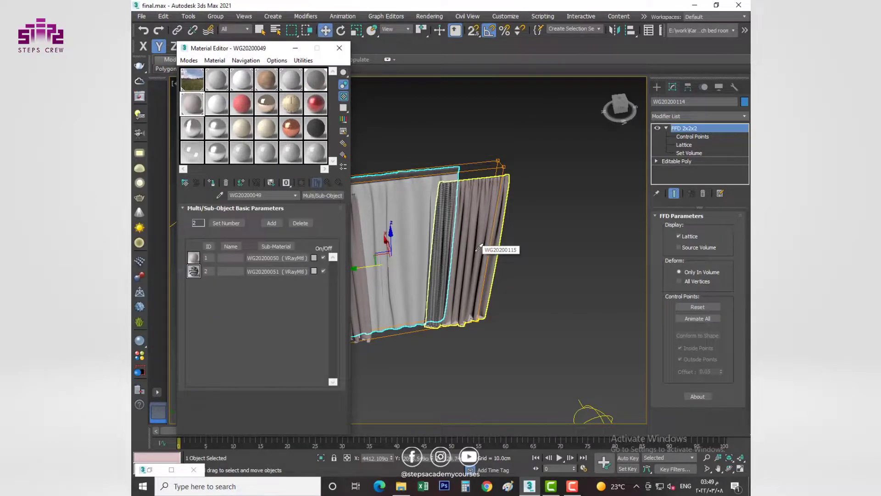
left_click(323, 195)
double_click(363, 158)
left_click(254, 266)
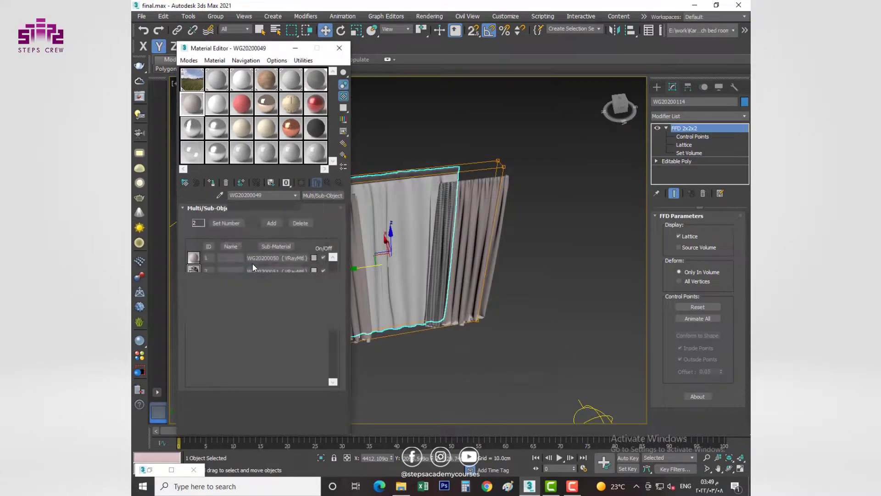
left_click(224, 240)
left_click(487, 149)
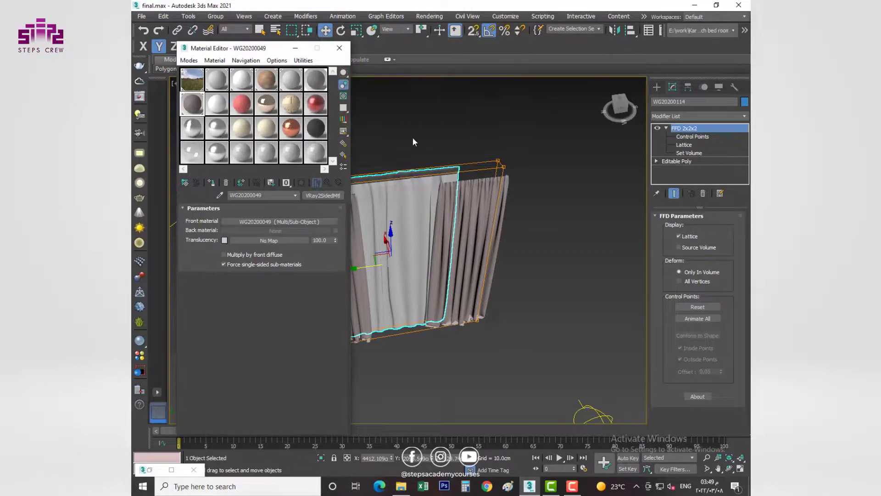
left_click(339, 48)
left_click(452, 252)
middle_click_drag(452, 251, 394, 230, "alt")
Select the three curtains and group them together.
left_click(331, 276, "ctrl")
left_click(395, 228, "ctrl")
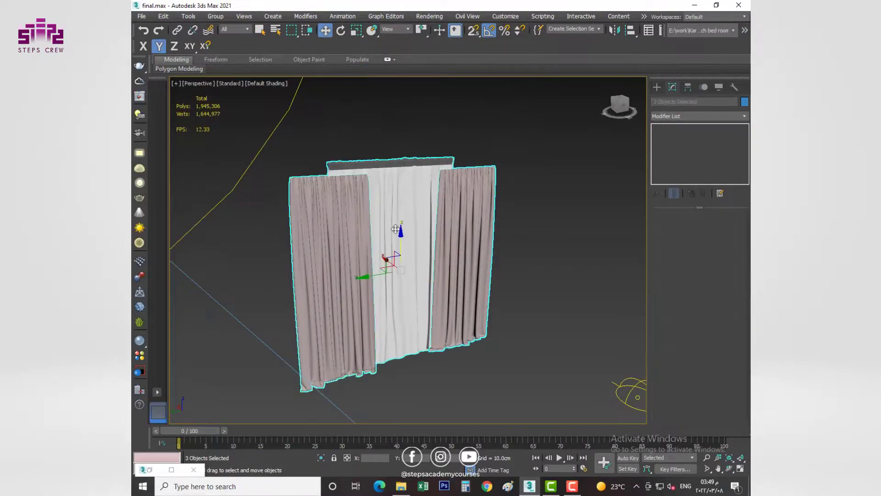
left_click(215, 16)
left_click(224, 31)
left_click(453, 261)
scroll(453, 260, "down", 5)
scroll(500, 332, "up", 2)
right_click(500, 332)
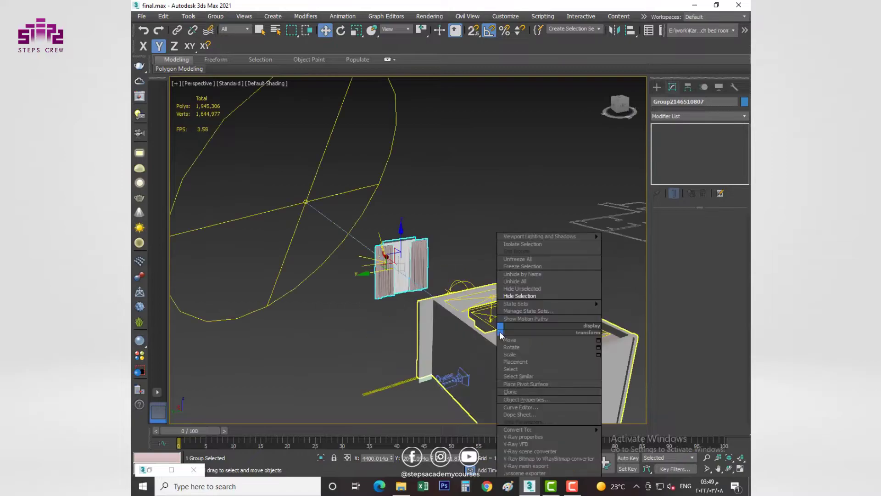
key("Escape")
Isolate the room and curtains in Top view and add an FFD 2x2x2 deformer to the curtains.
left_click(519, 332)
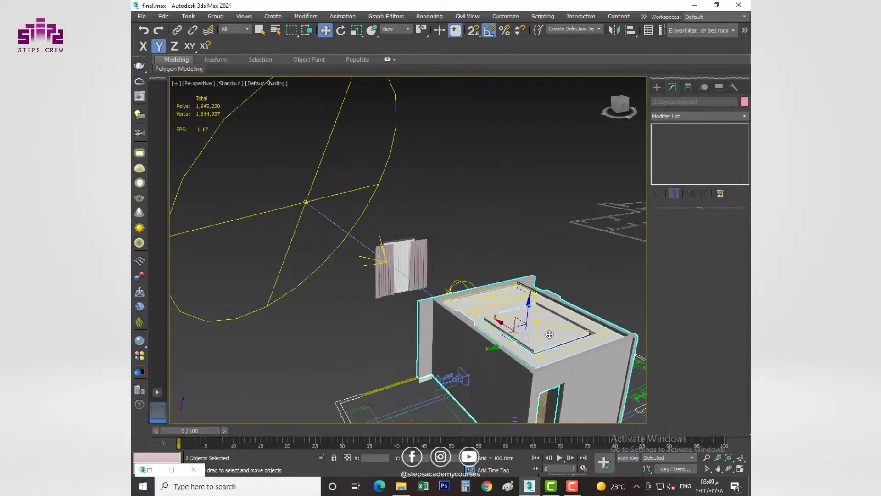
key("alt+q")
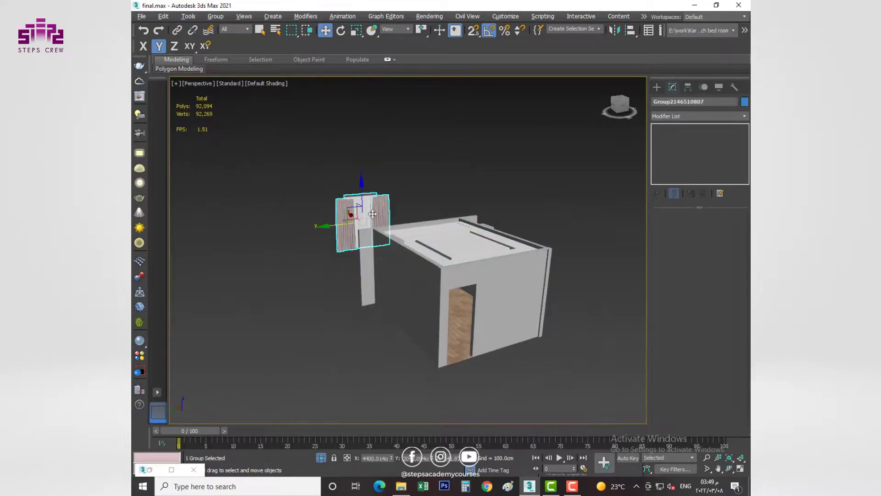
key("t")
scroll(302, 238, "up", 5)
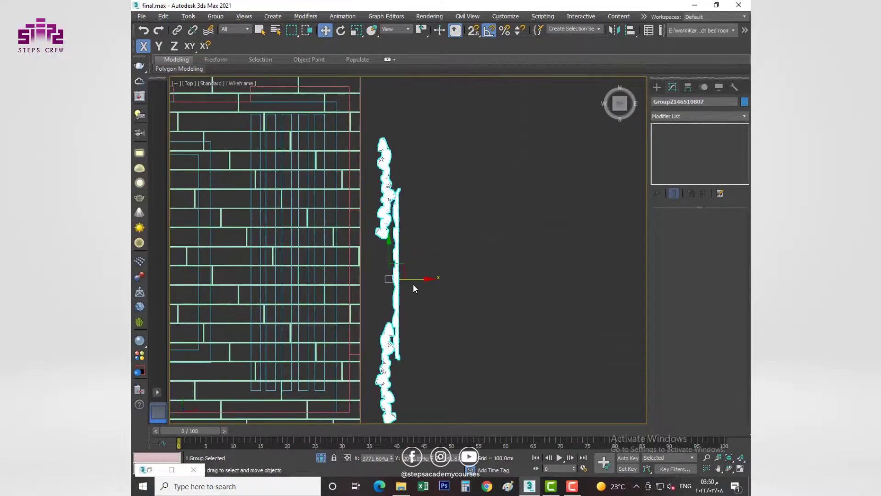
mouse_move(413, 284)
middle_mouse_down()
mouse_move(374, 276)
mouse_move(338, 250)
middle_mouse_up()
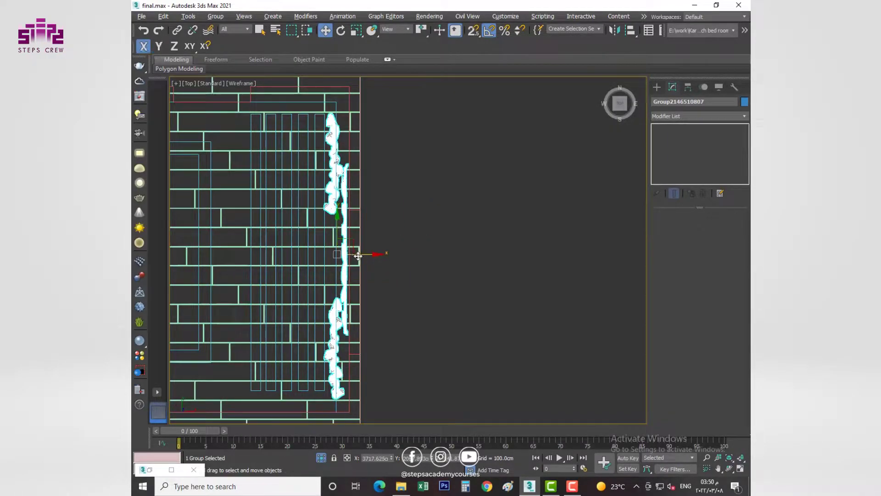
left_click(698, 115)
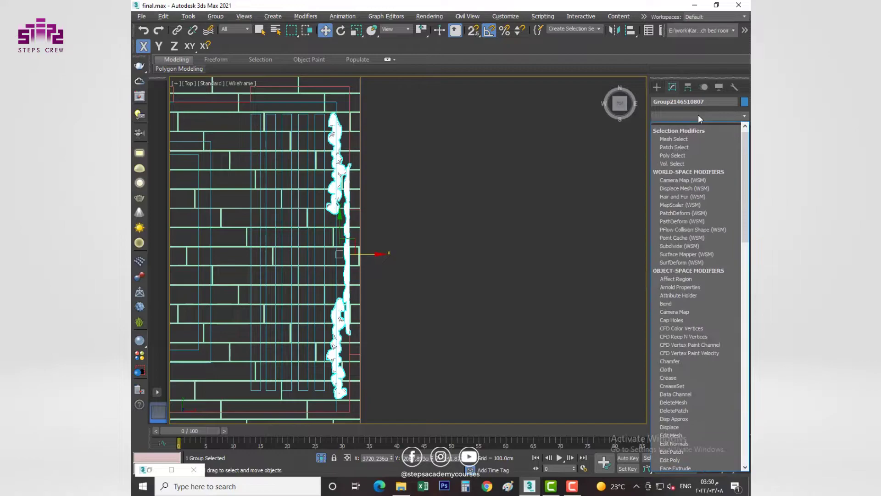
scroll(698, 114, "down", 5)
left_click(698, 121)
scroll(314, 103, "up", 3)
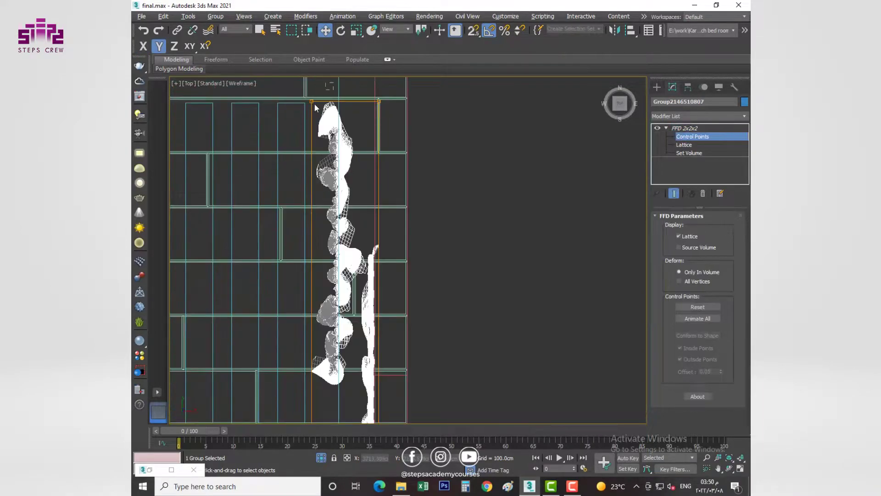
scroll(344, 230, "down", 4)
scroll(375, 342, "up", 2)
Slide the curtain group along X flush against the window wall, checking it in the back view.
middle_click_drag(375, 341, 357, 281)
left_click_drag(380, 212, 386, 212)
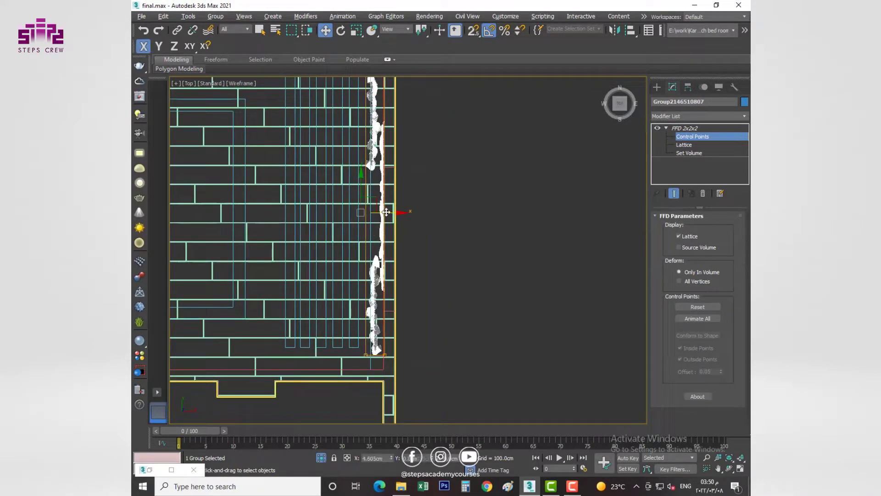
scroll(391, 211, "up", 2)
scroll(393, 216, "up", 2)
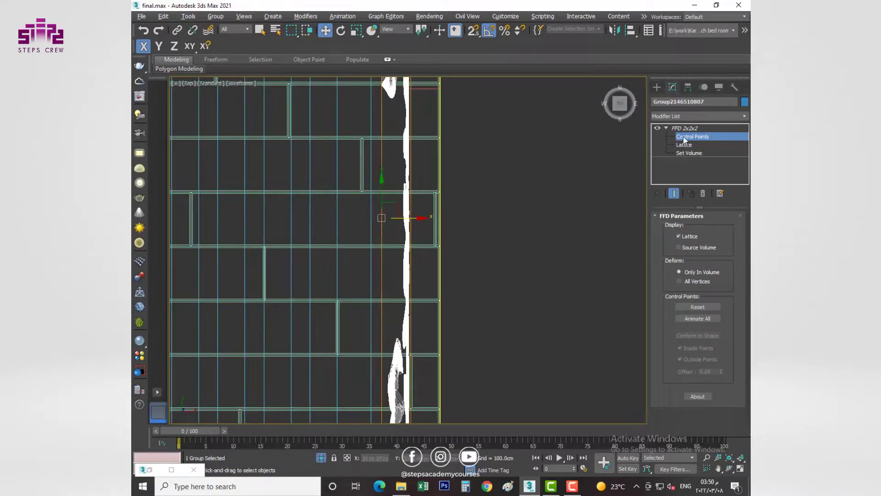
left_click_drag(420, 216, 415, 216)
key("alt+w")
key("k")
key("alt+w")
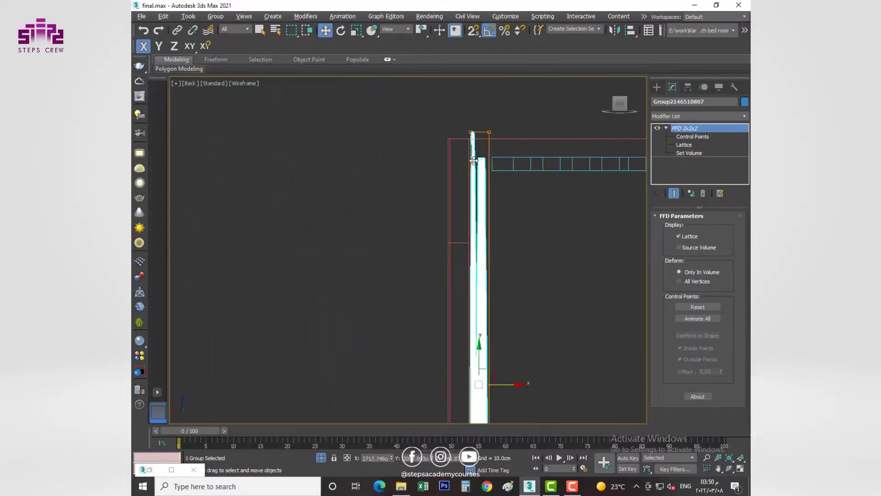
key("alt+w")
key("alt+w")
scroll(471, 277, "up", 2)
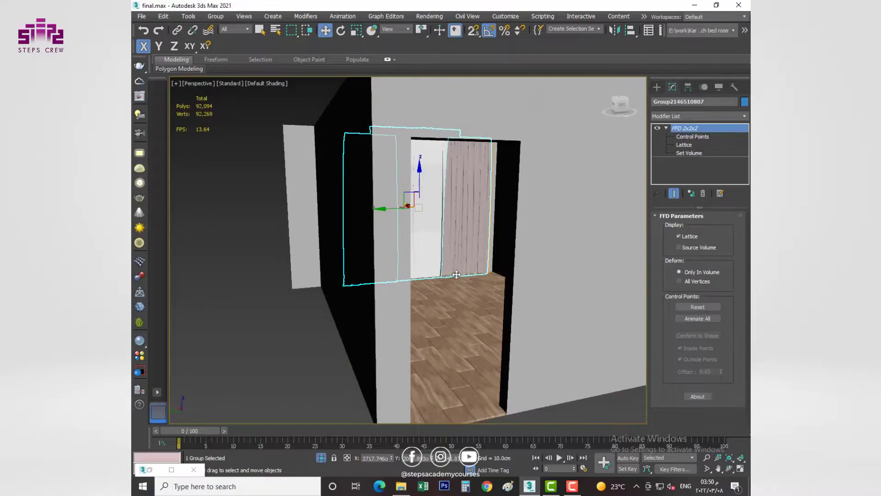
scroll(470, 277, "up", 2)
Align the curtain group to the wall and view the result head-on.
left_click(632, 31)
left_click(450, 323)
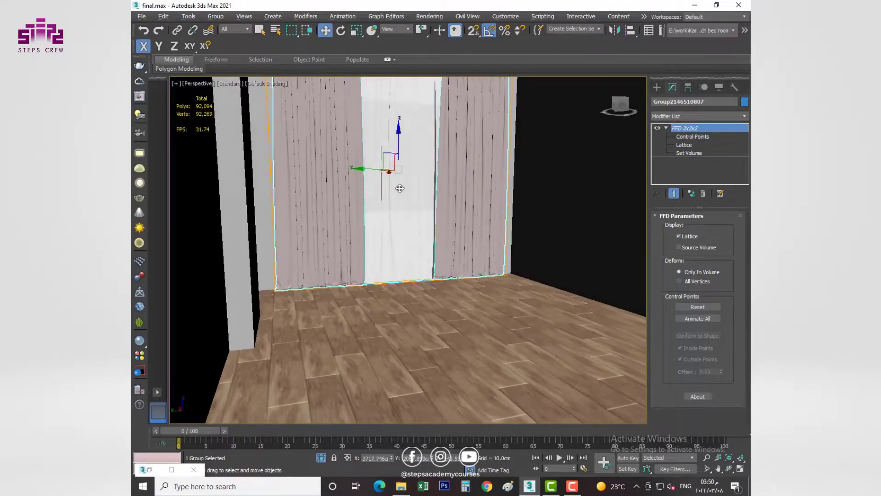
middle_click_drag(450, 324, 421, 185, "alt")
scroll(421, 185, "down", 2)
Rotate the two selected groups 85 degrees around Z.
scroll(421, 186, "down", 10)
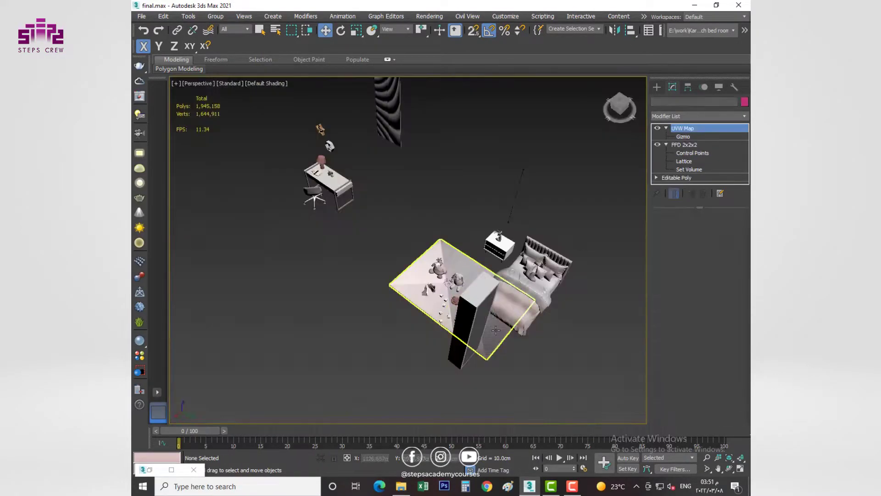
left_click(440, 285, "ctrl")
key("alt+w")
key("alt+w")
scroll(390, 247, "down", 5)
scroll(271, 261, "down", 2)
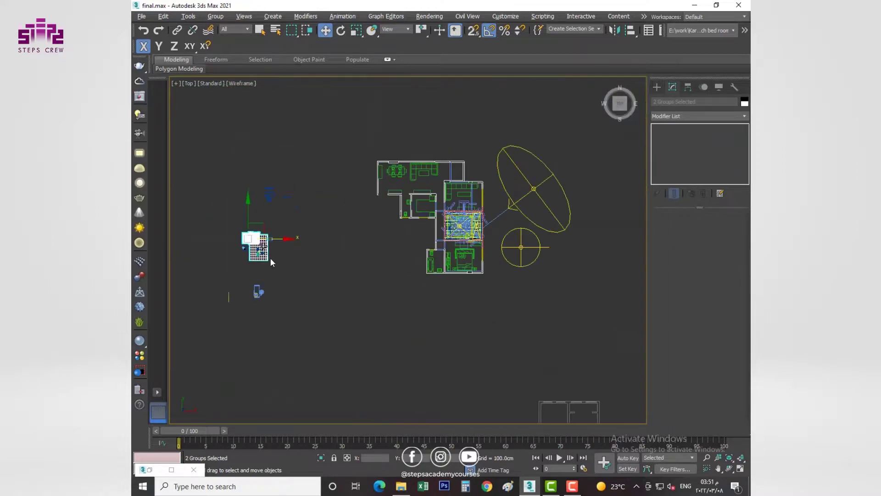
scroll(363, 242, "up", 5)
mouse_move(256, 261)
left_mouse_down()
mouse_move(292, 237)
mouse_move(556, 182)
left_mouse_up()
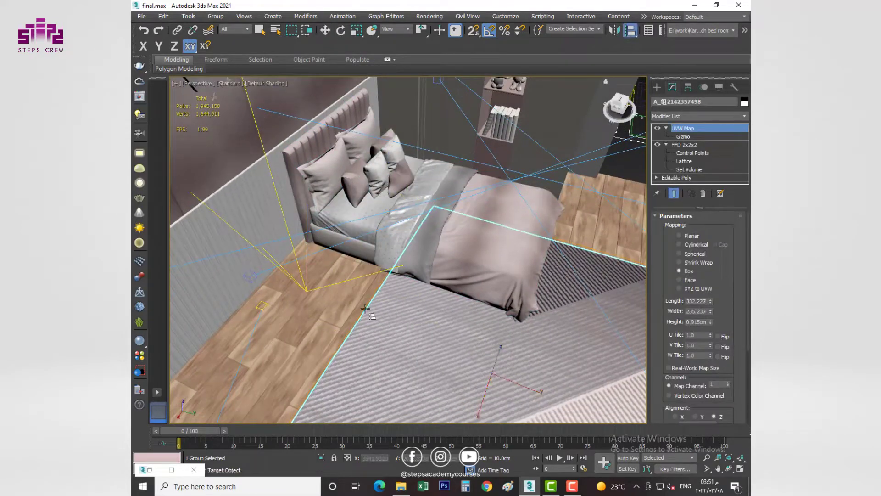
Slide the bed group along X toward the wall, checking its position from the Top view.
left_click(445, 321)
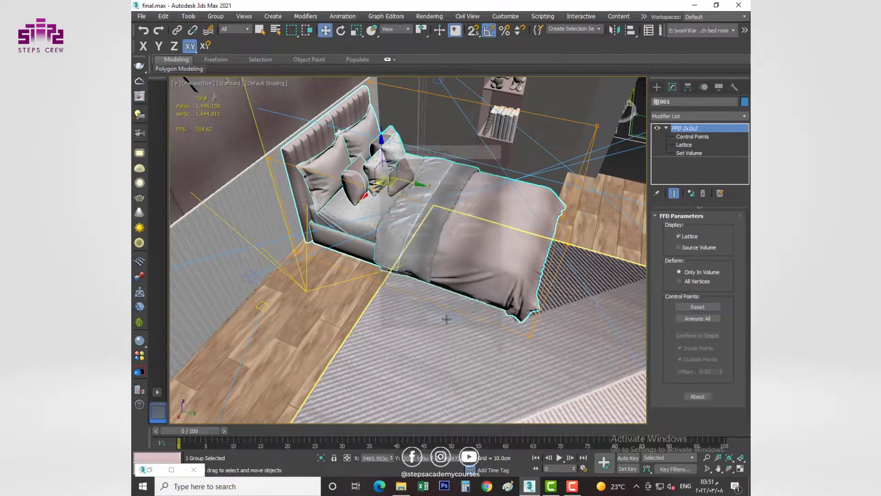
mouse_move(454, 340)
middle_mouse_down("alt")
mouse_move(414, 349)
mouse_move(348, 343)
middle_mouse_up("alt")
left_click(411, 367)
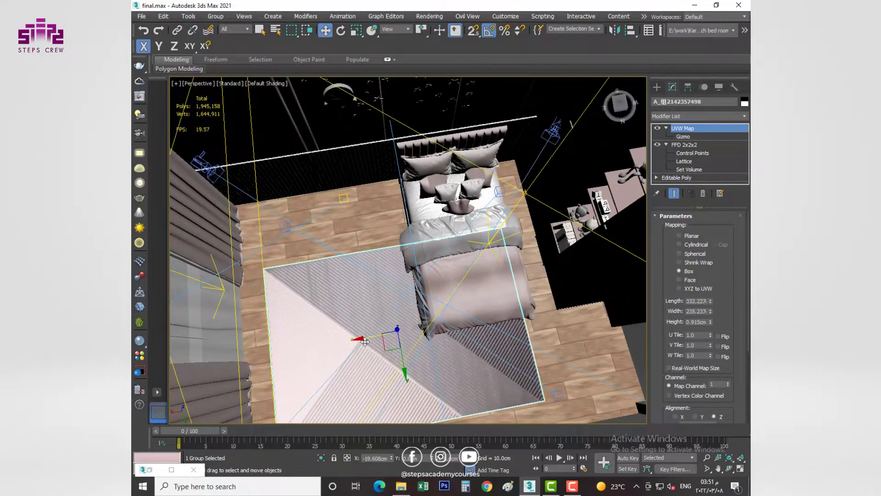
left_click(437, 276)
middle_click_drag(436, 276, 342, 217, "alt")
left_click_drag(342, 216, 265, 216)
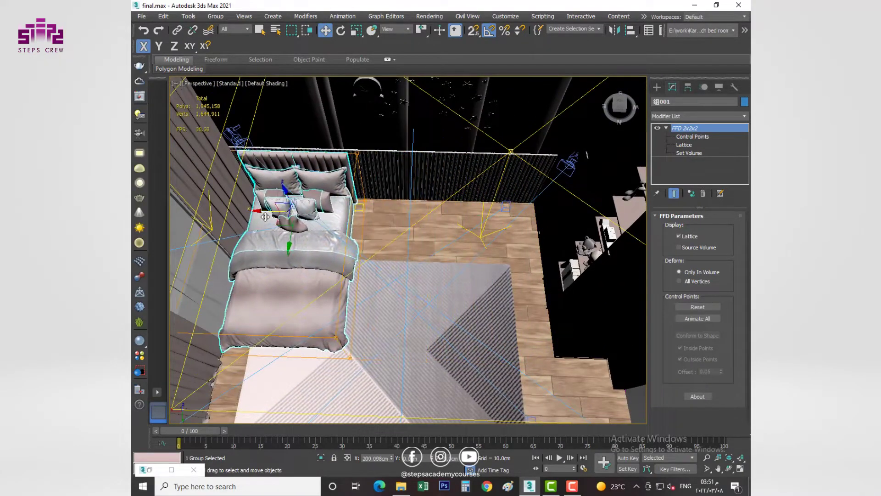
middle_click_drag(264, 217, 459, 263, "alt")
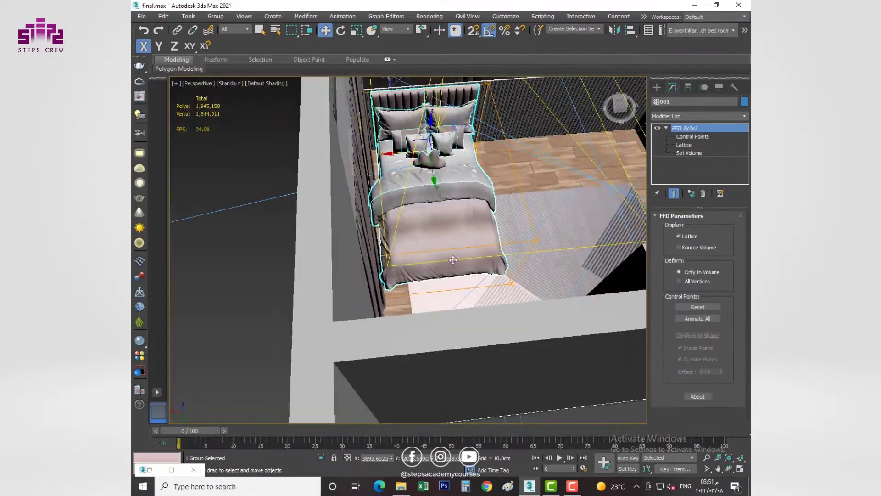
key("t")
scroll(443, 236, "up", 5)
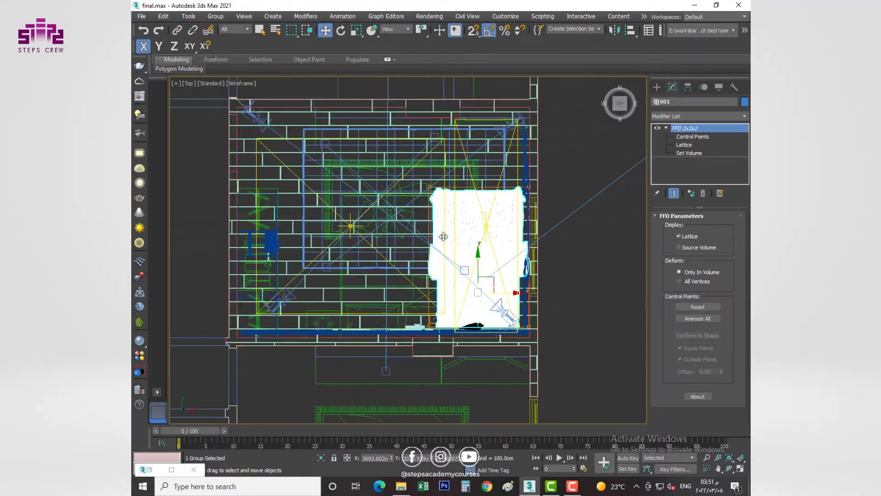
key("F3")
Drag a copy of the bed to the left to create the second twin bed.
left_click_drag(497, 292, 359, 291, "shift")
left_click(437, 295)
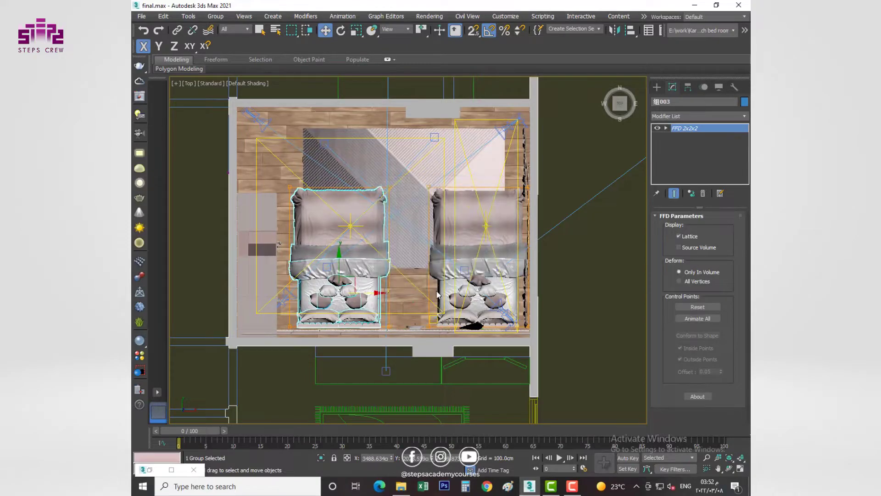
left_click(462, 256)
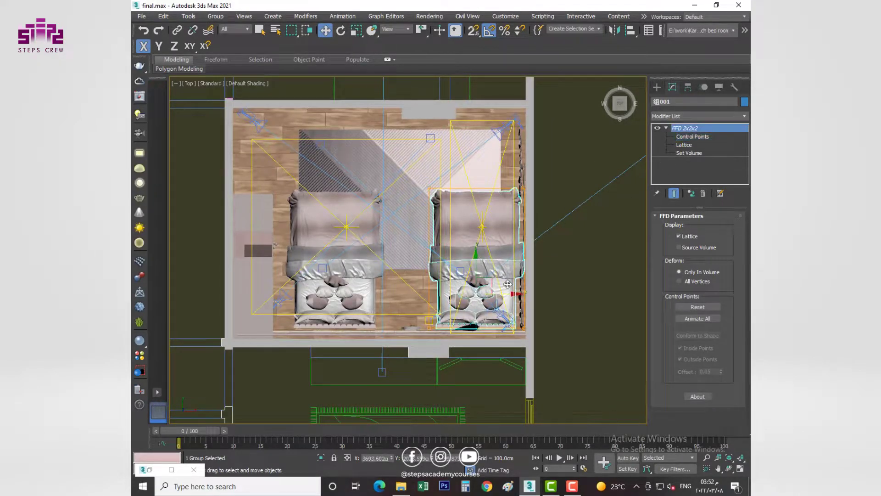
left_click(361, 272)
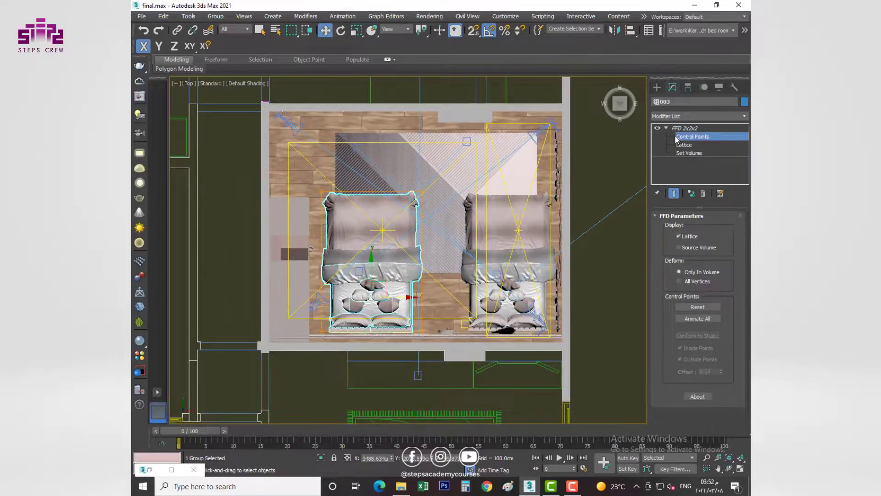
Select the nightstand with its decor together with a second group.
scroll(441, 248, "down", 5)
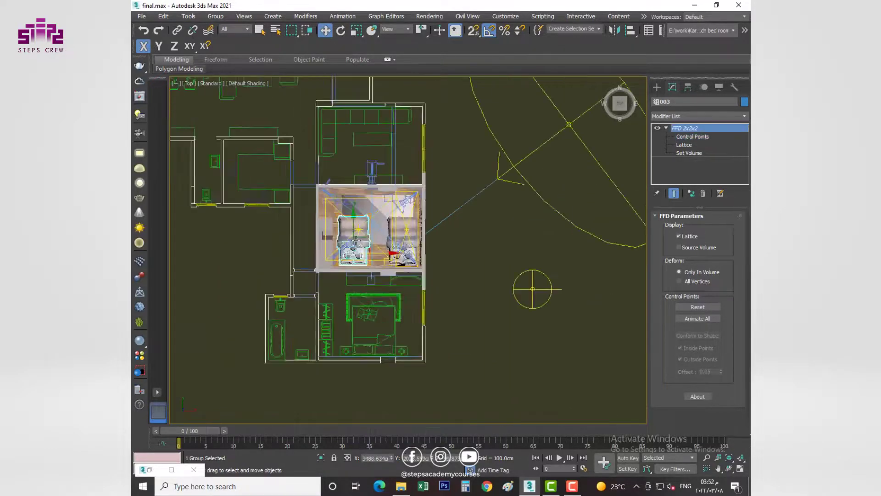
scroll(436, 235, "down", 5)
scroll(413, 257, "up", 5)
scroll(390, 291, "up", 4)
left_click_drag(367, 285, 304, 348, "ctrl")
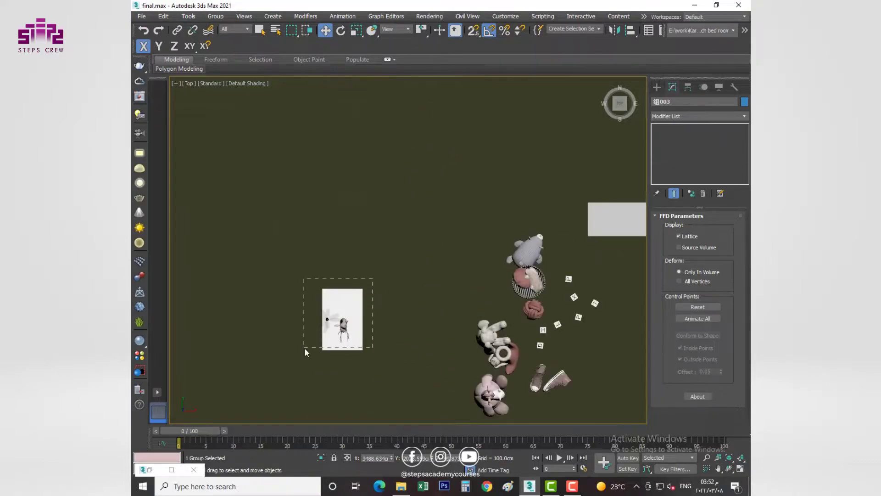
scroll(304, 348, "down", 6)
mouse_move(558, 287)
middle_mouse_down()
mouse_move(548, 299)
mouse_move(313, 303)
middle_mouse_up()
scroll(312, 303, "up", 2)
scroll(342, 313, "up", 4)
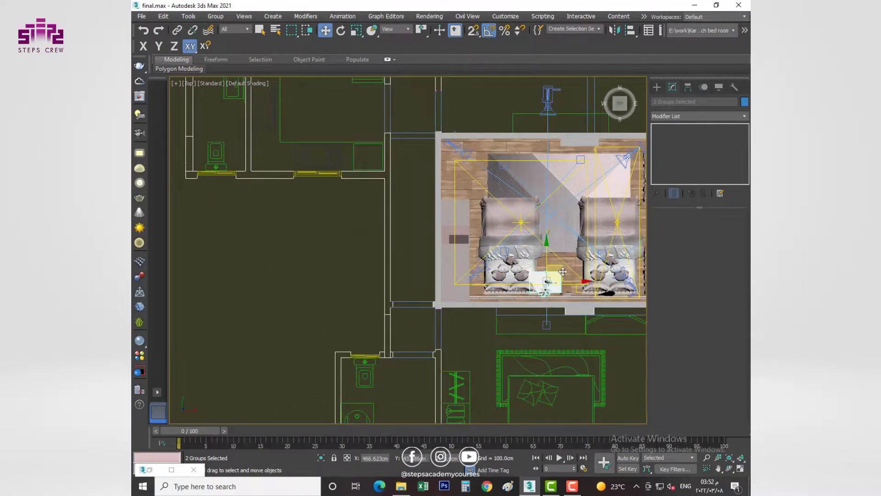
scroll(562, 272, "up", 6)
Frame the nightstand group alone in a shaded Top view and add an FFD 2x2x2 lattice.
key("alt+w")
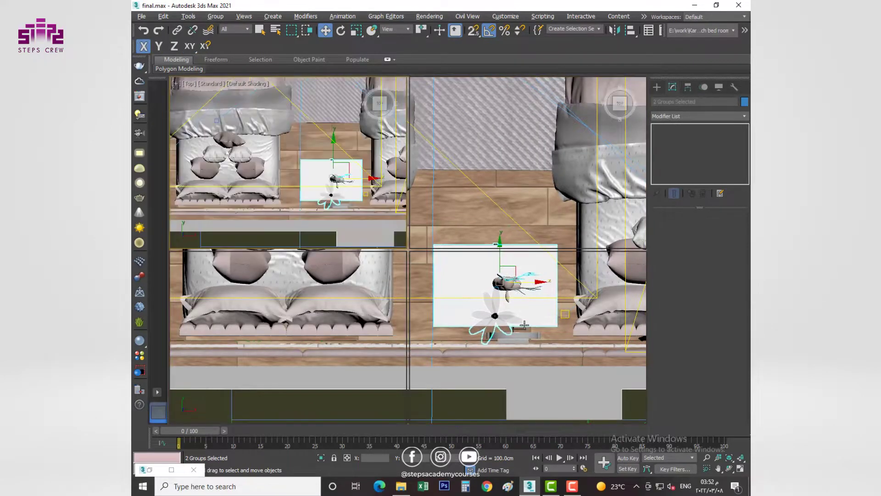
key("alt+w")
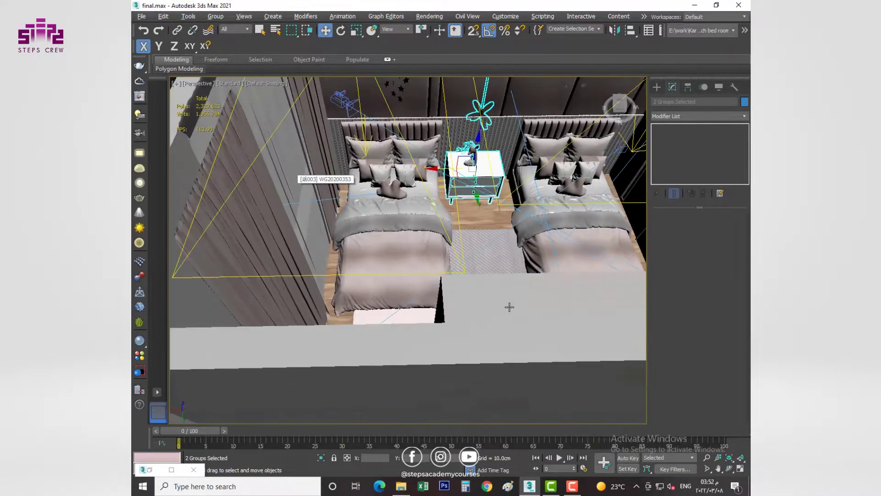
scroll(507, 305, "up", 4)
left_click(495, 253)
key("z")
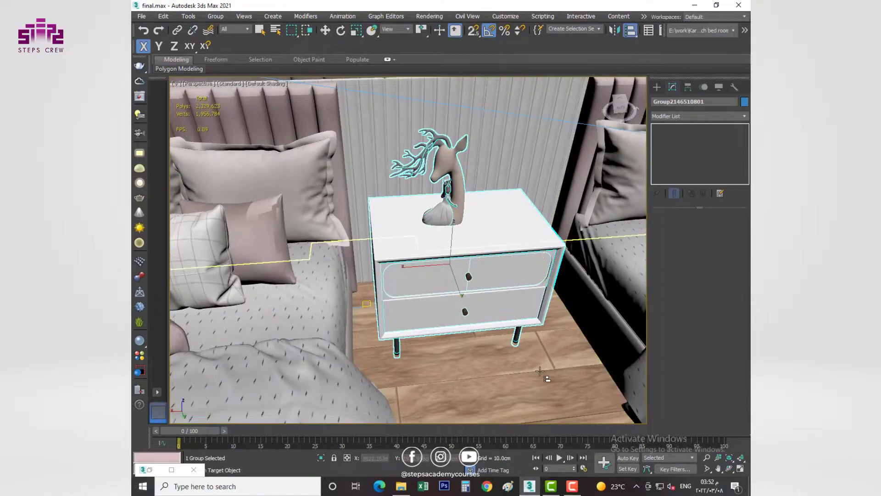
key("w")
key("alt+w")
key("alt+w")
scroll(242, 87, "up", 3)
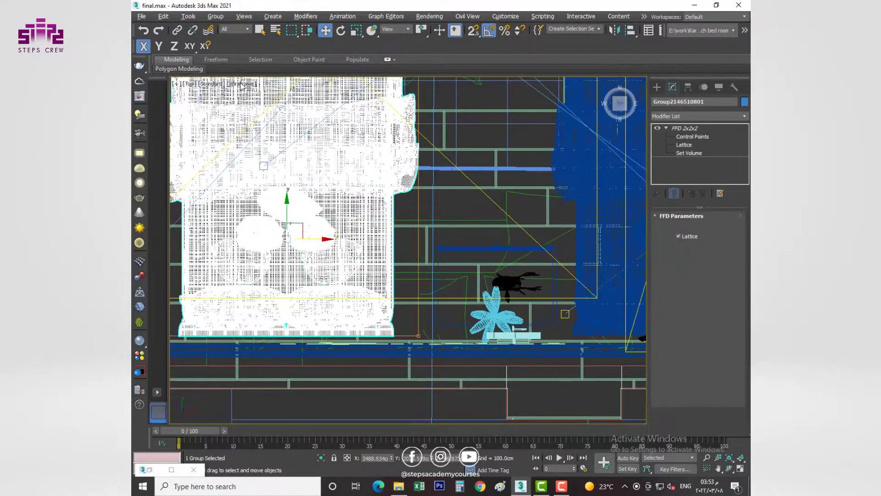
left_click(242, 84)
left_click(257, 90)
left_click(676, 116)
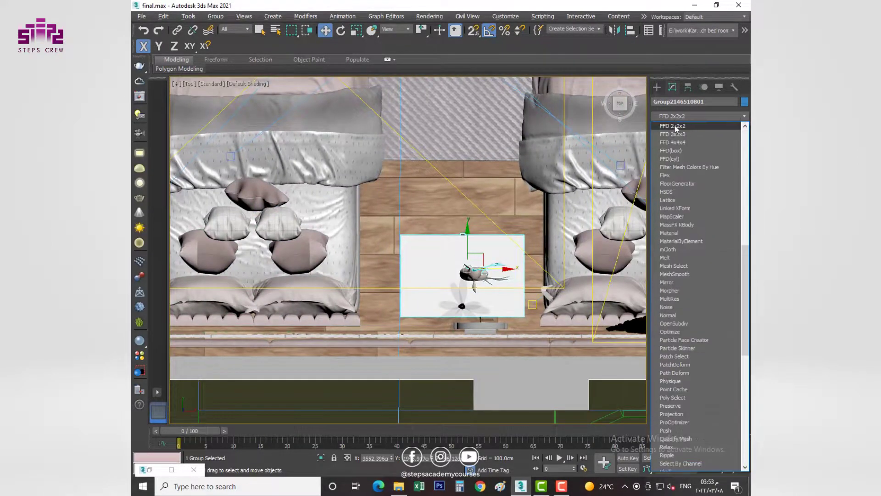
left_click(676, 126)
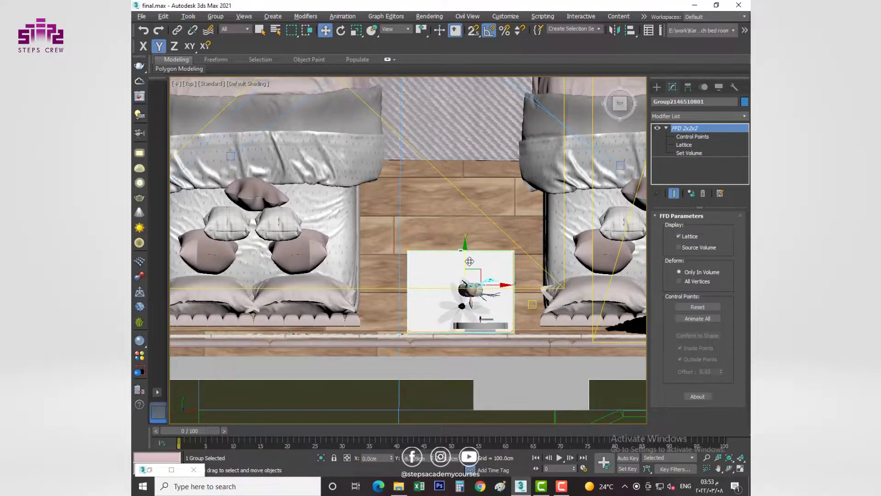
Nudge the right bed group slightly left along X and open its lattice control points.
scroll(469, 261, "down", 5)
scroll(459, 247, "up", 1)
left_click(368, 229)
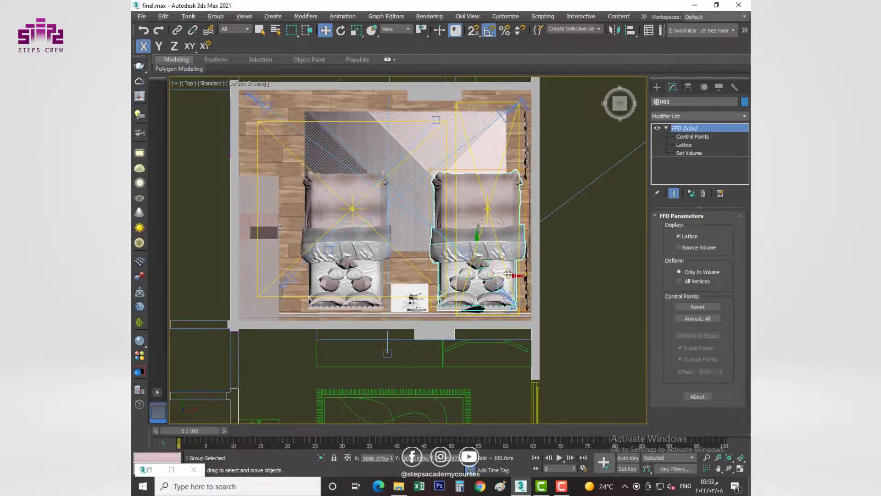
left_click_drag(508, 274, 504, 277)
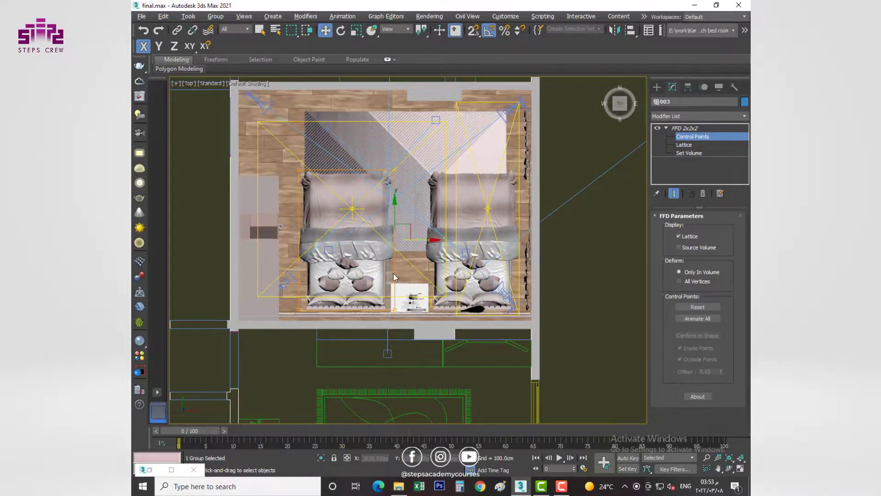
scroll(394, 277, "up", 3)
left_click(465, 222)
left_click(683, 137)
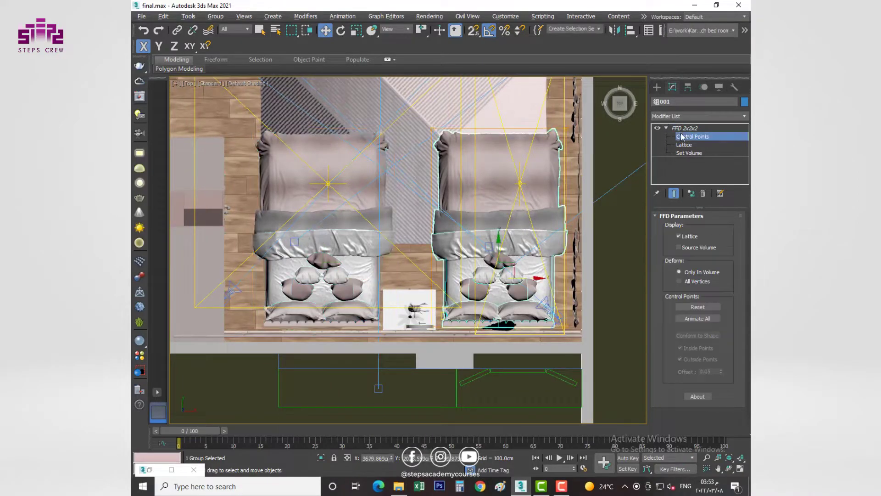
scroll(449, 276, "up", 1)
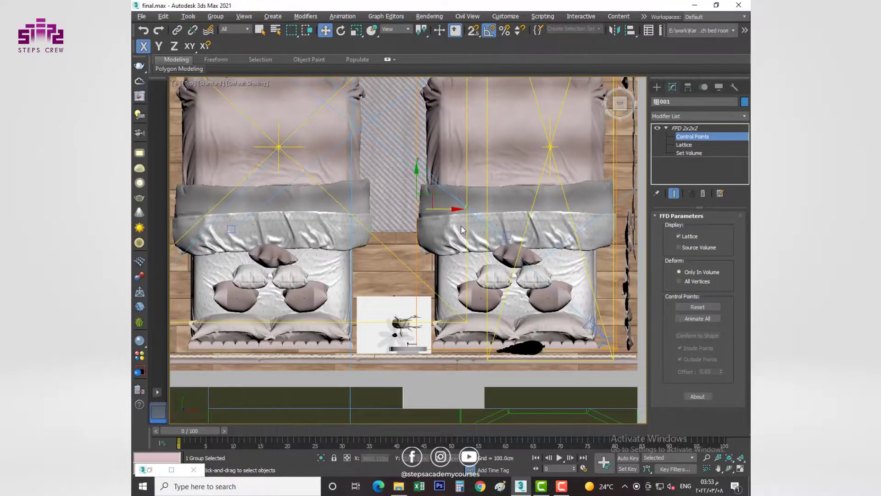
scroll(560, 254, "down", 3)
key("ctrl+b")
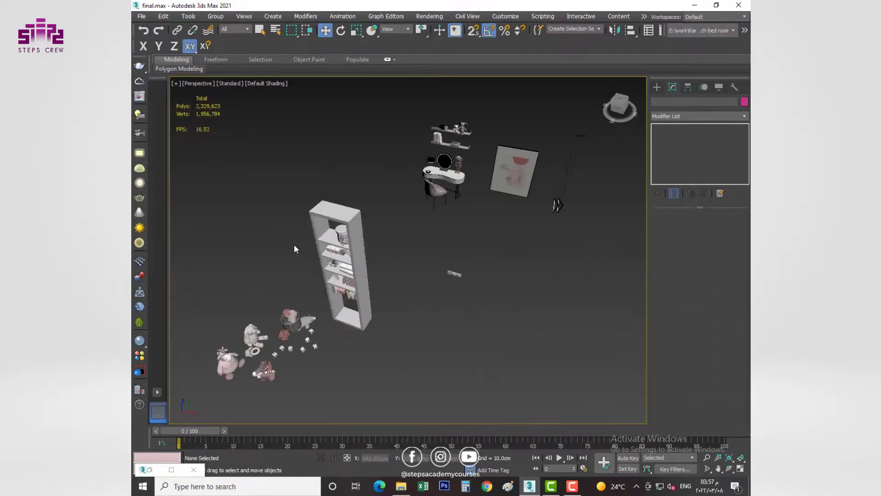
Frame the shelf unit group in perspective and align it flush to the wall.
left_click(338, 262)
key("alt+w")
key("alt+w")
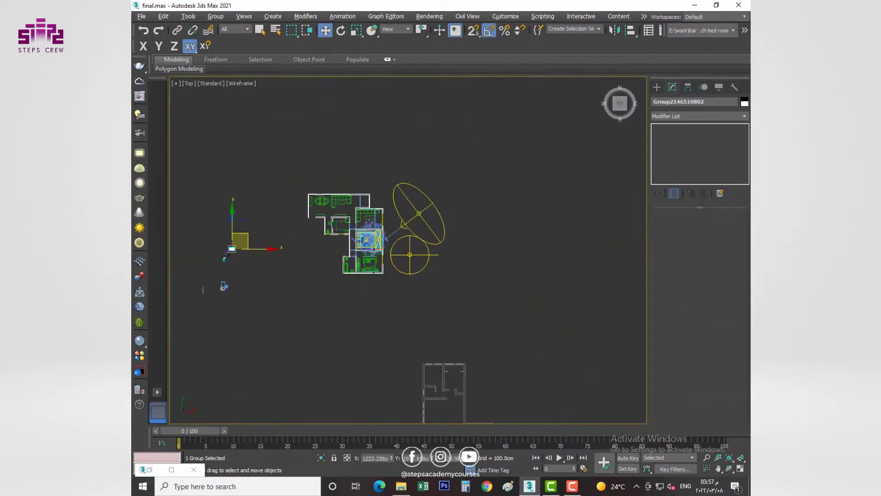
scroll(524, 285, "up", 8)
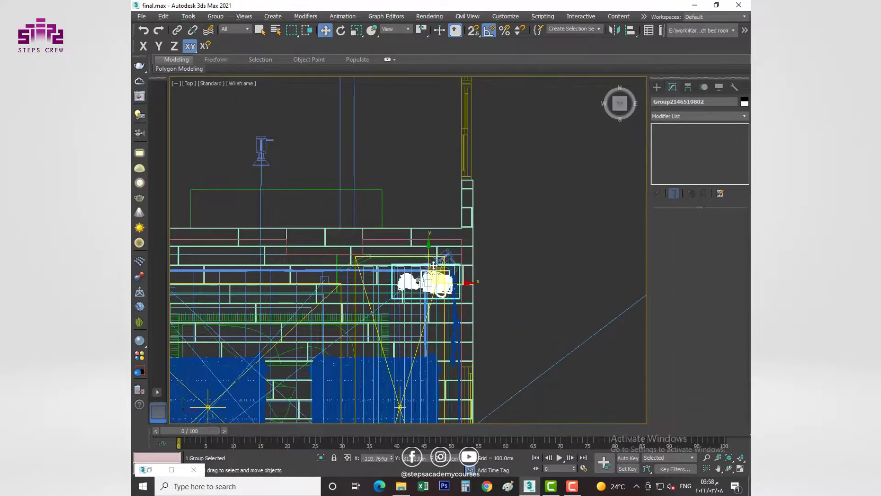
key("p")
key("z")
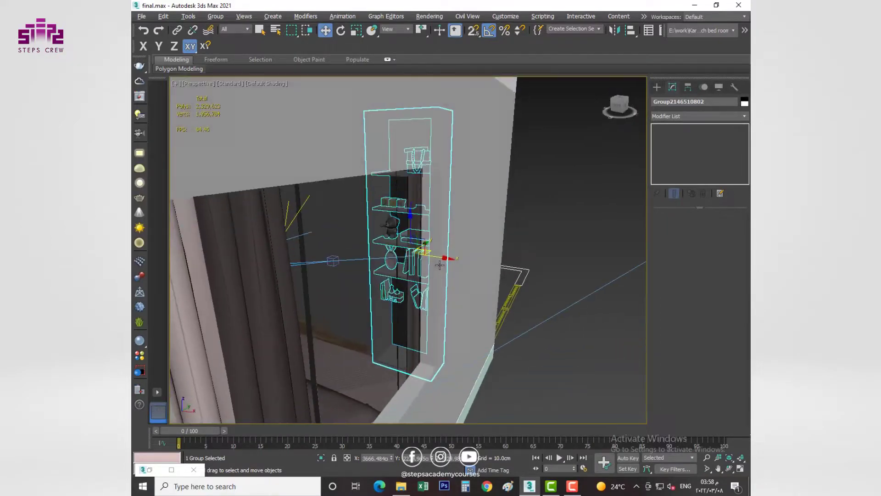
scroll(358, 303, "up", 4)
left_click(398, 352)
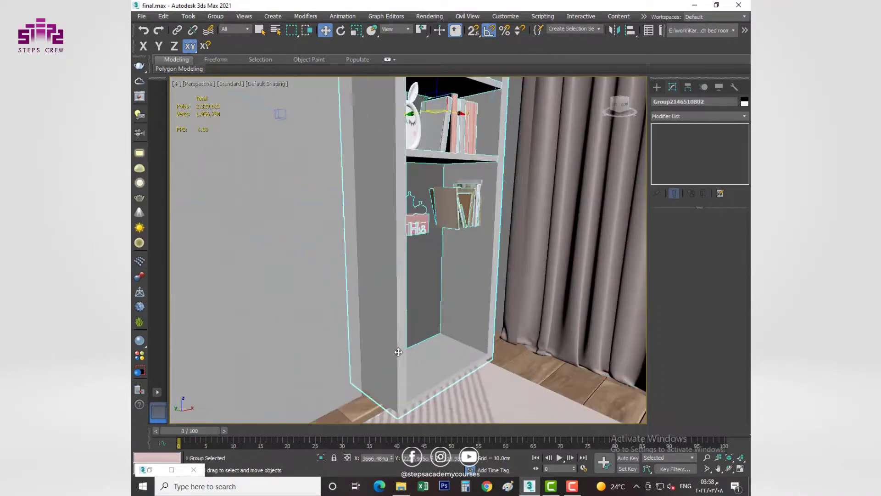
left_click(525, 368)
left_click(443, 321)
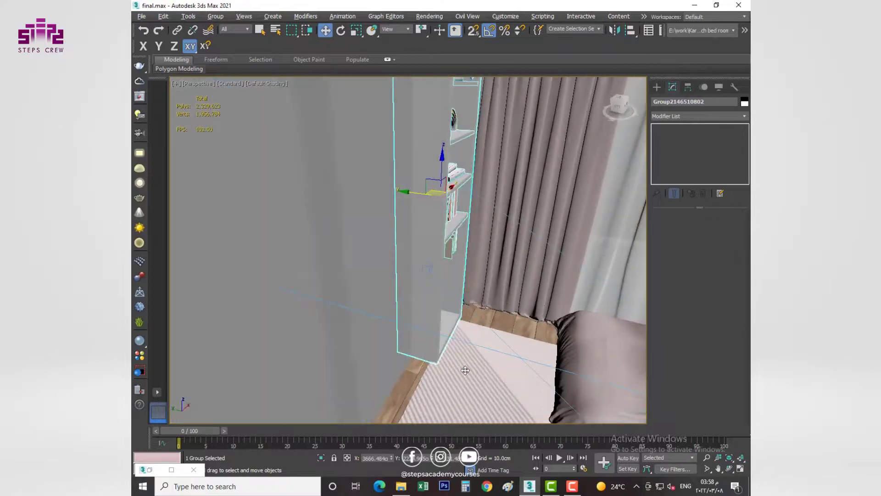
middle_click_drag(441, 321, 430, 299, "alt")
left_click(438, 299)
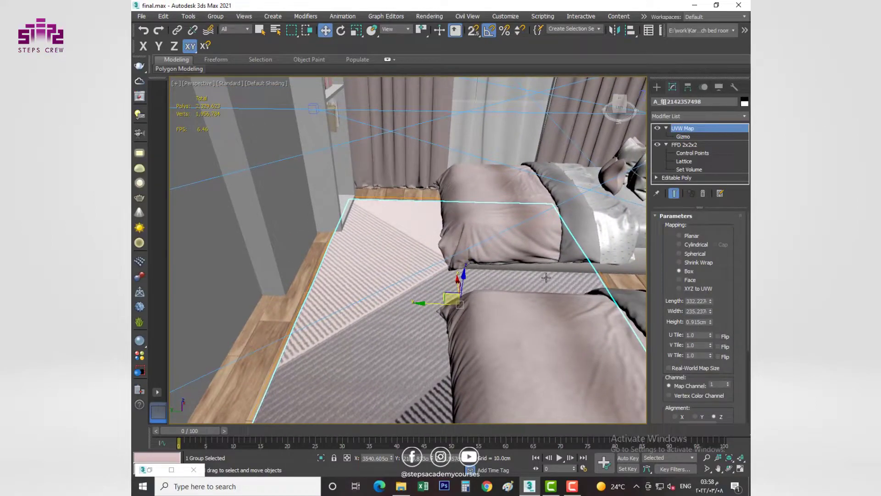
Add an FFD 2x2x2 lattice to the rug and frame it in the Top view.
left_click(699, 116)
scroll(690, 115, "down", 5)
left_click(688, 138)
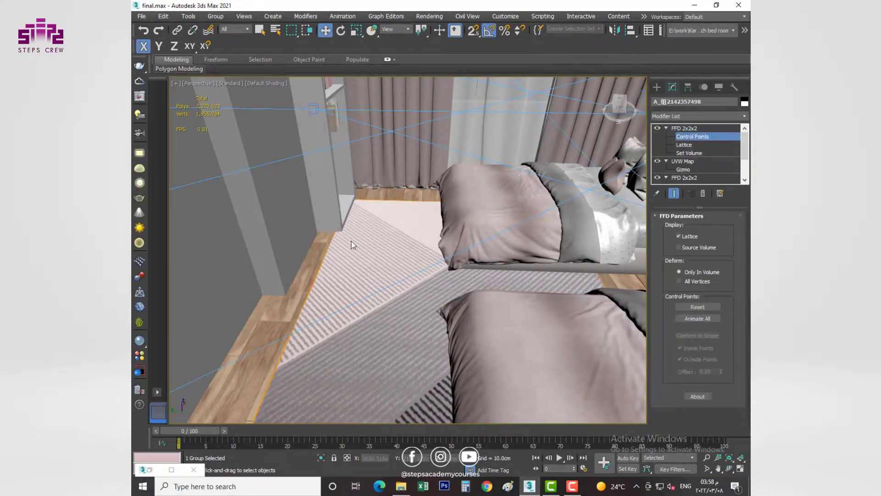
key("alt+w")
key("alt+w")
left_click(241, 84)
key("z")
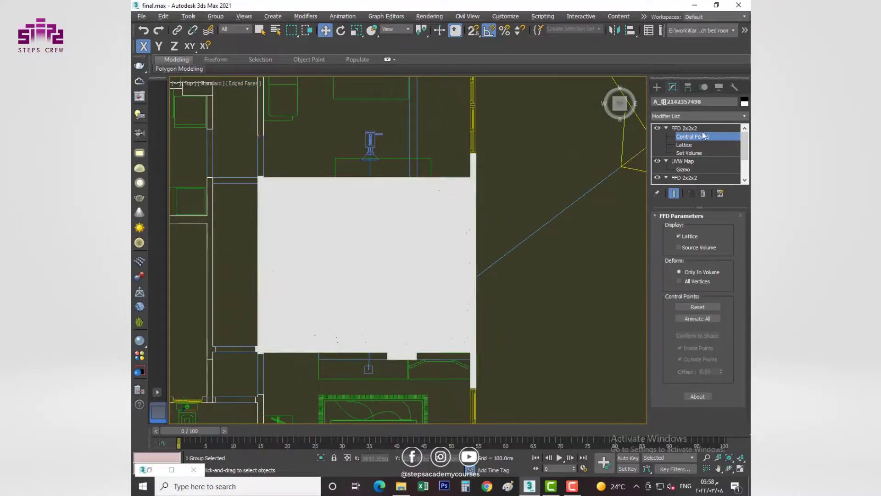
scroll(366, 244, "up", 3)
Select the rug's far-edge control points and pull them along Y toward the beds.
right_click(380, 222)
left_click(406, 206)
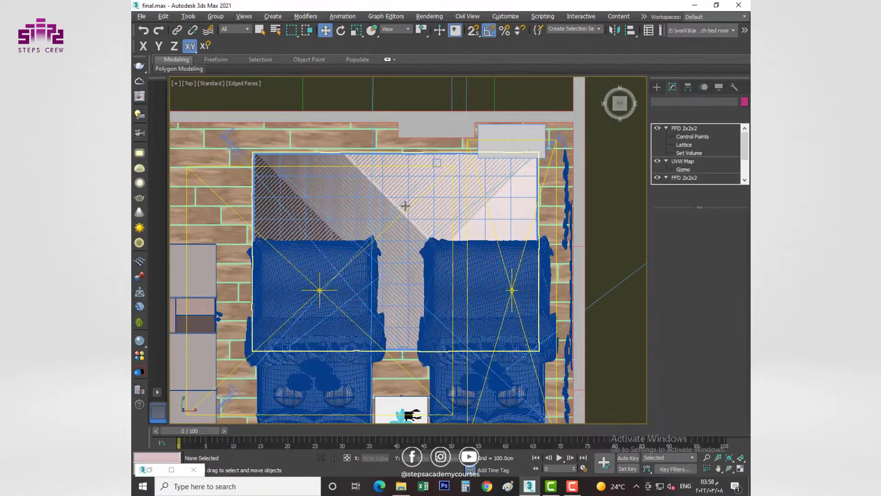
scroll(406, 208, "down", 3)
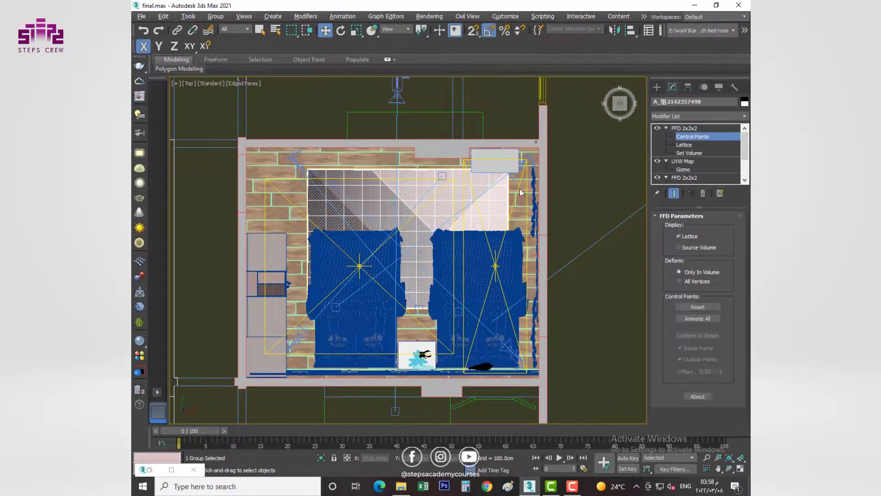
left_click_drag(567, 124, 266, 188)
left_click_drag(406, 140, 406, 150)
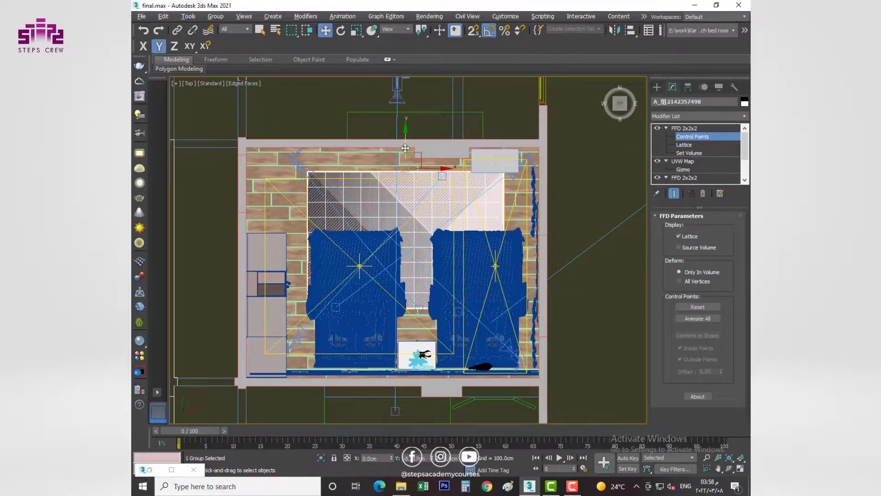
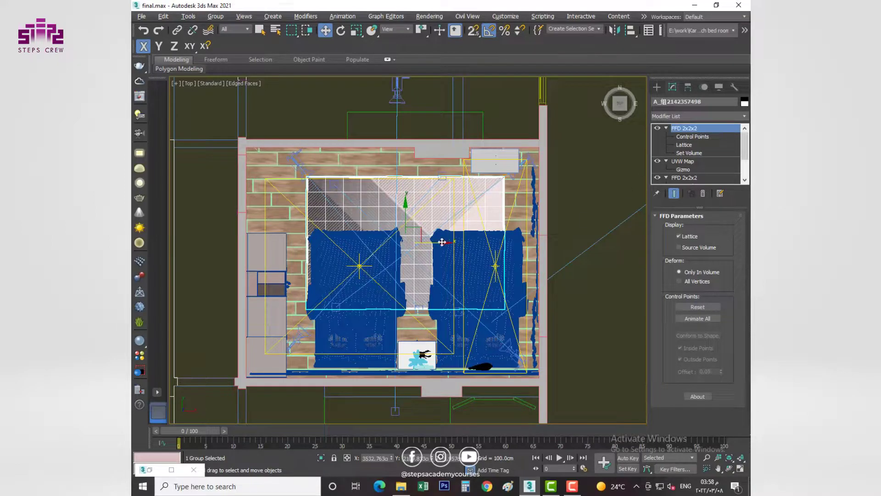
Nudge the rug right and slide the bookshelf group left and up in Top wireframe view.
left_click_drag(434, 243, 442, 244)
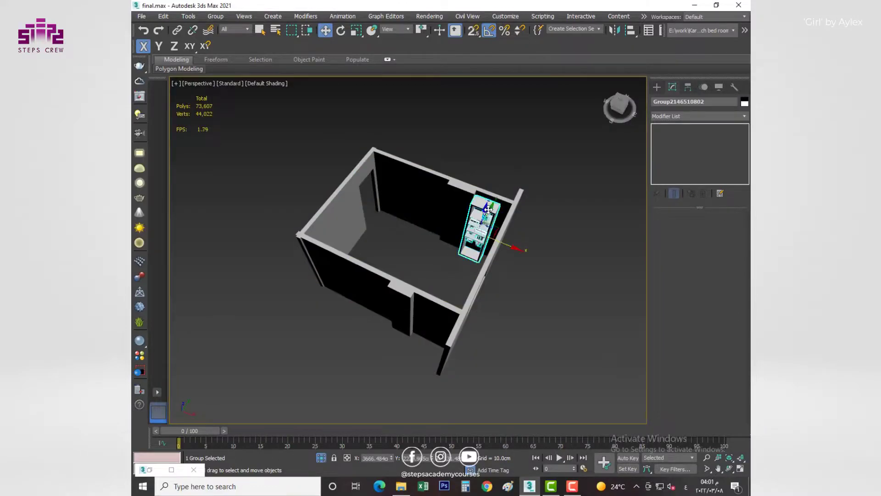
key("t")
left_click(238, 83)
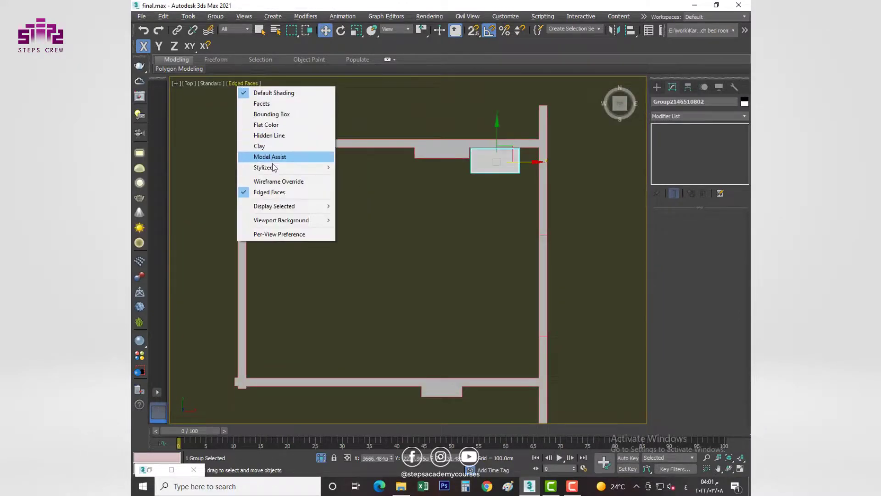
left_click(265, 156)
key("z")
left_click_drag(526, 213, 540, 233)
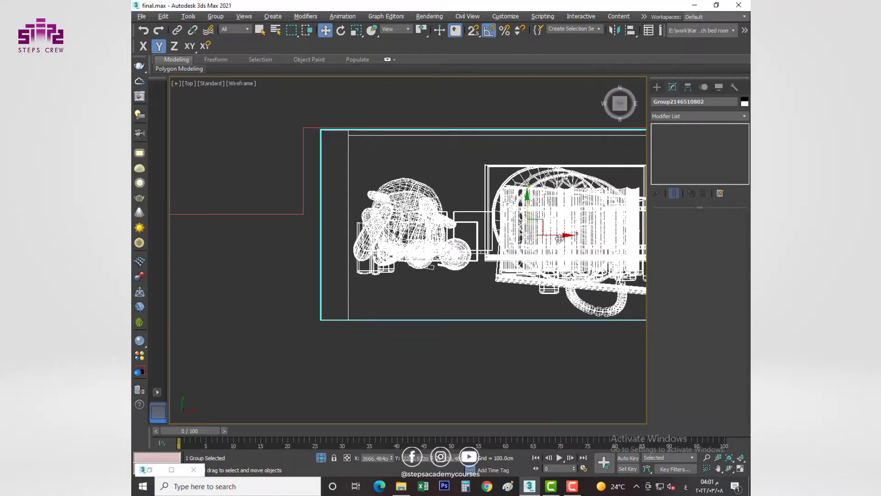
scroll(540, 233, "down", 5)
Open the bookshelf group for editing and select its top board.
key("alt+w")
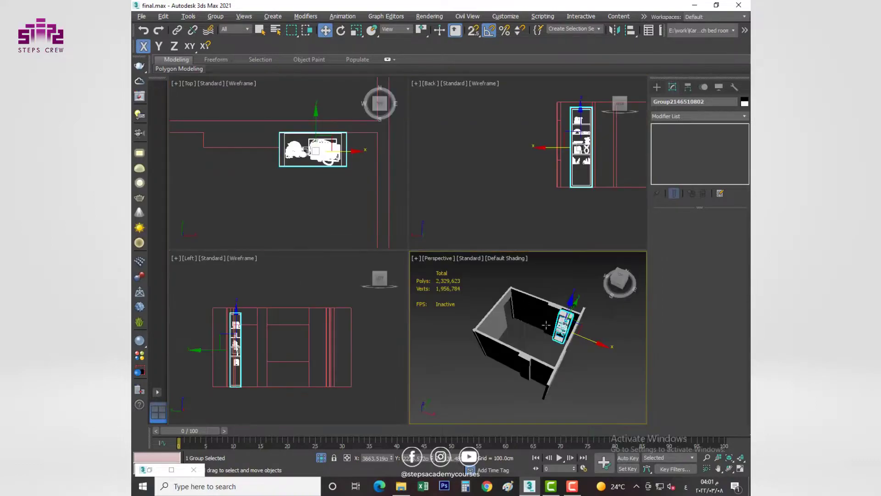
key("alt+w")
key("z")
left_click(216, 16)
left_click(229, 48)
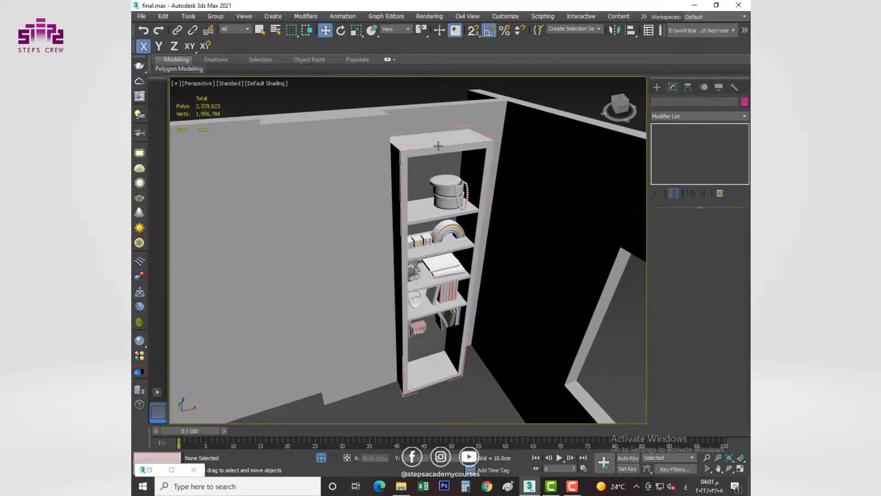
left_click(448, 150)
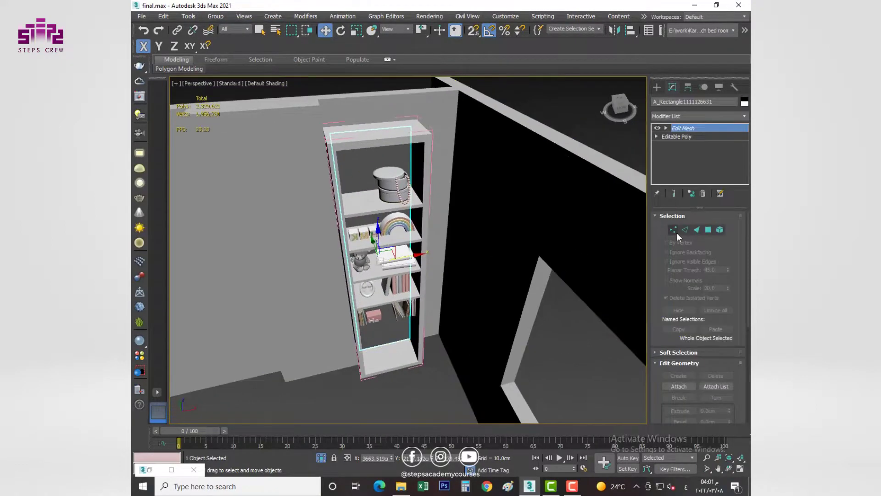
Stretch the top board's right end farther right and select the frame, dismissing the topology warning.
key("alt+w")
key("alt+w")
key("z")
middle_click_drag(569, 171, 460, 174)
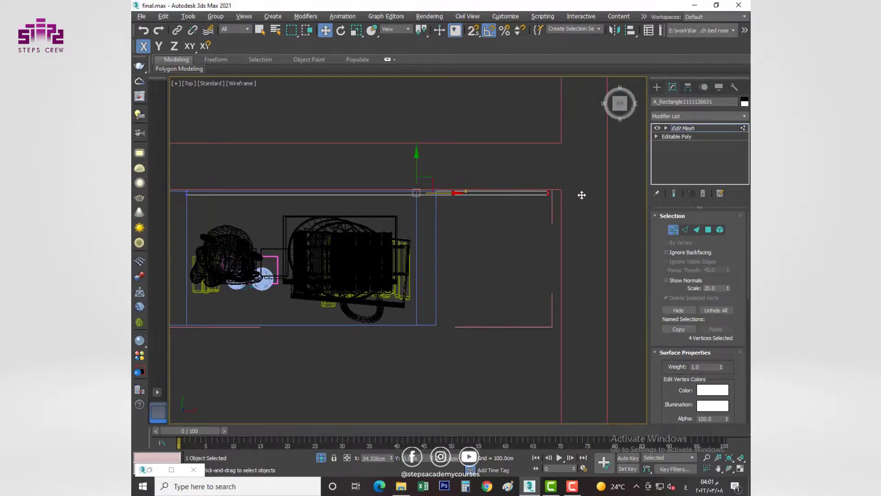
left_click_drag(581, 195, 593, 195)
left_click(674, 234)
key("alt+w")
left_click(515, 315)
key("alt+w")
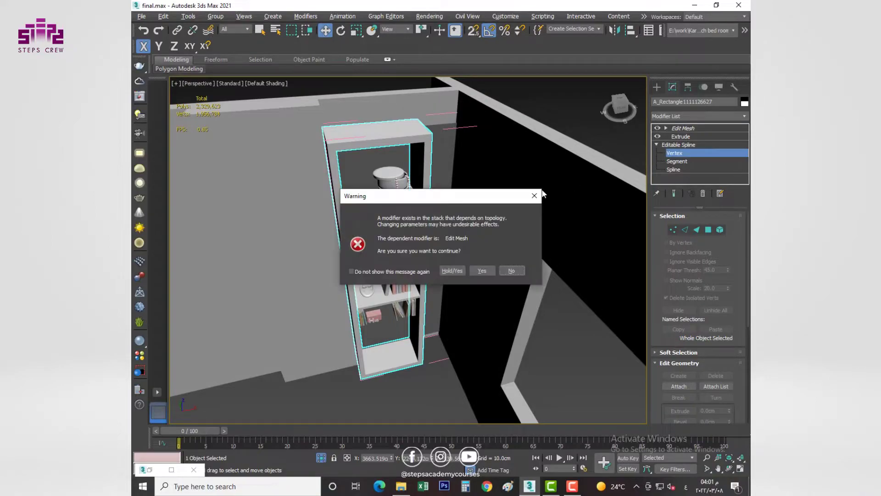
key("Escape")
At Vertex level, move the frame's side vertices along X to widen it.
key("1")
key("alt+w")
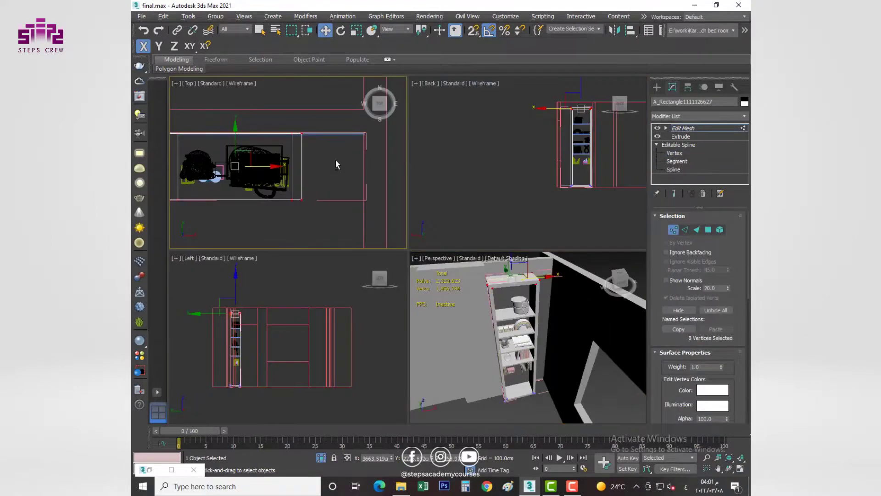
key("alt+w")
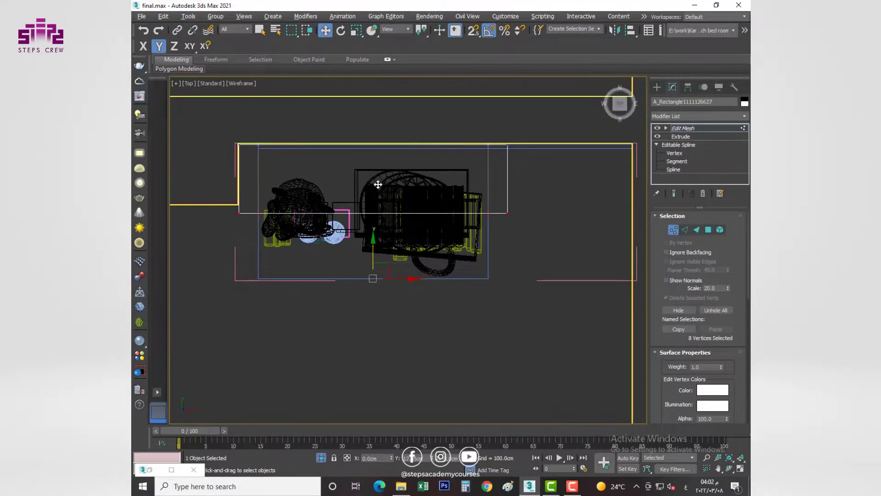
middle_click_drag(536, 230, 477, 258)
left_click_drag(494, 204, 506, 204)
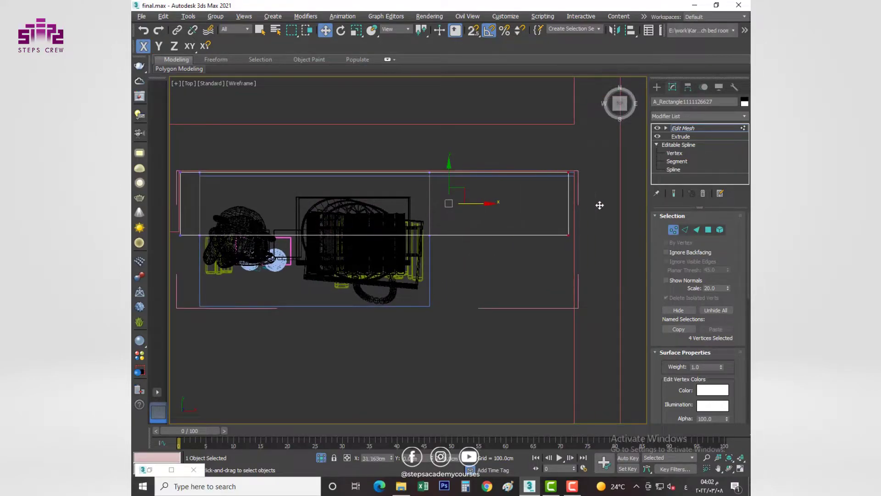
key("alt+w")
key("alt+w")
key("alt+w")
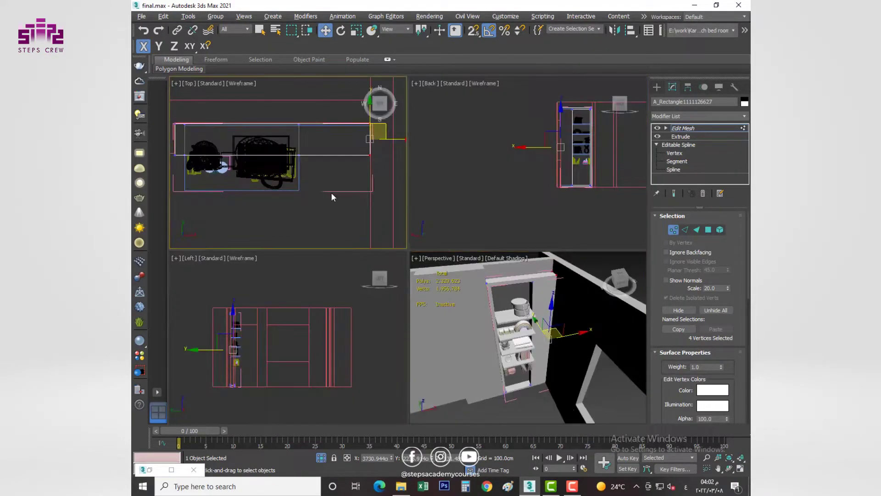
key("alt+w")
key("alt+w")
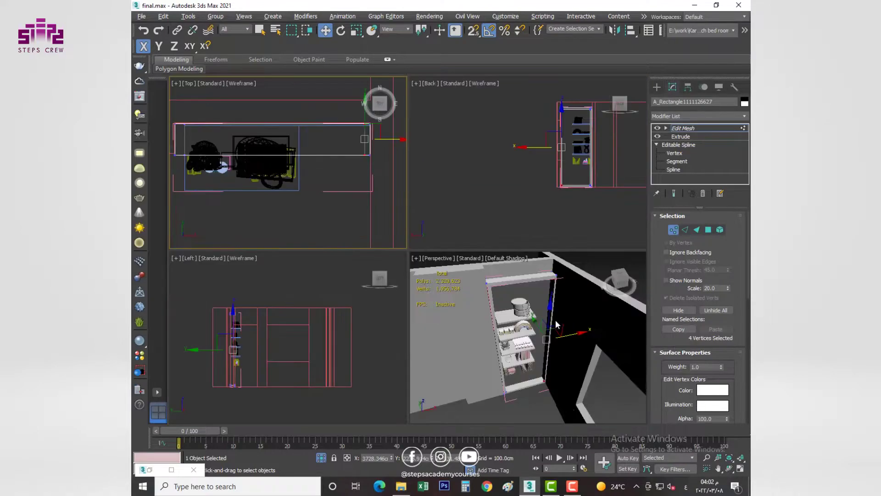
key("alt+w")
left_click(390, 202)
key("alt+w")
key("alt+w")
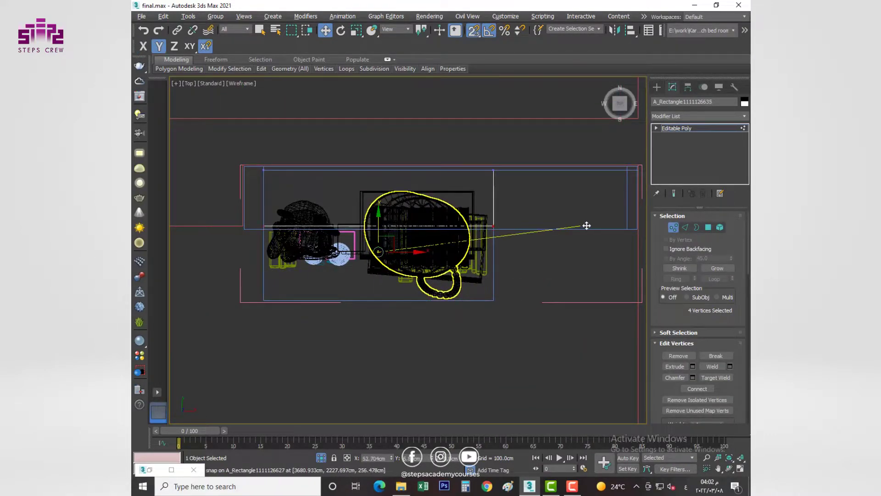
Select the pot group, then the top shelf board and the rainbow shelf board.
key("alt+w")
key("alt+w")
left_click(370, 168)
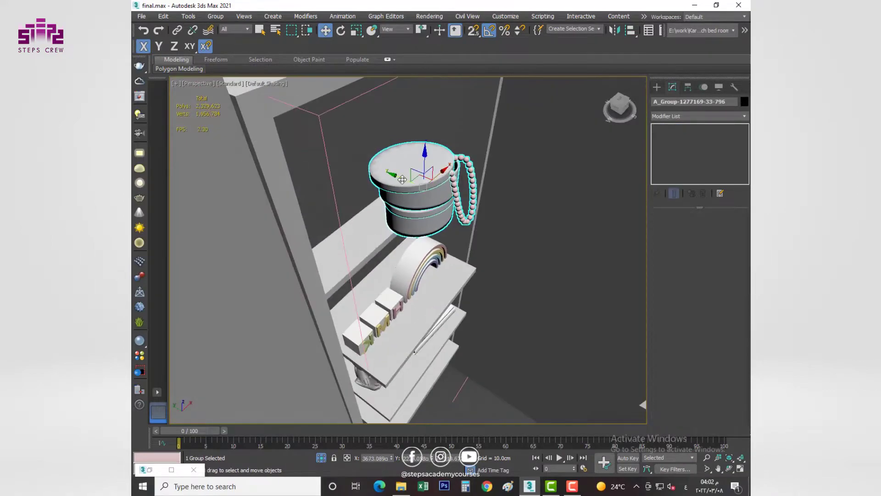
mouse_move(370, 168)
middle_mouse_down("alt")
mouse_move(355, 214)
mouse_move(374, 259)
mouse_move(413, 239)
middle_mouse_up("alt")
key("w")
left_click(413, 239)
left_click(394, 234)
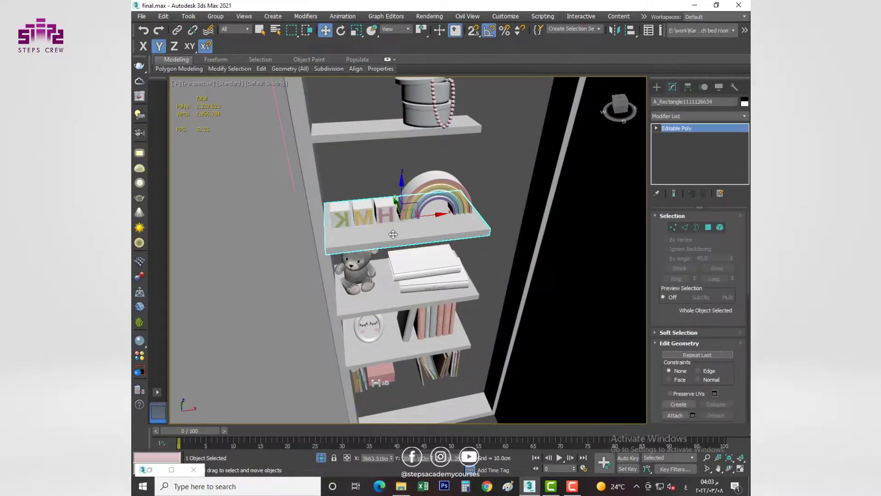
left_click(404, 227)
middle_click_drag(404, 228, 387, 267, "alt")
Check the rainbow shelf's vertices in Top wireframe view, then return to shaded perspective.
key("1")
key("t")
key("F3")
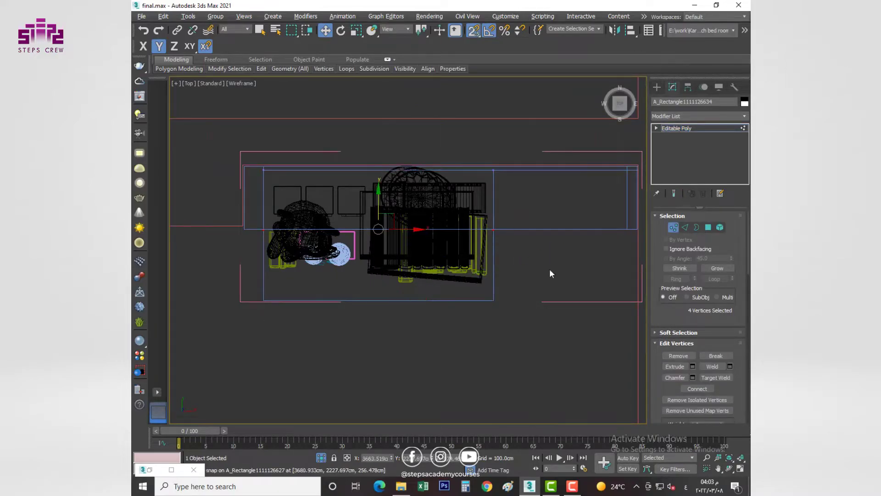
key("1")
key("p")
key("F3")
middle_click_drag(551, 274, 411, 300, "alt")
scroll(418, 298, "down", 5)
scroll(411, 300, "up", 8)
Delete the book group from the shelf and select the board's end vertices in Top view.
left_click(417, 285)
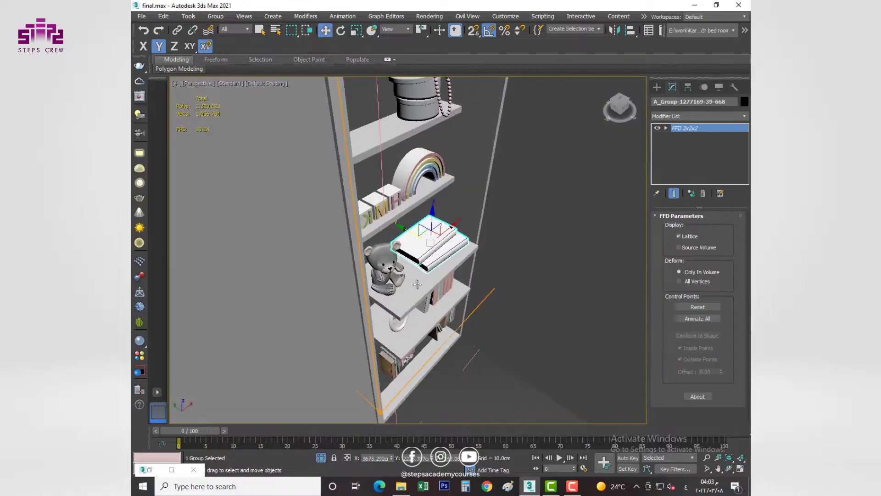
key("Delete")
left_click(432, 275)
scroll(432, 275, "up", 4)
middle_click_drag(432, 276, 441, 271, "alt")
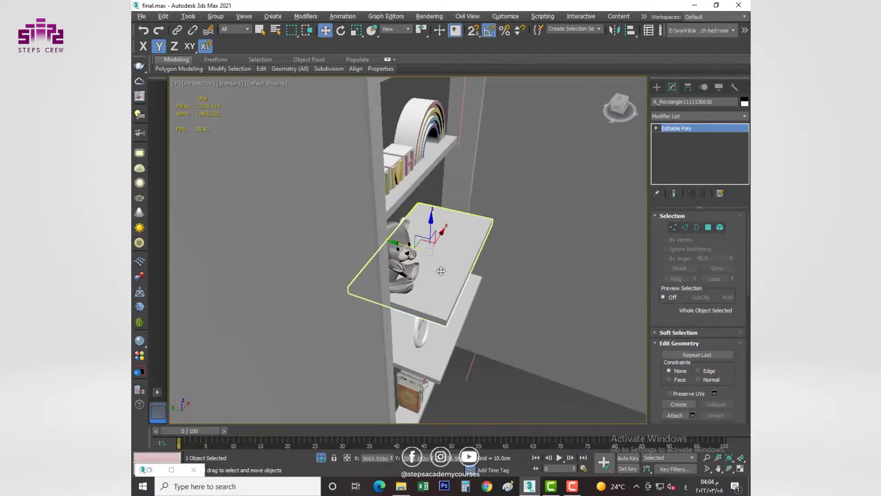
key("1")
key("t")
key("F3")
left_click_drag(543, 275, 217, 331)
key("alt+w")
key("alt+w")
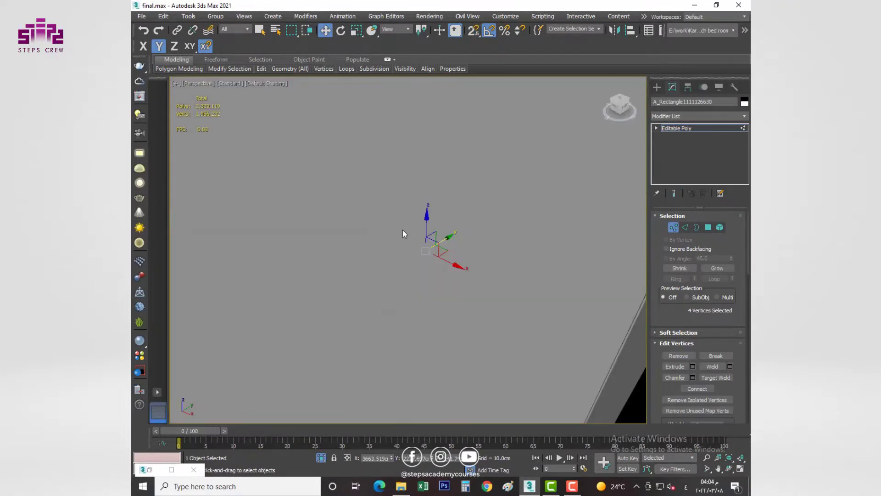
Select the teddy bear and then the book group on the shelves.
left_click(399, 221)
scroll(392, 209, "up", 2)
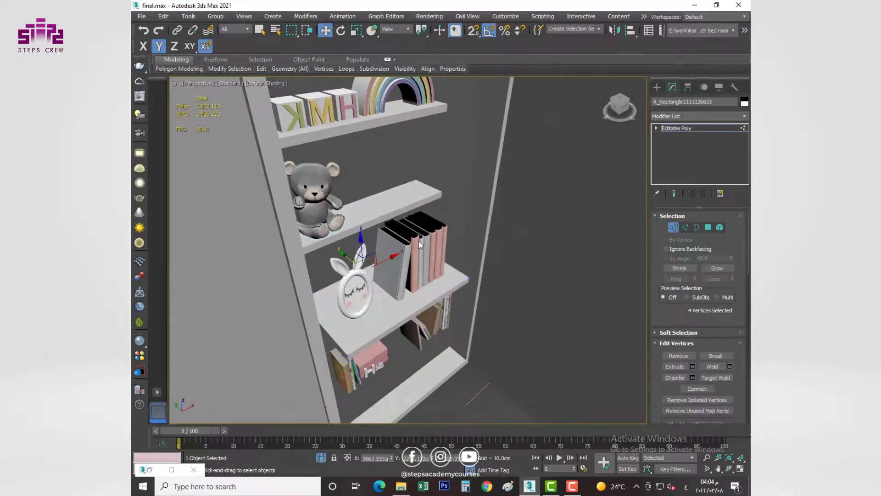
scroll(419, 174, "up", 2)
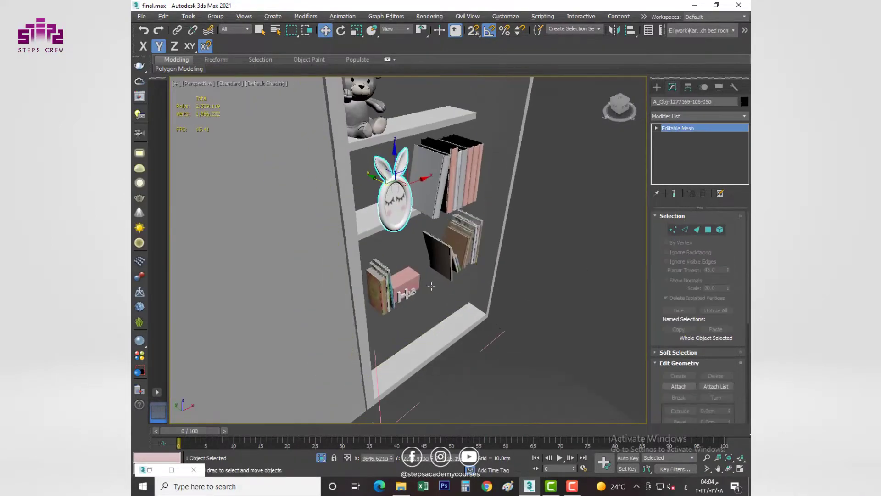
scroll(419, 174, "up", 2)
left_click(420, 174)
scroll(419, 173, "down", 3)
Select the lower-shelf book group to seat it on its shelf.
scroll(419, 173, "down", 3)
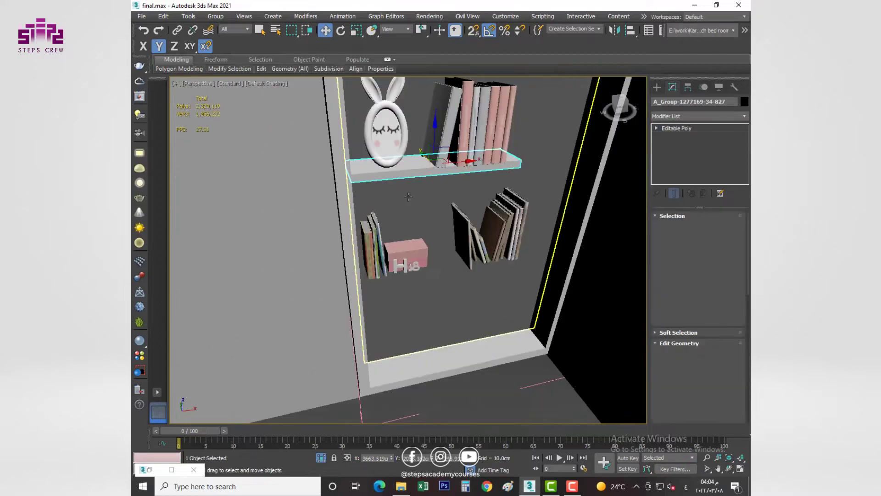
left_click(463, 305)
scroll(460, 224, "up", 4)
scroll(460, 224, "down", 2)
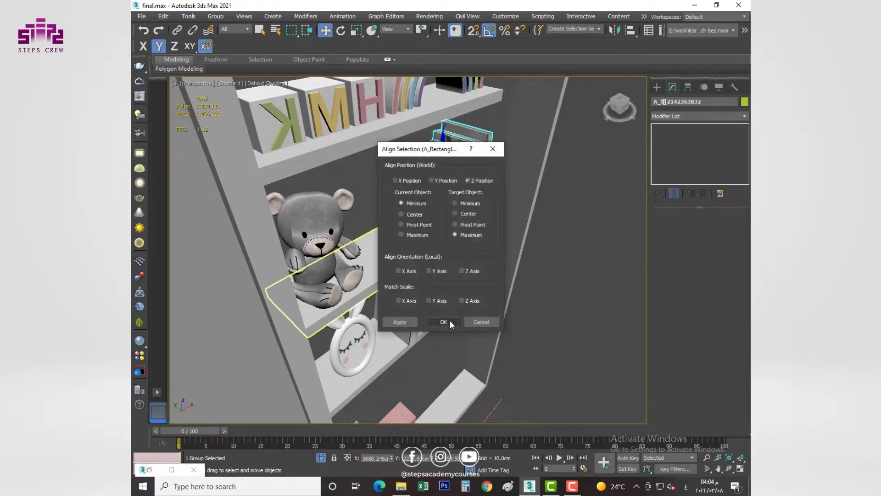
scroll(423, 184, "up", 3)
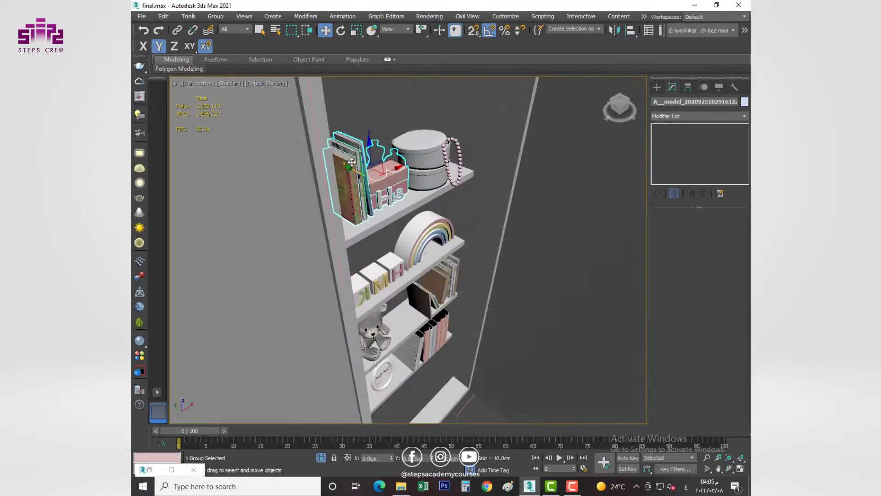
scroll(423, 184, "up", 2)
scroll(328, 143, "up", 3)
scroll(328, 143, "down", 3)
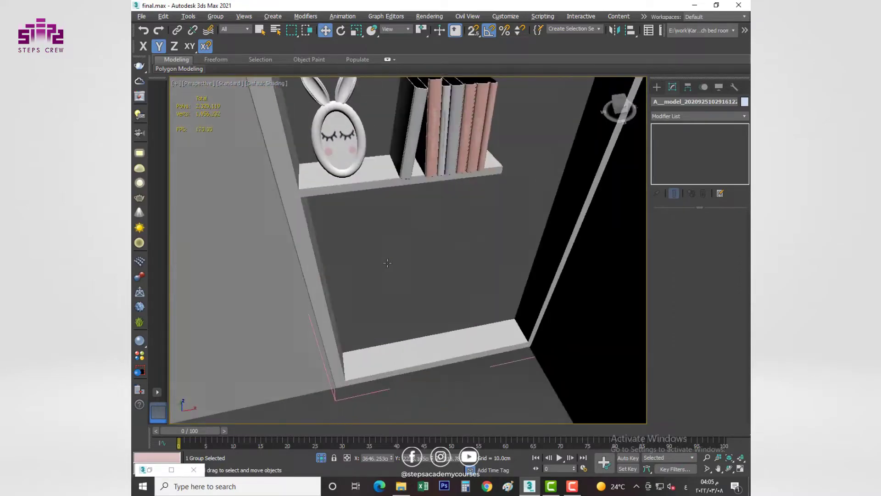
Select the lower shelf board's end vertices to stretch it to the new width.
left_click(374, 255)
key("t")
mouse_move(542, 192)
left_mouse_down()
mouse_move(563, 212)
mouse_move(303, 207)
left_mouse_up()
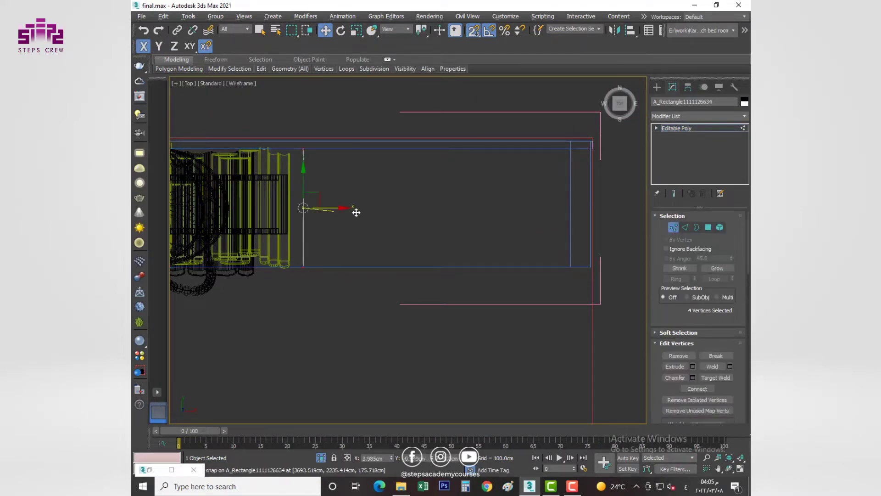
key("alt+w")
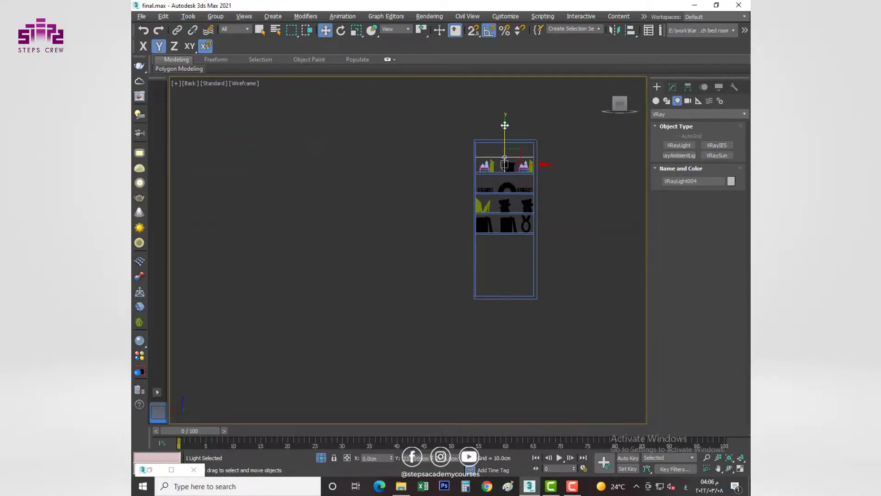
Set the VRay light's temperature to 5000 K and make it invisible.
key("alt+w")
key("alt+w")
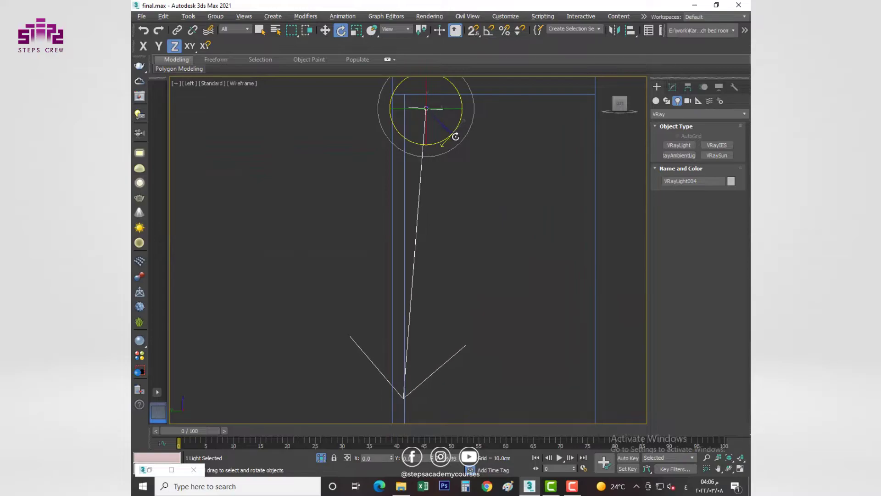
left_click(677, 89)
left_click(707, 290)
type("5000")
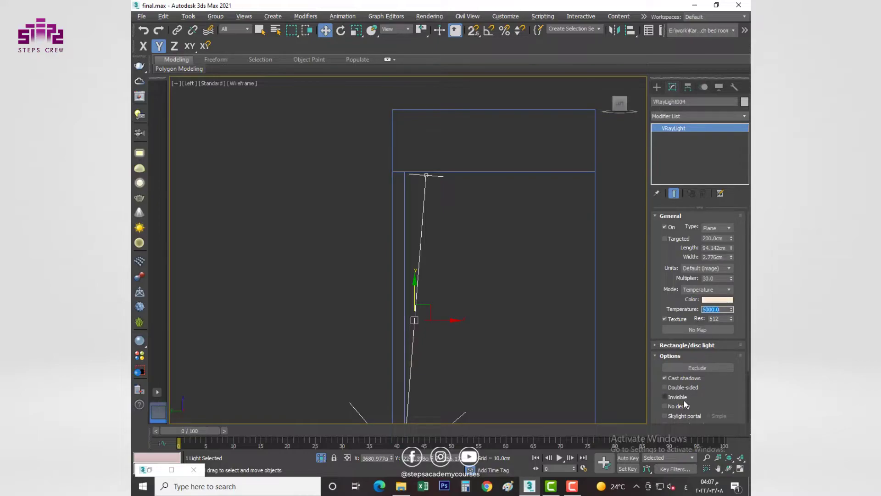
left_click(684, 398)
scroll(687, 367, "down", 3)
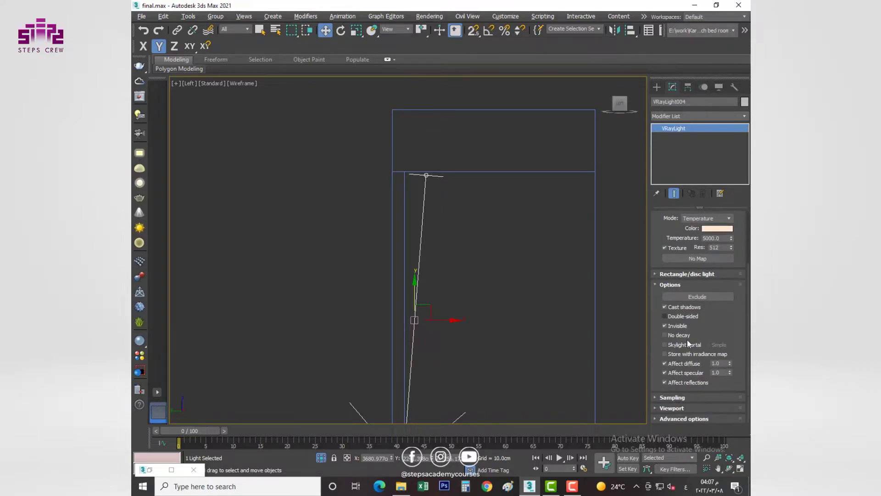
In the Back view, instance the light down beneath the next two shelves.
key("alt+w")
left_click(543, 147)
key("alt+w")
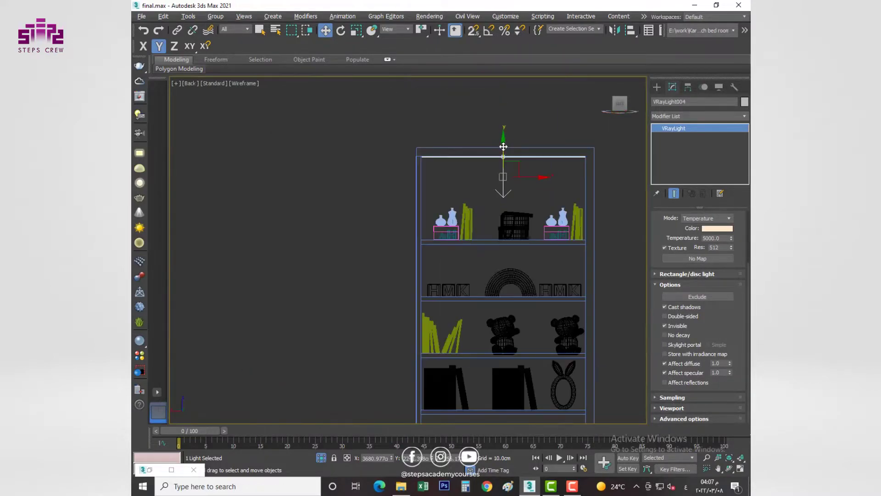
left_click_drag(503, 145, 504, 238, "shift")
left_click(436, 282)
scroll(510, 303, "up", 4)
scroll(510, 303, "up", 2)
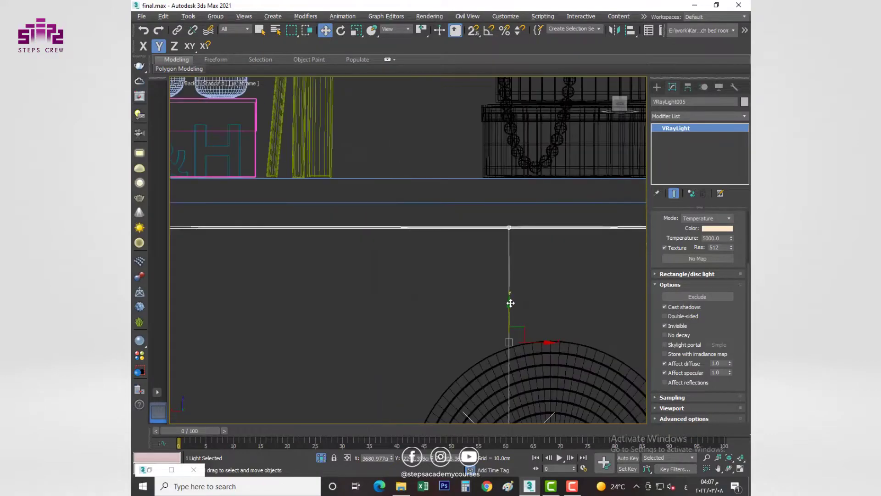
scroll(485, 228, "down", 5)
left_click_drag(489, 286, 488, 294, "shift")
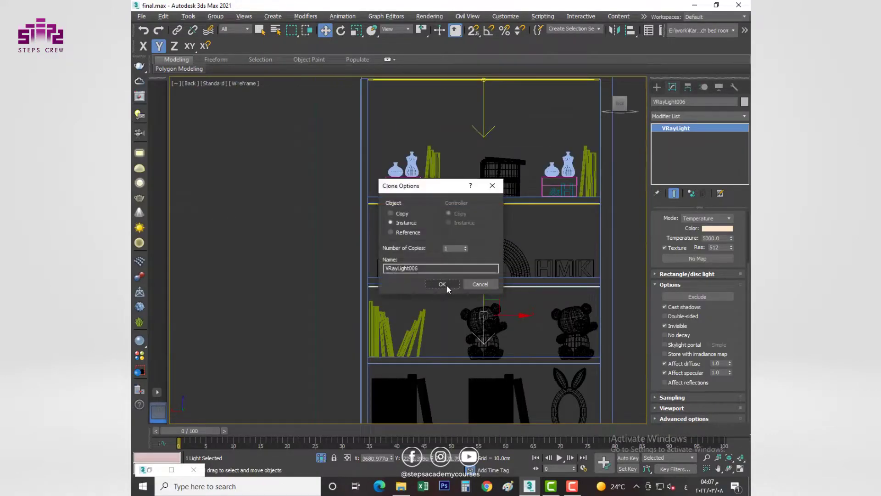
left_click(438, 282)
Instance one more copy of the light beneath the bottom shelf.
scroll(486, 307, "up", 4)
scroll(476, 276, "down", 3)
scroll(475, 276, "down", 2)
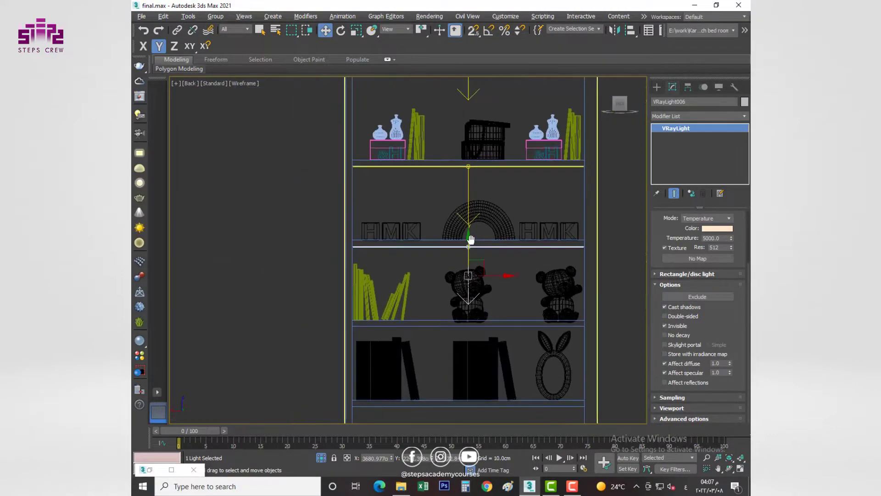
scroll(461, 258, "up", 1)
scroll(462, 259, "up", 5)
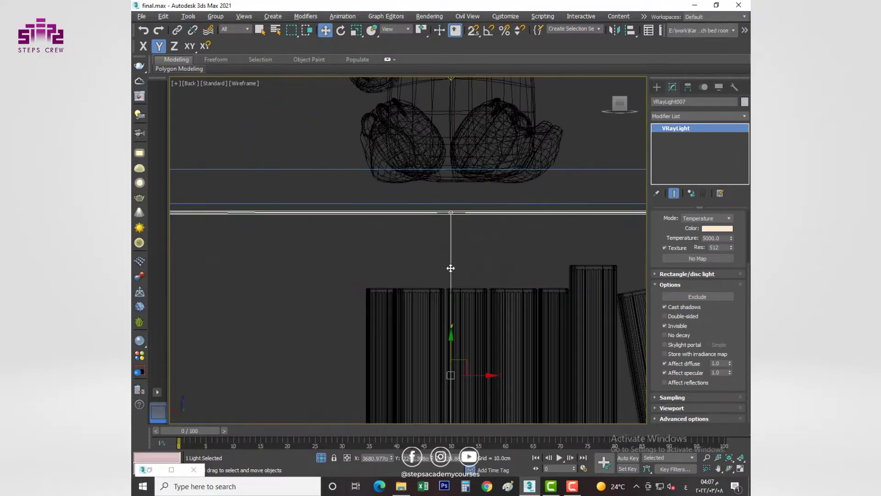
scroll(451, 264, "down", 5)
middle_click_drag(453, 254, 447, 217)
left_click_drag(447, 218, 446, 284, "shift")
left_click(436, 283)
scroll(444, 312, "up", 4)
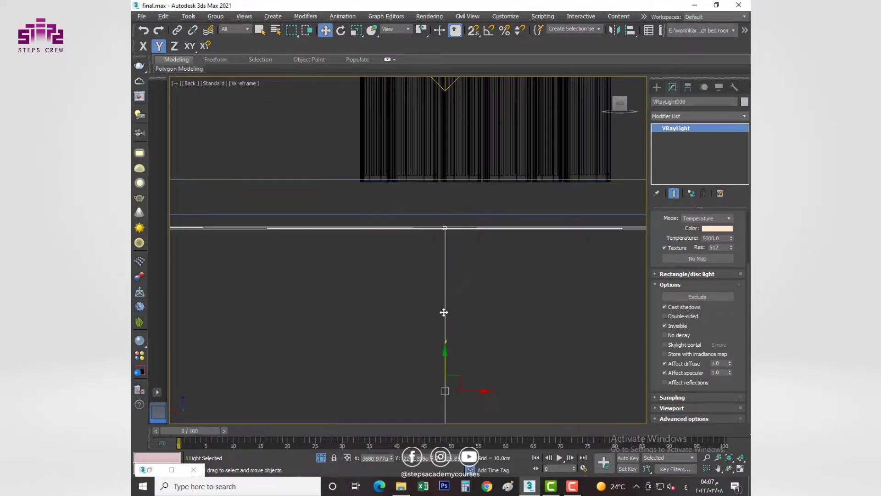
key("alt+w")
key("alt+w")
Move the desk-and-chair group into the bedroom's left side.
left_click(458, 296)
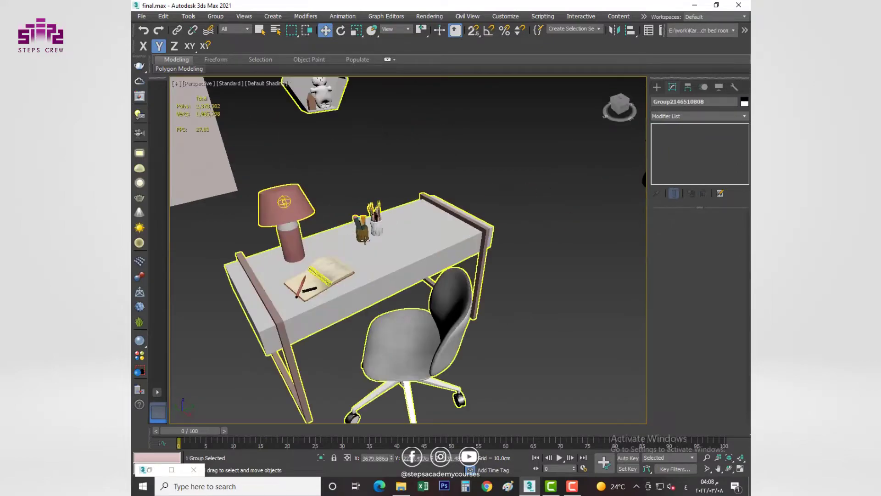
key("alt+w")
key("alt+w")
scroll(312, 270, "down", 10)
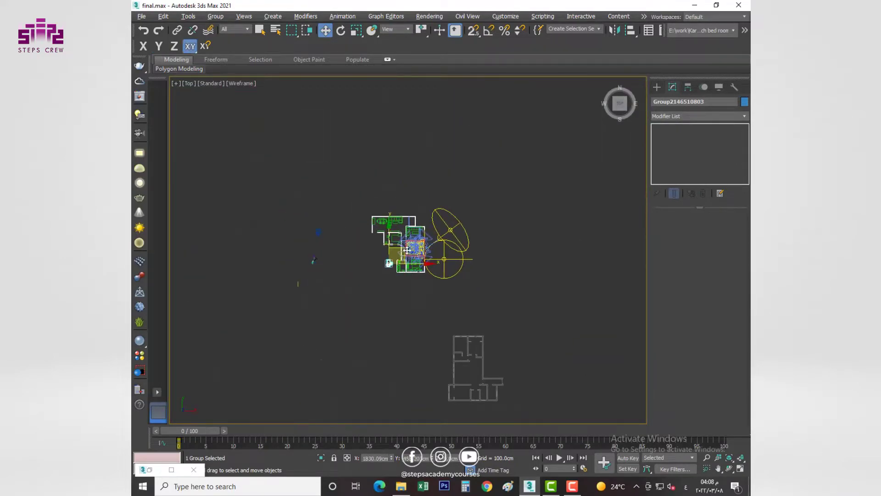
scroll(301, 303, "up", 10)
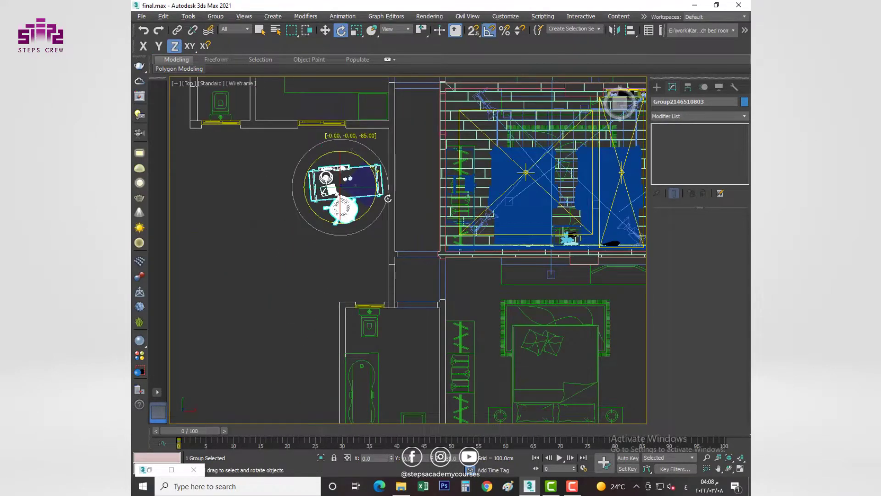
key("w")
left_click_drag(290, 197, 445, 178)
key("p")
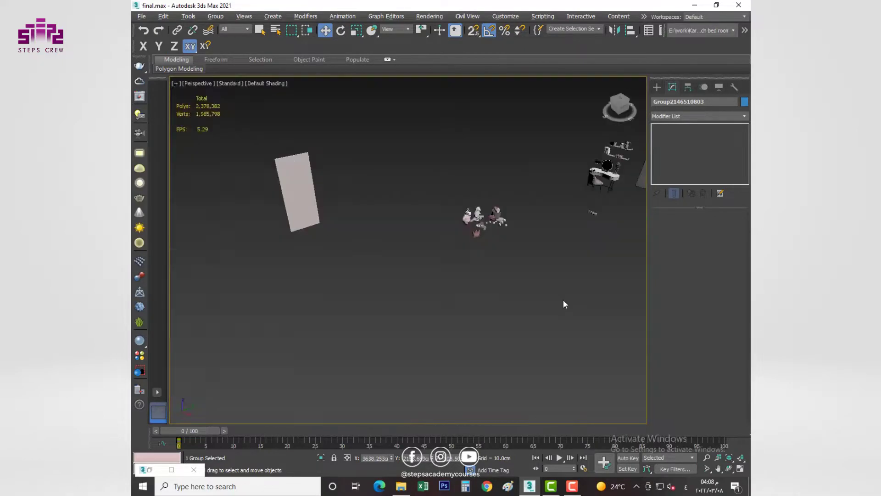
key("z")
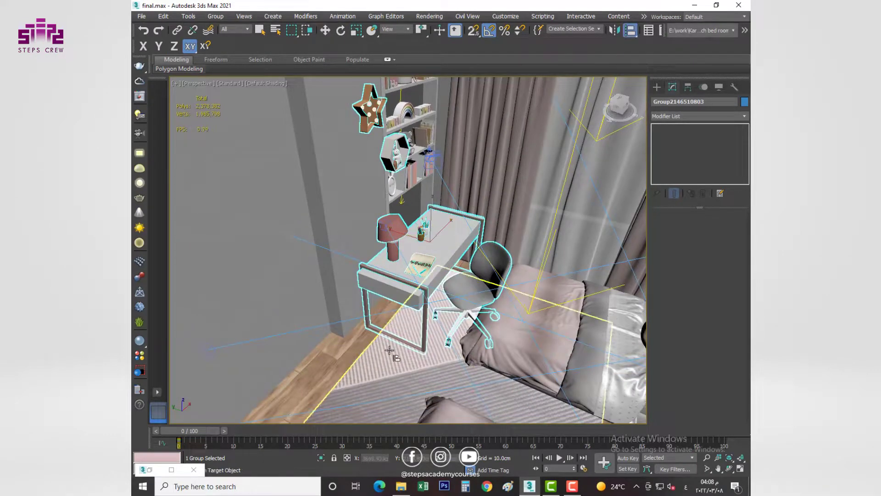
Select the fluted wall panel and rotate it to stand beside the desk.
scroll(349, 312, "down", 10)
scroll(307, 276, "down", 3)
scroll(310, 269, "up", 3)
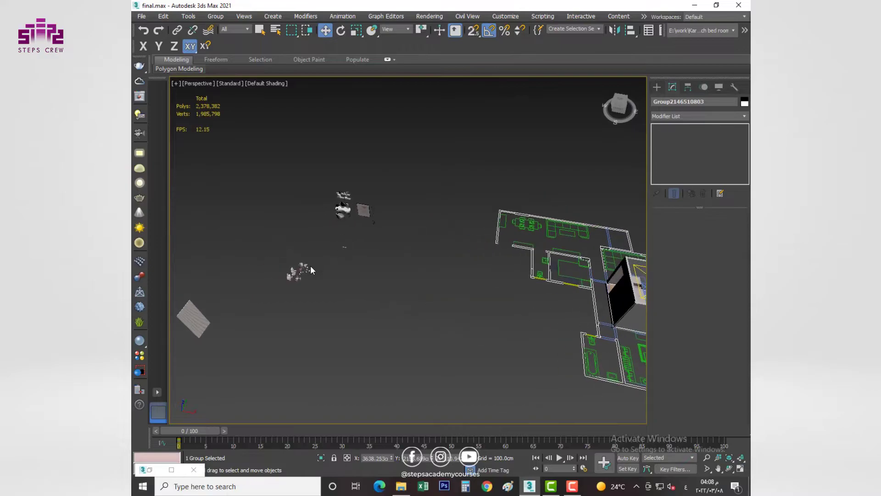
scroll(310, 270, "up", 3)
left_click(282, 293)
key("e")
scroll(368, 322, "up", 3)
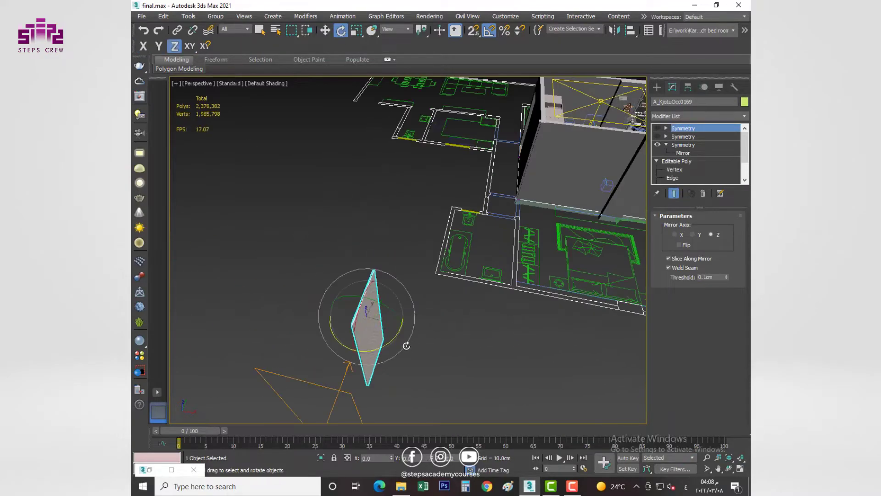
key("w")
scroll(397, 354, "down", 3)
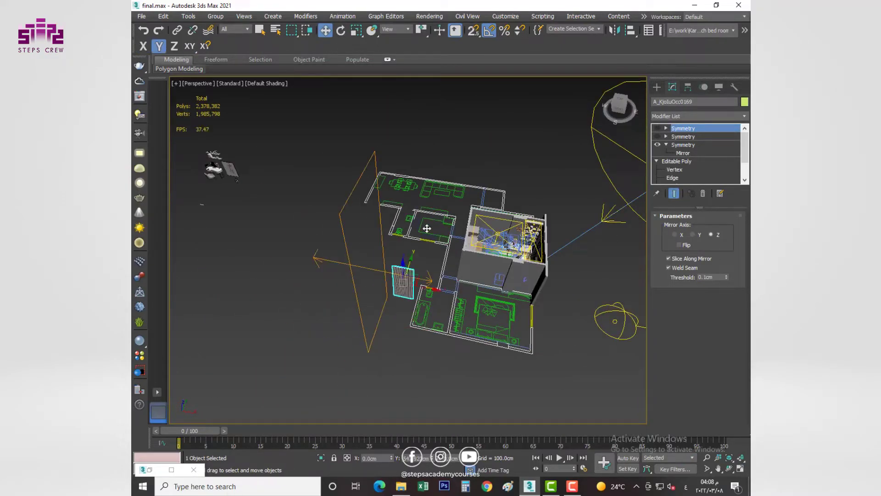
scroll(459, 276, "up", 5)
Reframe the desk area and select the fluted panel in Top view to position it.
left_click(437, 289)
scroll(436, 289, "up", 5)
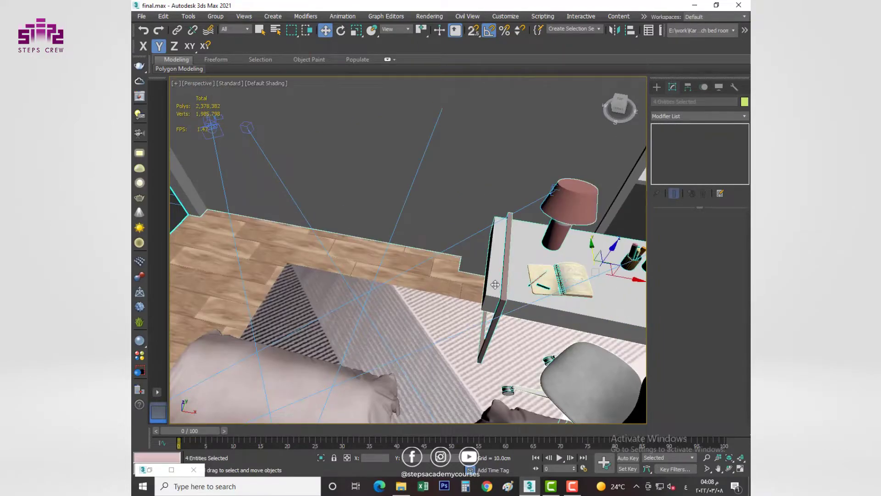
middle_click_drag(495, 284, 557, 232, "alt")
scroll(567, 217, "down", 5)
key("t")
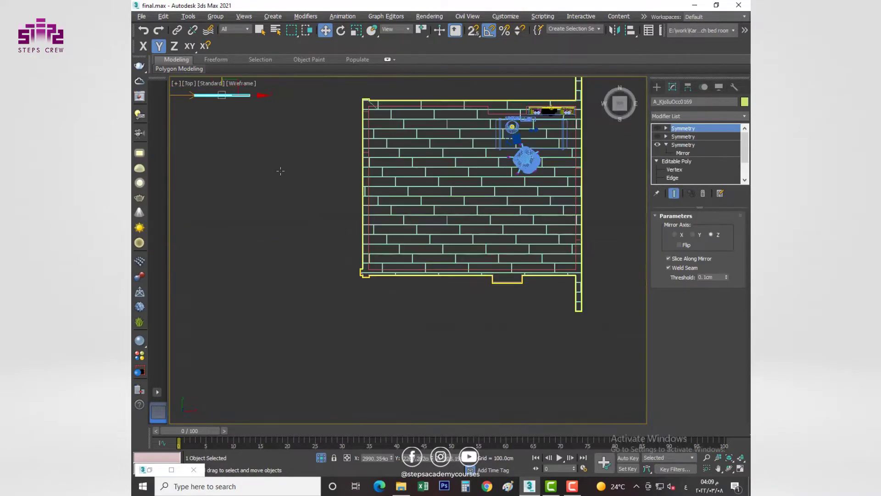
middle_click_drag(240, 78, 277, 164)
key("shift+z")
key("shift+z")
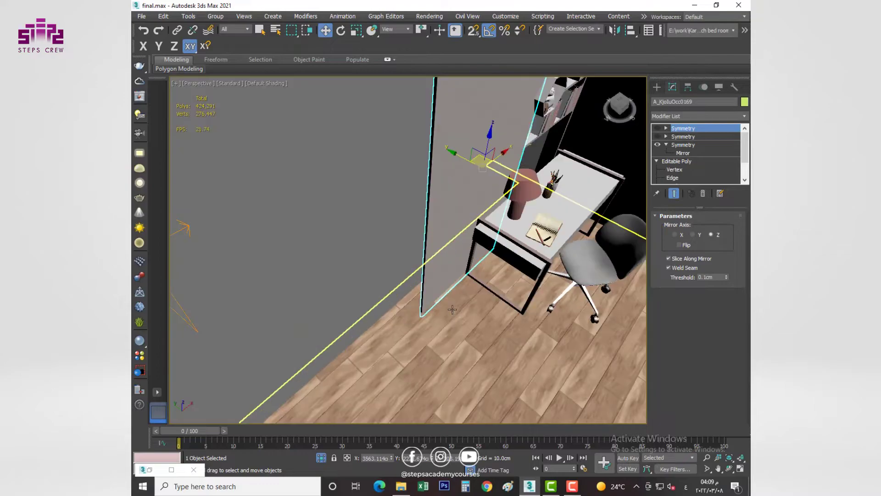
Align the fluted wall panel beside the desk, checking the result in the top view.
left_click(585, 149)
left_click(467, 332)
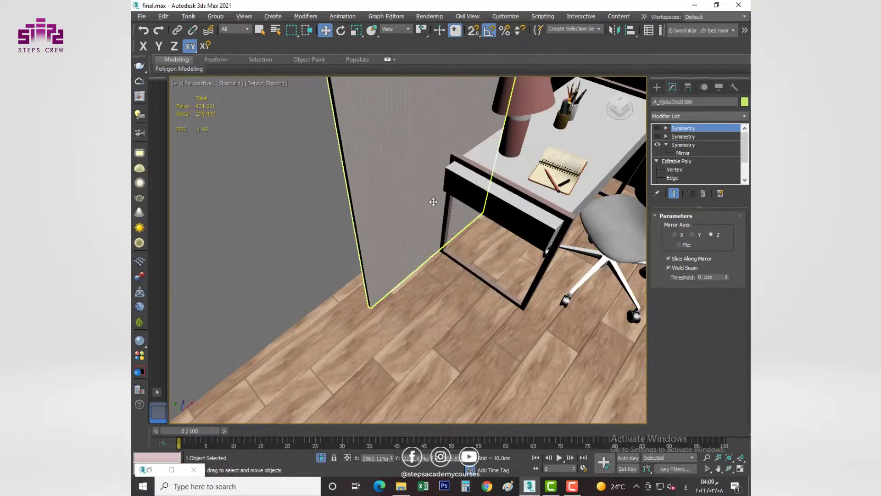
key("t")
scroll(354, 226, "up", 3)
scroll(487, 235, "up", 3)
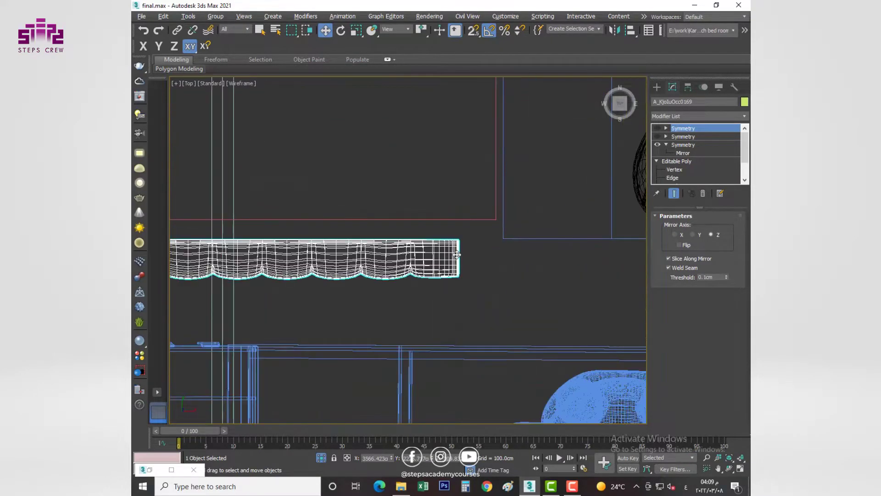
scroll(486, 237, "up", 1)
scroll(486, 237, "down", 5)
scroll(459, 221, "up", 2)
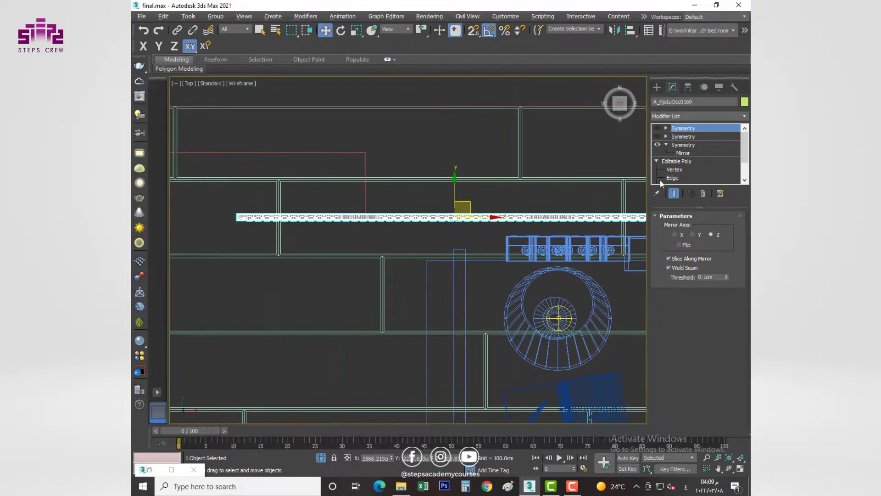
Add an FFD 2x2x2 modifier to the fluted panel and return to the four-view layout.
left_click(698, 117)
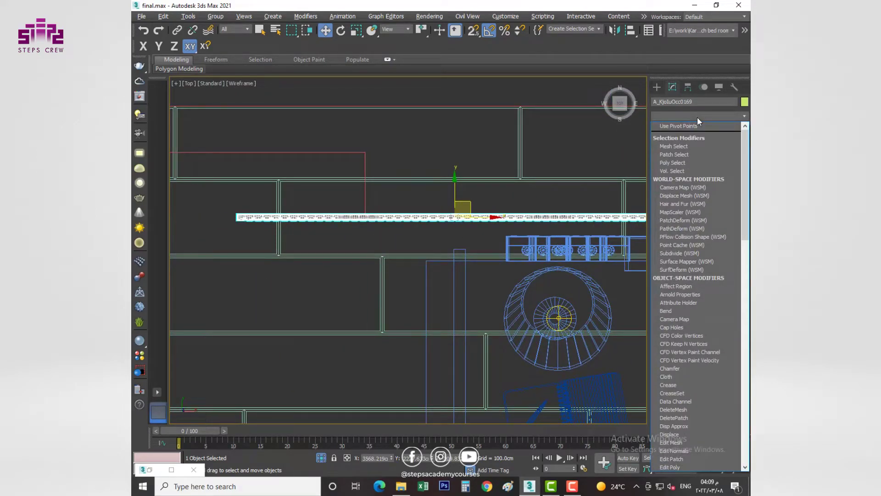
scroll(693, 124, "down", 10)
left_click(688, 128)
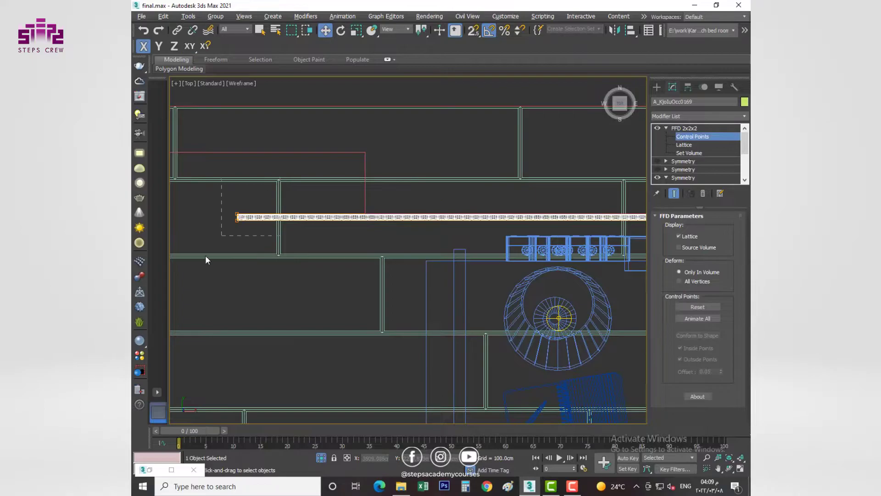
scroll(376, 218, "up", 2)
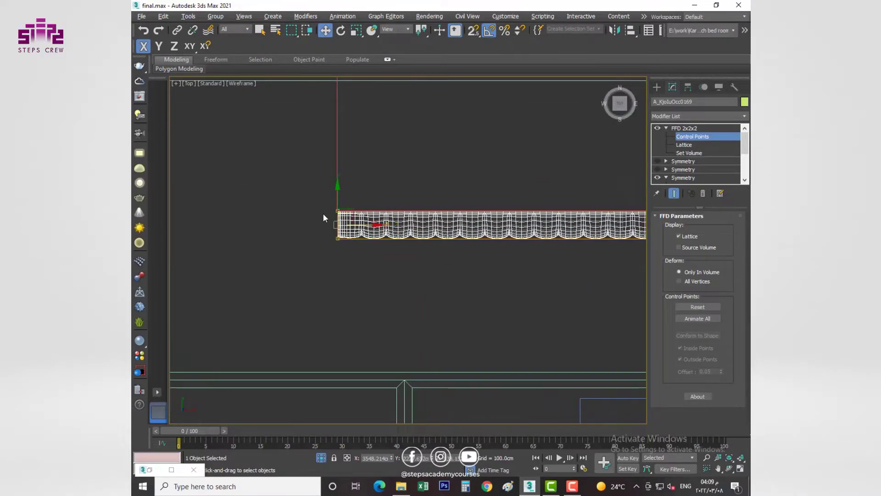
scroll(324, 213, "down", 4)
key("alt+w")
key("alt+w")
scroll(546, 279, "down", 5)
Open the shelf-and-desk group and select the shelf unit inside it.
scroll(479, 250, "up", 5)
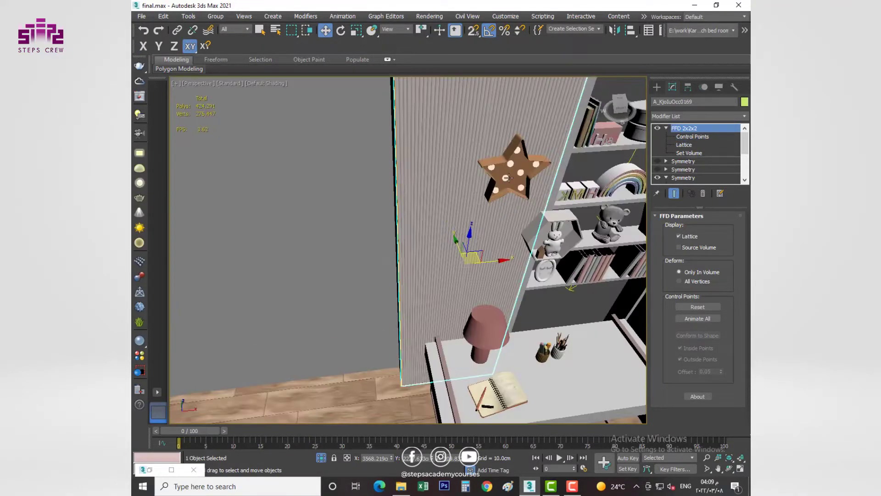
left_click(479, 250)
scroll(479, 251, "up", 2)
key("t")
left_click(215, 16)
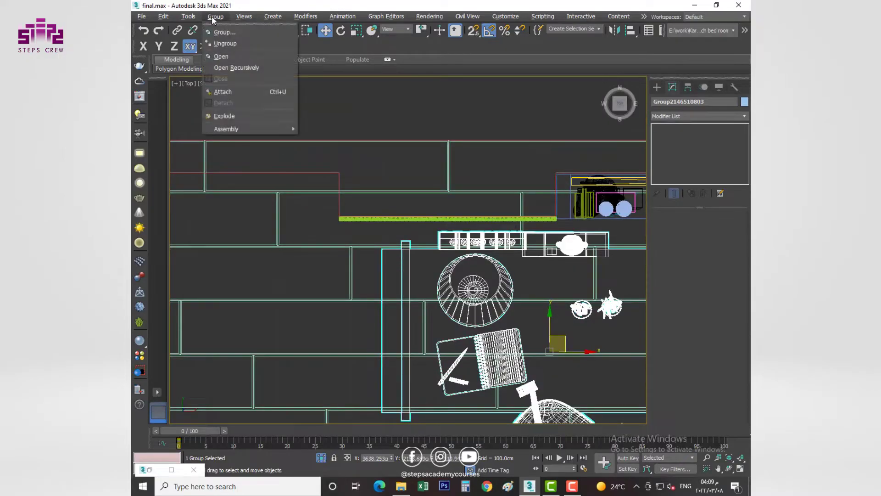
left_click(220, 46)
scroll(432, 237, "up", 3)
left_click(431, 237)
scroll(423, 218, "down", 3)
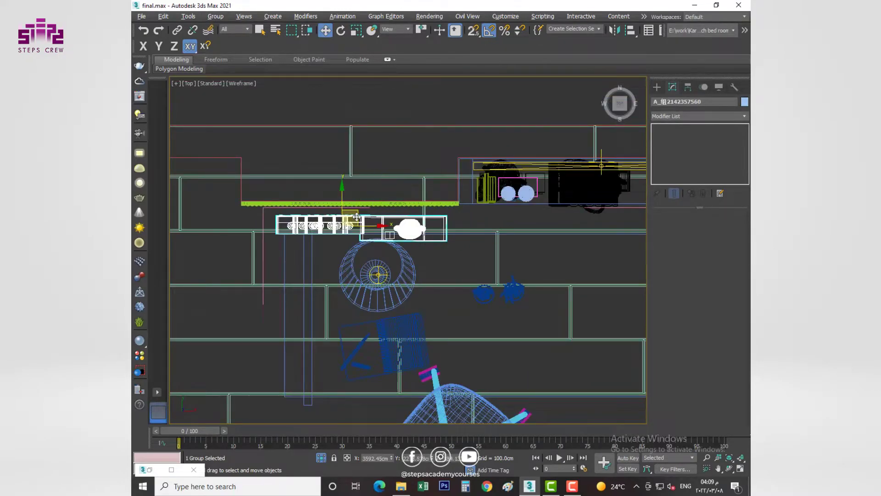
scroll(357, 217, "up", 3)
scroll(356, 216, "up", 2)
Ungroup the study desk group into separate objects.
key("alt+w")
key("alt+w")
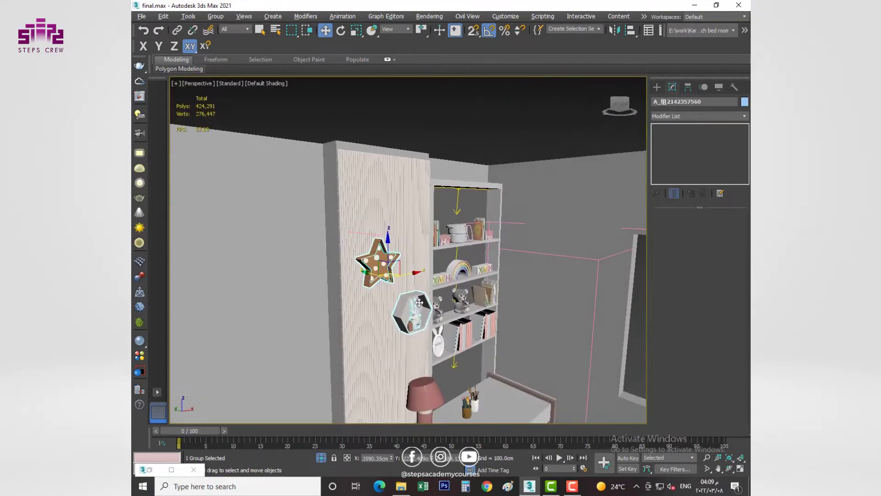
mouse_move(420, 302)
middle_mouse_down()
mouse_move(420, 230)
mouse_move(461, 292)
middle_mouse_up()
scroll(419, 229, "down", 2)
left_click(462, 292)
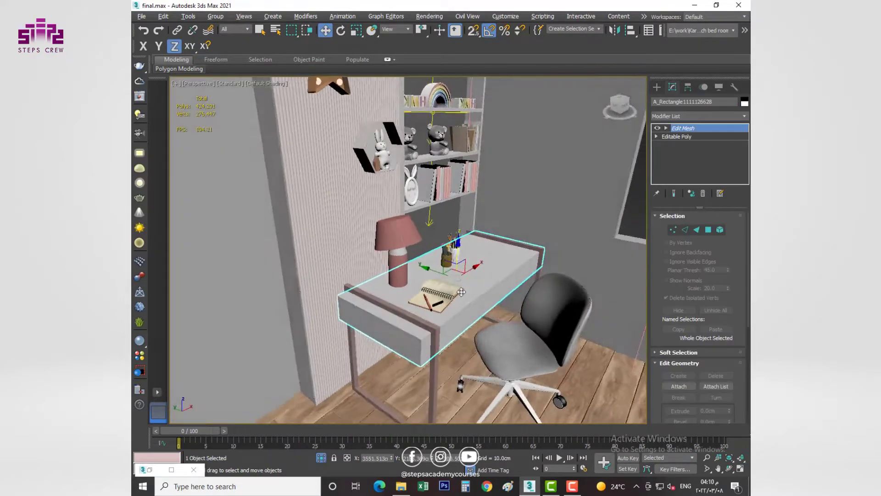
left_click(215, 16)
left_click(221, 78)
left_click(216, 16)
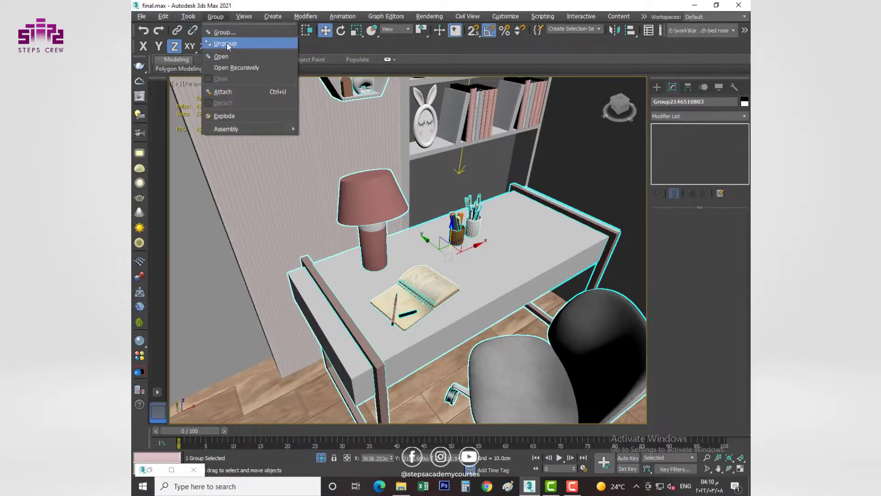
left_click(227, 43)
Select the desk alone and inspect it from the top and perspective views.
left_click(324, 284)
scroll(324, 211, "down", 2)
key("t")
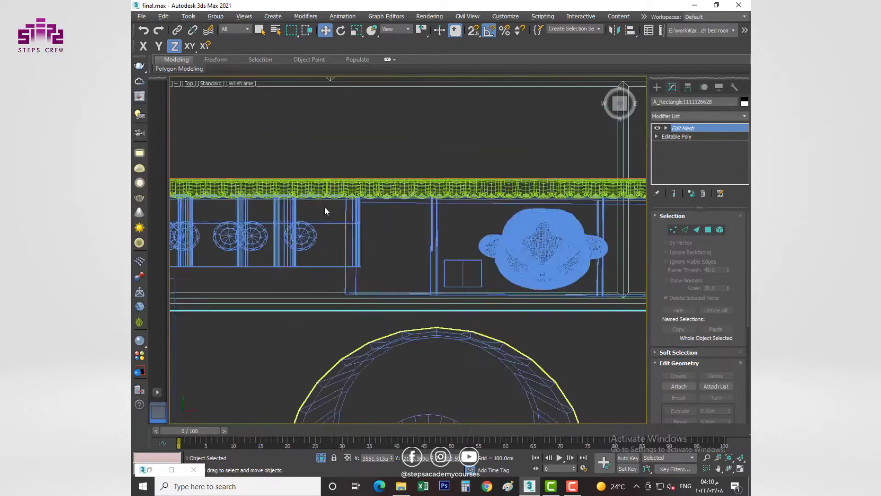
scroll(457, 199, "down", 5)
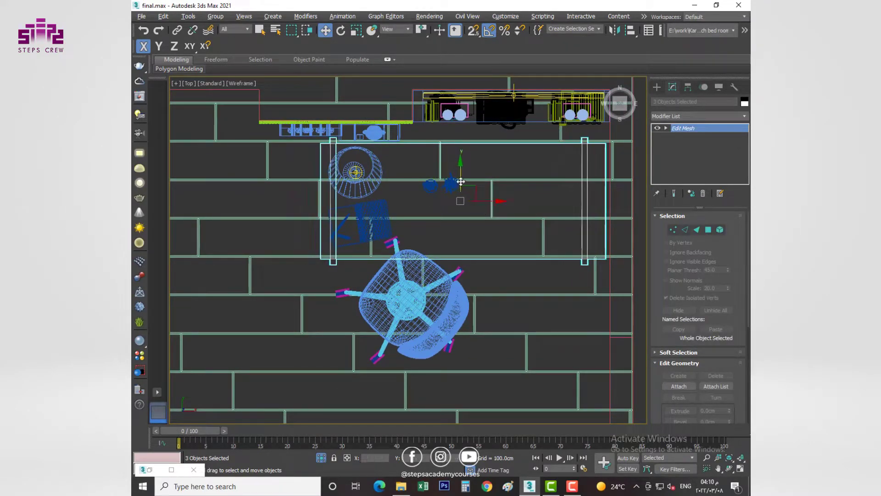
key("alt+w")
right_click(485, 321)
key("alt+w")
mouse_move(459, 276)
middle_mouse_down("alt")
mouse_move(484, 253)
mouse_move(460, 257)
middle_mouse_up("alt")
scroll(459, 239, "up", 5)
Pull the office chair in closer to the desk.
left_click(442, 236)
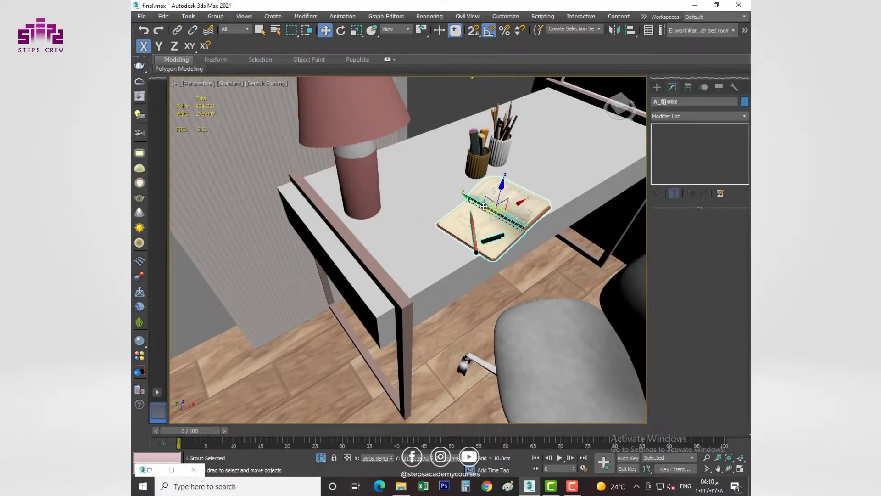
scroll(459, 239, "down", 3)
left_click(528, 367)
scroll(464, 264, "down", 4)
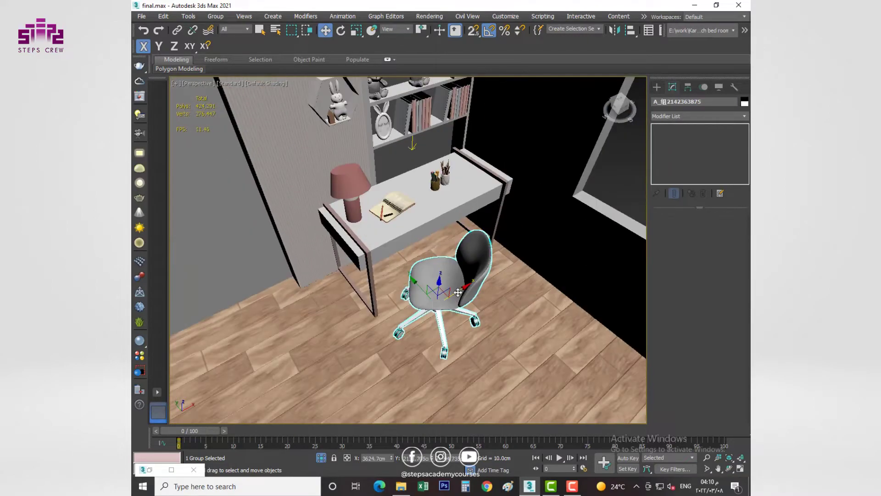
left_click_drag(464, 264, 485, 261)
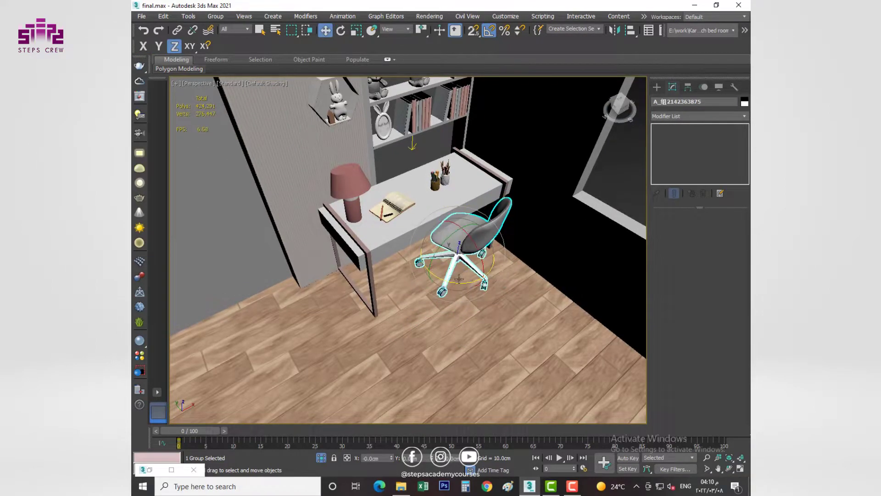
Regroup the desk and its items into a single group.
left_click(459, 215)
scroll(460, 216, "up", 5)
scroll(459, 216, "down", 2)
left_click(215, 17)
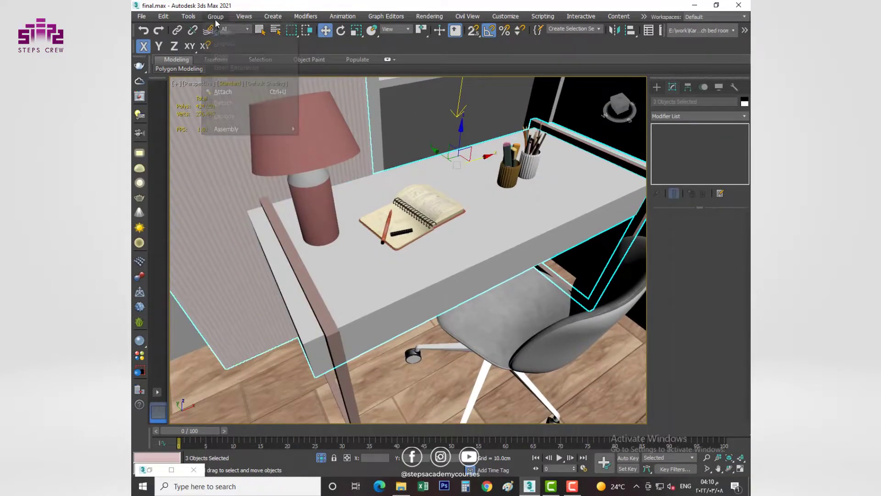
left_click(223, 32)
left_click(448, 257)
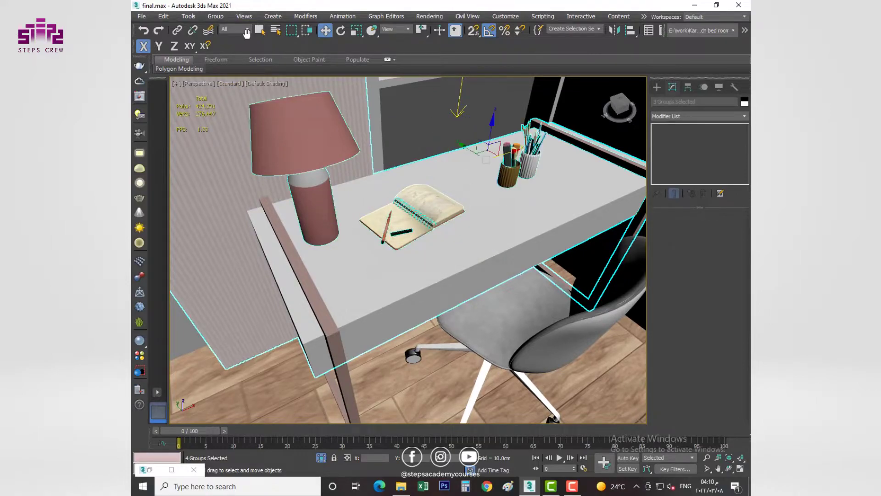
left_click(215, 16)
left_click(222, 32)
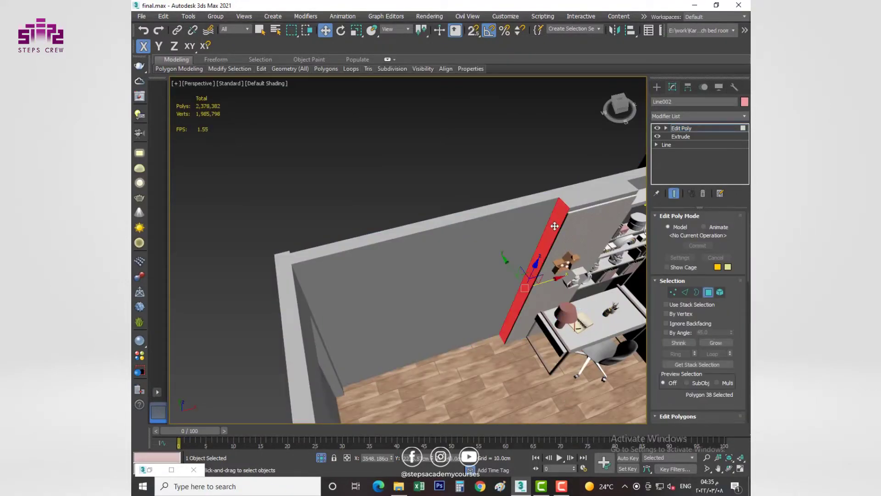
Exit polygon sub-object mode on the extruded wall so the whole wall is selected.
middle_click_drag(554, 225, 550, 286, "alt")
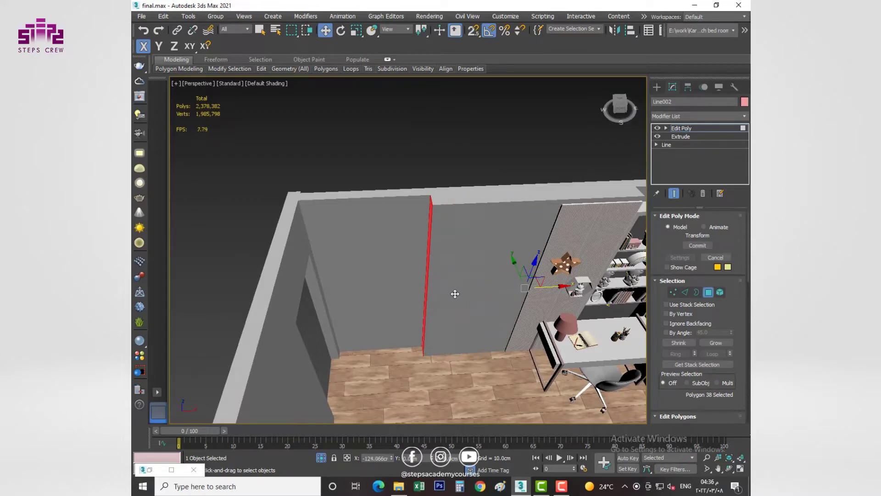
key("alt+w")
key("alt+w")
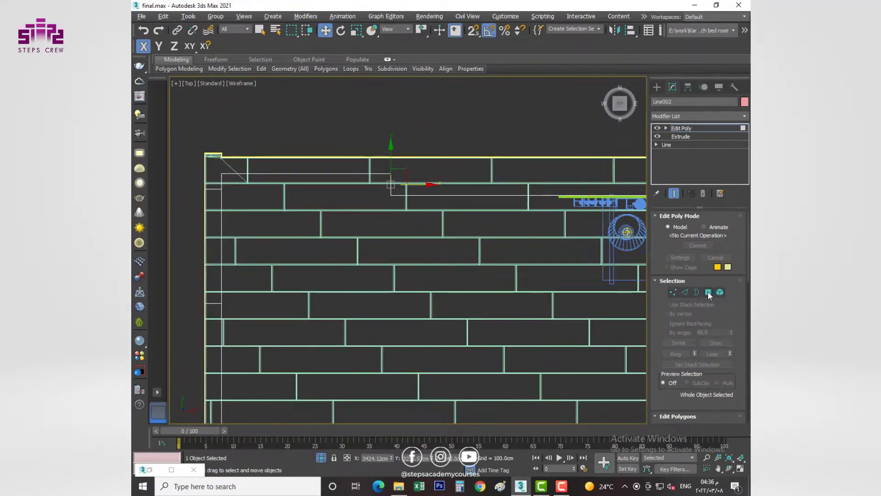
left_click(708, 292)
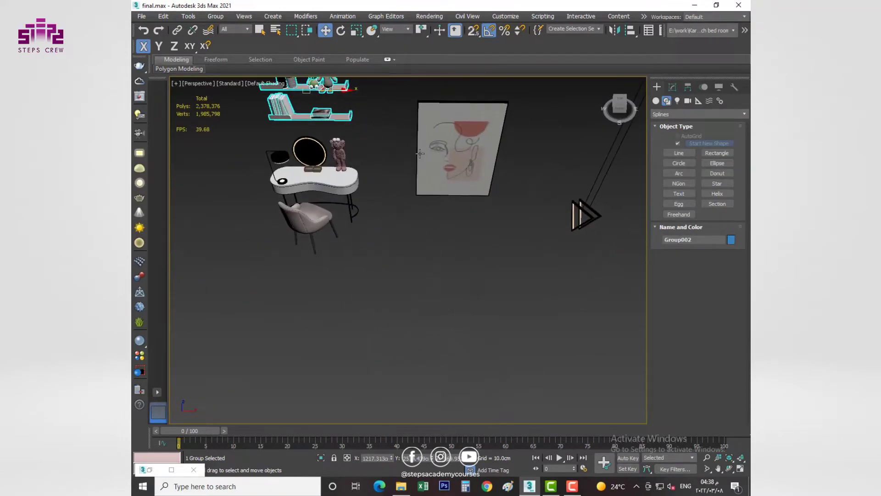
Inspect the framed wall picture in the top and perspective views.
scroll(449, 215, "down", 10)
key("alt+w")
key("alt+w")
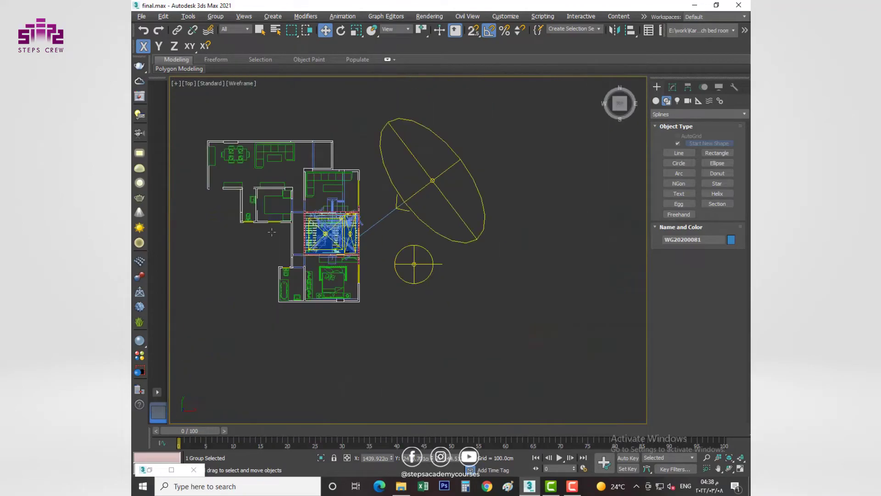
scroll(430, 251, "up", 10)
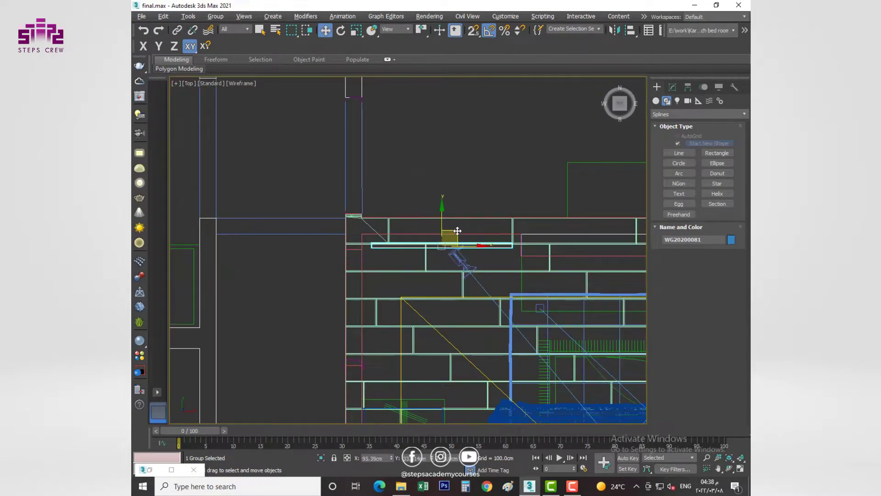
scroll(463, 224, "up", 3)
key("alt+w")
key("alt+w")
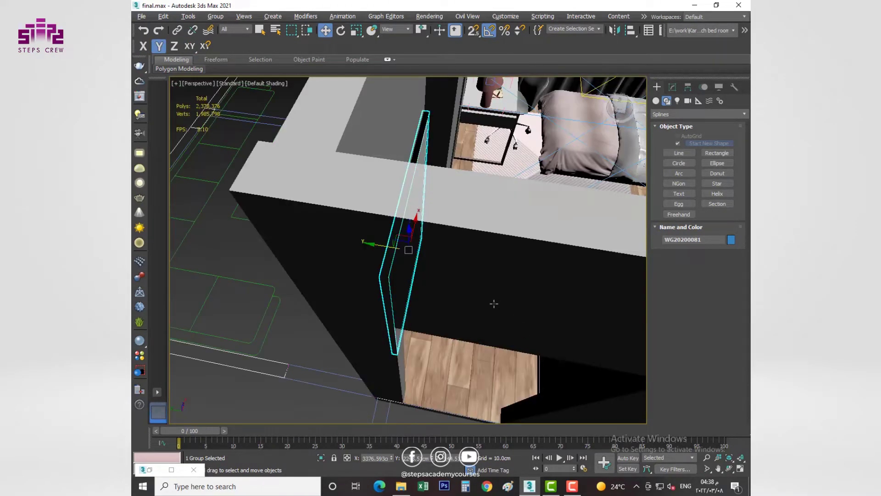
middle_click_drag(399, 290, 451, 239, "alt")
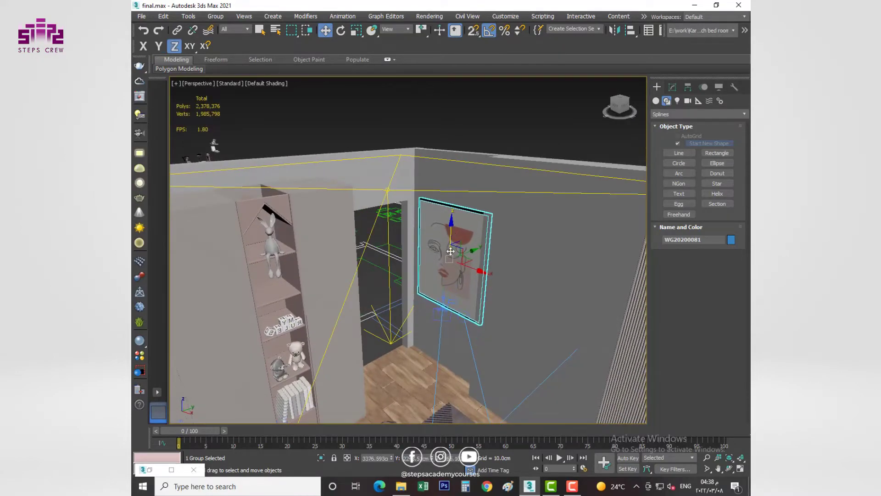
View the room through the camera PhysCamera003.
key("c")
left_click(431, 199)
double_click(431, 198)
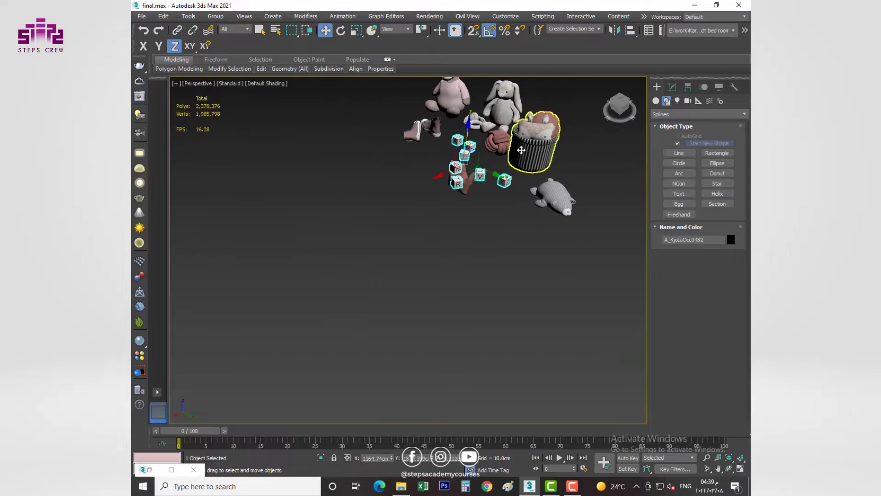
Select the toy seal and the wooden toy blocks on the floor.
left_click(554, 200, "ctrl")
scroll(541, 238, "down", 3)
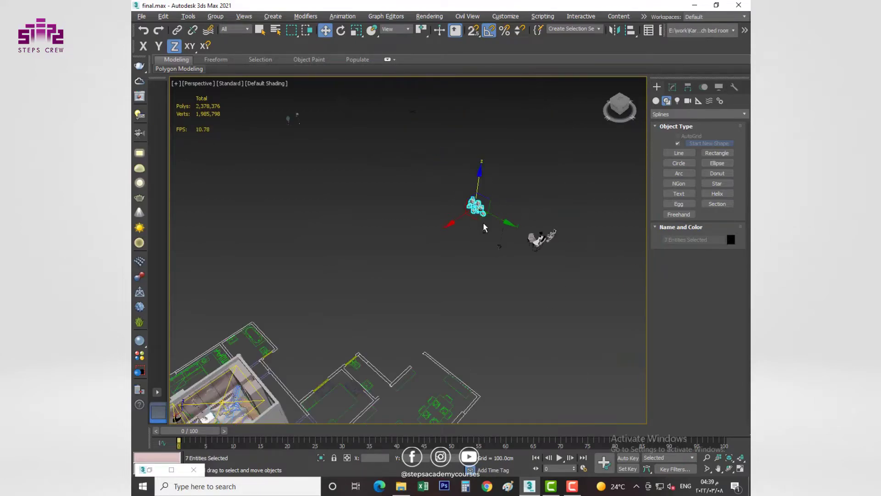
scroll(454, 224, "down", 3)
scroll(413, 257, "up", 5)
scroll(564, 267, "up", 5)
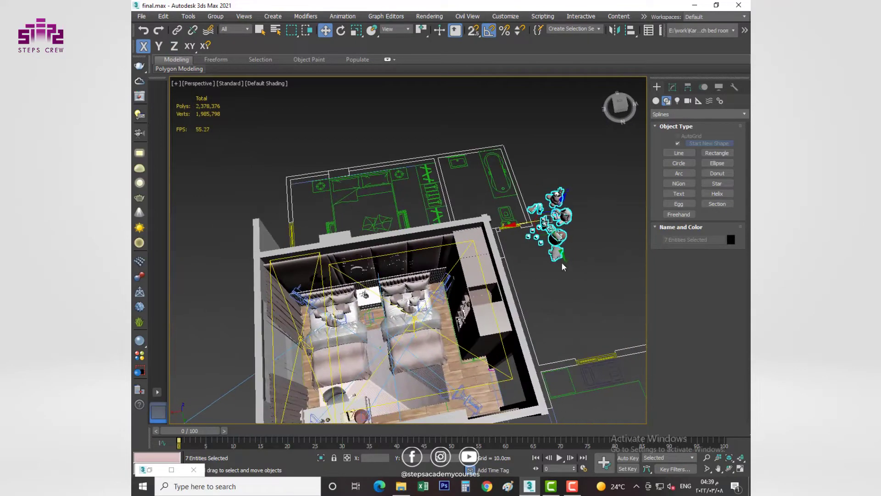
scroll(583, 322, "up", 3)
left_click(574, 299)
scroll(551, 294, "down", 3)
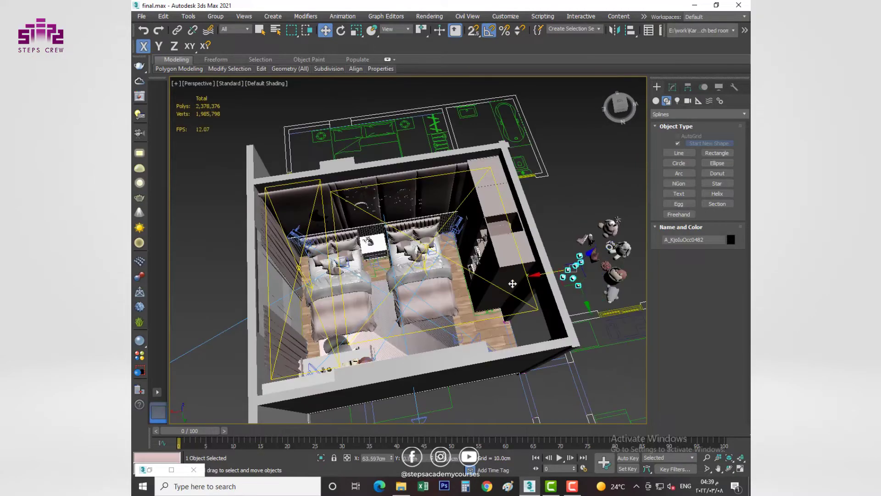
scroll(374, 304, "up", 5)
Look down on the beds and clear the selection.
mouse_move(421, 387)
middle_mouse_down("alt")
mouse_move(399, 308)
mouse_move(437, 368)
middle_mouse_up("alt")
scroll(380, 315, "down", 10)
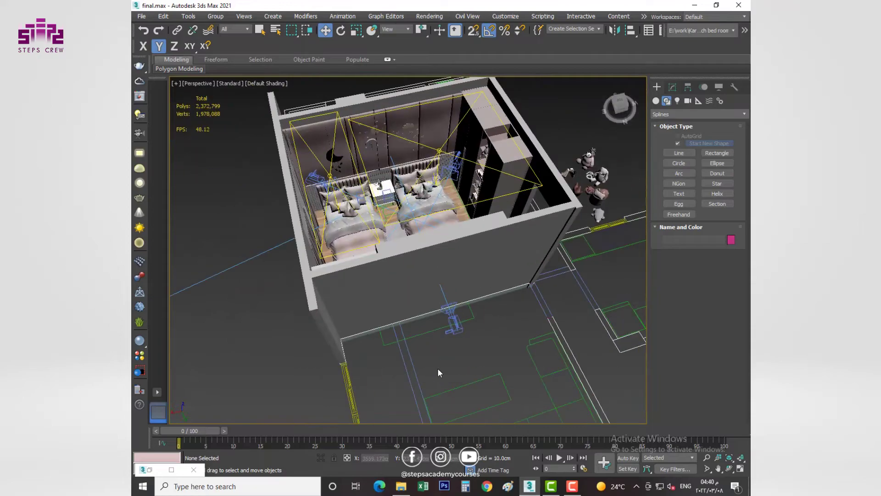
left_click(437, 368)
scroll(524, 292, "up", 5)
scroll(540, 133, "down", 10)
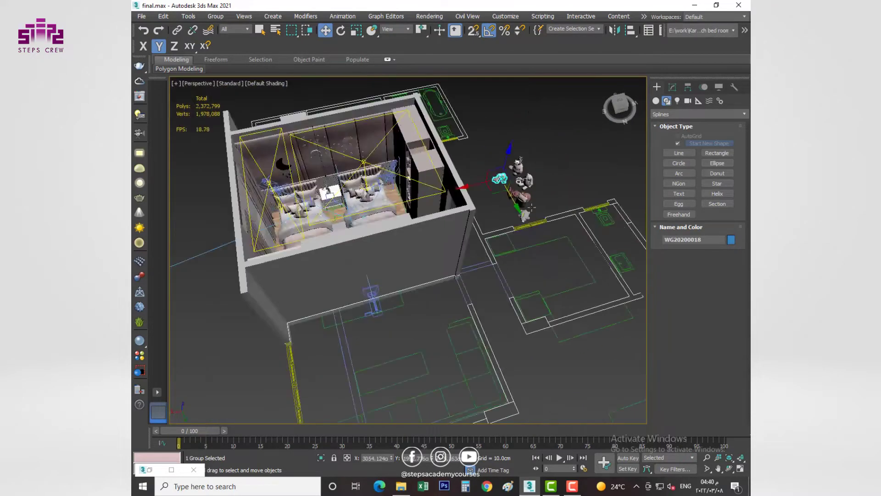
middle_click_drag(540, 132, 535, 224, "alt")
scroll(536, 224, "up", 4)
Select the shoes, the basket toy and the small pink toy piece.
left_click(524, 207)
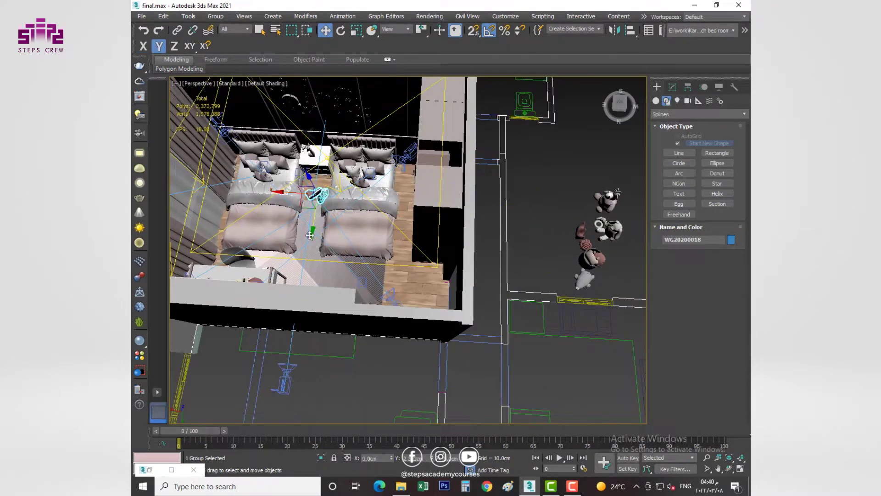
left_click(603, 282)
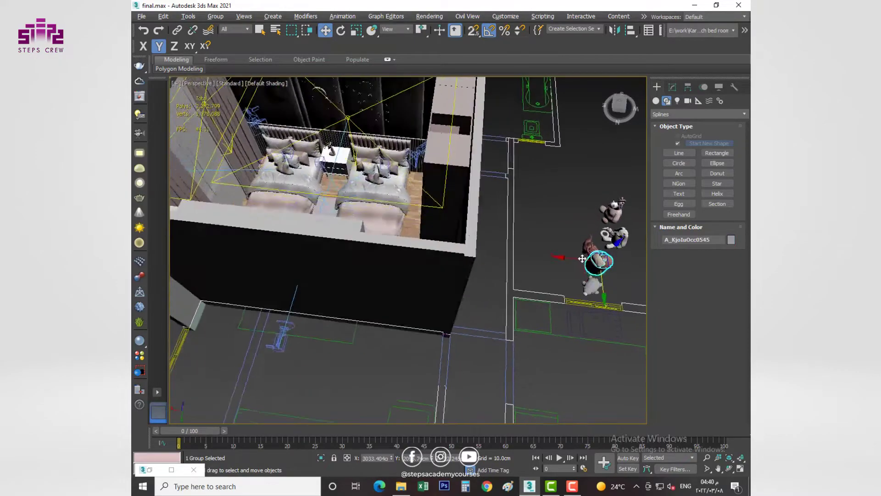
mouse_move(603, 282)
middle_mouse_down("alt")
mouse_move(600, 253)
mouse_move(471, 284)
middle_mouse_up("alt")
scroll(600, 253, "up", 5)
left_click(471, 284)
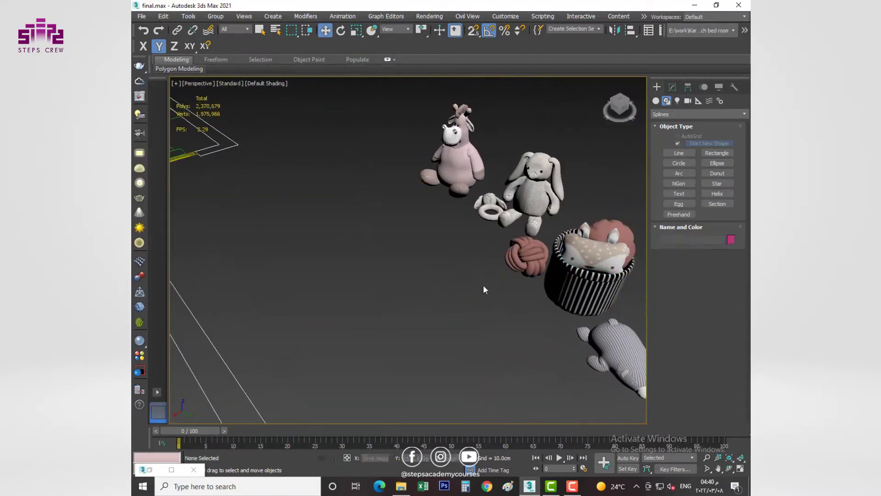
left_click(583, 275)
scroll(583, 275, "down", 8)
middle_click_drag(571, 276, 603, 323, "alt")
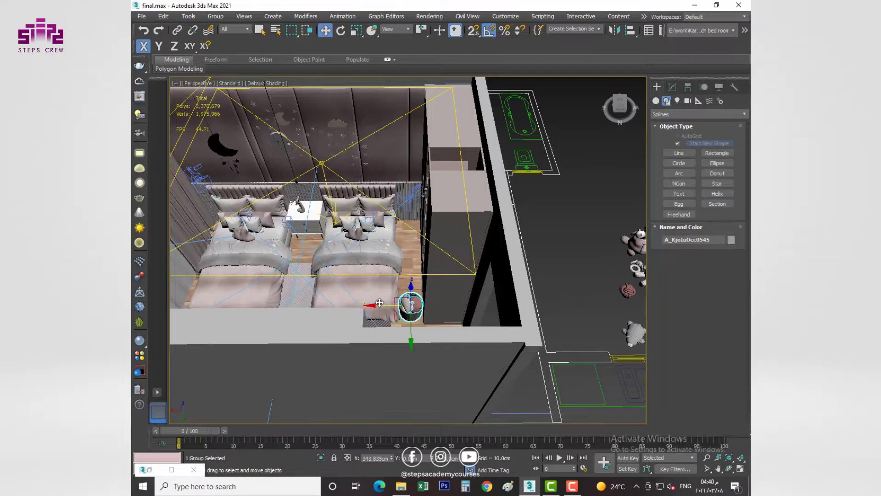
Zoom in on the basket toy, then on the pair of shoes.
key("z")
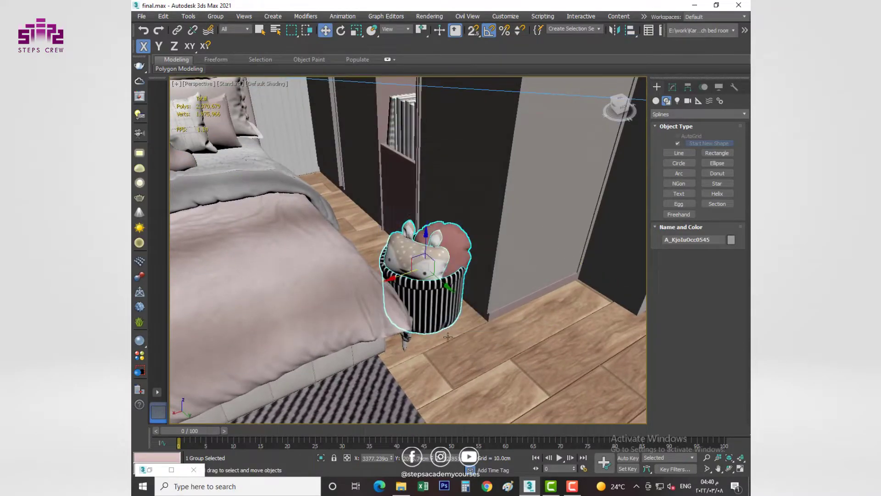
scroll(476, 357, "down", 5)
left_click(464, 347)
key("z")
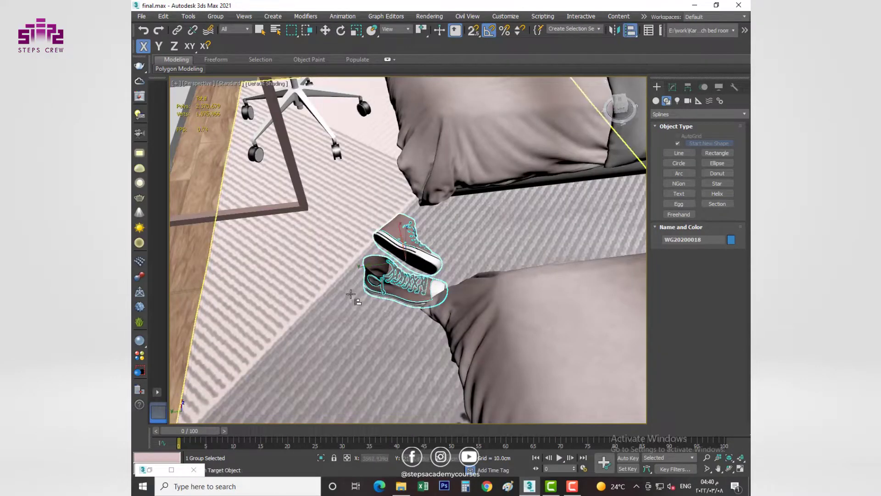
middle_click_drag(351, 294, 277, 305, "alt")
Select and isolate the wall switch group, framing it in the top view.
left_click(277, 305)
key("w")
key("alt+q")
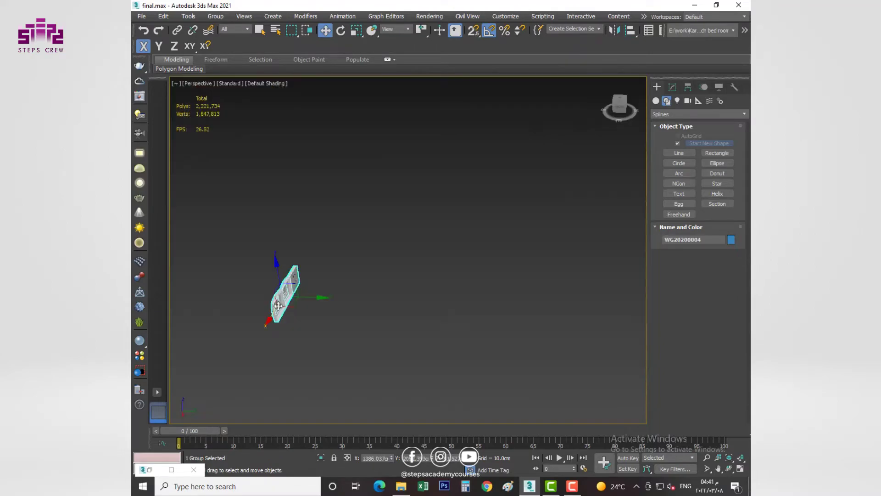
key("alt+w")
key("alt+w")
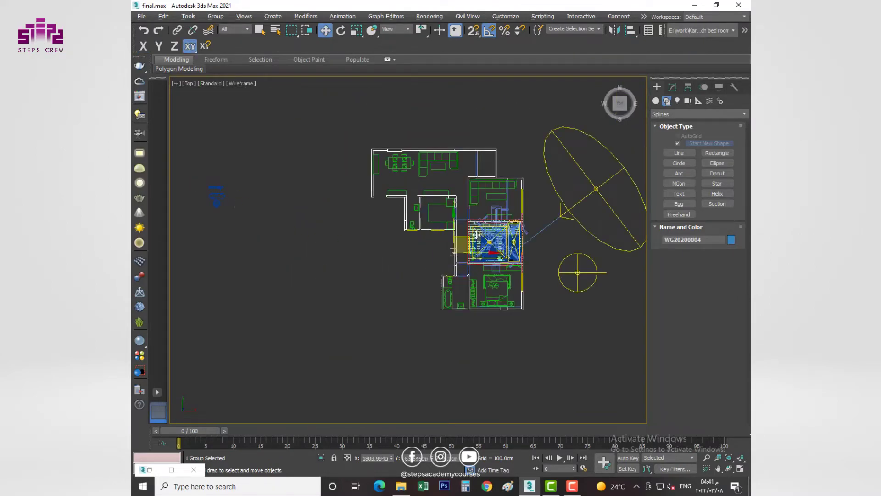
key("z")
key("e")
key("w")
scroll(428, 275, "down", 3)
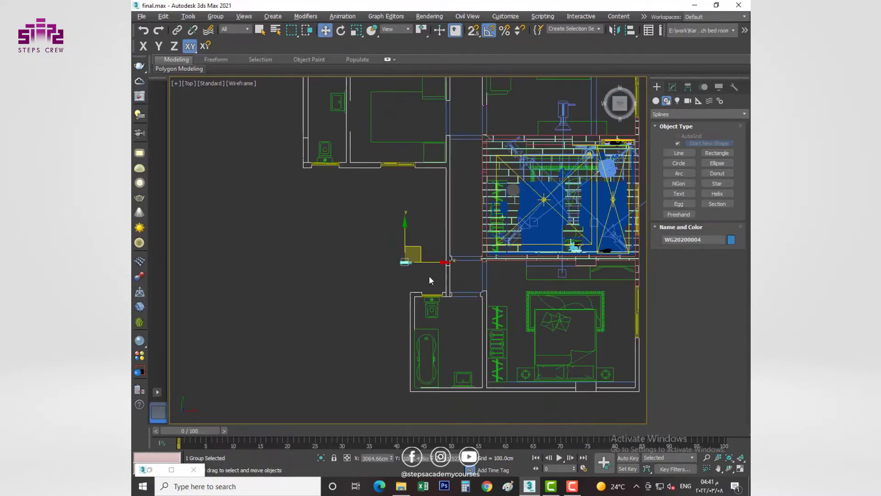
scroll(448, 257, "up", 4)
scroll(448, 257, "up", 3)
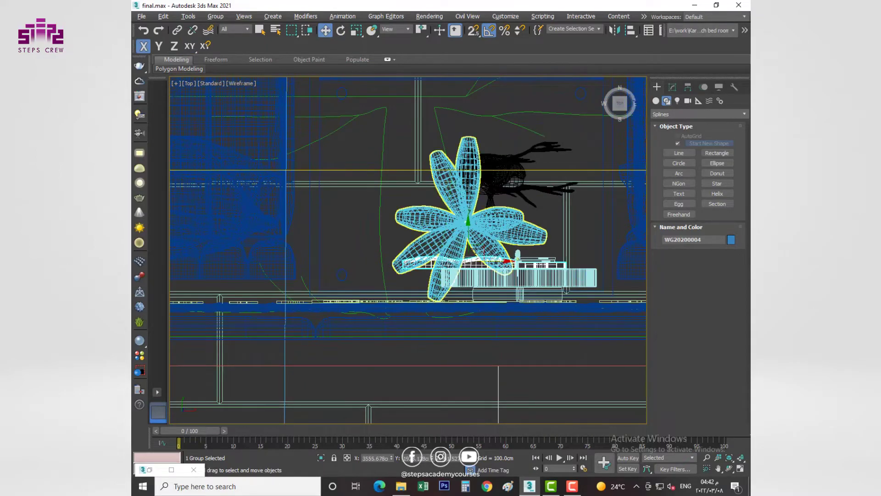
key("alt+w")
key("alt+w")
key("z")
Isolate the wall panel with the switch and reselect only the switch.
middle_click_drag(453, 286, 413, 266, "alt")
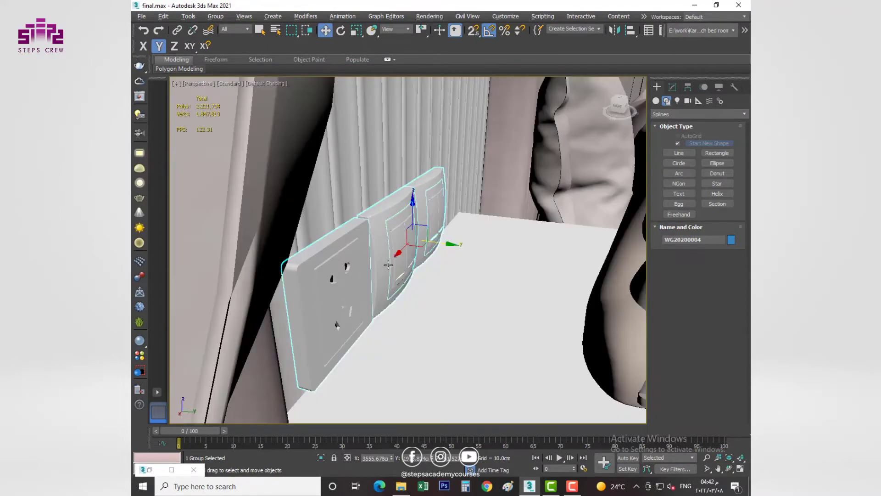
scroll(393, 255, "down", 2)
scroll(393, 256, "down", 4)
middle_click_drag(389, 159, 373, 286, "alt")
key("alt+q")
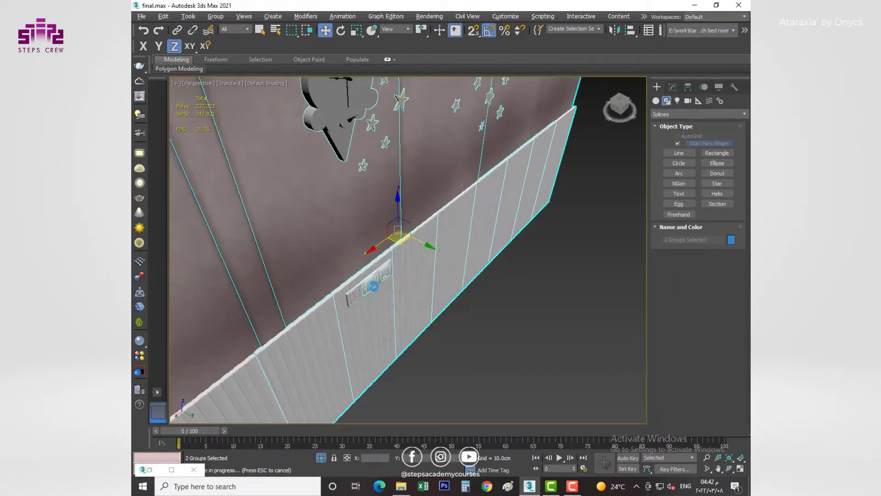
left_click(373, 286)
scroll(374, 286, "up", 3)
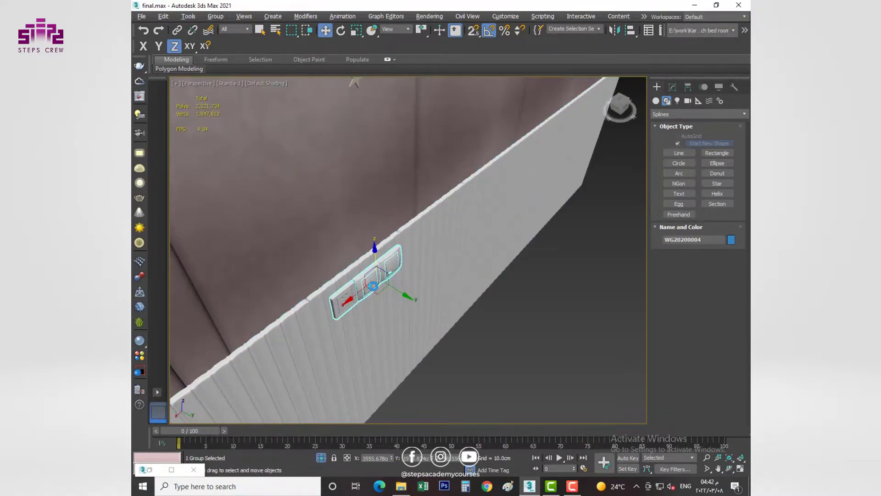
key("super+shift")
scroll(468, 248, "up", 3)
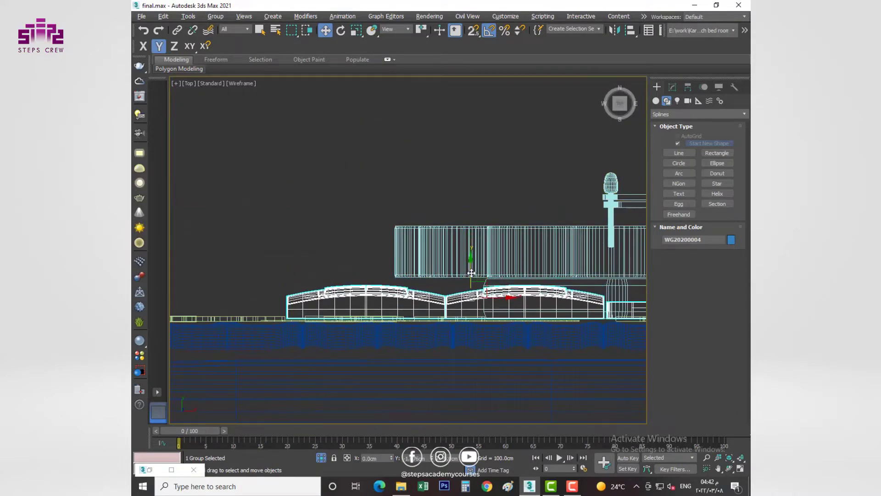
key("alt+w")
key("alt+w")
middle_click_drag(483, 367, 385, 236, "alt")
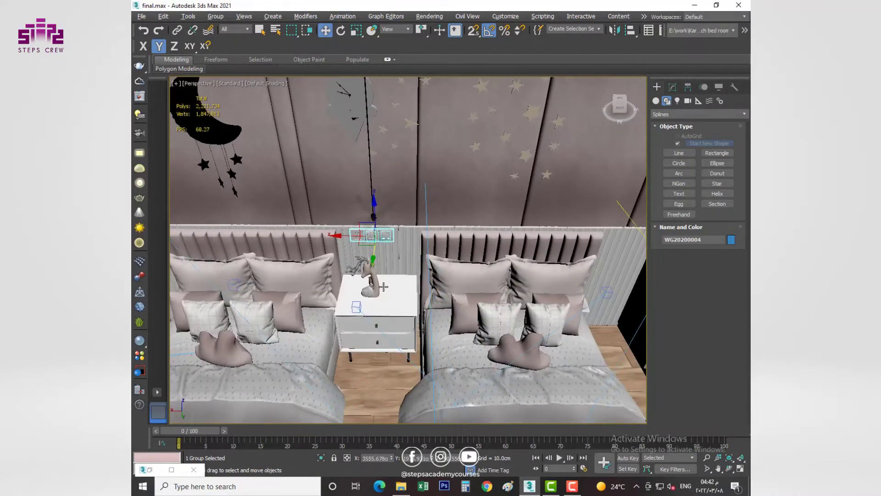
scroll(371, 216, "down", 5)
scroll(371, 216, "down", 5)
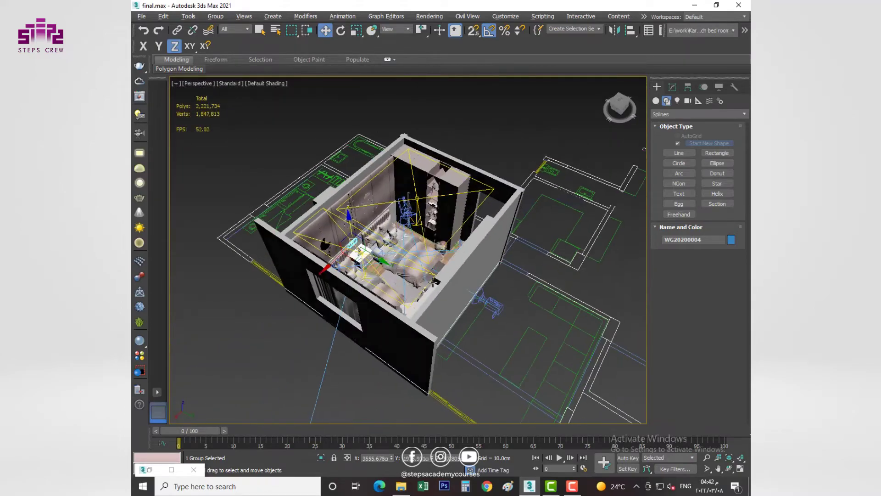
Clone the switch along Y and rotate the copy toward the other wall.
left_click_drag(362, 255, 514, 340, "shift")
left_click(446, 285)
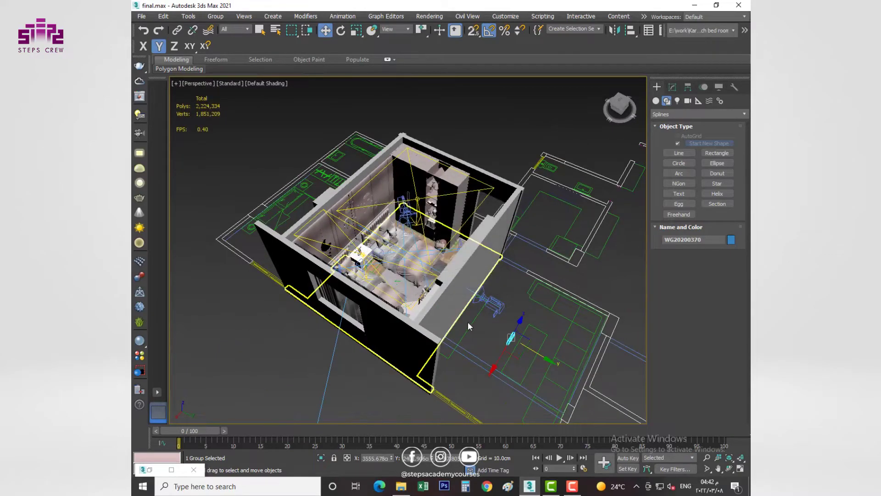
middle_click_drag(369, 384, 418, 380, "alt")
key("z")
key("e")
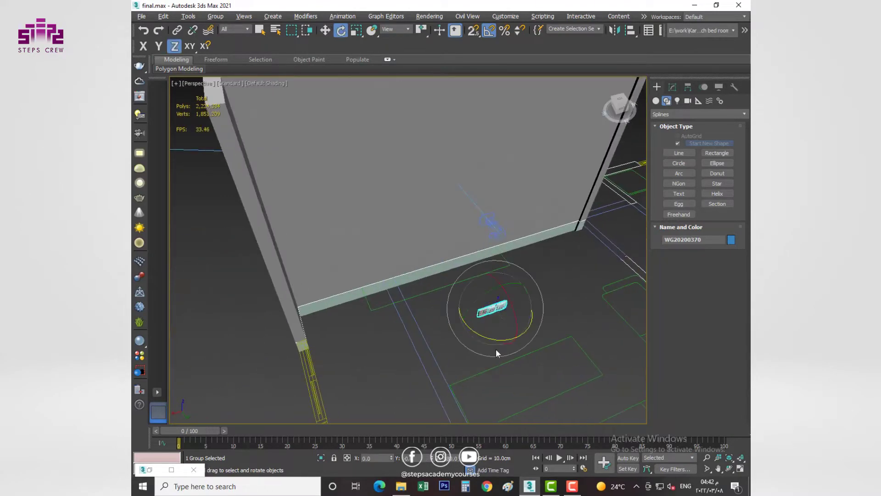
key("z")
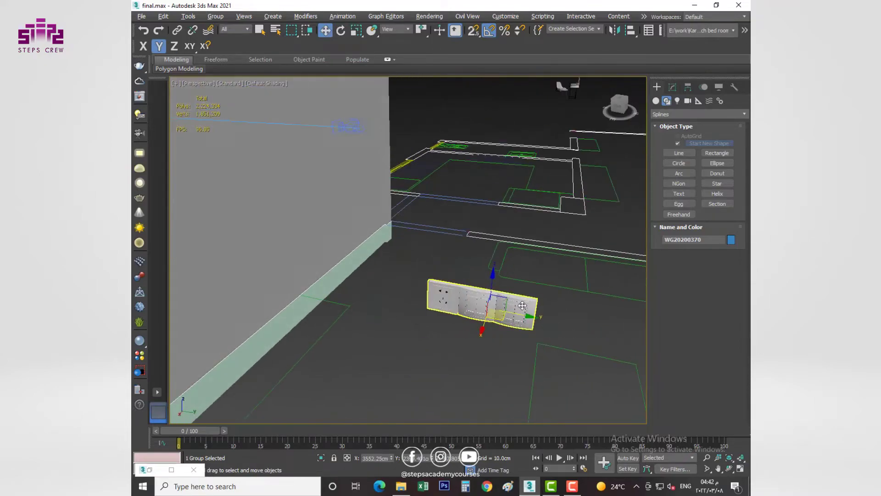
Remove the socket from the copied plate by opening and closing its group.
left_click(672, 87)
left_click(215, 16)
left_click(230, 56)
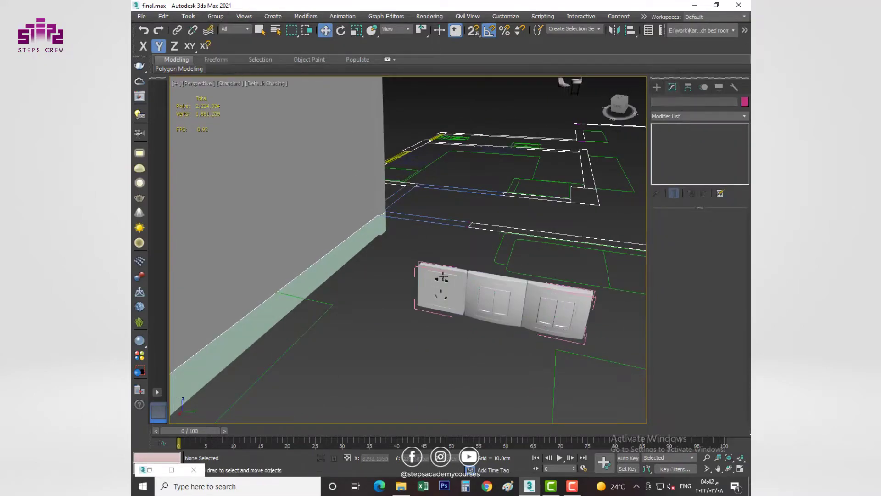
left_click(443, 289)
key("Delete")
left_click(219, 19)
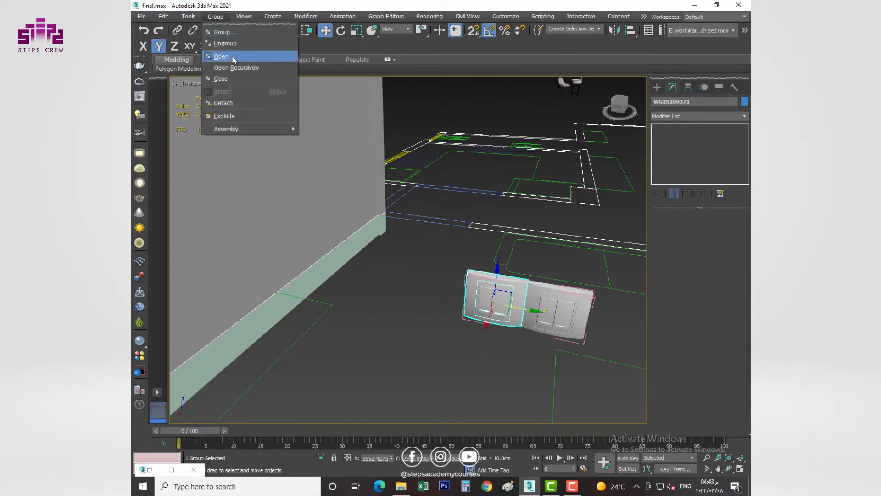
left_click(232, 55)
Inspect the two-switch copy in the four-view layout and perspective view.
scroll(419, 302, "down", 3)
scroll(325, 206, "down", 5)
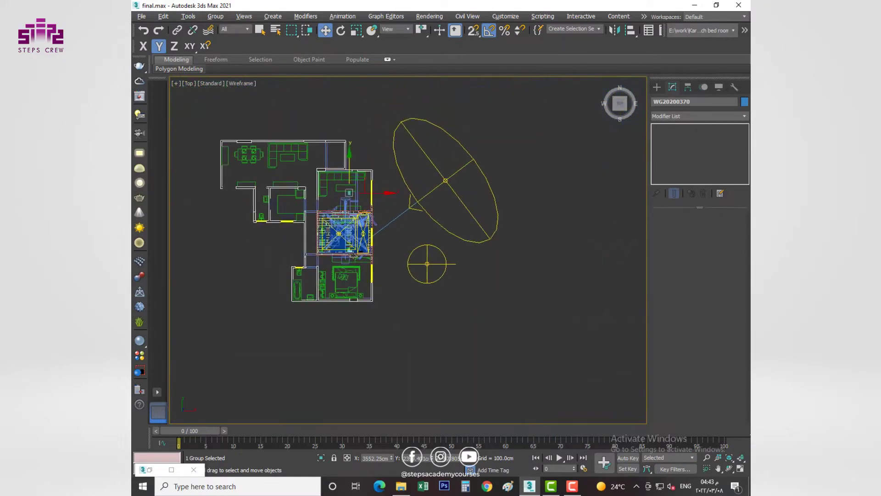
scroll(362, 151, "up", 1)
scroll(283, 205, "up", 5)
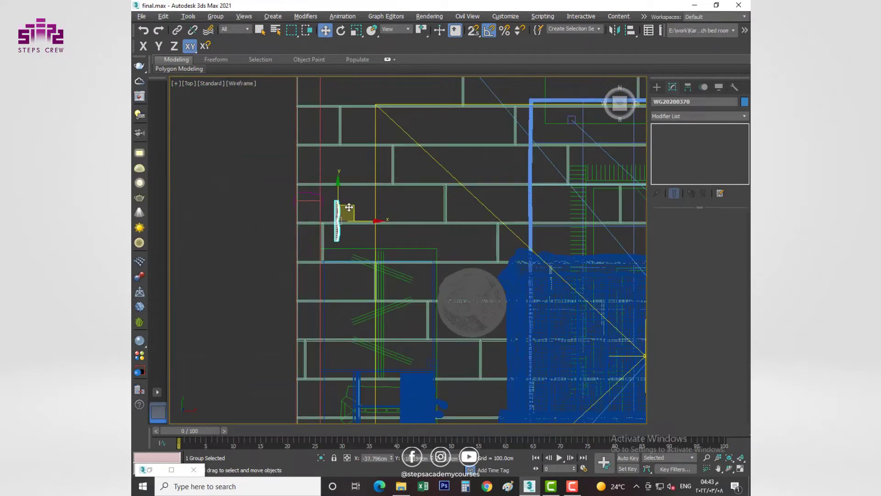
scroll(338, 213, "up", 5)
key("alt+w")
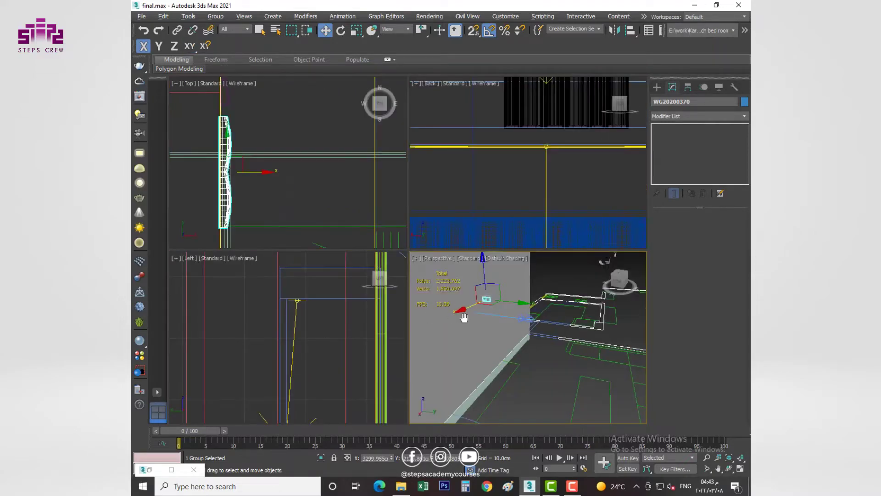
key("alt+w")
scroll(362, 220, "up", 5)
mouse_move(366, 131)
middle_mouse_down("alt")
mouse_move(418, 233)
mouse_move(393, 194)
middle_mouse_up("alt")
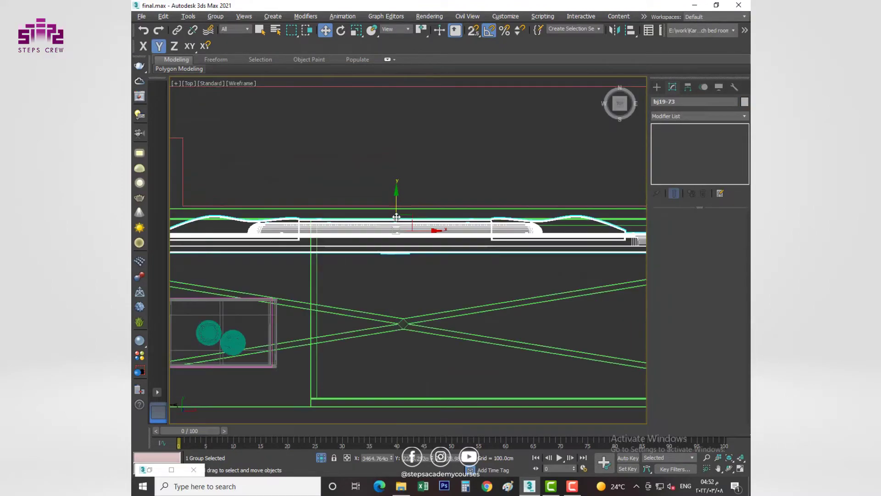
Move the TV up along Y and right along X in the Top view.
left_click_drag(396, 216, 396, 198)
scroll(397, 199, "down", 3)
middle_click_drag(440, 224, 409, 227)
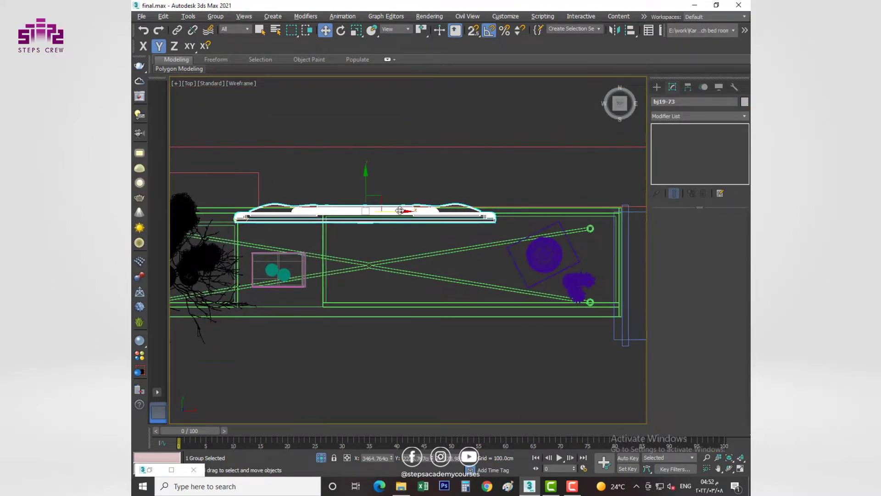
left_click_drag(399, 214, 444, 213)
key("p")
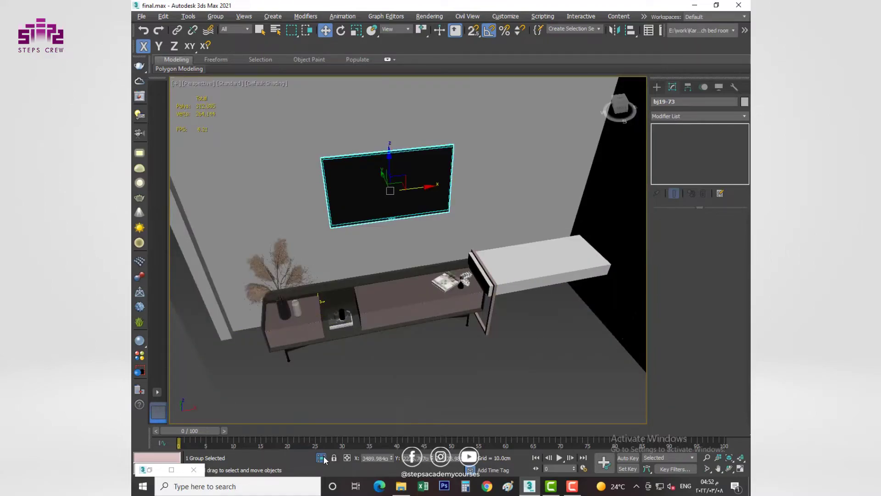
key("c")
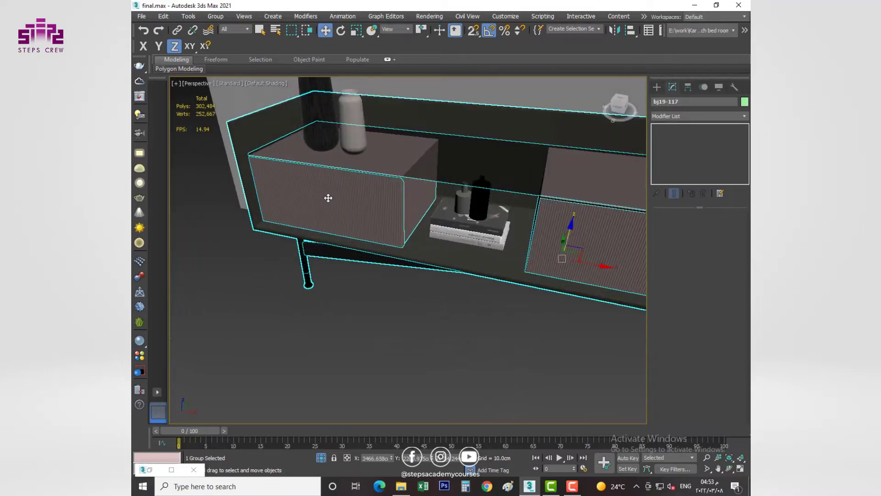
Open the TV console group and delete one drawer front.
left_click(222, 57)
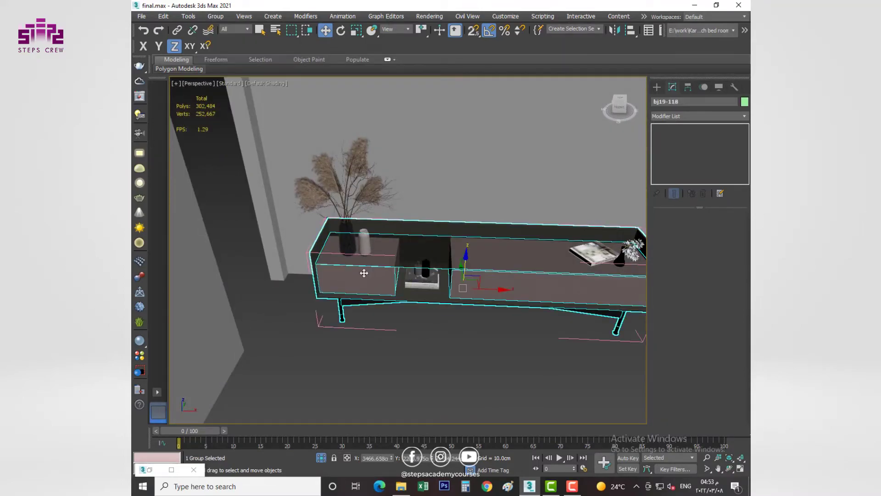
left_click(366, 276)
key("Delete")
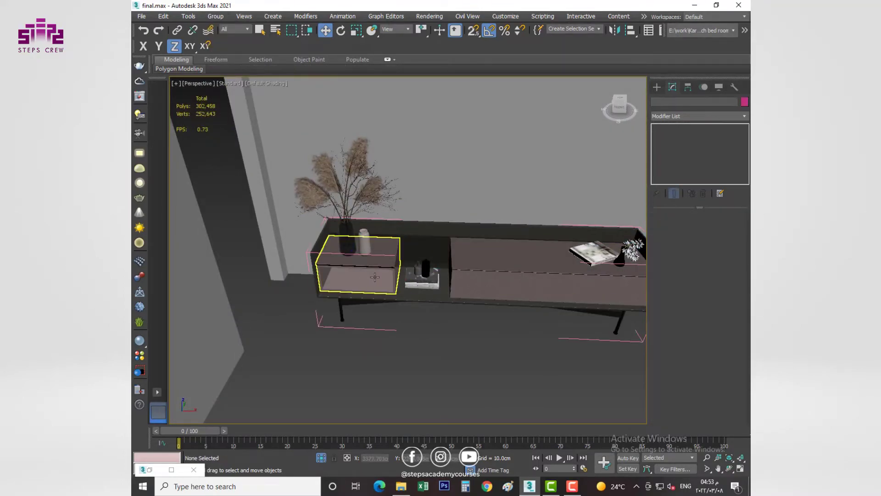
Shorten the console table top by moving its left-end vertices along X.
left_click(403, 244)
key("1")
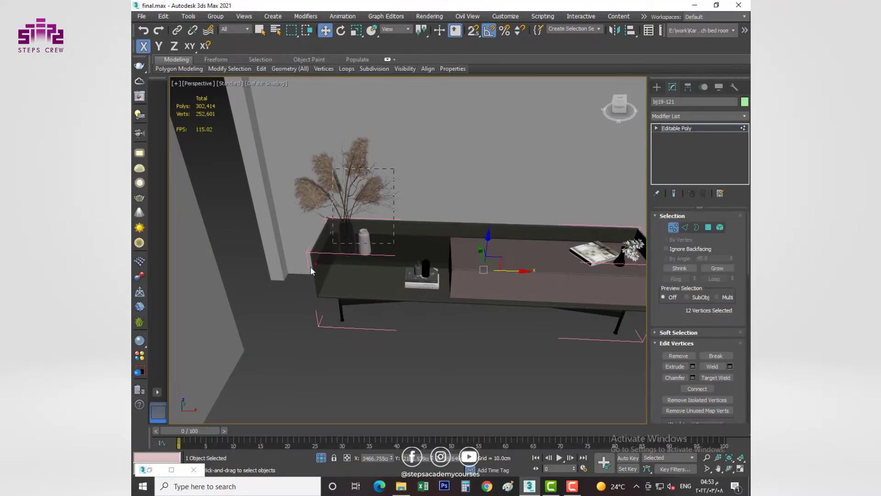
left_click(673, 227)
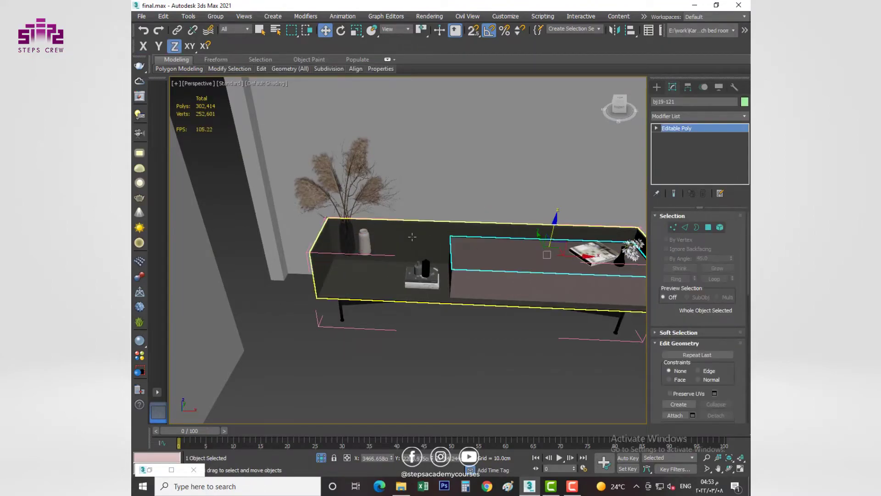
left_click(673, 227)
left_click_drag(378, 169, 285, 318)
left_click_drag(351, 259, 434, 262)
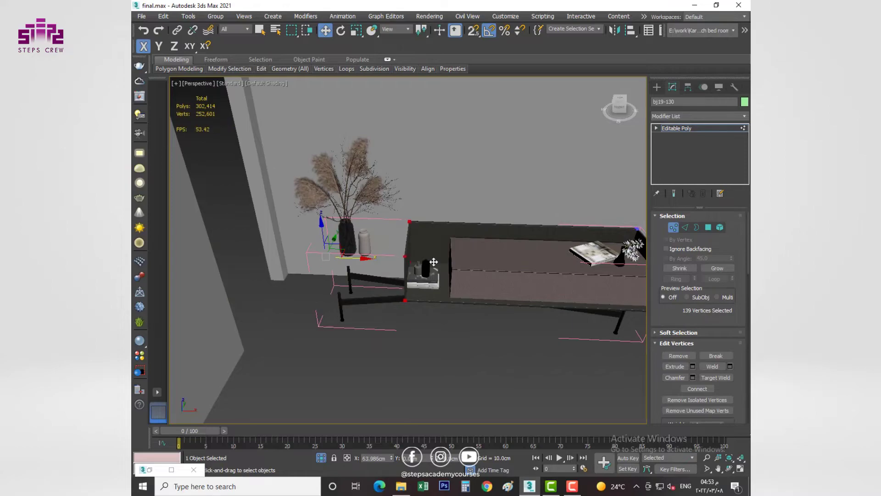
middle_click_drag(418, 250, 432, 265, "alt")
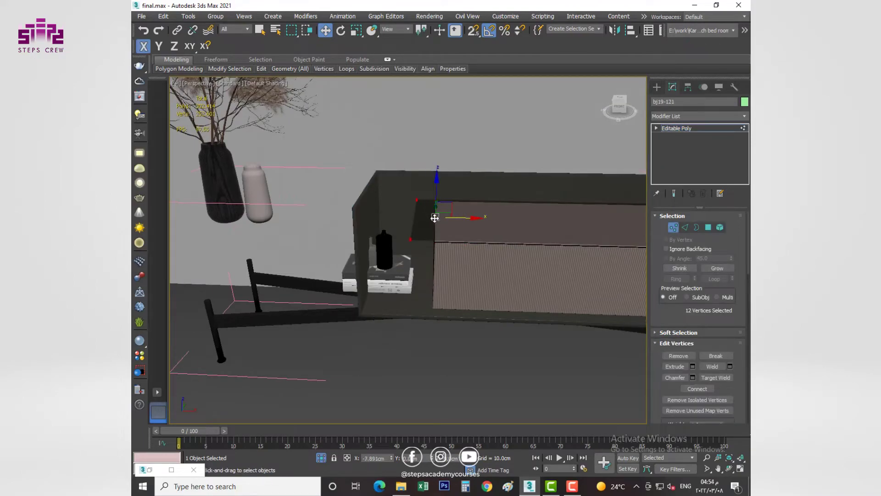
middle_click_drag(394, 218, 388, 223, "alt")
scroll(386, 224, "up", 3)
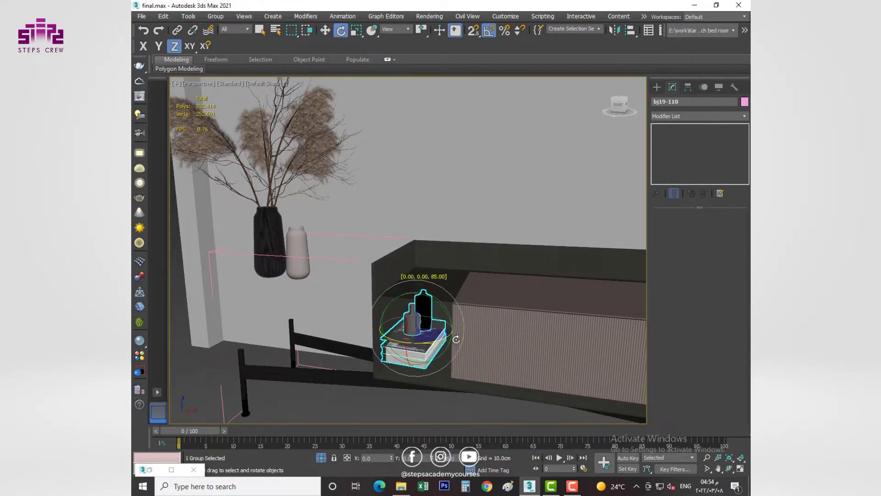
Select the console's leg frame and individual leg pieces from several angles.
scroll(456, 340, "down", 3)
key("w")
left_click(375, 386)
scroll(375, 385, "down", 3)
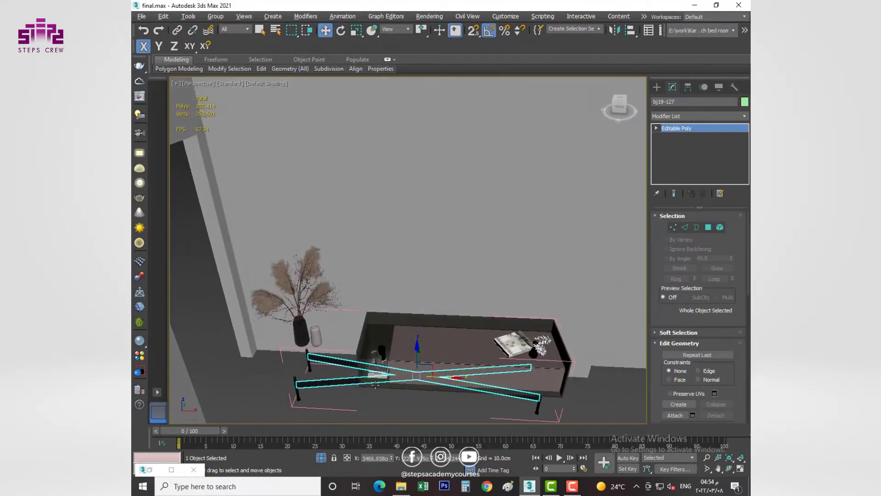
mouse_move(375, 386)
middle_mouse_down("alt")
mouse_move(358, 334)
mouse_move(450, 358)
middle_mouse_up("alt")
left_click(547, 338)
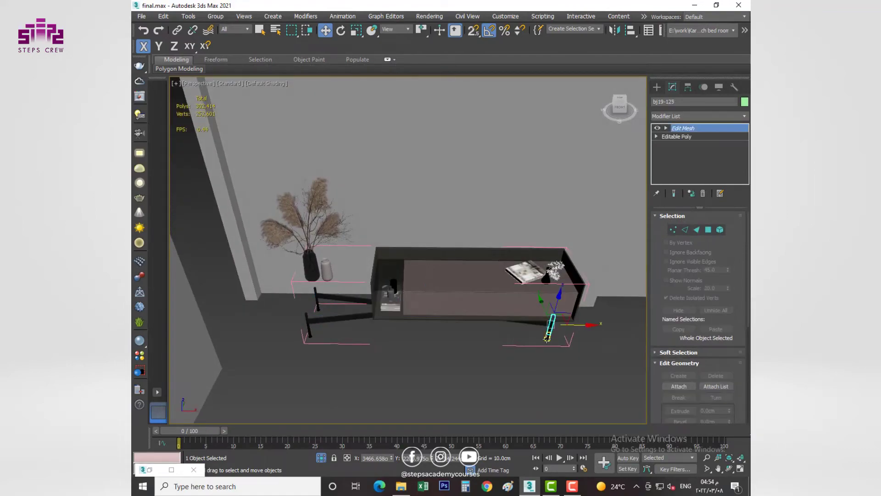
scroll(551, 342, "up", 5)
left_click(545, 326, "ctrl")
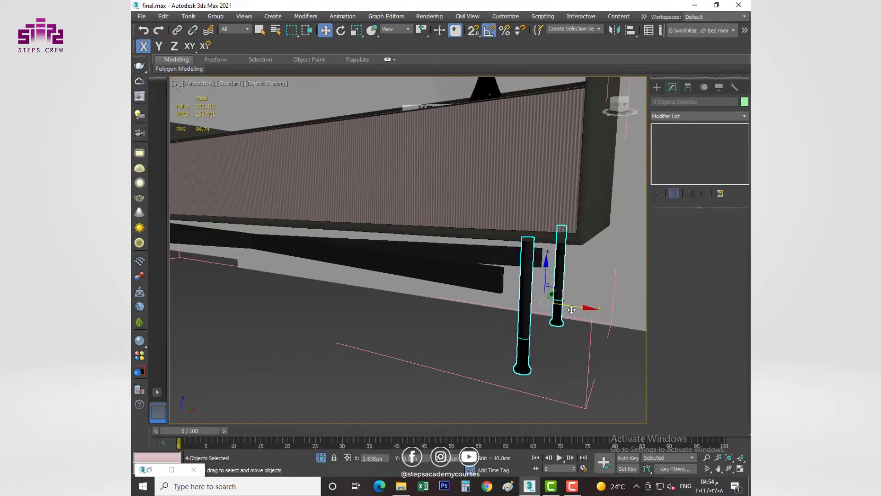
mouse_move(540, 308)
middle_mouse_down("alt")
mouse_move(175, 254)
mouse_move(357, 277)
middle_mouse_up("alt")
left_click(175, 254)
scroll(339, 299, "down", 5)
Select the leg frame's left-end vertices in Vertex mode.
left_click(673, 227)
left_click_drag(363, 219, 248, 367)
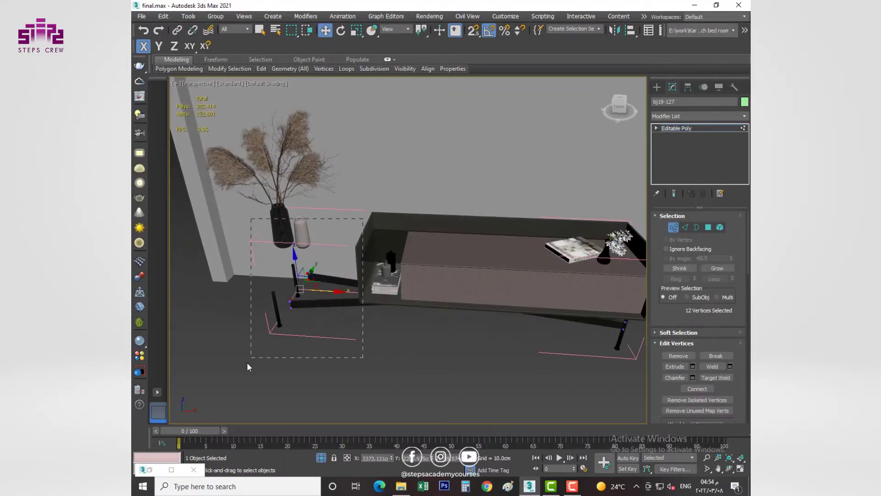
mouse_move(407, 301)
middle_mouse_down("alt")
mouse_move(443, 299)
mouse_move(474, 324)
middle_mouse_up("alt")
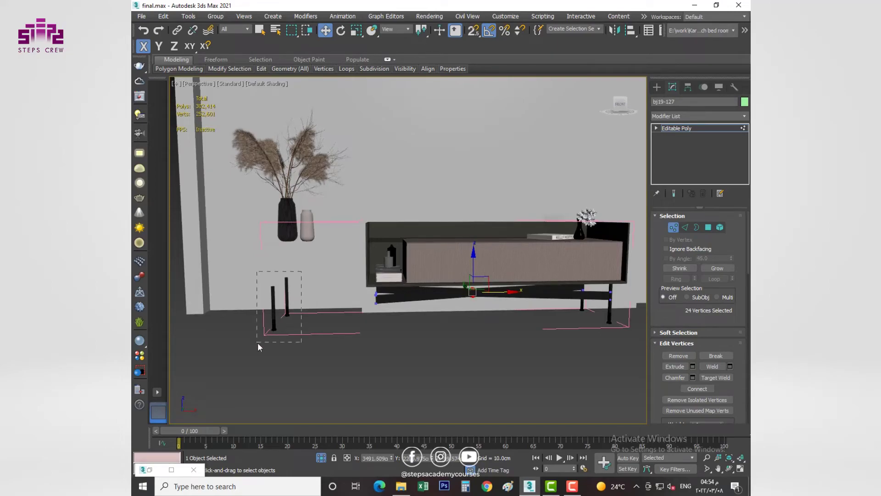
key("1")
middle_click_drag(354, 321, 276, 324, "alt")
Move two console legs in under the shortened console body.
left_click(276, 325, "ctrl")
scroll(284, 317, "up", 4)
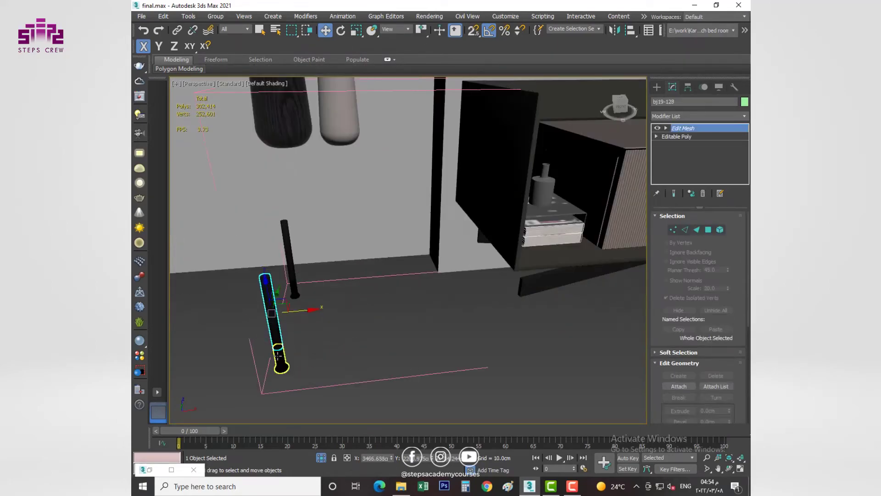
left_click(291, 274, "ctrl")
mouse_move(291, 274)
left_mouse_down("ctrl")
mouse_move(454, 292)
mouse_move(524, 280)
left_mouse_up("ctrl")
scroll(493, 332, "down", 3)
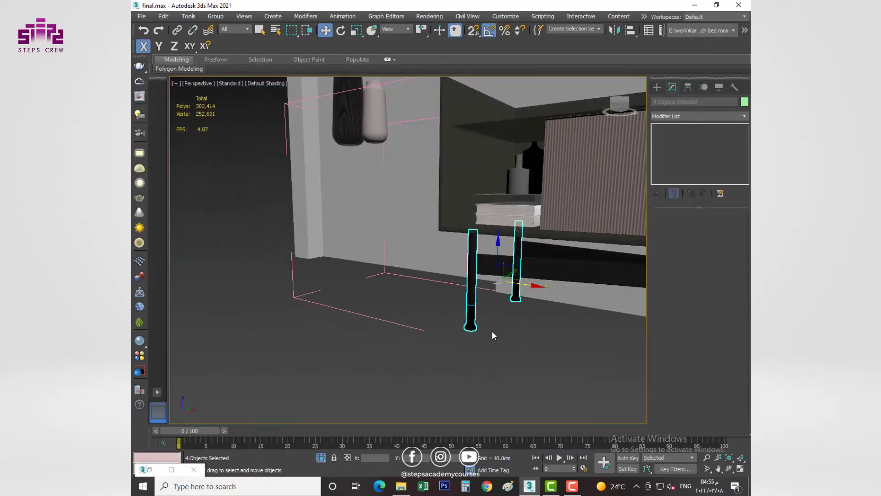
mouse_move(492, 332)
middle_mouse_down()
mouse_move(385, 357)
mouse_move(327, 319)
middle_mouse_up()
scroll(385, 357, "down", 3)
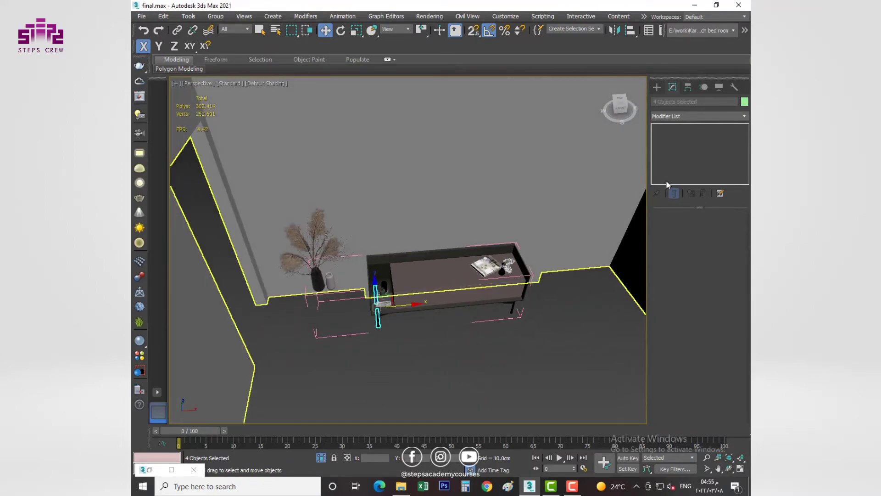
Delete the pampas-grass plant and vase group beside the console.
left_click(327, 319)
left_click(319, 271)
left_click_drag(319, 271, 382, 278)
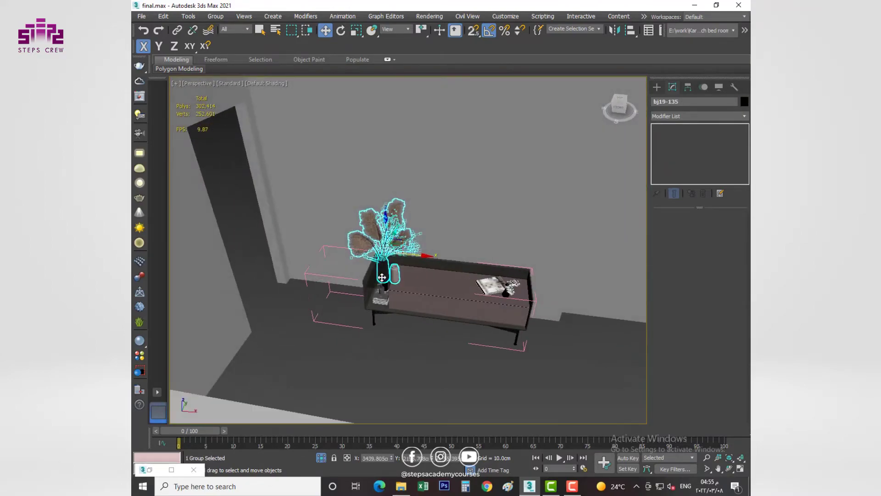
key("Delete")
Open and close the console group to regroup it.
left_click(390, 285)
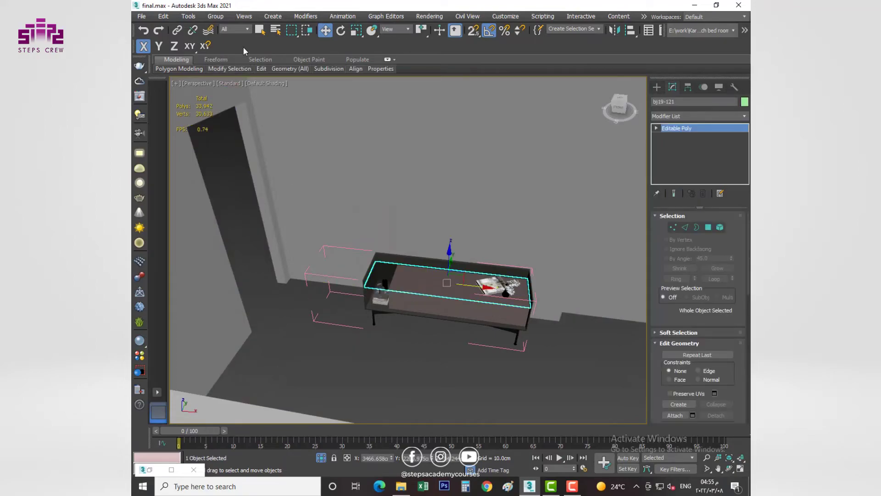
left_click(215, 16)
left_click(221, 56)
left_click(215, 16)
left_click(221, 79)
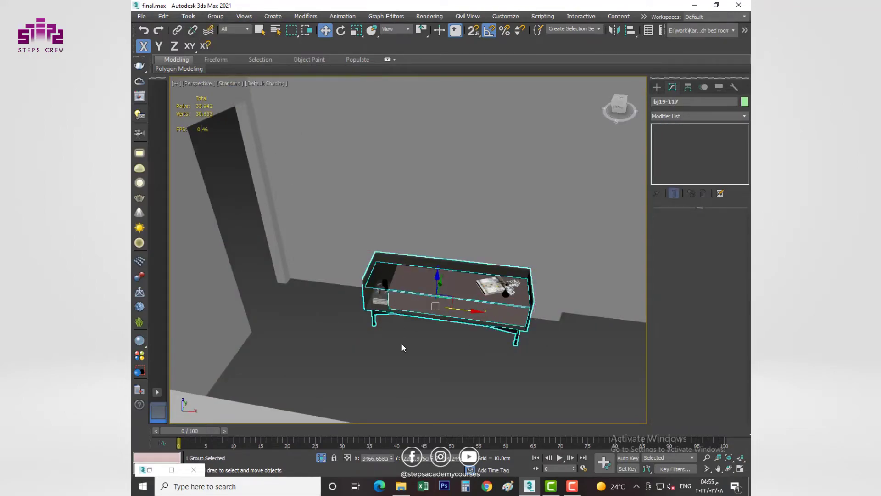
left_click(401, 342)
scroll(453, 353, "down", 3)
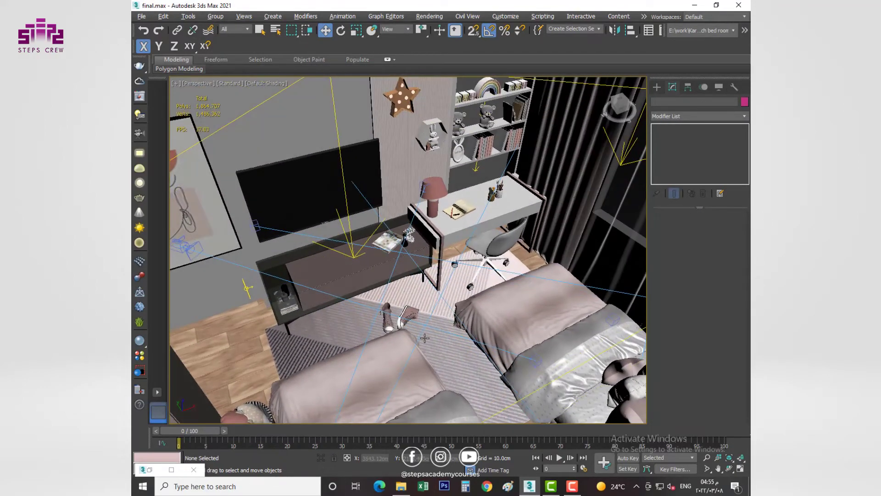
Isolate the door with the room walls in a wireframe top view.
left_click(414, 305)
key("alt+q")
scroll(481, 337, "down", 3)
scroll(426, 363, "down", 5)
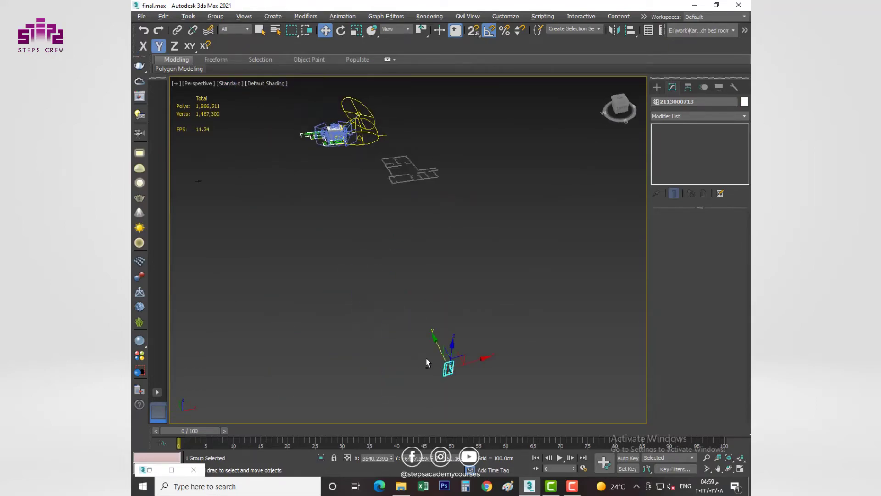
scroll(276, 257, "up", 5)
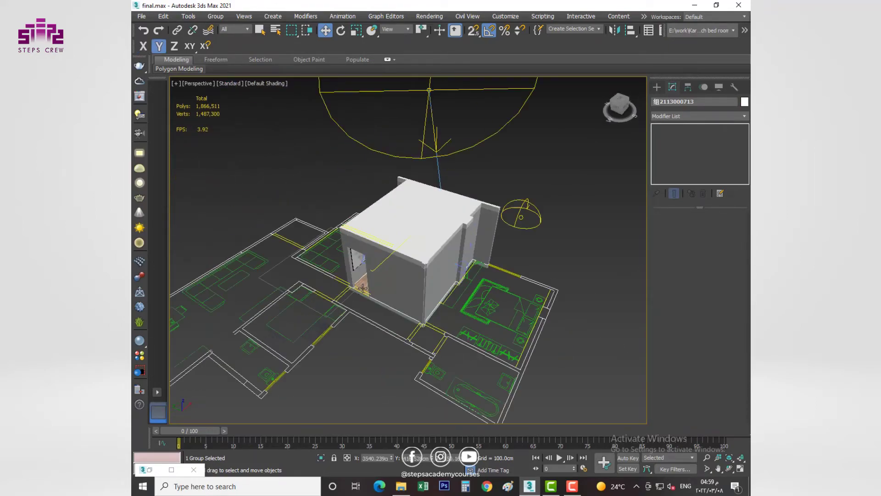
scroll(368, 271, "up", 5)
left_click(380, 274)
key("alt+q")
key("t")
key("F3")
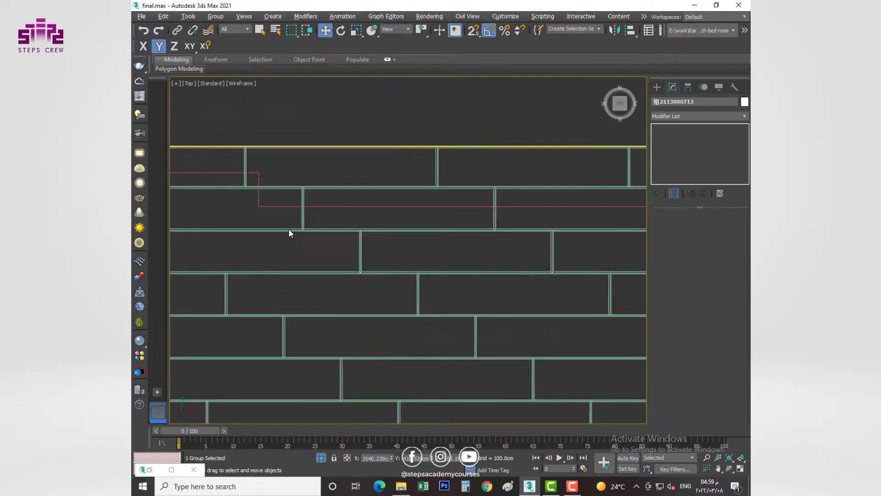
scroll(407, 370, "down", 5)
scroll(358, 109, "up", 5)
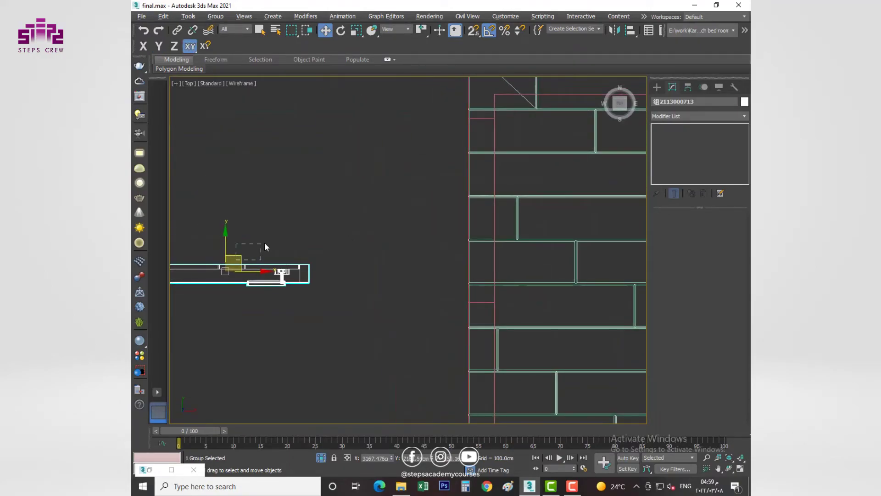
Move the door to the wall opening and rotate it 90° to align.
left_click_drag(247, 267, 400, 266)
key("e")
mouse_move(407, 181)
left_mouse_down()
mouse_move(428, 246)
mouse_move(523, 271)
left_mouse_up()
key("w")
scroll(482, 200, "up", 3)
scroll(486, 179, "up", 2)
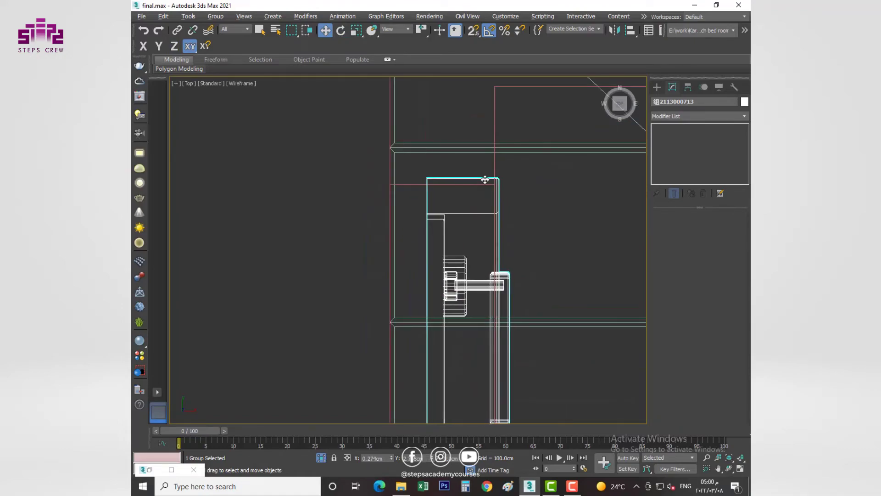
scroll(478, 183, "down", 3)
scroll(462, 230, "up", 3)
Add an FFD 2x2x2 modifier to the door.
left_click(679, 114)
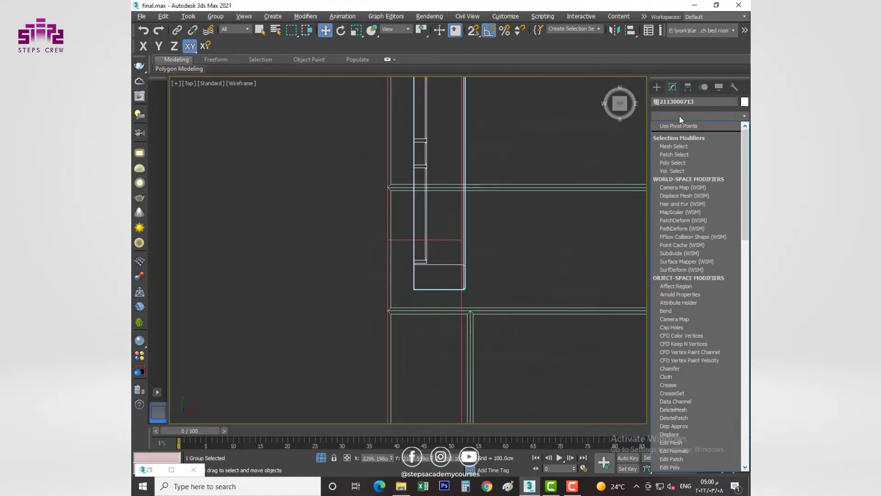
type("ffd")
left_click(678, 126)
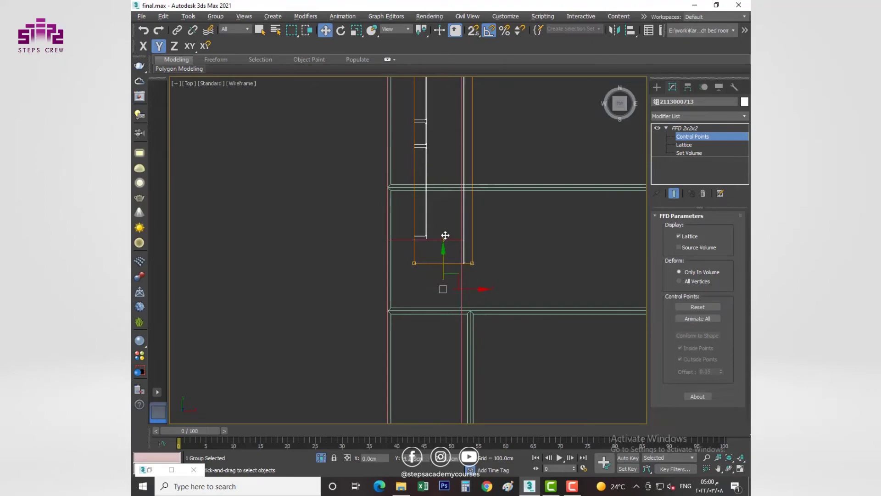
key("alt+w")
left_click(502, 311)
key("alt+w")
key("z")
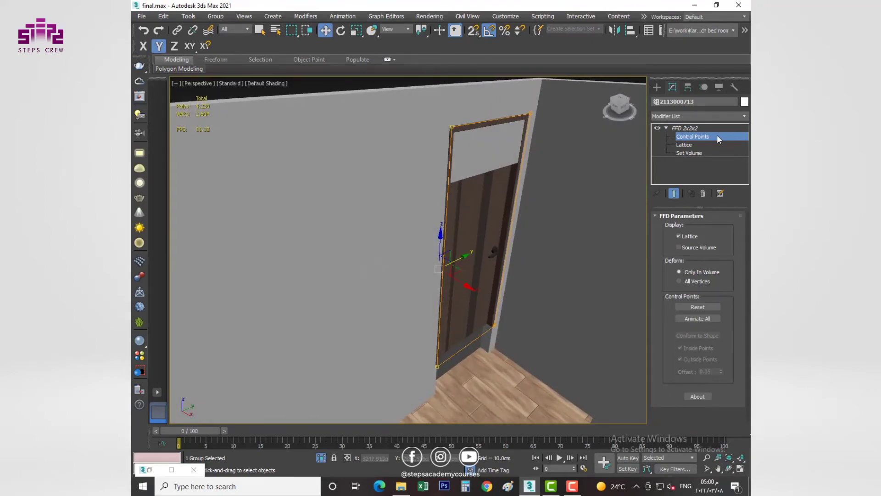
key("ctrl+b")
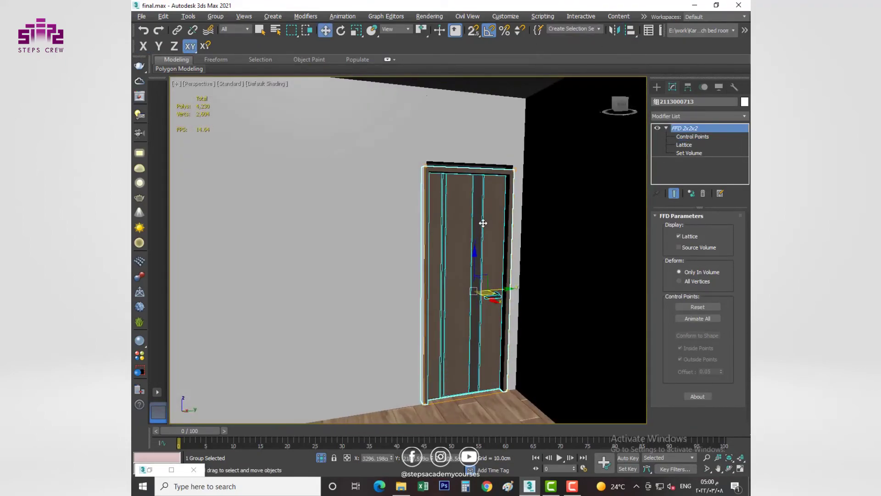
Adjust the door's FFD control points in the back view.
key("1")
key("alt+w")
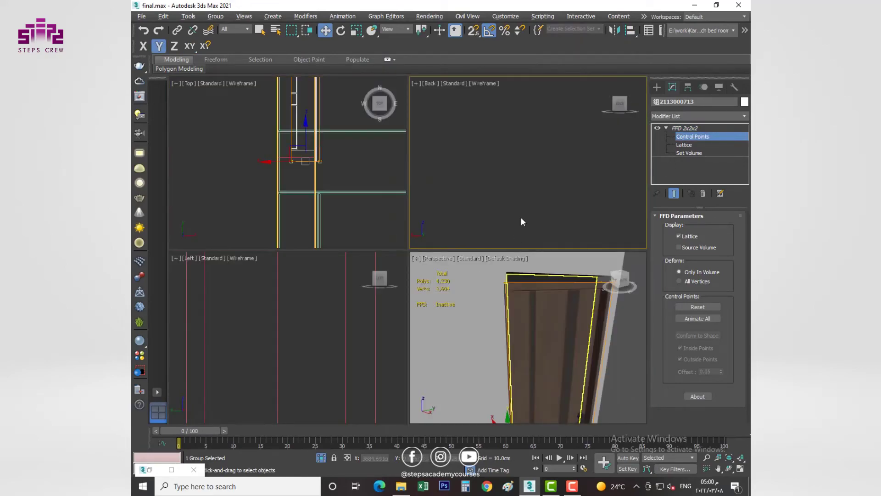
key("alt+w")
scroll(441, 183, "up", 2)
scroll(385, 166, "up", 5)
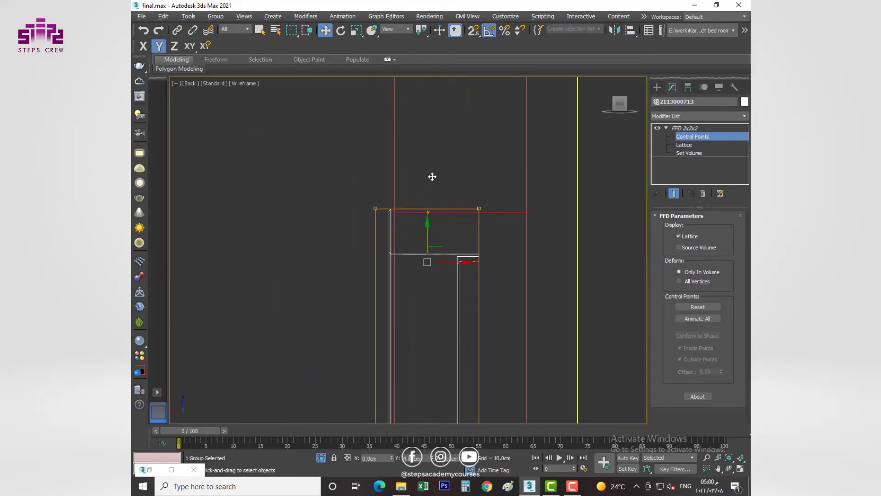
left_click(684, 128)
scroll(507, 332, "up", 3)
scroll(507, 333, "up", 2)
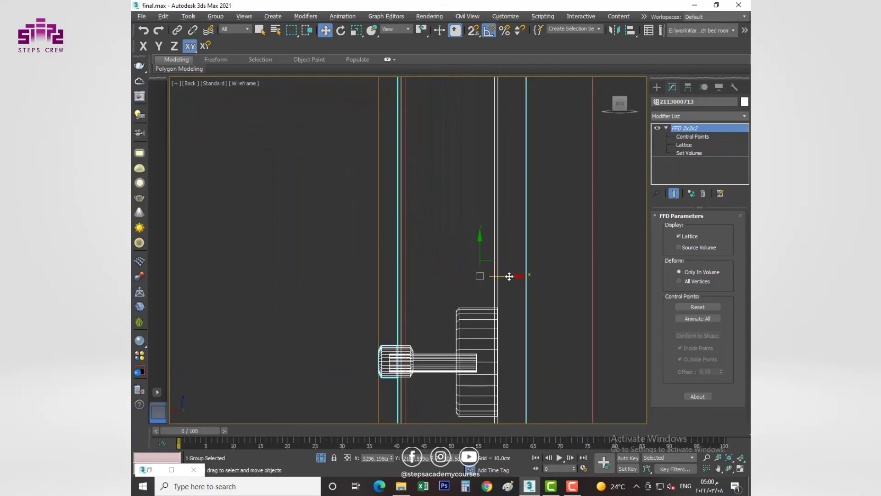
scroll(507, 332, "up", 2)
Start a V-Ray test render of the bedroom from the perspective view.
key("p")
scroll(457, 289, "down", 5)
middle_click_drag(457, 290, 473, 292, "alt")
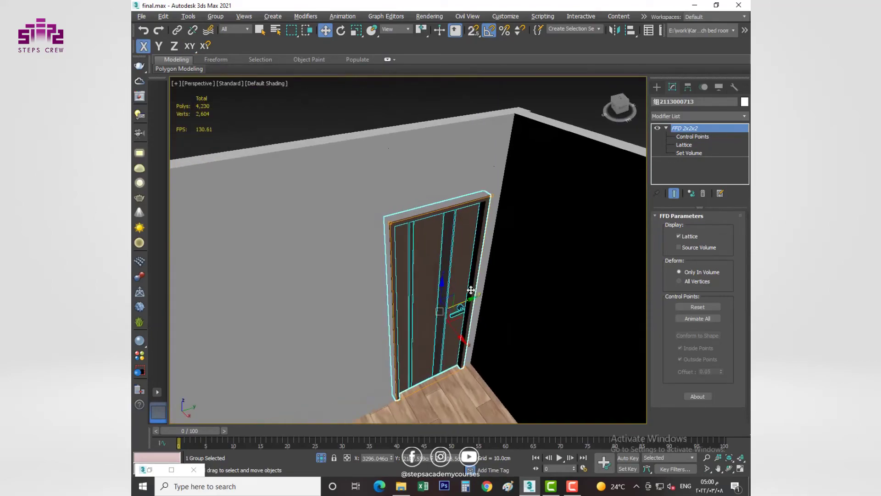
key("ctrl+d")
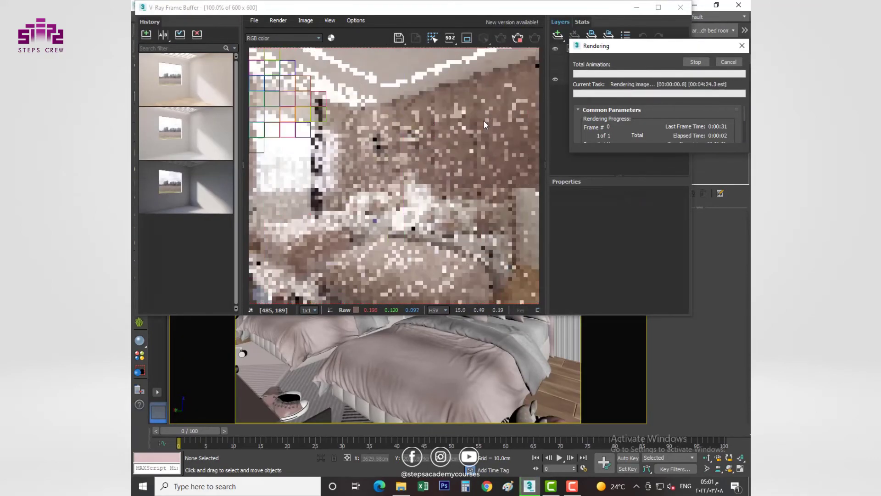